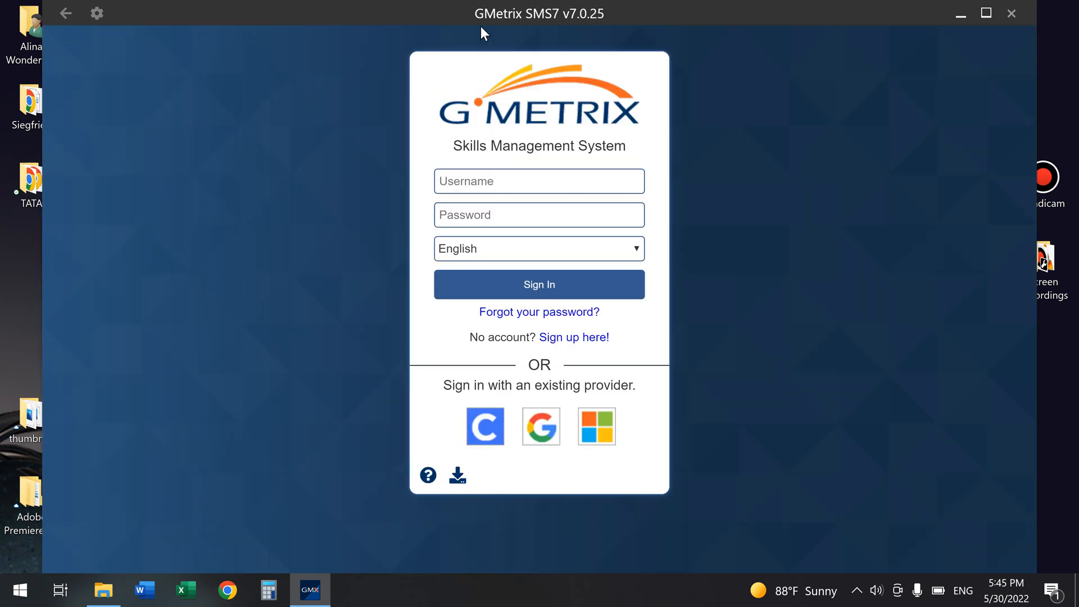
Step: Sign in to GMetrix SMS7 with the account username and password
{"action": "left_click", "coordinate": [465, 208]}
{"action": "type", "text": "••"}
{"action": "key", "text": "Return"}
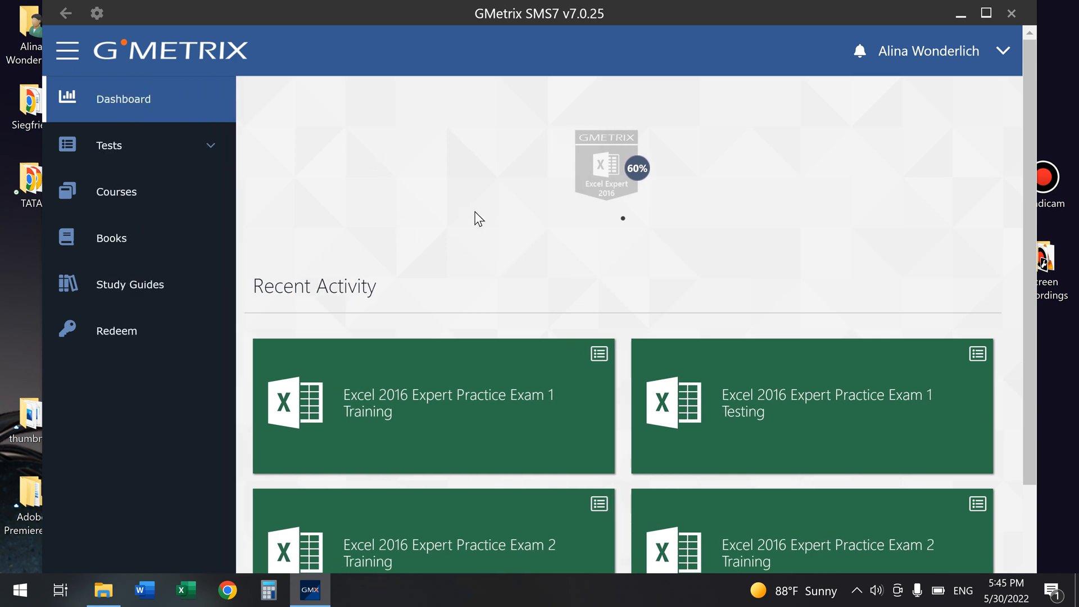
Step: Go to Tests > New Test > Office 2016 > Excel Expert and launch Practice Exam 1 in Testing Mode
{"action": "left_click", "coordinate": [144, 151]}
{"action": "left_click", "coordinate": [141, 193]}
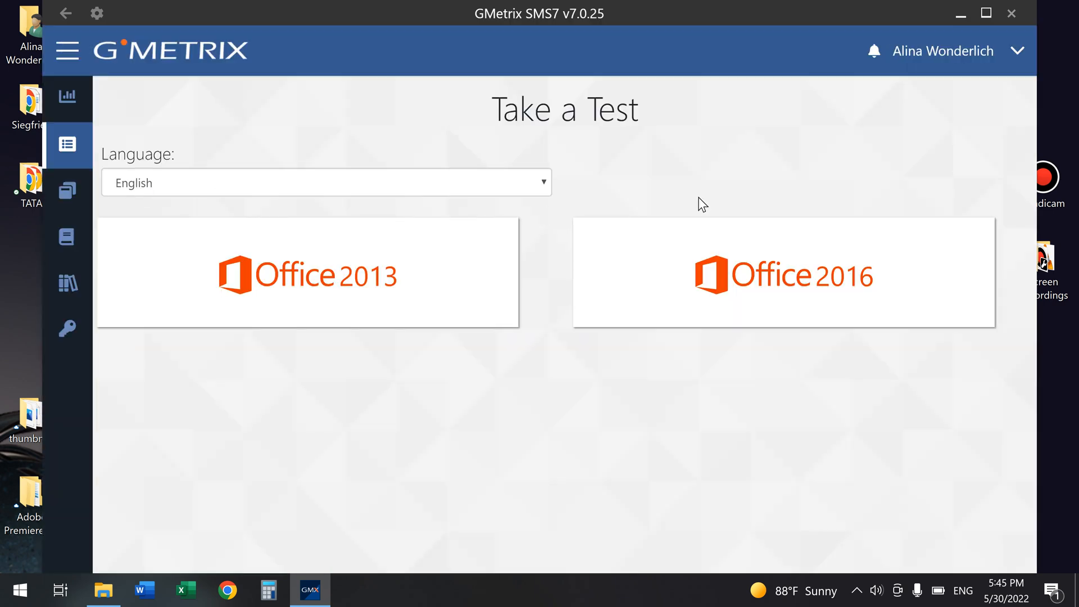
{"action": "left_click", "coordinate": [821, 277]}
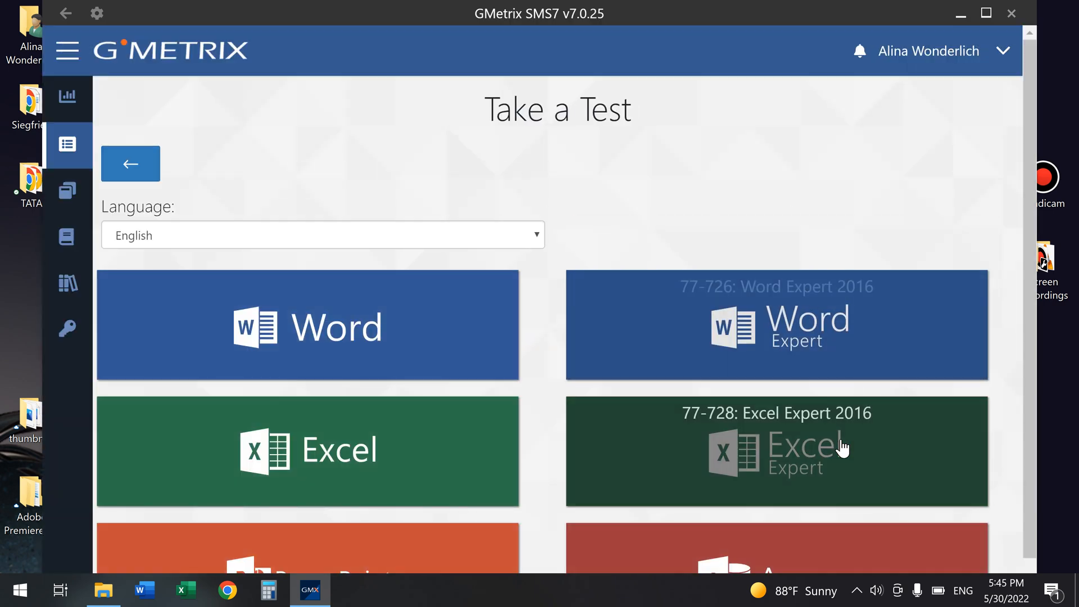
{"action": "left_click", "coordinate": [841, 447]}
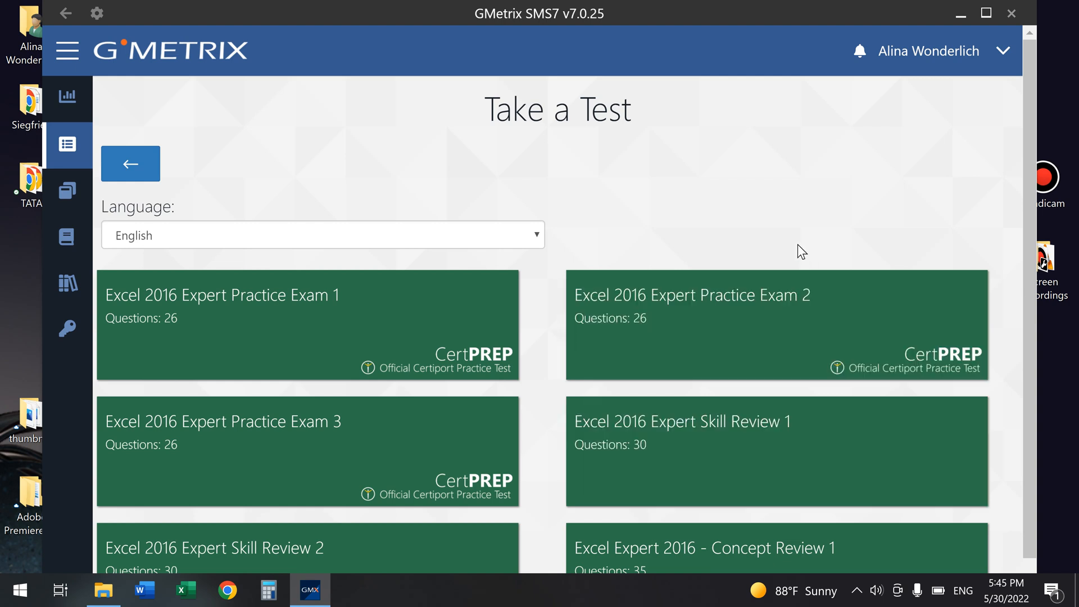
{"action": "mouse_move", "coordinate": [749, 332]}
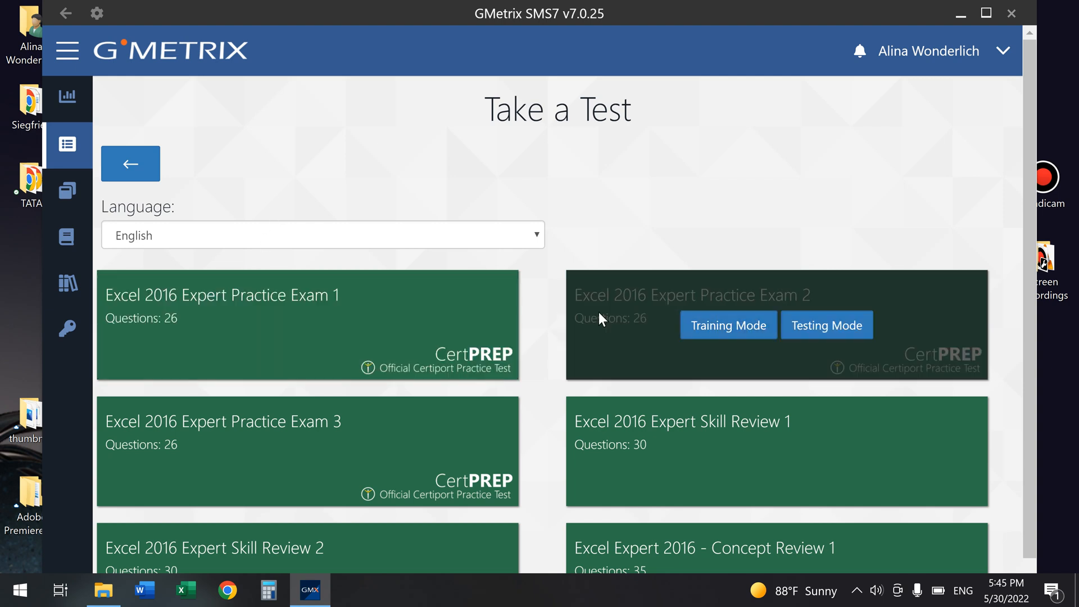
{"action": "mouse_move", "coordinate": [389, 425]}
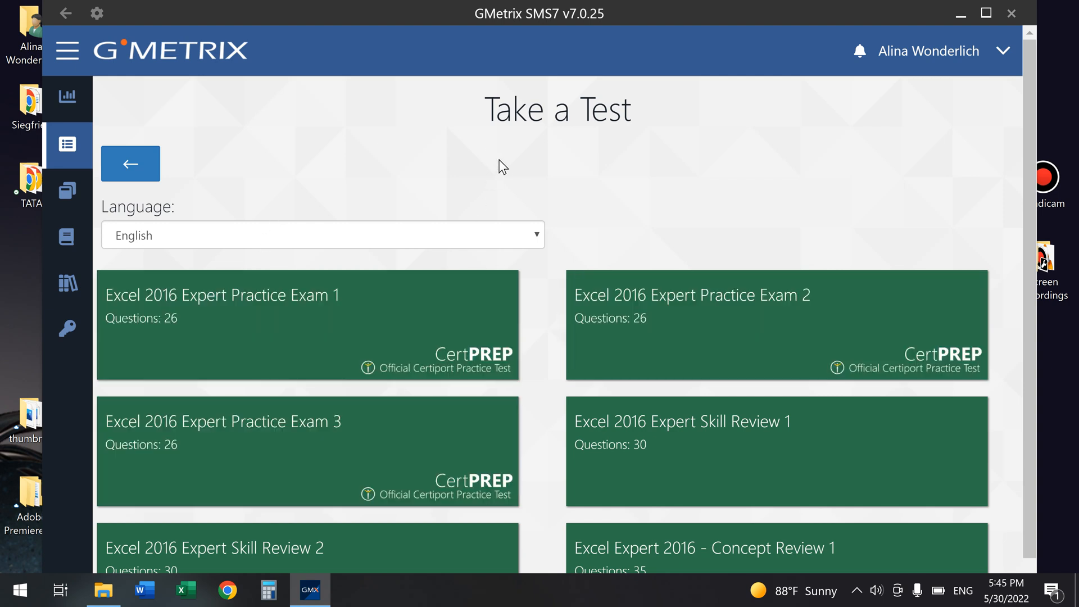
{"action": "mouse_move", "coordinate": [288, 323]}
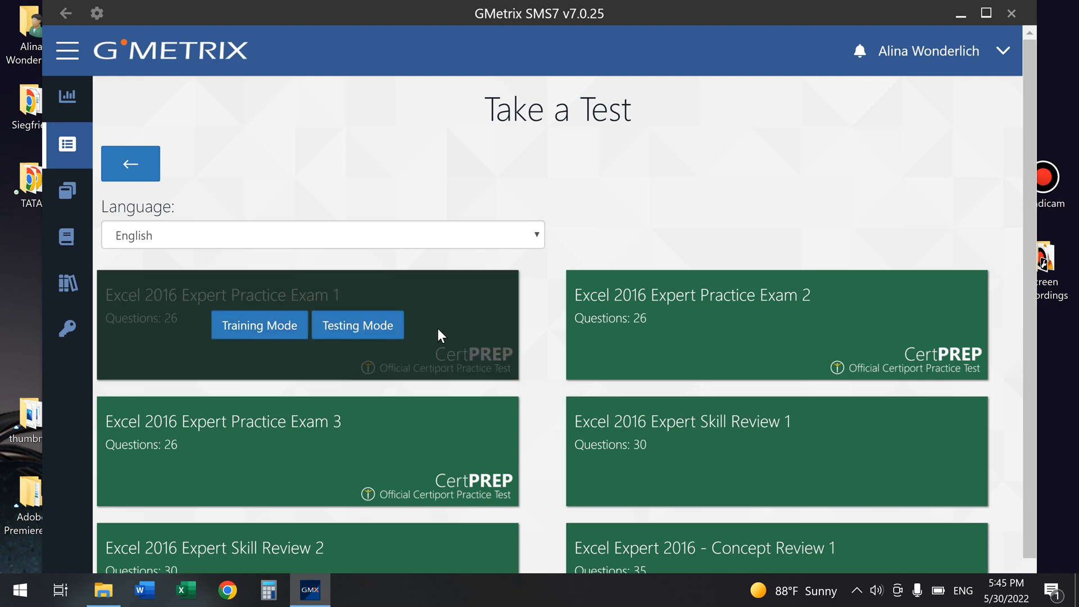
{"action": "left_click", "coordinate": [378, 332]}
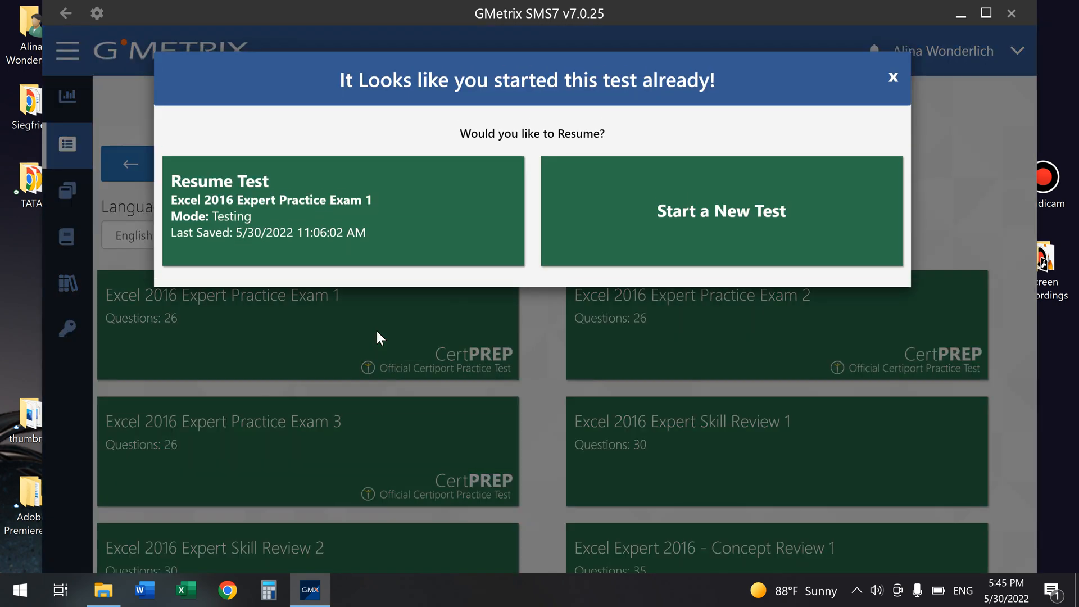
Step: Choose Start a New Test rather than resuming Excel Expert Practice Exam 1
{"action": "left_click", "coordinate": [761, 221]}
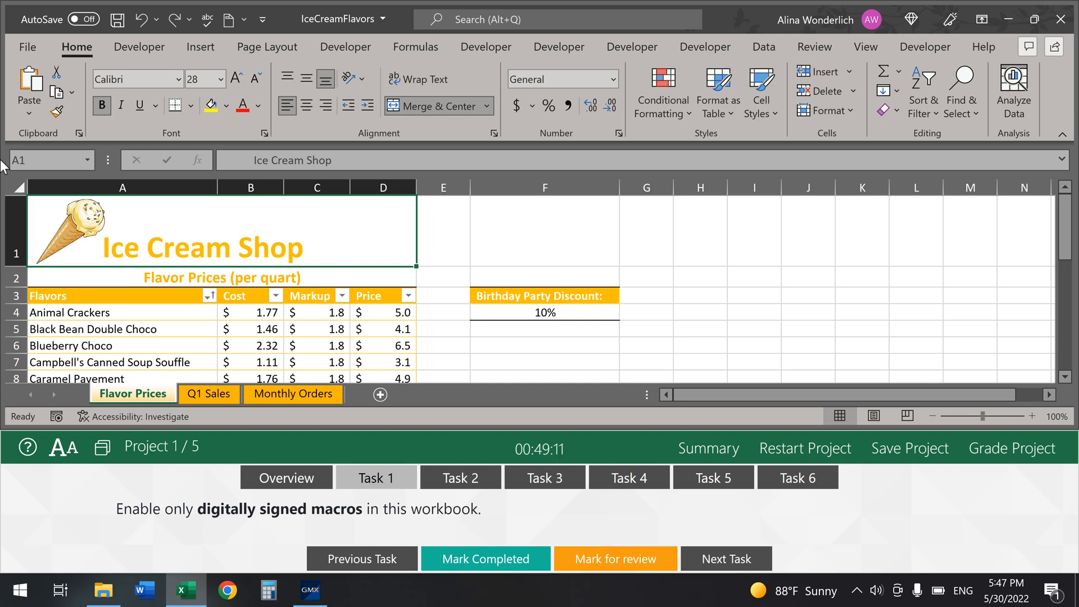
Step: Set the Trust Center macro setting to 'Disable VBA macros except digitally signed macros'
{"action": "left_click", "coordinate": [28, 52]}
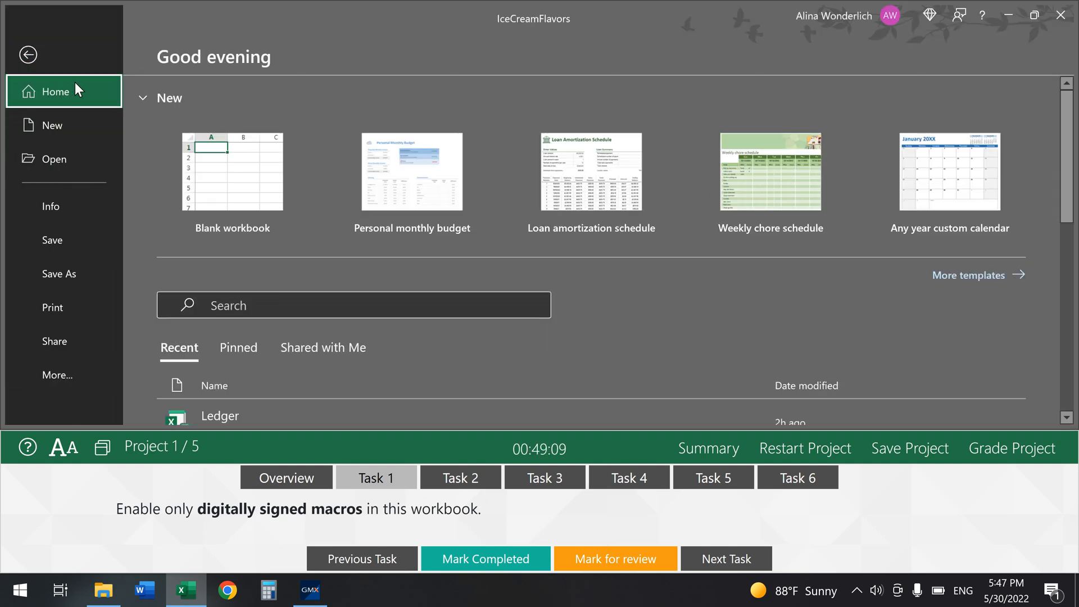
{"action": "left_click", "coordinate": [58, 382]}
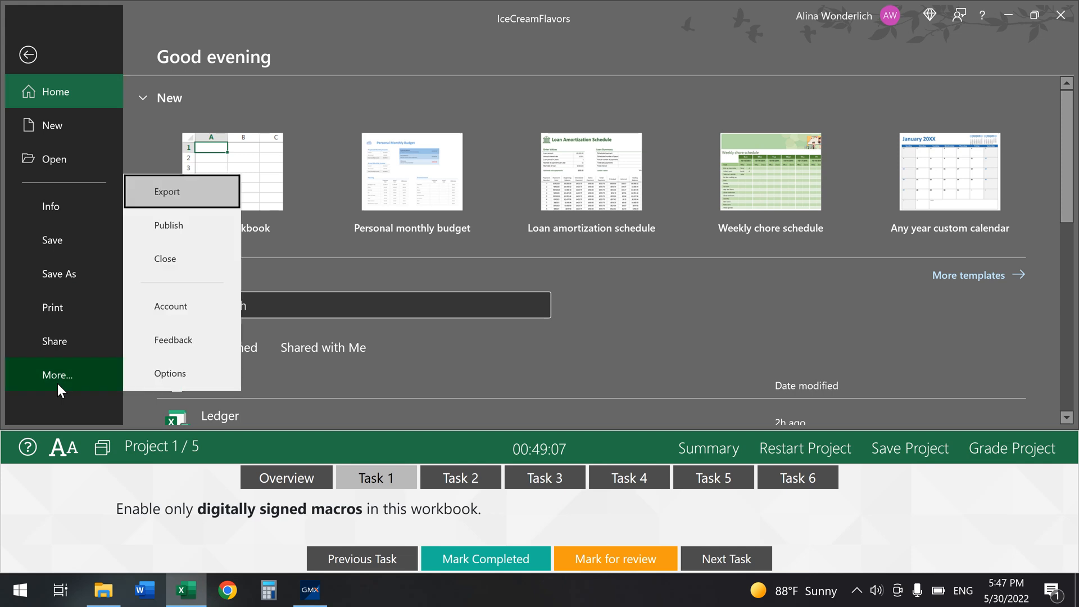
{"action": "left_click", "coordinate": [181, 371]}
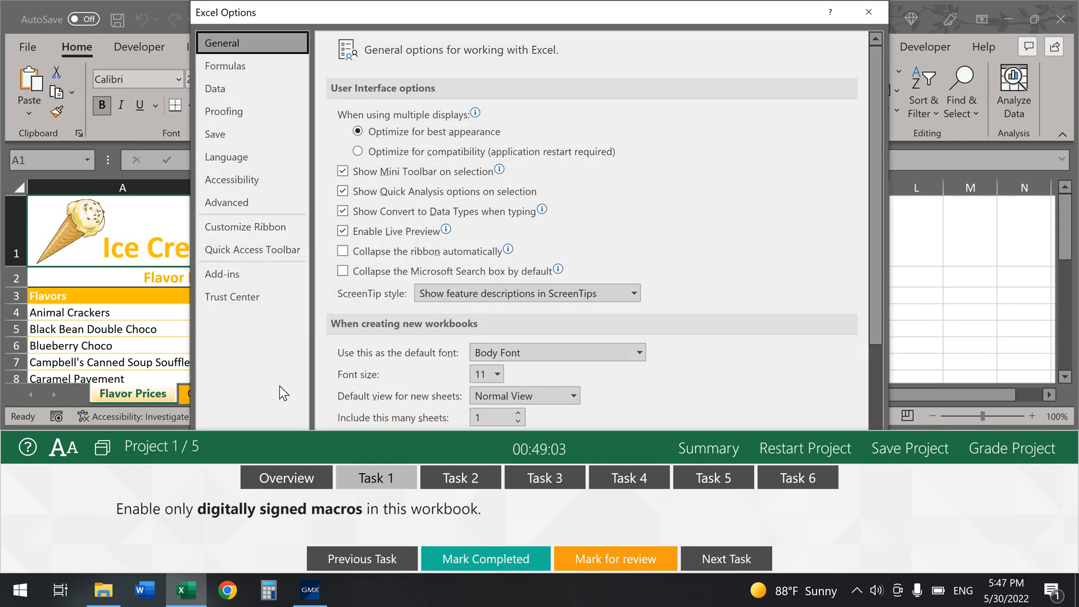
{"action": "left_click", "coordinate": [247, 298]}
{"action": "left_click", "coordinate": [821, 236]}
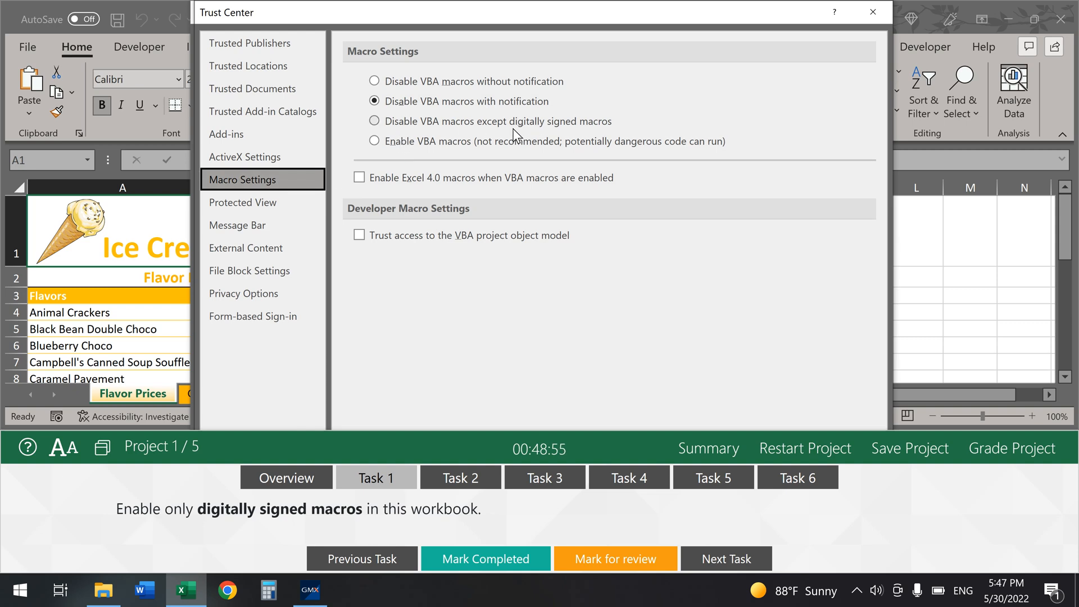
{"action": "left_click", "coordinate": [379, 122]}
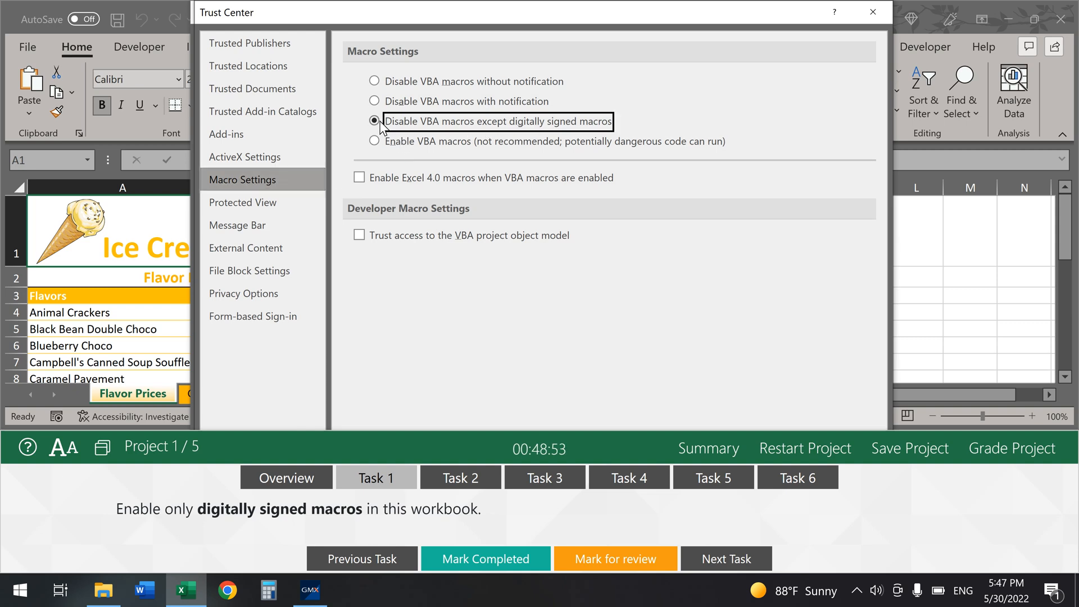
{"action": "left_click_drag", "start_coordinate": [768, 432], "coordinate": [745, 569]}
{"action": "left_click", "coordinate": [780, 542]}
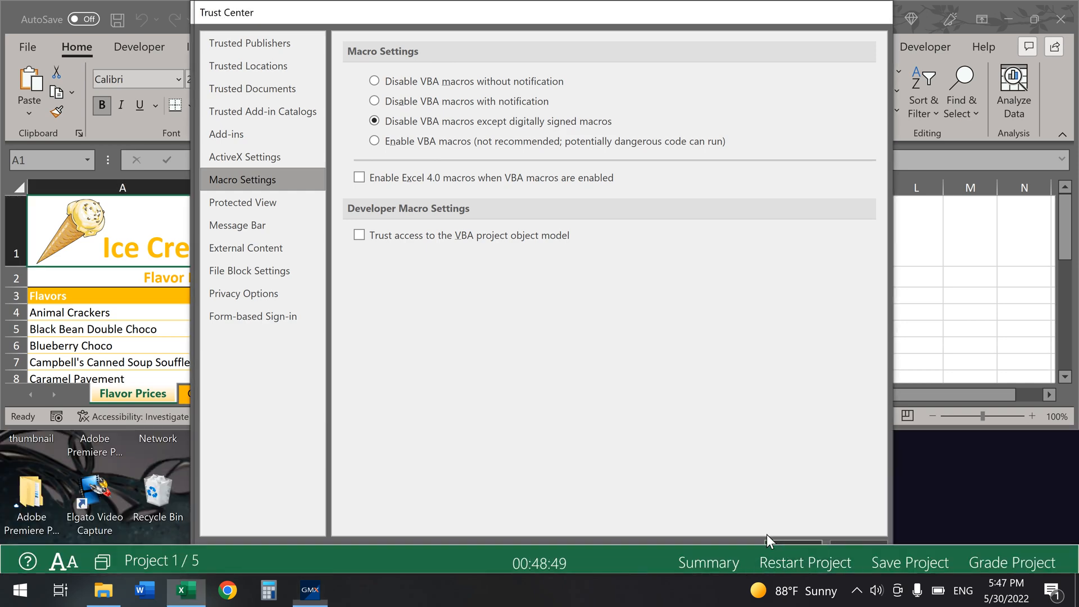
{"action": "left_click", "coordinate": [778, 542]}
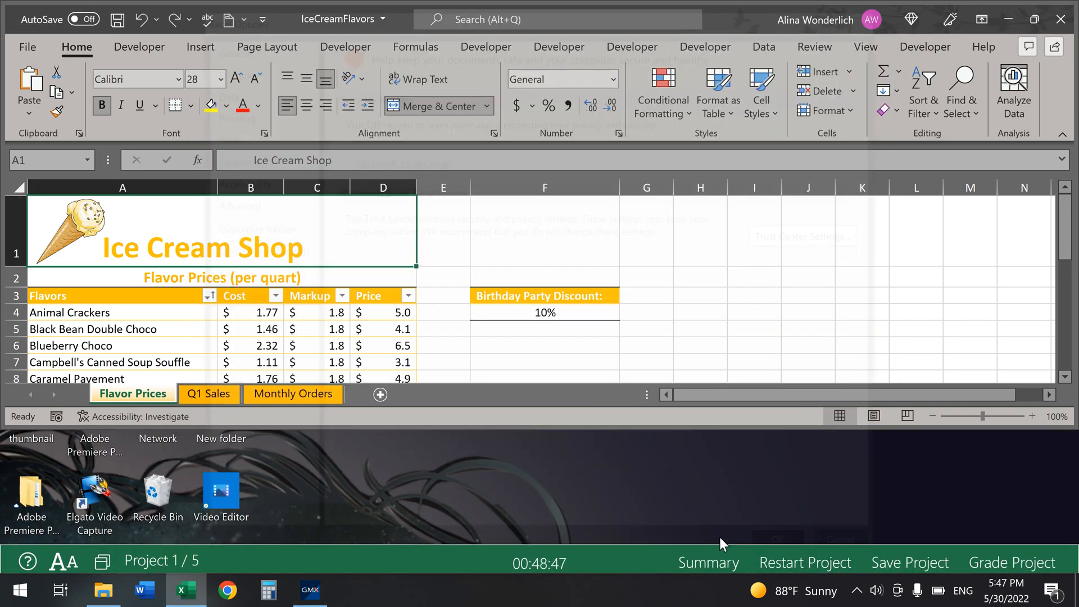
{"action": "left_click_drag", "start_coordinate": [625, 544], "coordinate": [667, 399]}
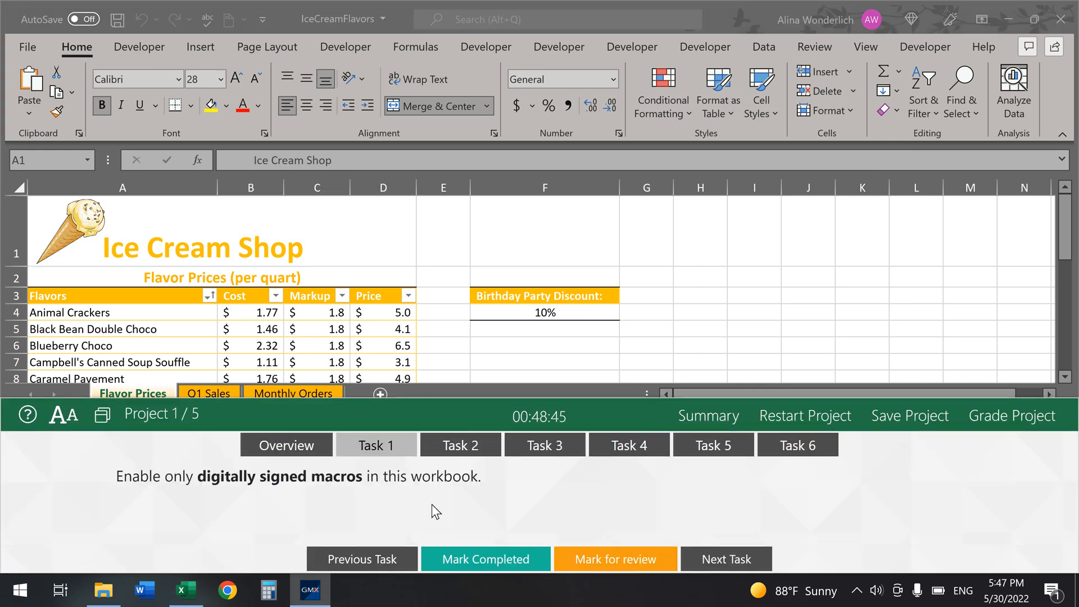
Step: Mark Task 1 completed, open Task 2, and select the Markup and Price columns C:D
{"action": "left_click", "coordinate": [489, 559]}
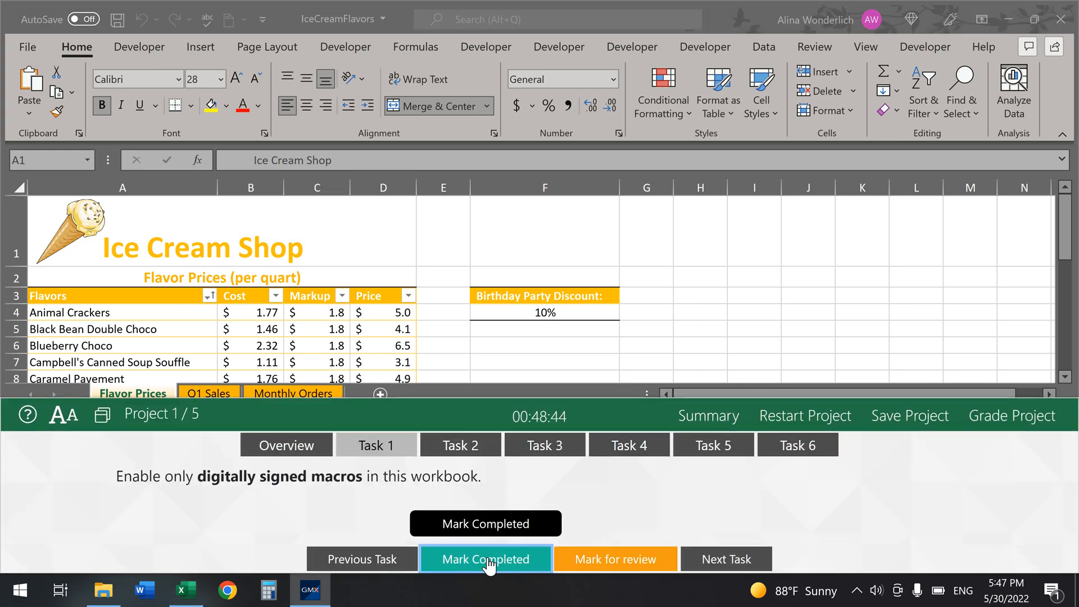
{"action": "left_click", "coordinate": [458, 447]}
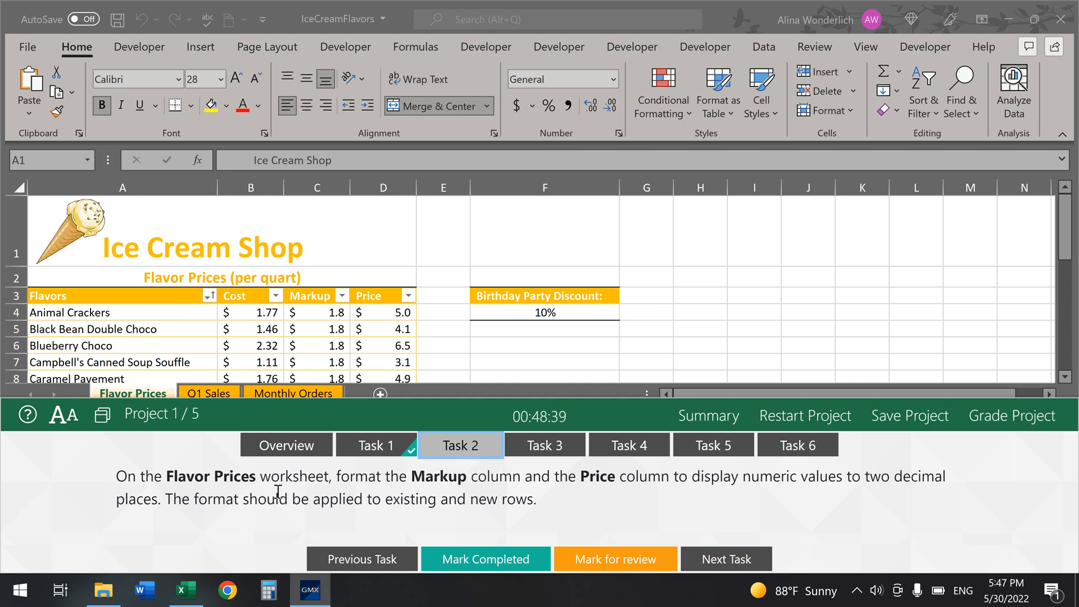
{"action": "left_click", "coordinate": [326, 181]}
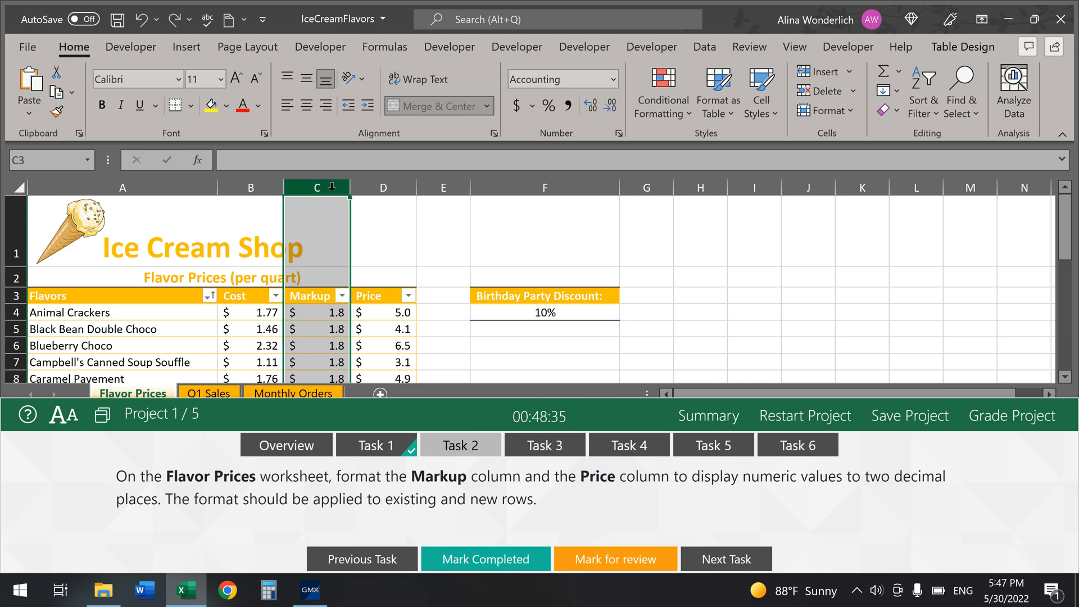
{"action": "left_click_drag", "start_coordinate": [326, 181], "coordinate": [387, 199]}
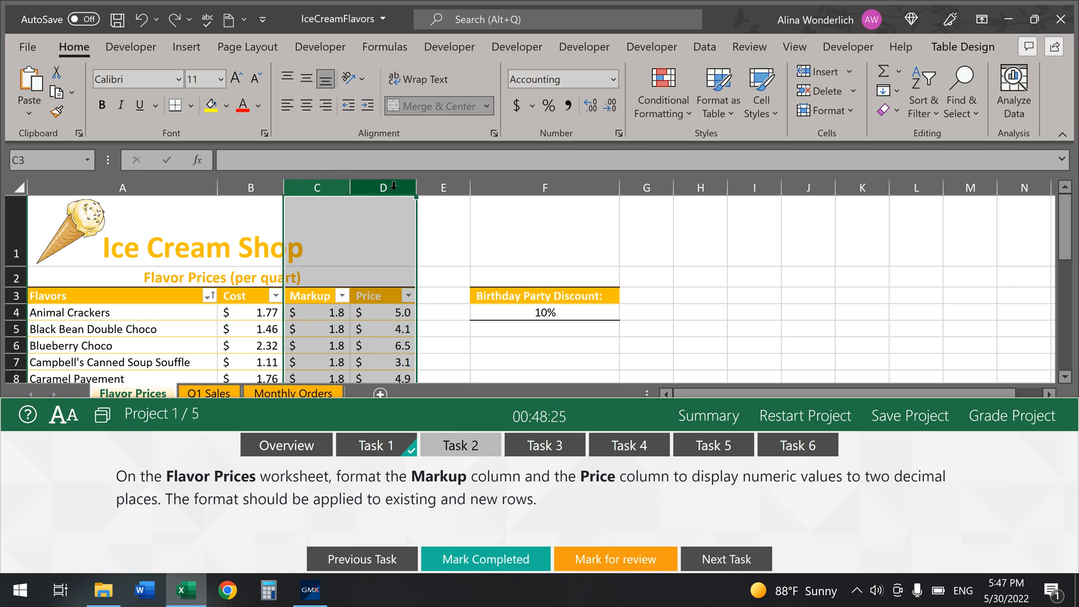
{"action": "left_click", "coordinate": [320, 313]}
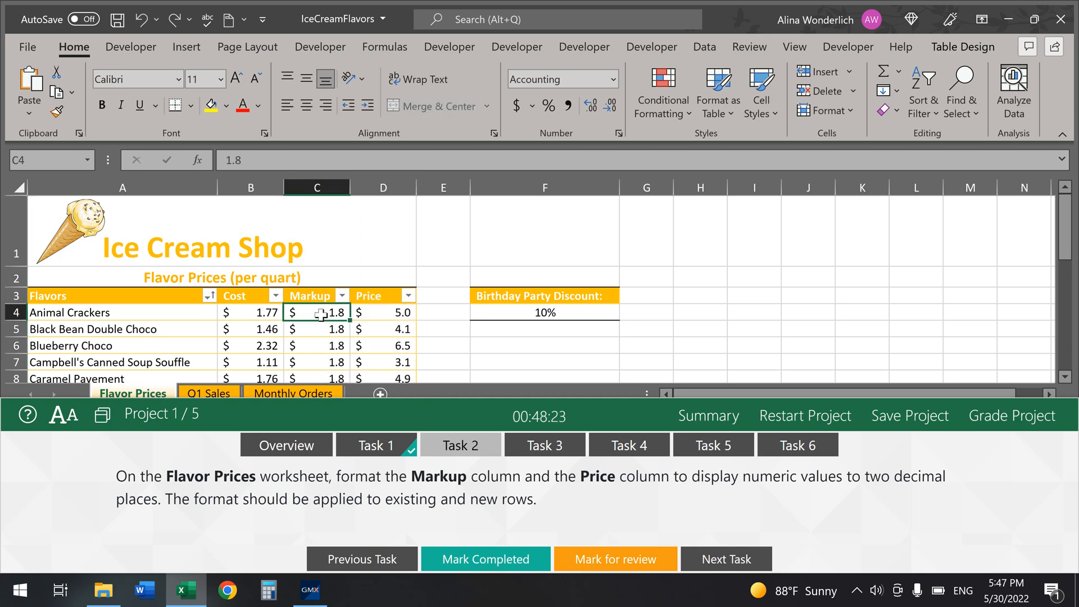
{"action": "left_click_drag", "start_coordinate": [320, 183], "coordinate": [371, 181]}
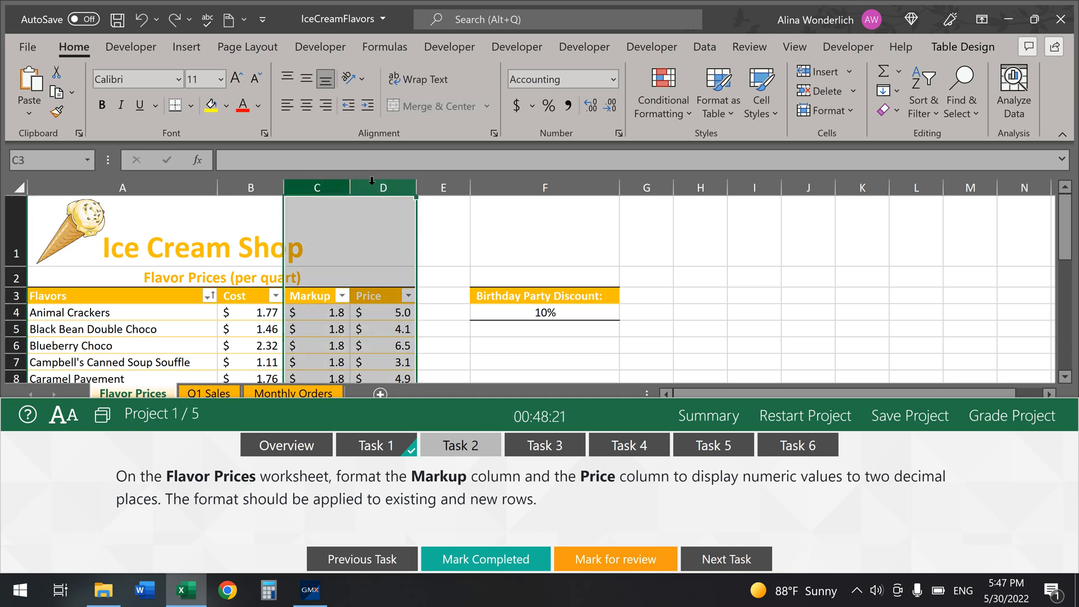
Step: Format columns C:D as Number with 2 decimal places and mark Task 2 completed
{"action": "left_click", "coordinate": [619, 134]}
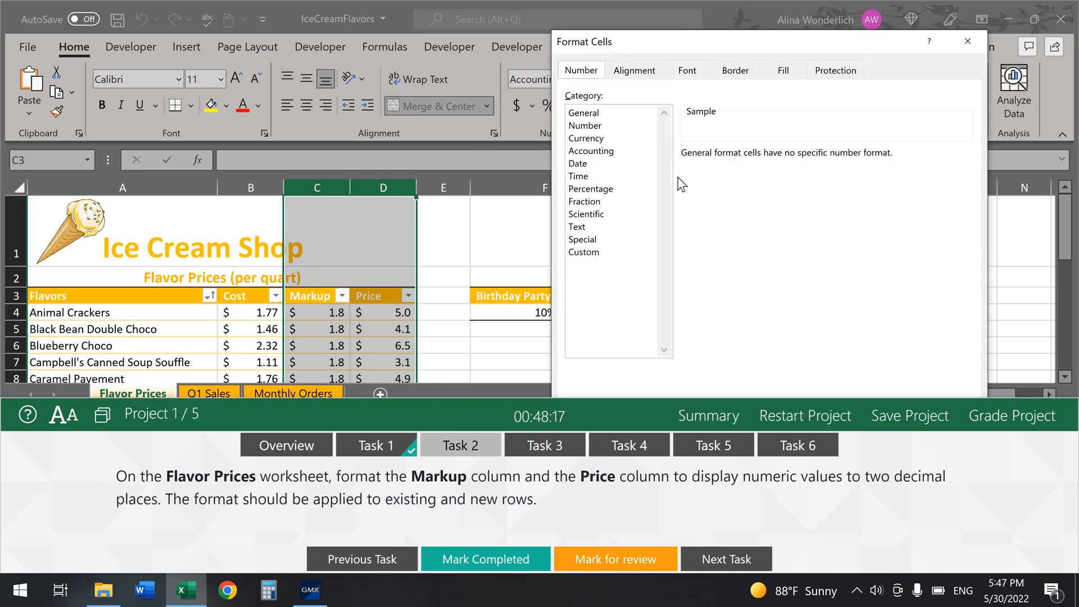
{"action": "left_click", "coordinate": [589, 125]}
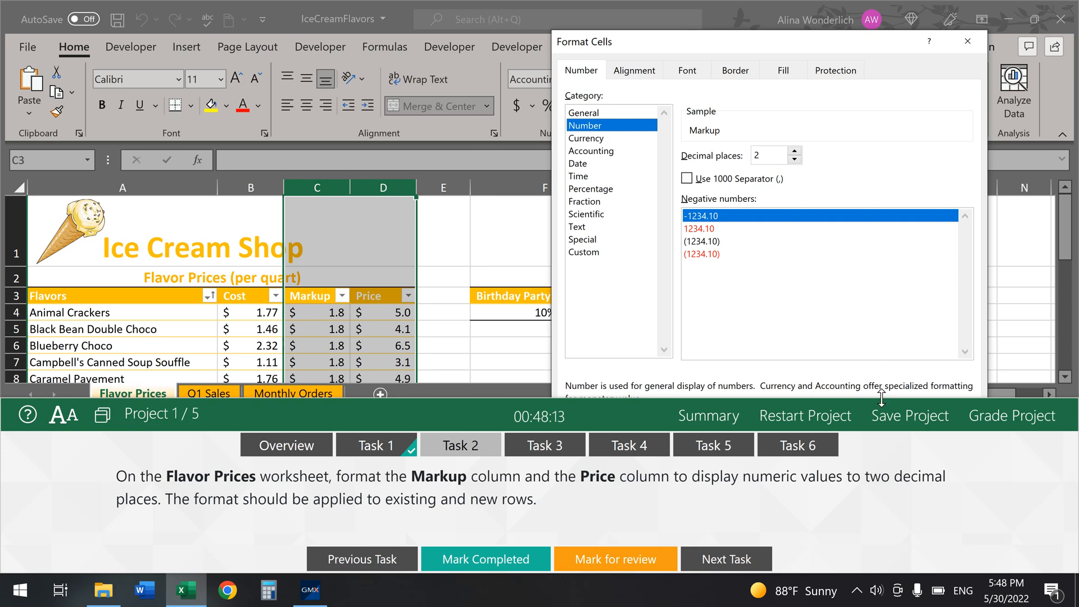
{"action": "left_click_drag", "start_coordinate": [876, 398], "coordinate": [871, 477]}
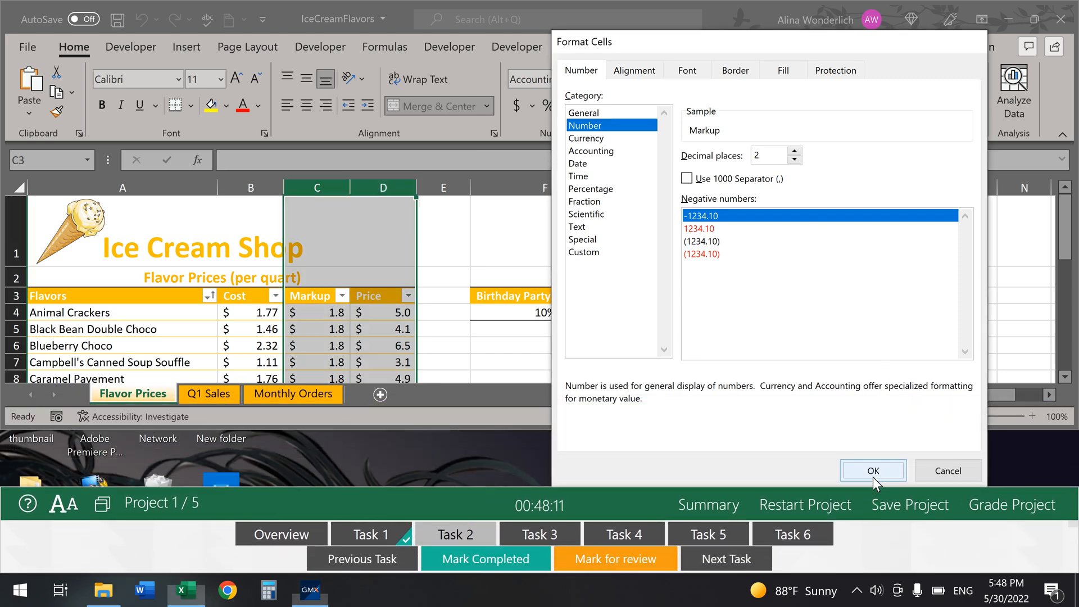
{"action": "left_click", "coordinate": [872, 477]}
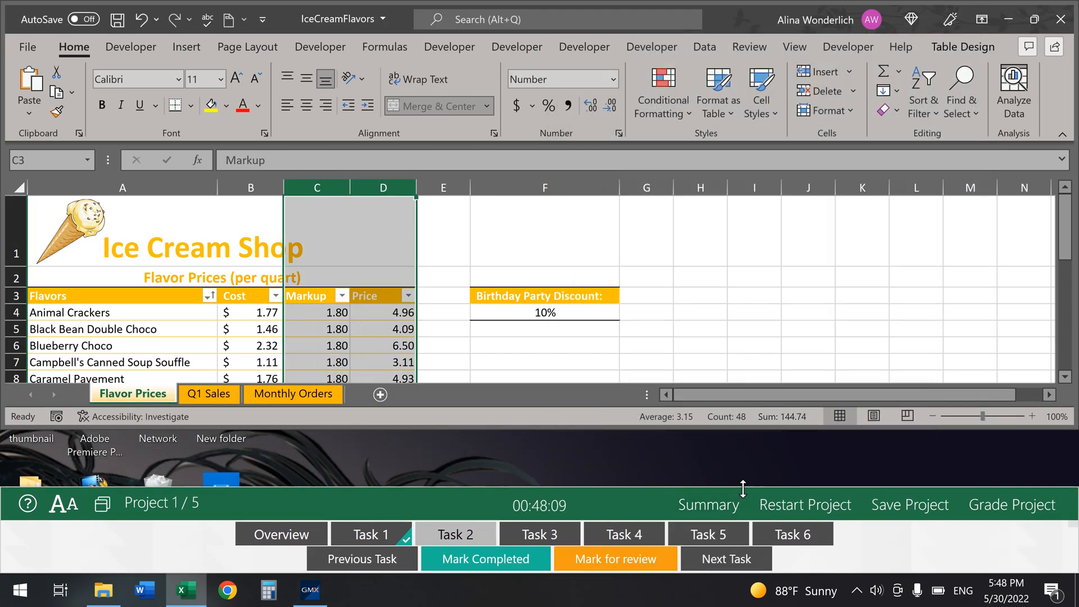
{"action": "left_click_drag", "start_coordinate": [748, 484], "coordinate": [753, 400]}
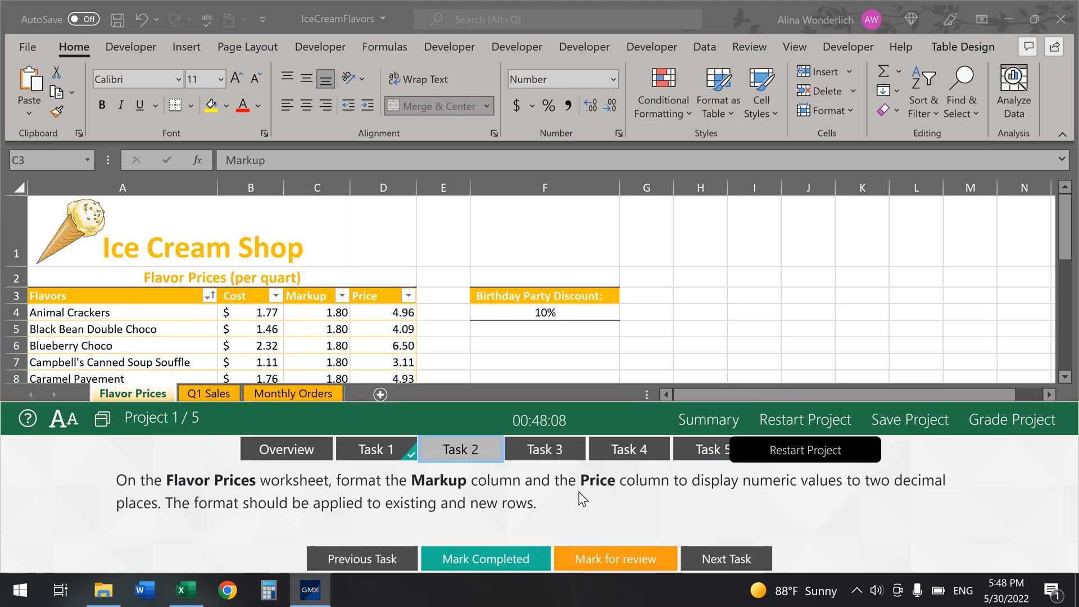
{"action": "left_click", "coordinate": [485, 560]}
{"action": "left_click", "coordinate": [553, 456]}
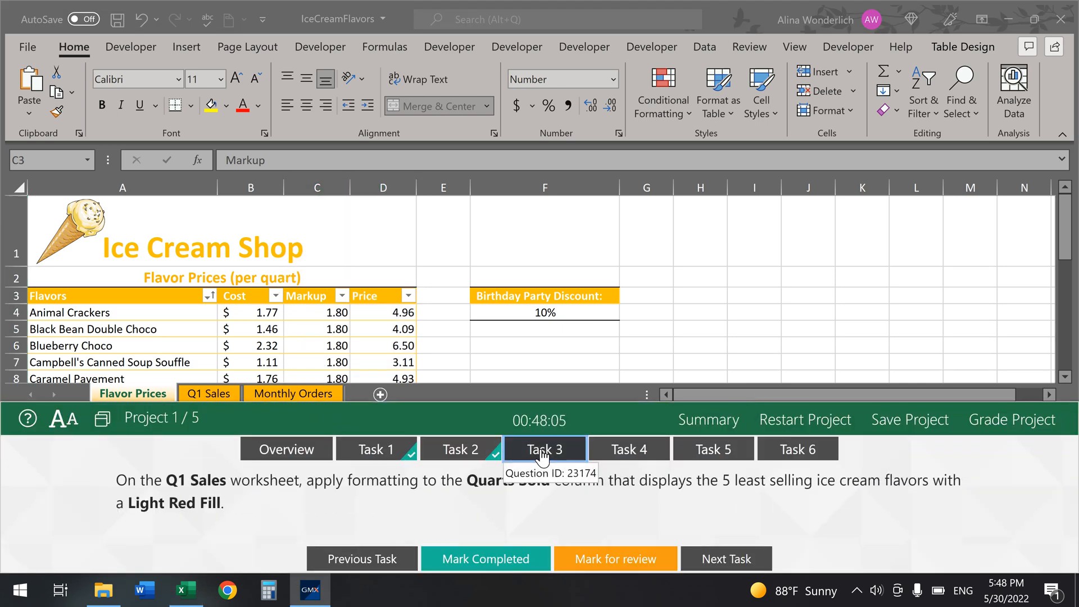
{"action": "left_click", "coordinate": [215, 395]}
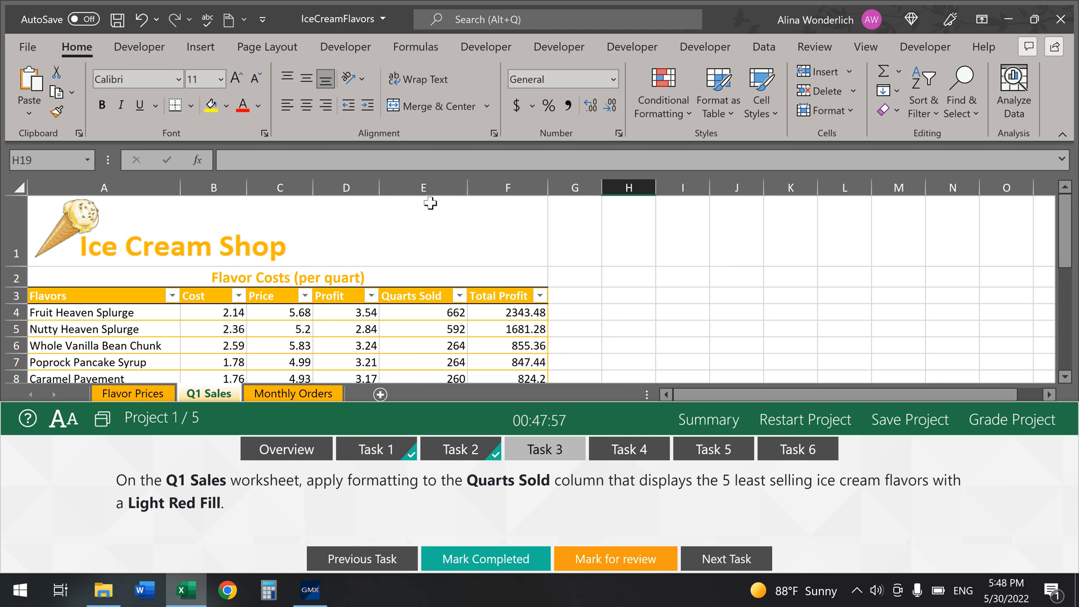
{"action": "left_click", "coordinate": [416, 188]}
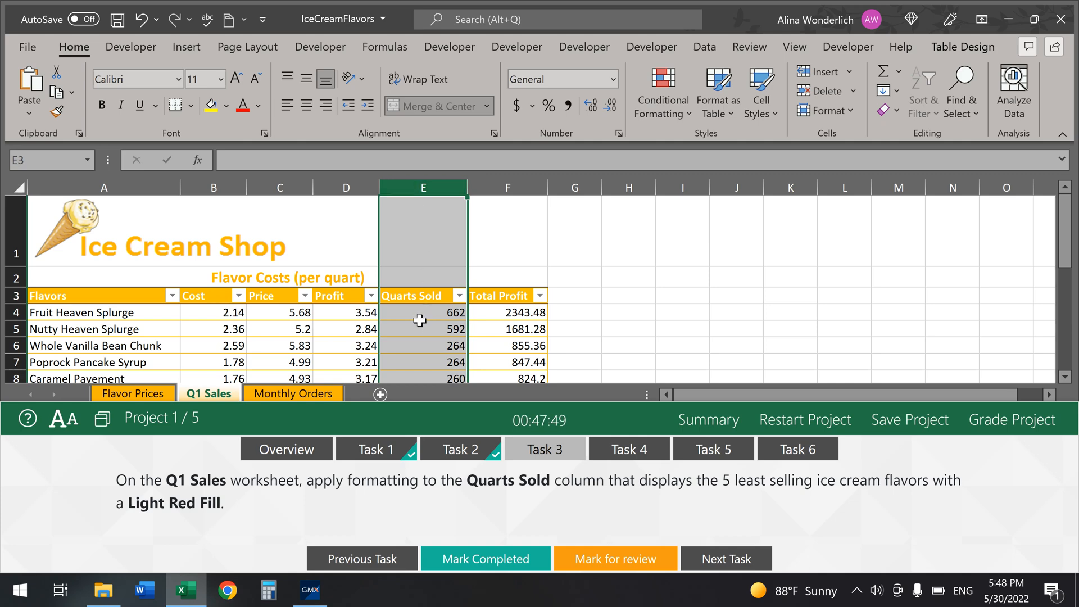
{"action": "left_click", "coordinate": [571, 420]}
{"action": "left_click_drag", "start_coordinate": [576, 404], "coordinate": [557, 502]}
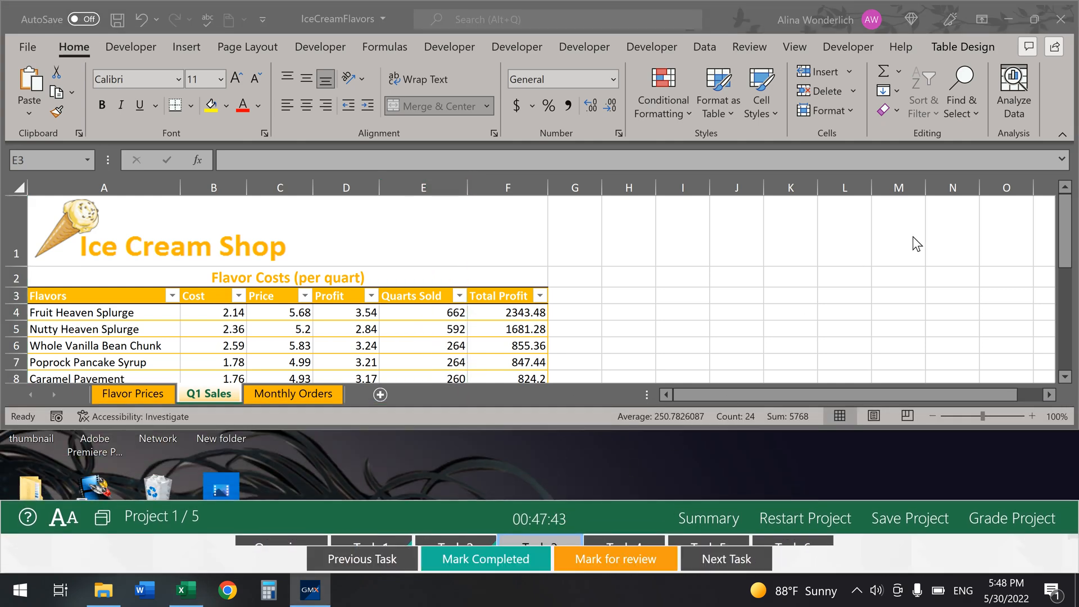
{"action": "left_click", "coordinate": [1034, 19]}
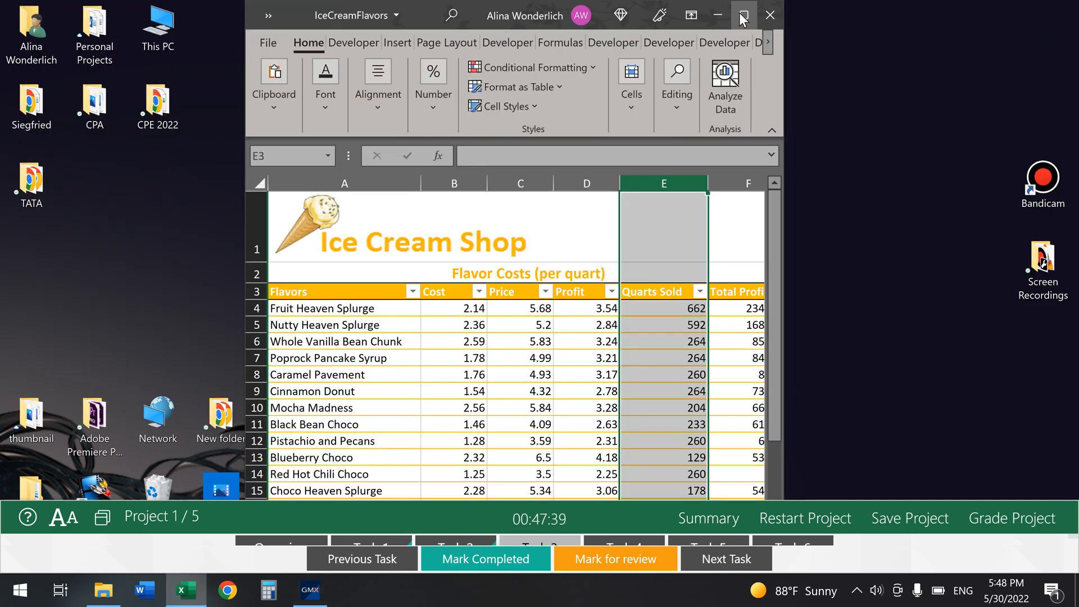
{"action": "left_click", "coordinate": [739, 12]}
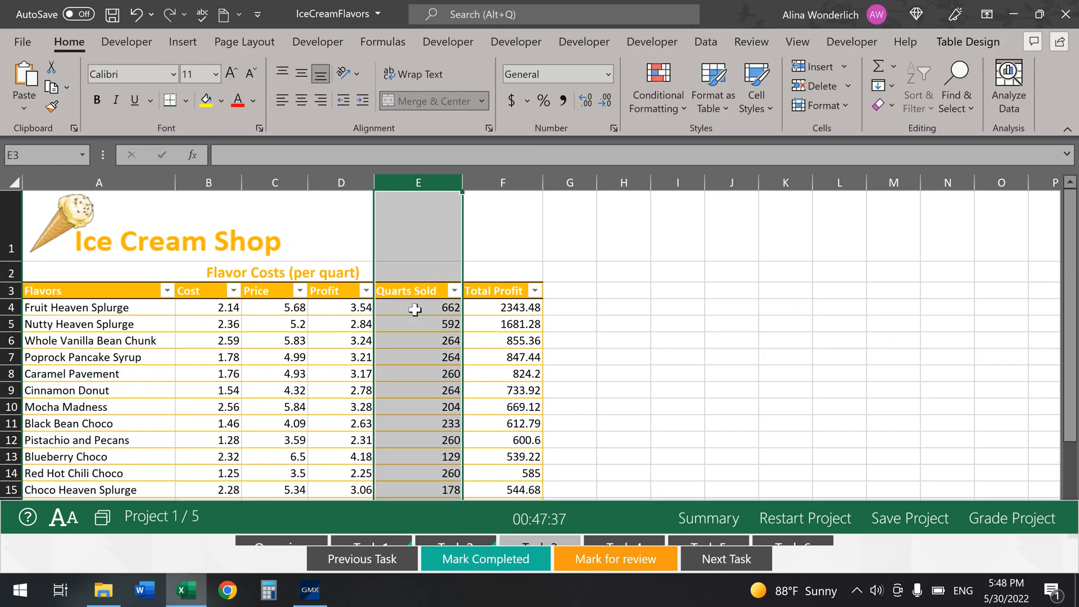
{"action": "left_click", "coordinate": [414, 309]}
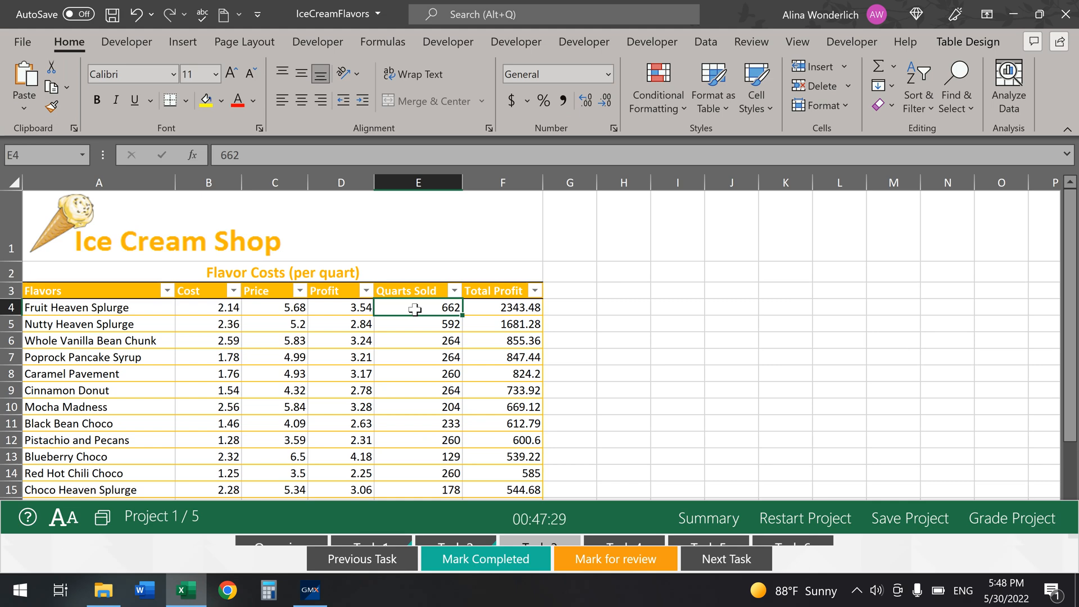
{"action": "left_click_drag", "start_coordinate": [642, 499], "coordinate": [652, 473]}
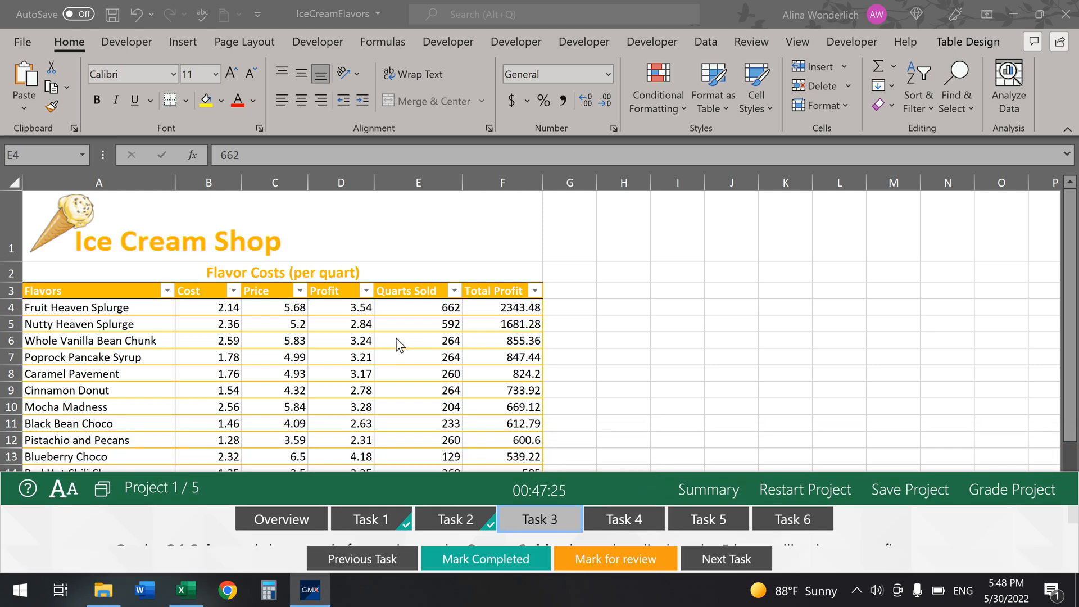
{"action": "left_click", "coordinate": [410, 310]}
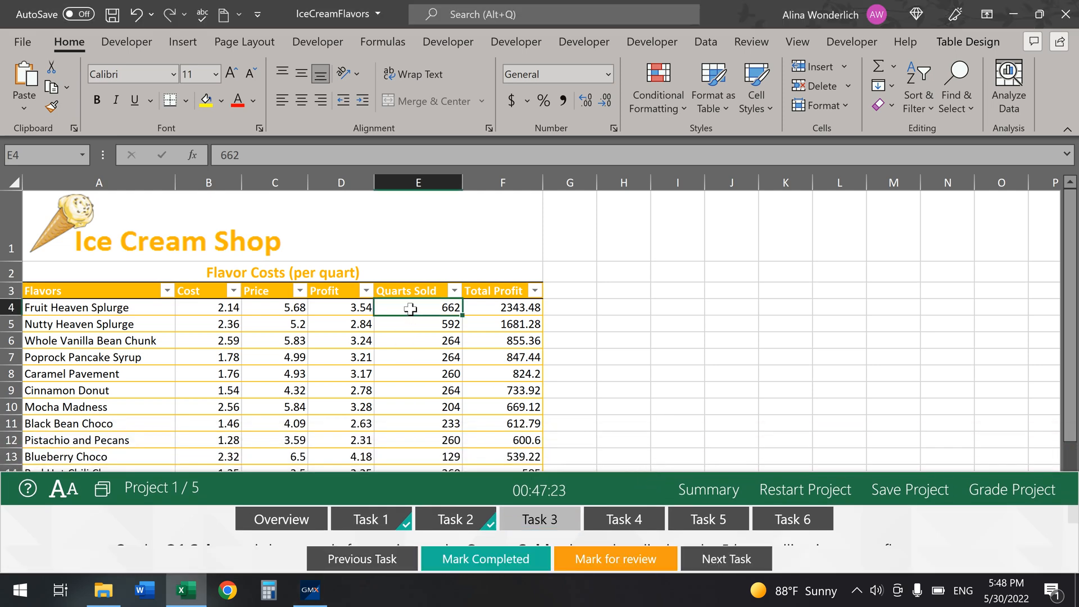
{"action": "key", "text": "ctrl+space"}
{"action": "scroll", "coordinate": [410, 309], "scroll_direction": "down", "scroll_amount": 2}
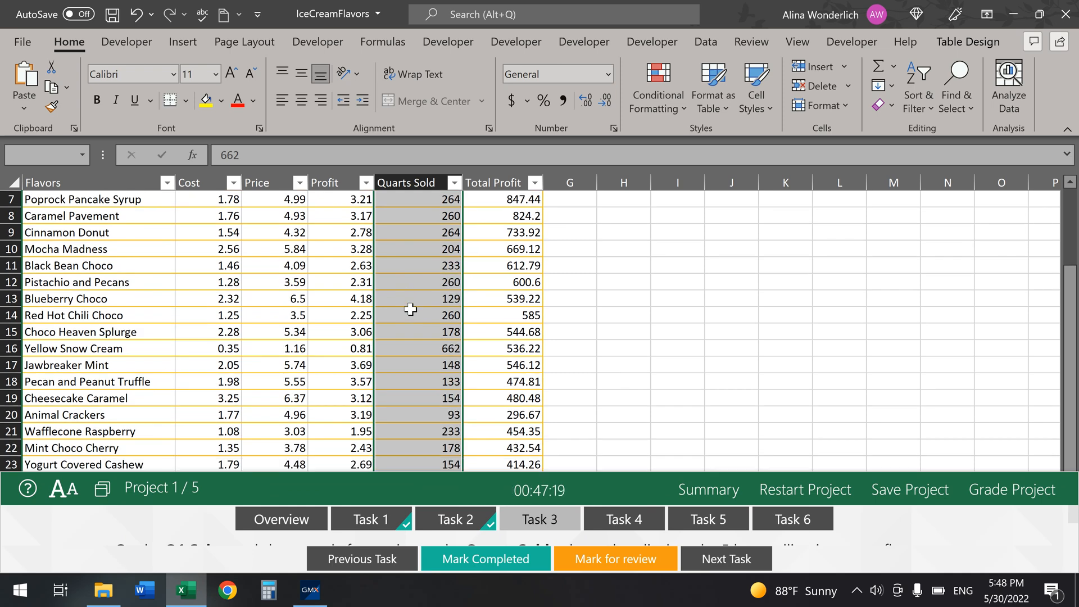
{"action": "scroll", "coordinate": [835, 309], "scroll_direction": "up", "scroll_amount": 2}
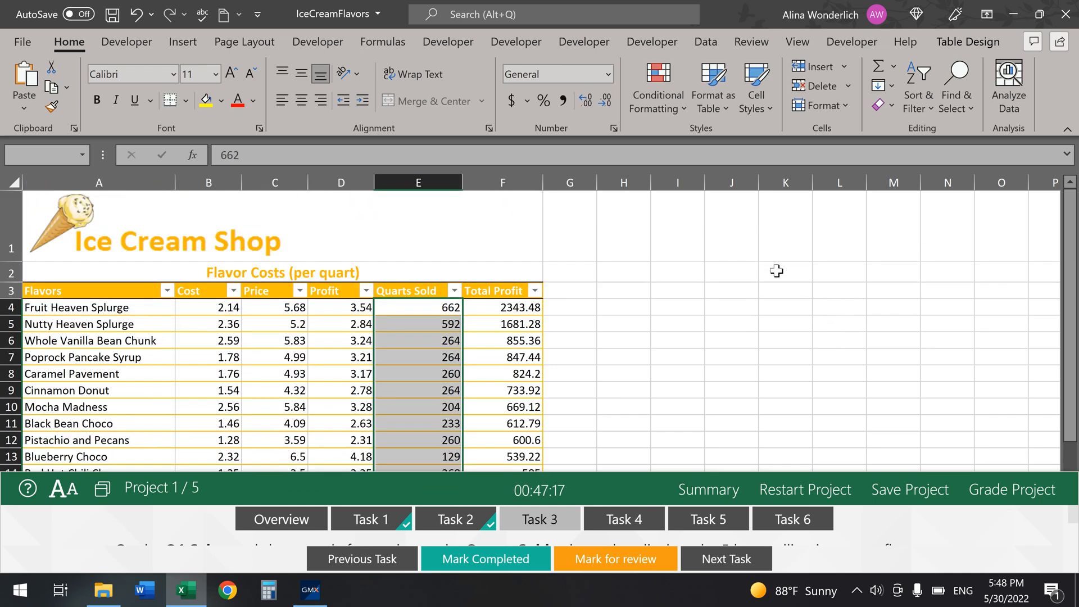
Step: Apply a Bottom 5 Items conditional format with Light Red Fill to the Quarts Sold values
{"action": "left_click", "coordinate": [682, 113]}
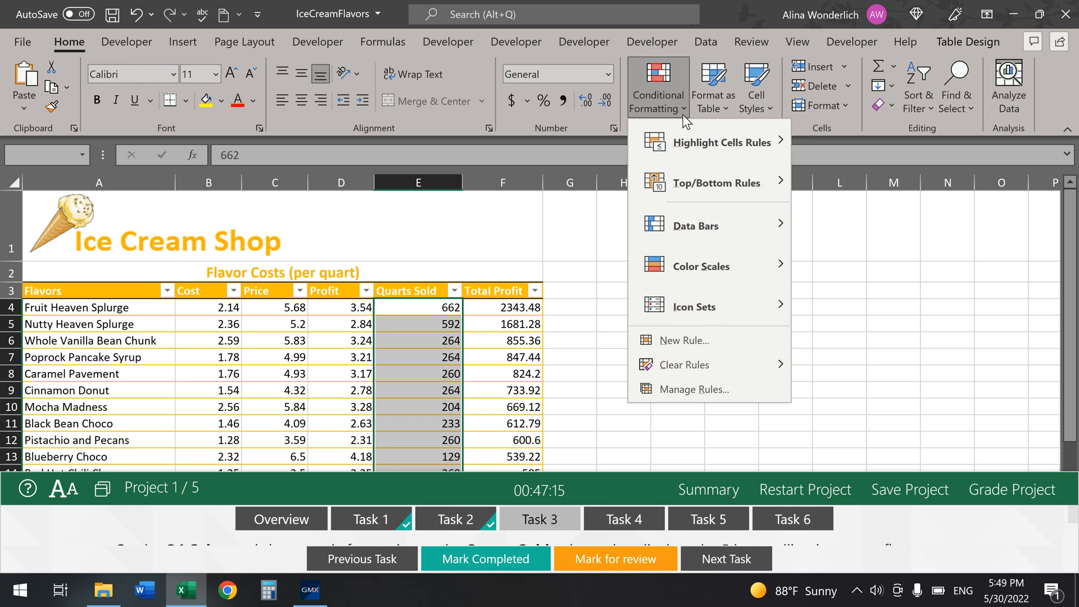
{"action": "mouse_move", "coordinate": [707, 181]}
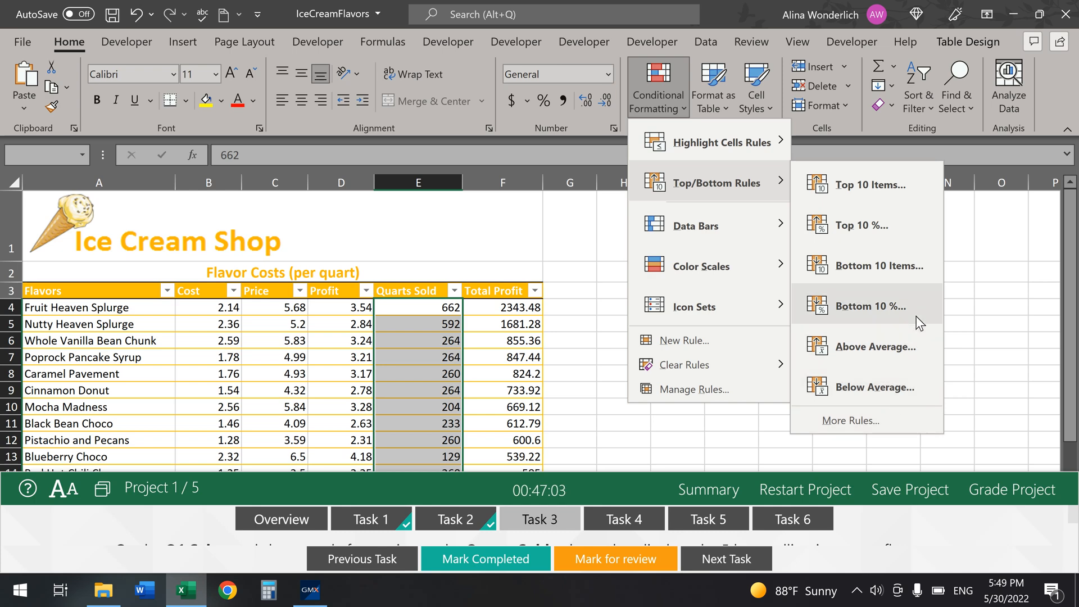
{"action": "left_click", "coordinate": [923, 266]}
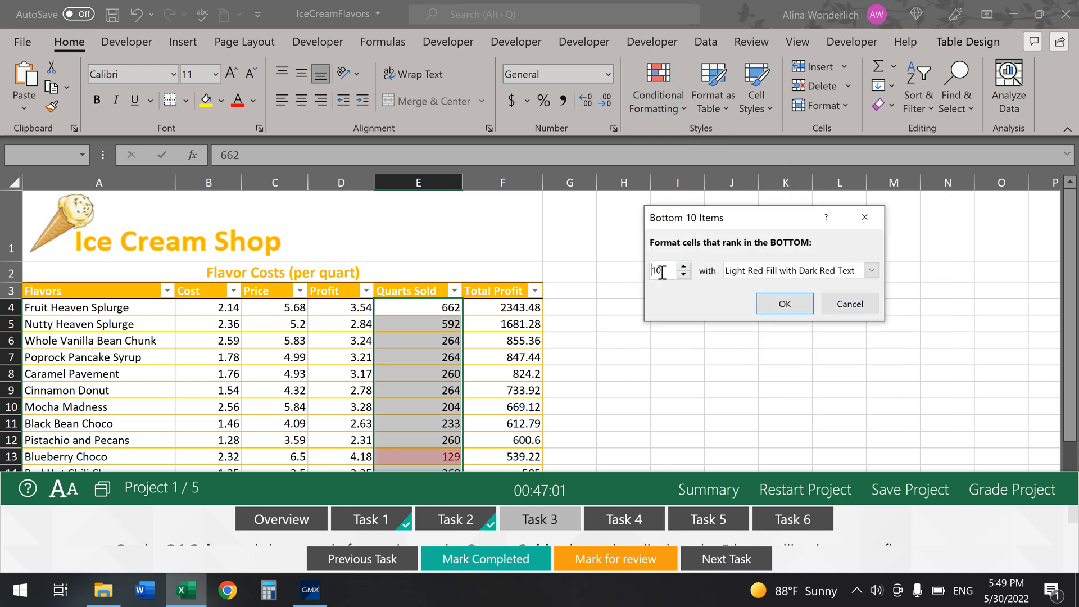
{"action": "double_click", "coordinate": [662, 273]}
{"action": "type", "text": "5"}
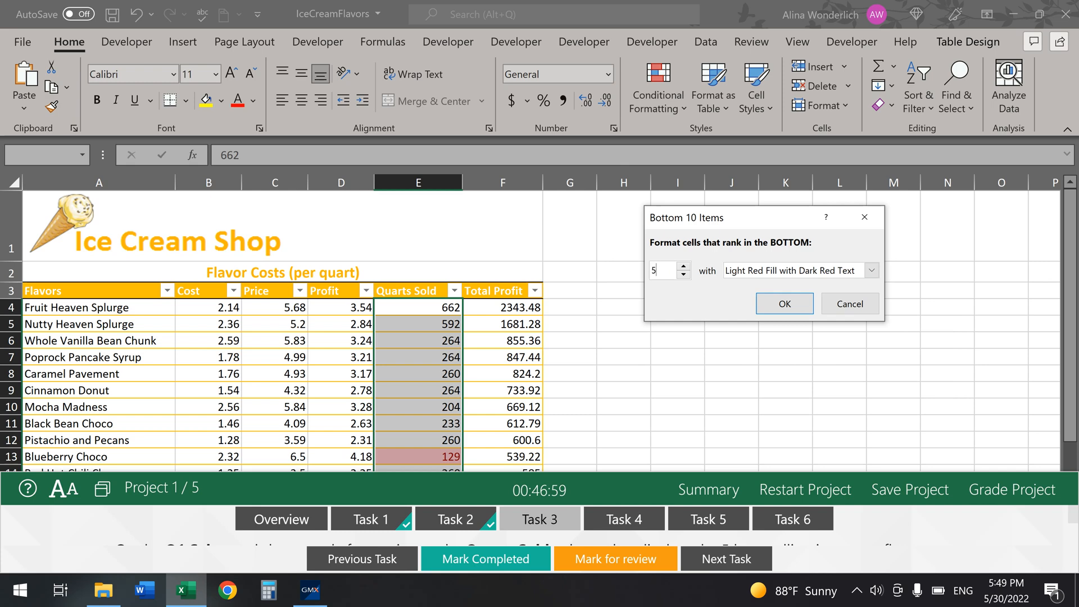
{"action": "left_click", "coordinate": [832, 269]}
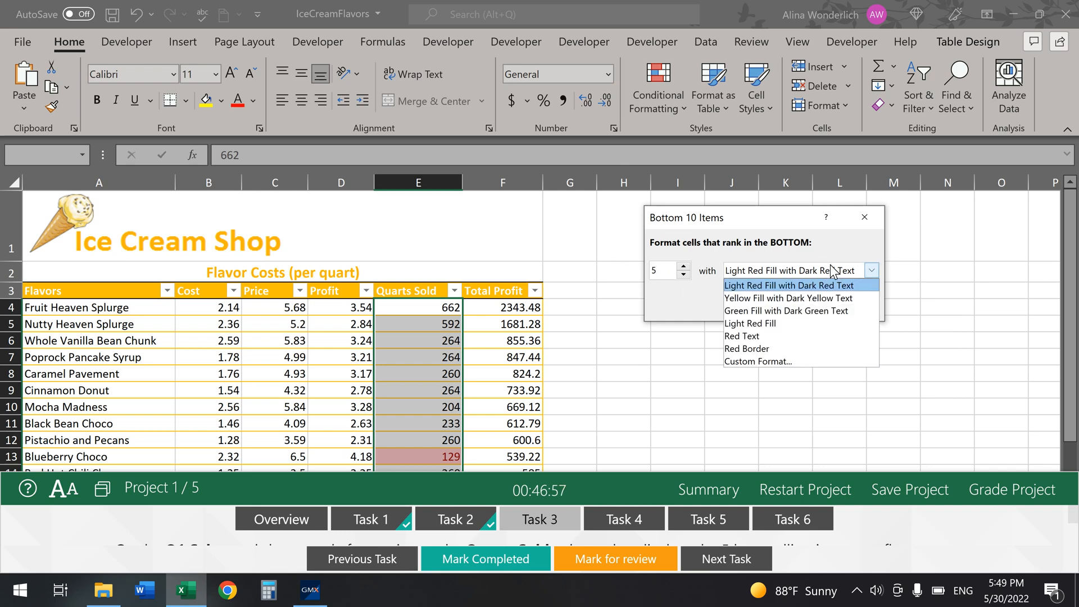
{"action": "left_click", "coordinate": [801, 320]}
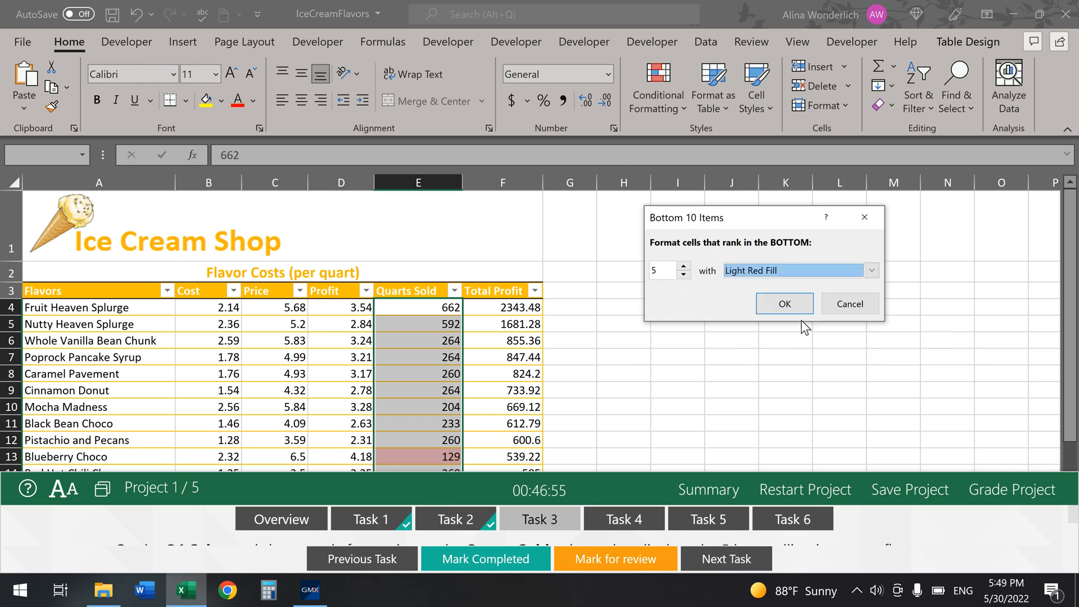
{"action": "left_click", "coordinate": [784, 304]}
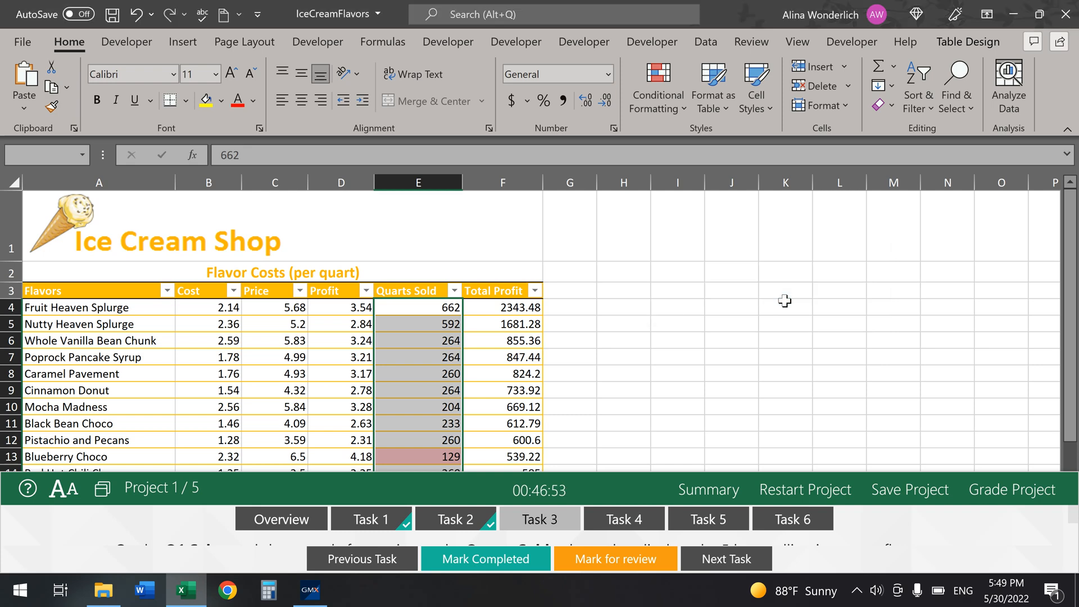
Step: Check the red fills and reselect the Quarts Sold column starting from 662
{"action": "left_click", "coordinate": [663, 293]}
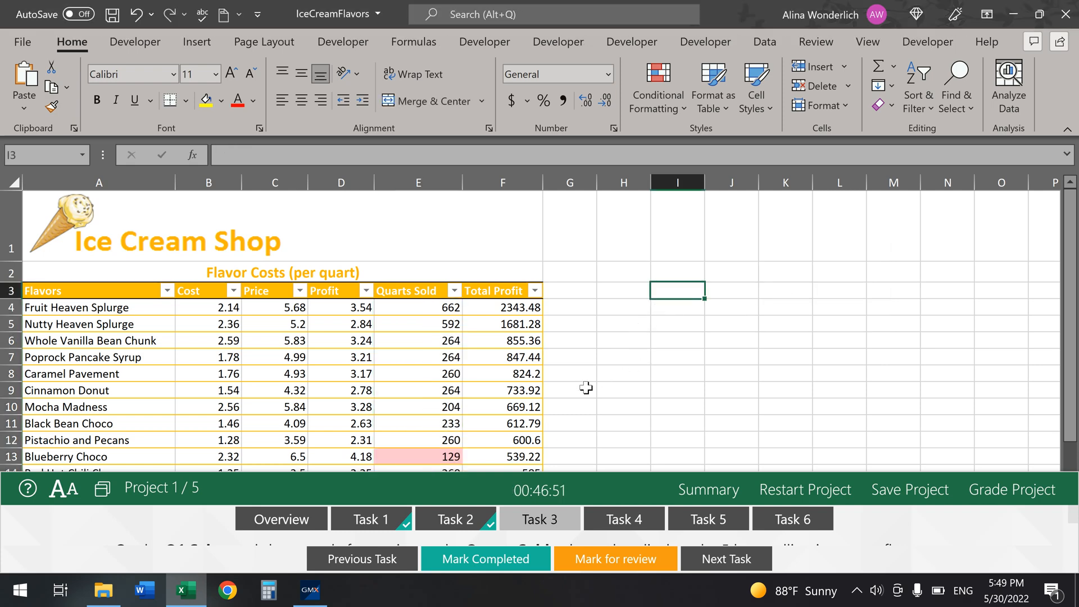
{"action": "scroll", "coordinate": [586, 387], "scroll_direction": "down", "scroll_amount": 2}
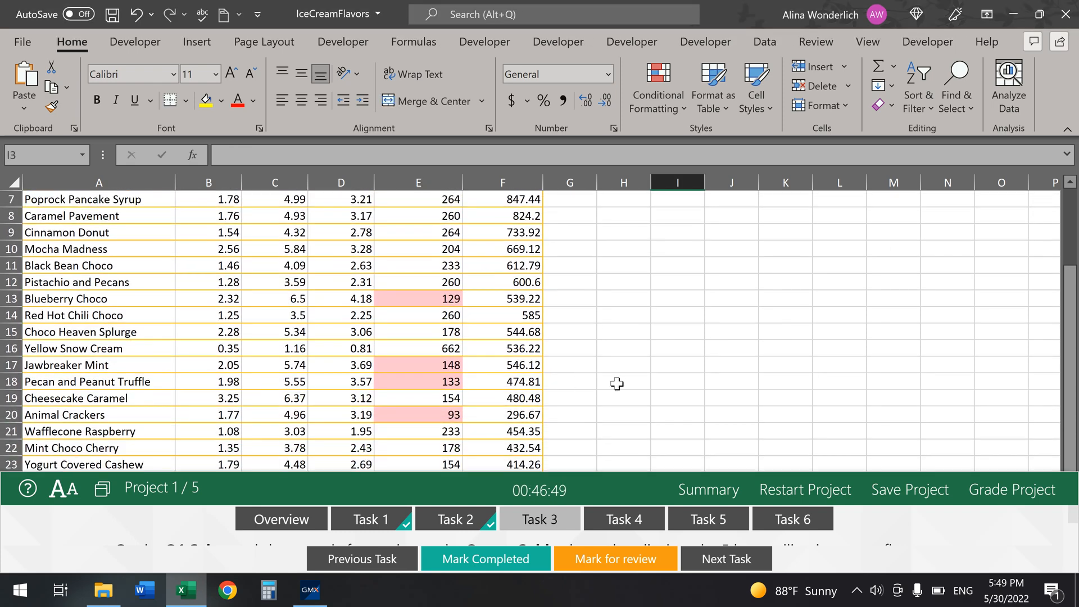
{"action": "scroll", "coordinate": [617, 384], "scroll_direction": "up", "scroll_amount": 2}
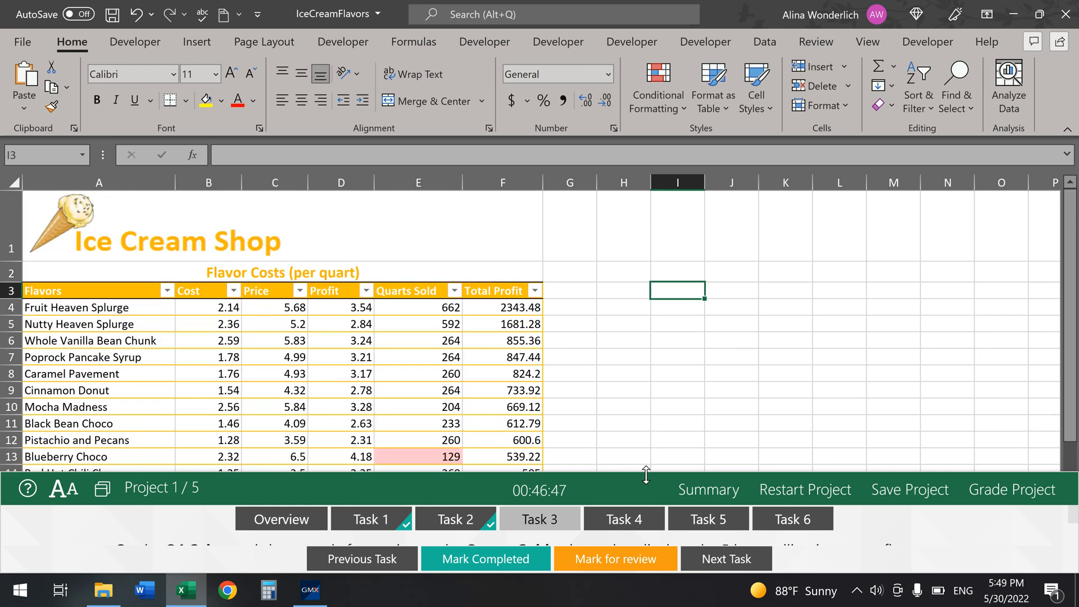
{"action": "left_click_drag", "start_coordinate": [646, 474], "coordinate": [646, 434]}
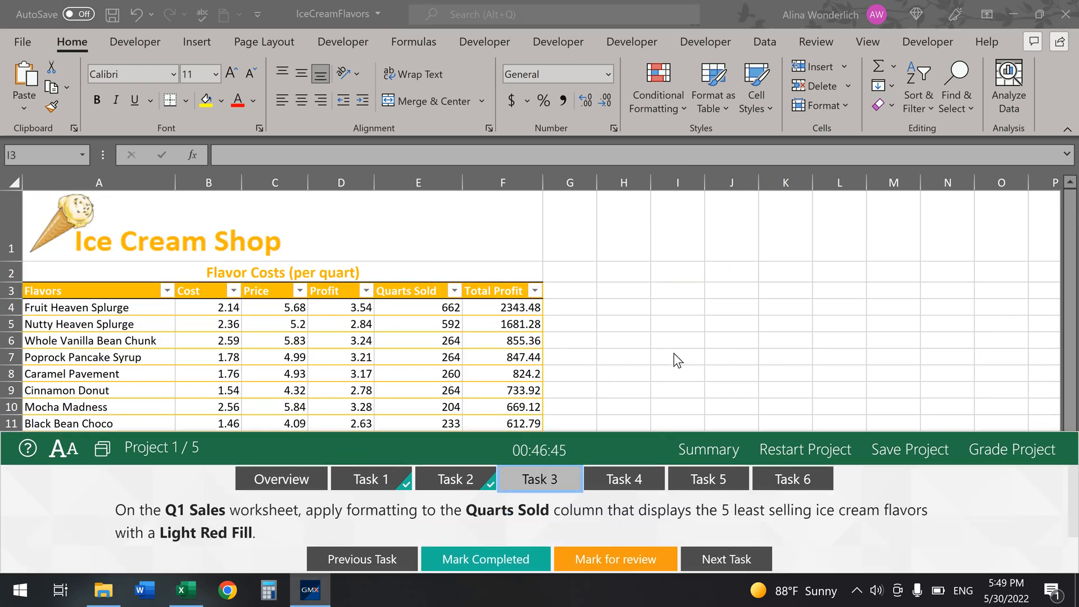
{"action": "left_click", "coordinate": [447, 306]}
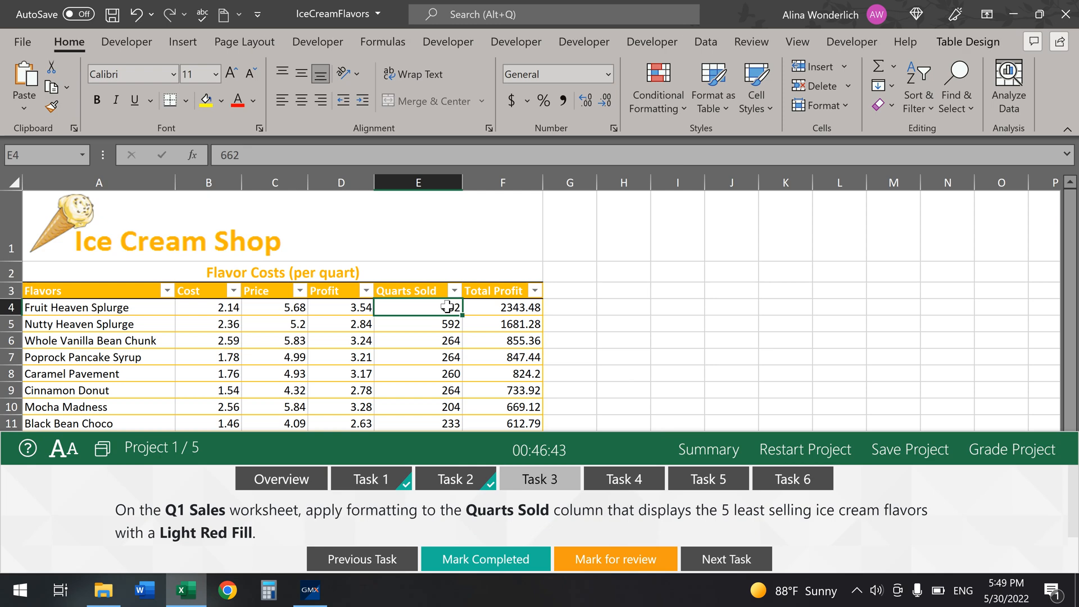
{"action": "key", "text": "ctrl+shift+Down"}
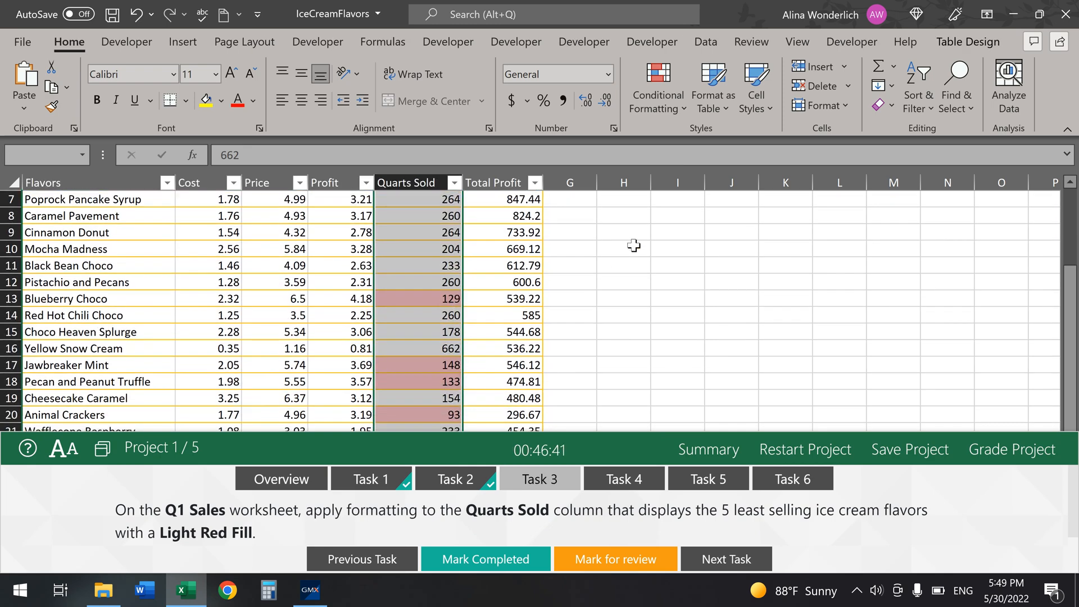
Step: Clear the conditional formatting rules from the selected Quarts Sold cells
{"action": "left_click", "coordinate": [683, 110]}
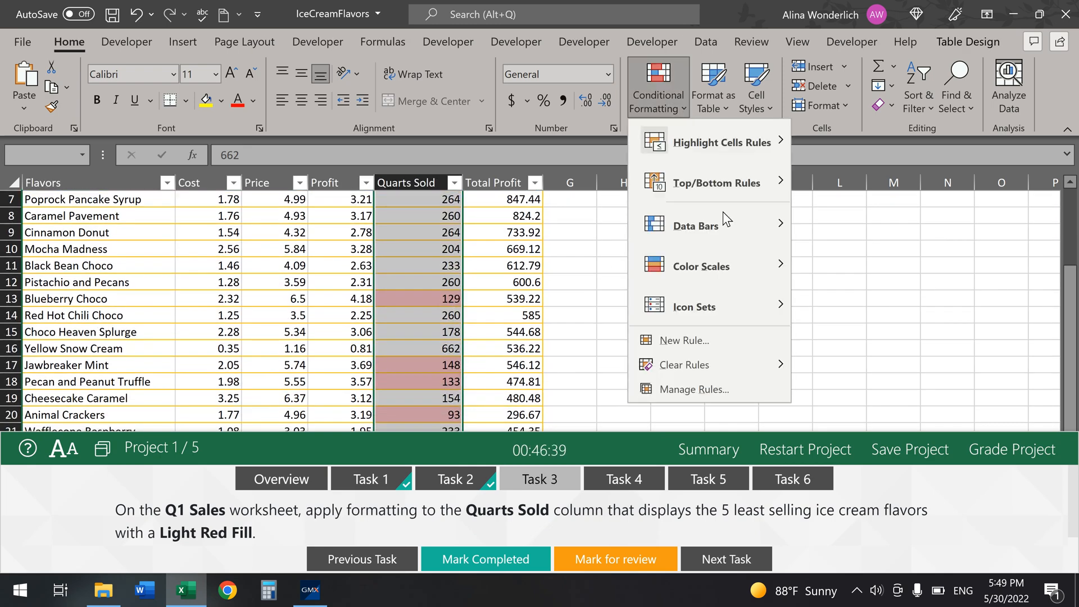
{"action": "mouse_move", "coordinate": [706, 363]}
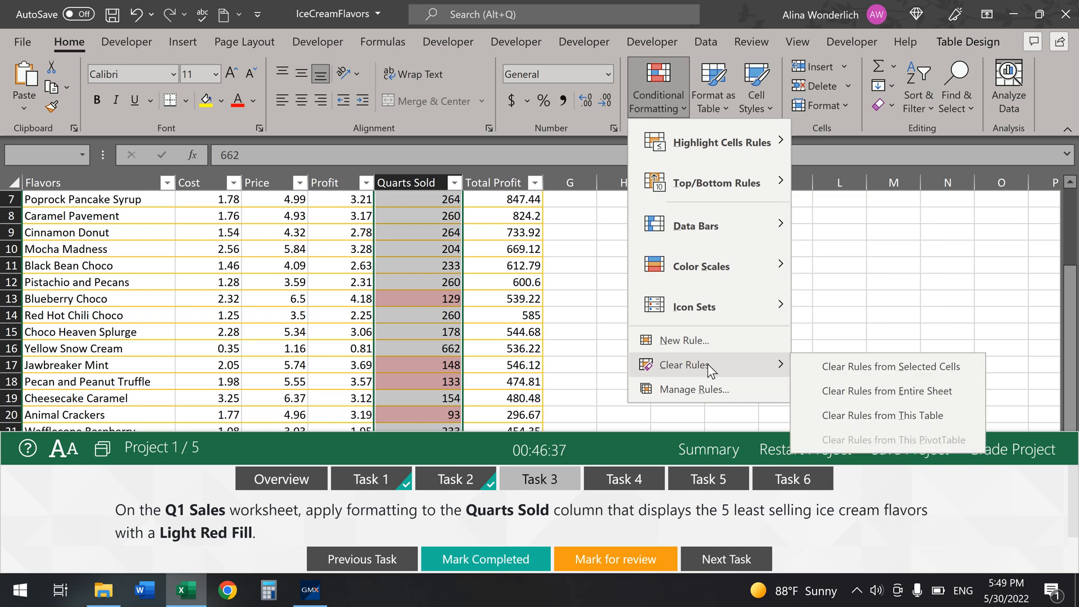
{"action": "left_click", "coordinate": [871, 393]}
{"action": "left_click", "coordinate": [787, 304]}
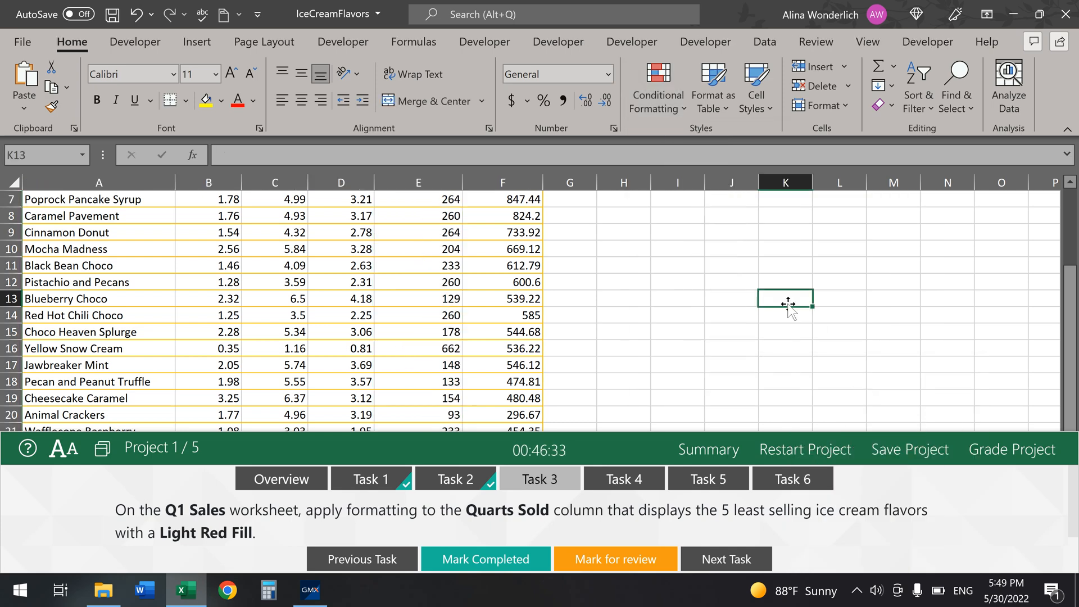
{"action": "scroll", "coordinate": [788, 304], "scroll_direction": "up", "scroll_amount": 2}
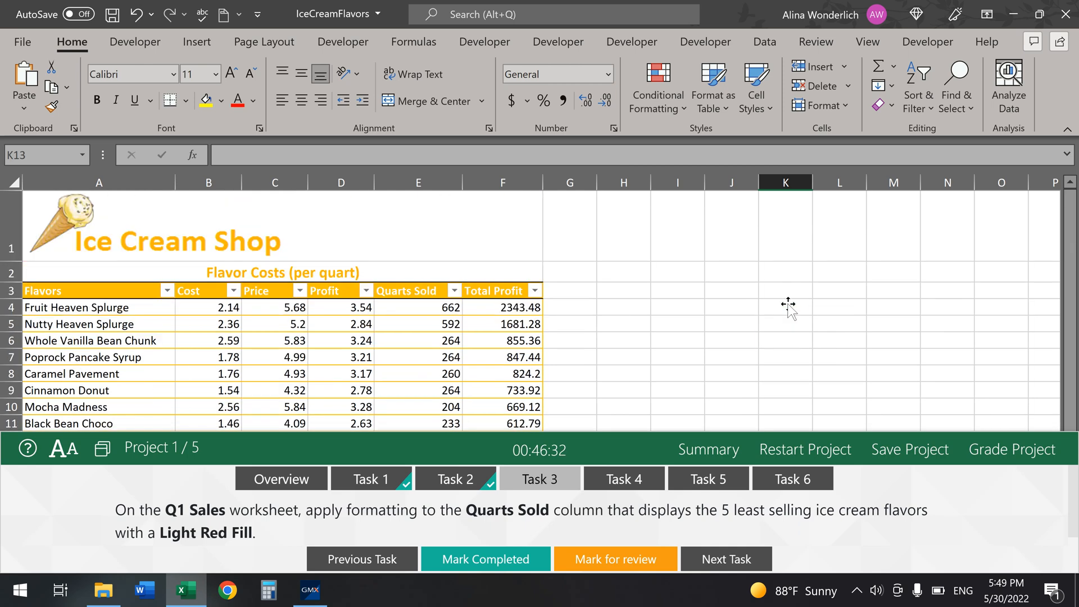
Step: Reapply a Bottom 5 Light Red Fill rule to Quarts Sold and mark Task 3 completed
{"action": "left_click", "coordinate": [408, 312]}
{"action": "key", "text": "ctrl+shift+Down"}
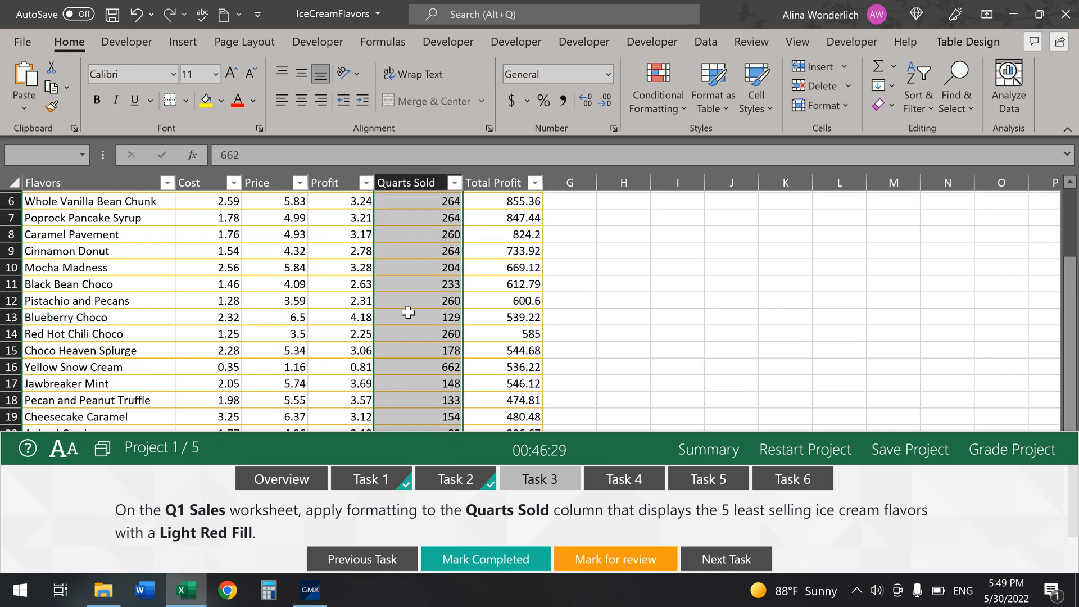
{"action": "left_click", "coordinate": [676, 109]}
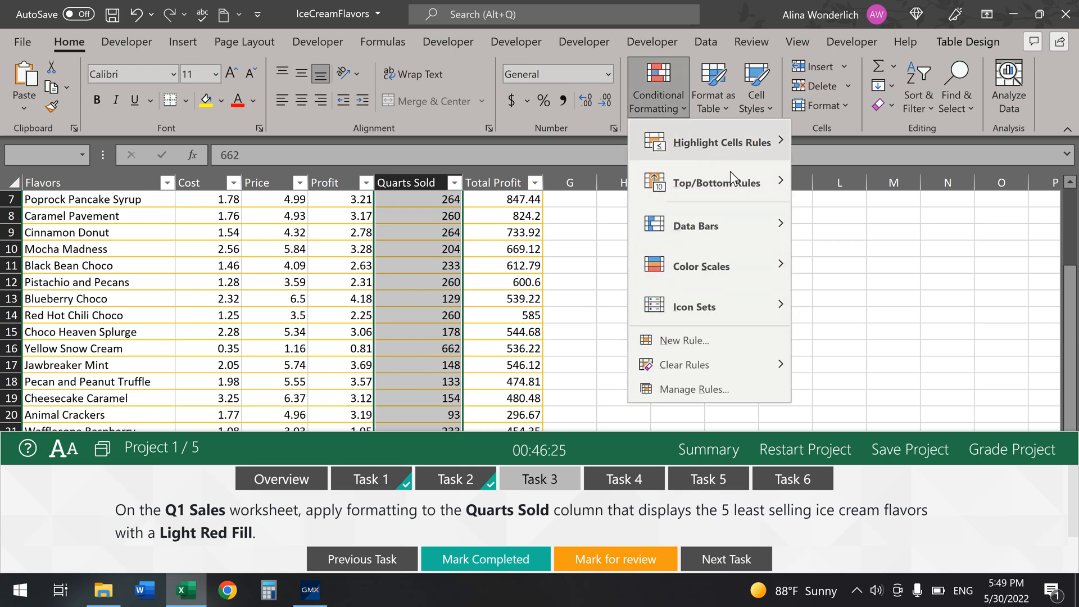
{"action": "left_click", "coordinate": [879, 268]}
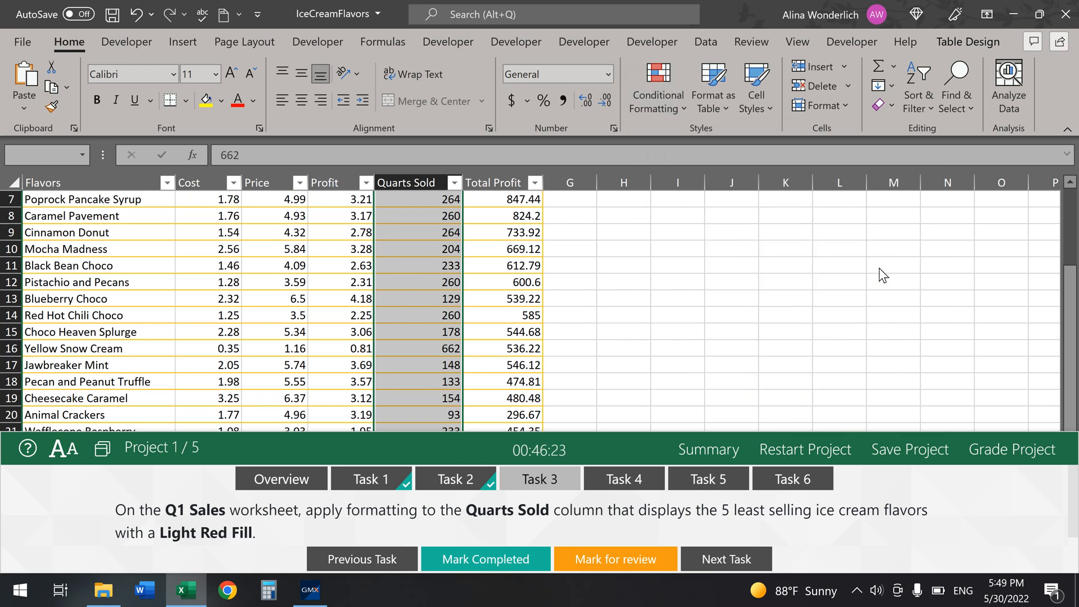
{"action": "type", "text": "5"}
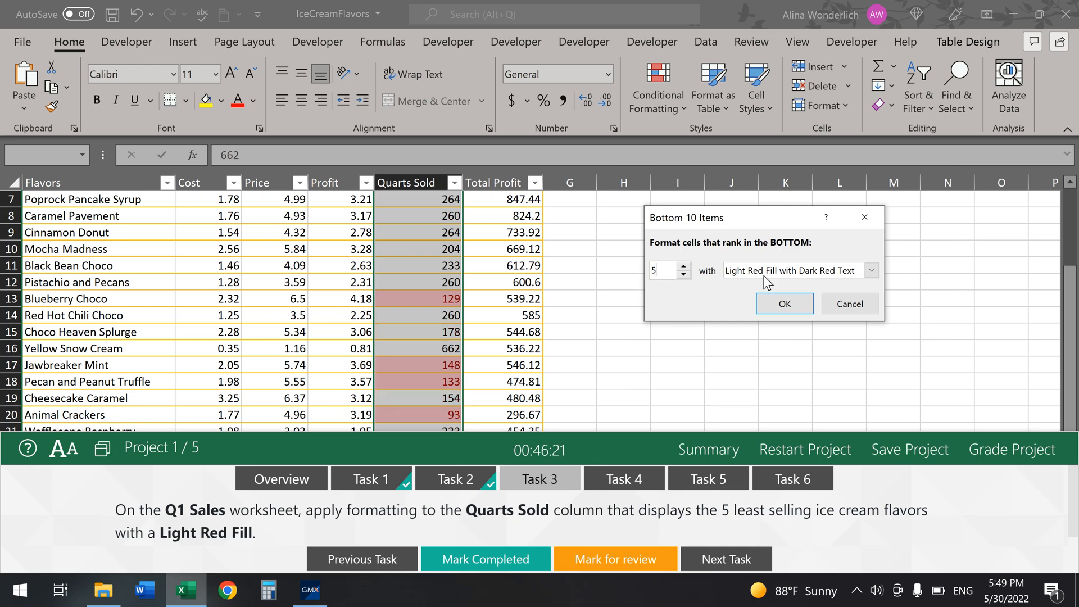
{"action": "left_click", "coordinate": [871, 270]}
{"action": "left_click", "coordinate": [789, 327]}
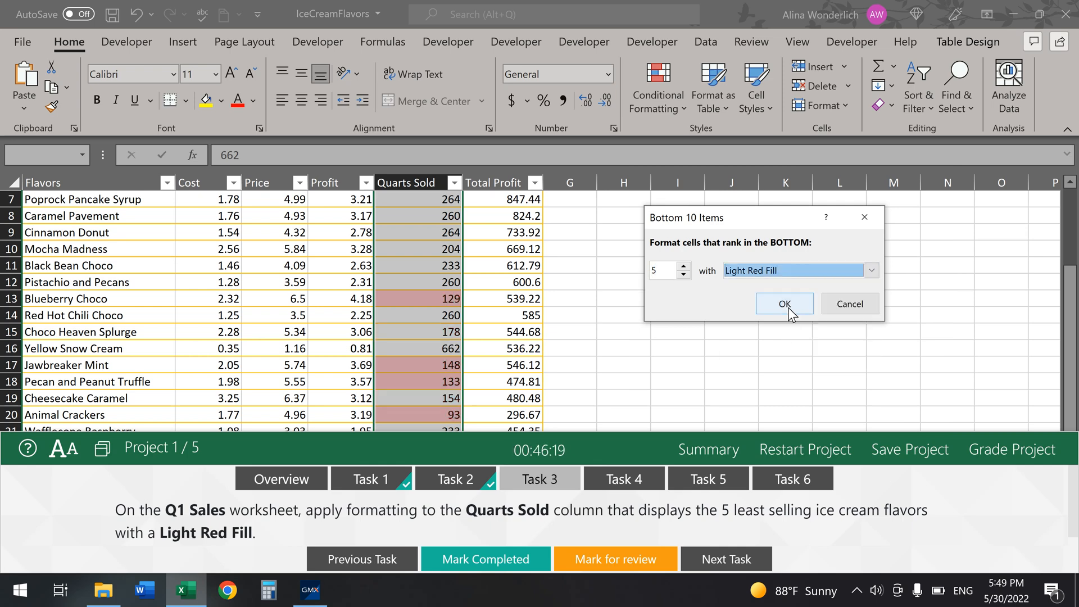
{"action": "left_click", "coordinate": [787, 304]}
{"action": "left_click", "coordinate": [699, 299]}
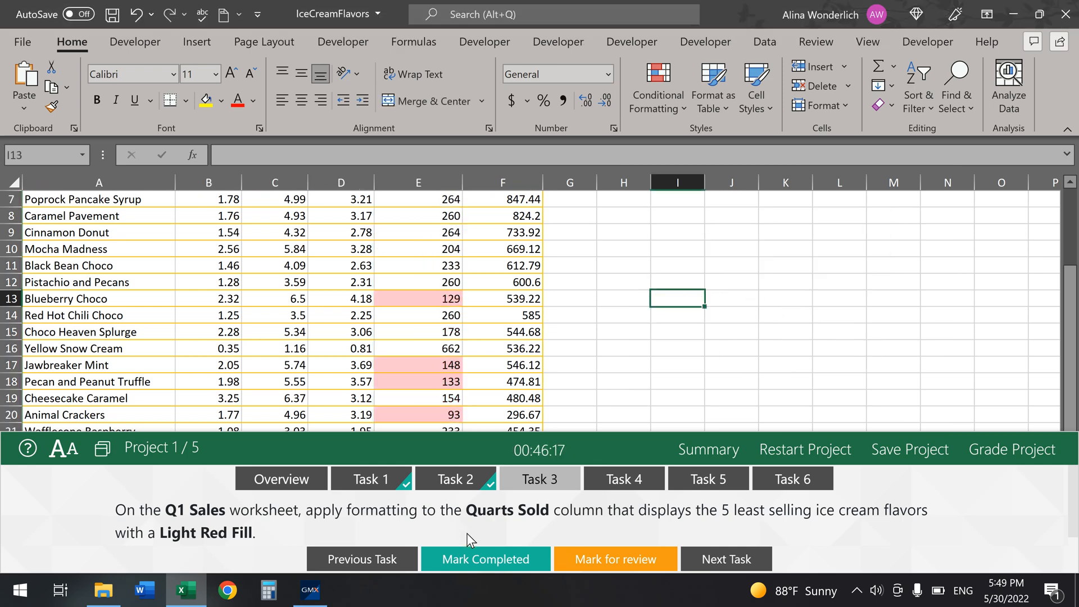
{"action": "left_click", "coordinate": [457, 556]}
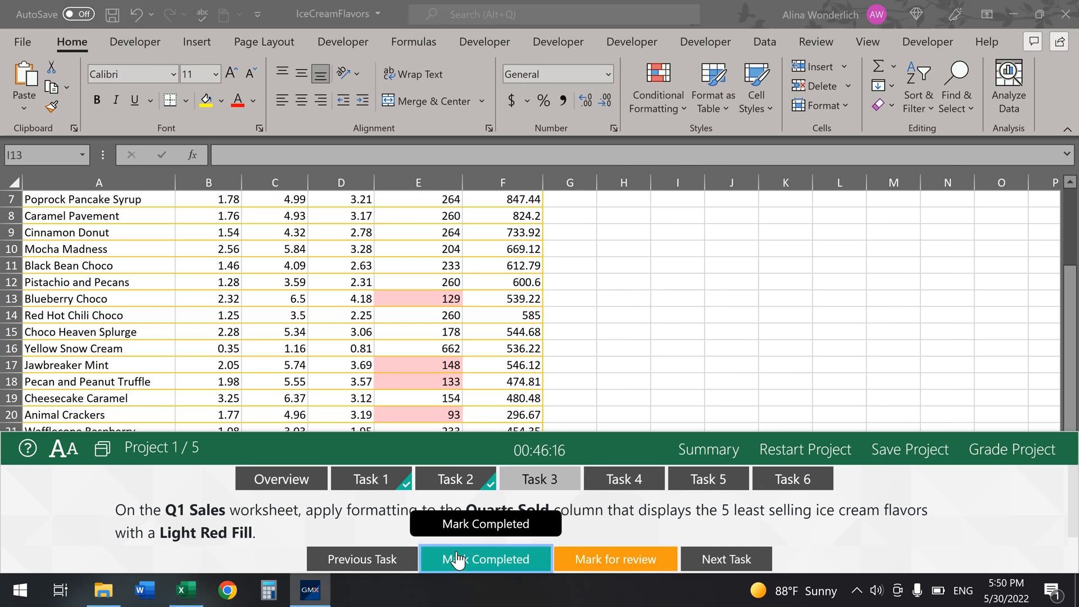
Step: Open Task 4 and show the Monthly Orders sheet with Demand cell F4 selected
{"action": "left_click", "coordinate": [654, 480]}
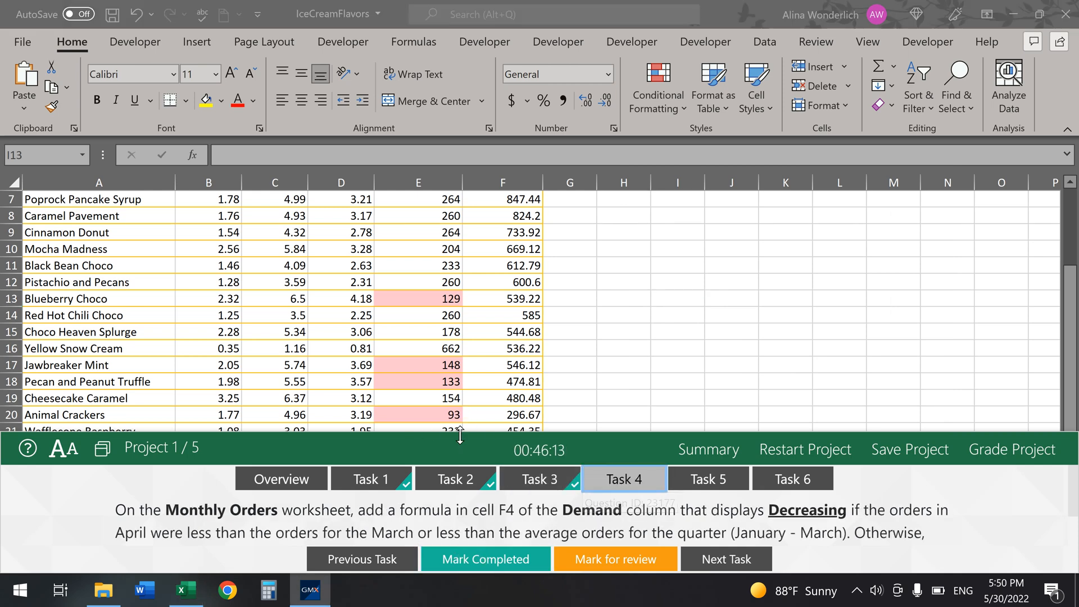
{"action": "left_click_drag", "start_coordinate": [460, 431], "coordinate": [414, 544]}
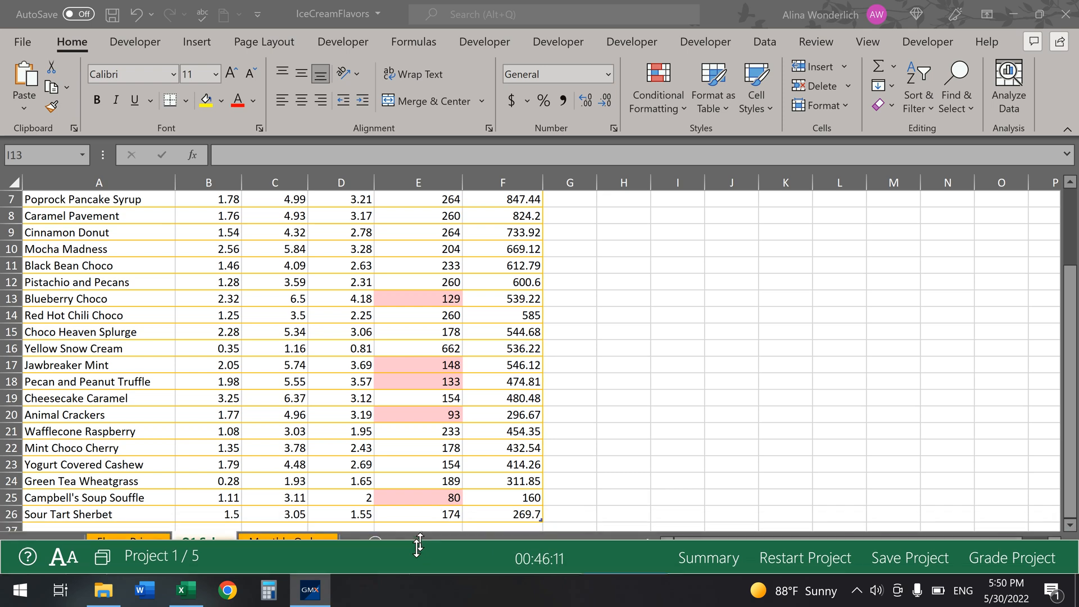
{"action": "left_click", "coordinate": [312, 541]}
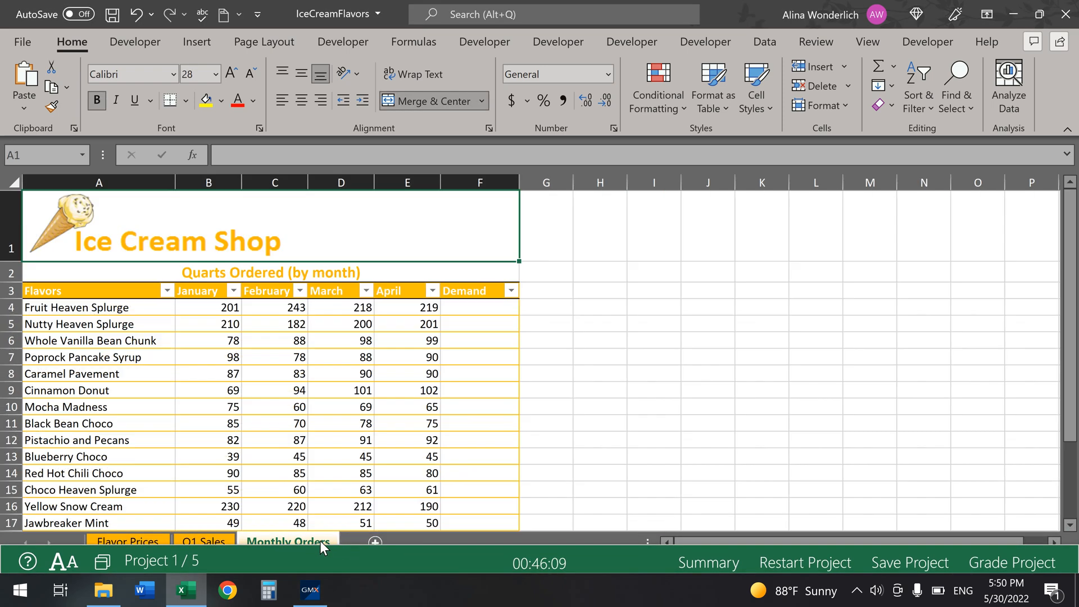
{"action": "left_click_drag", "start_coordinate": [612, 543], "coordinate": [645, 402]}
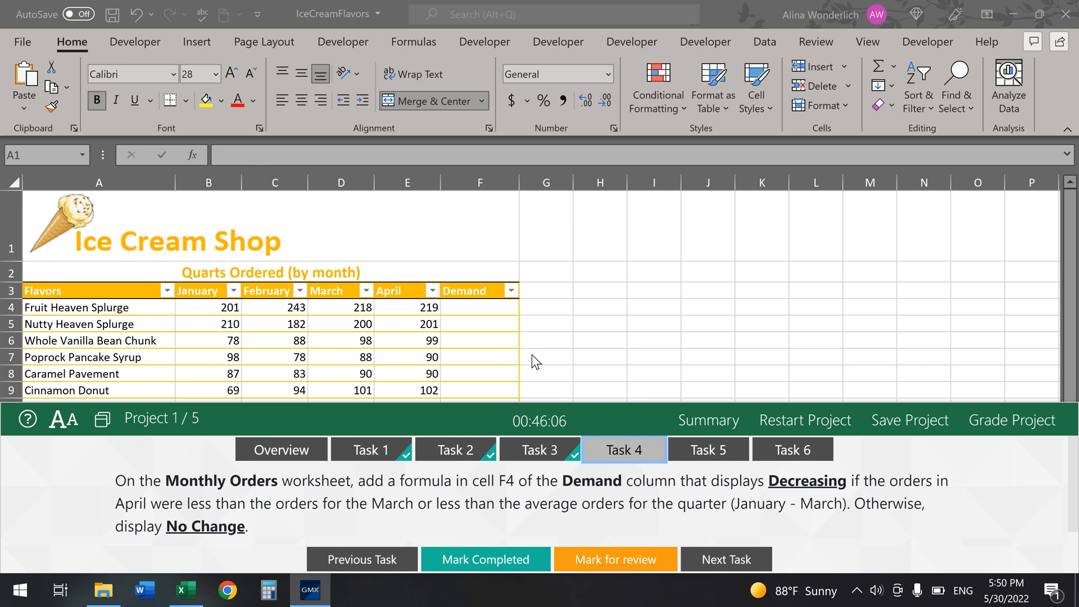
{"action": "left_click", "coordinate": [496, 311]}
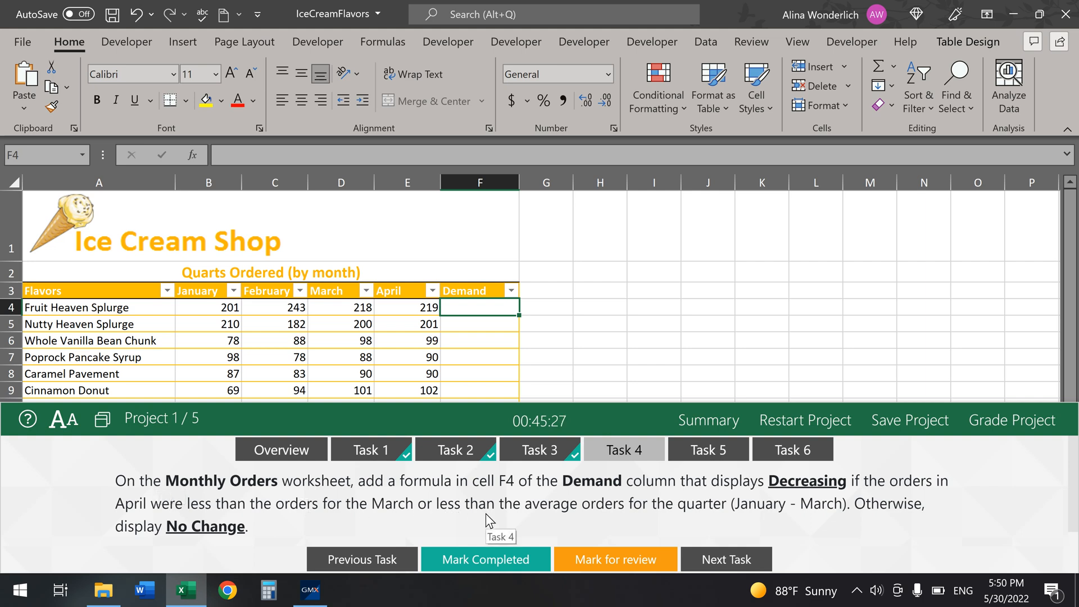
{"action": "double_click", "coordinate": [425, 504]}
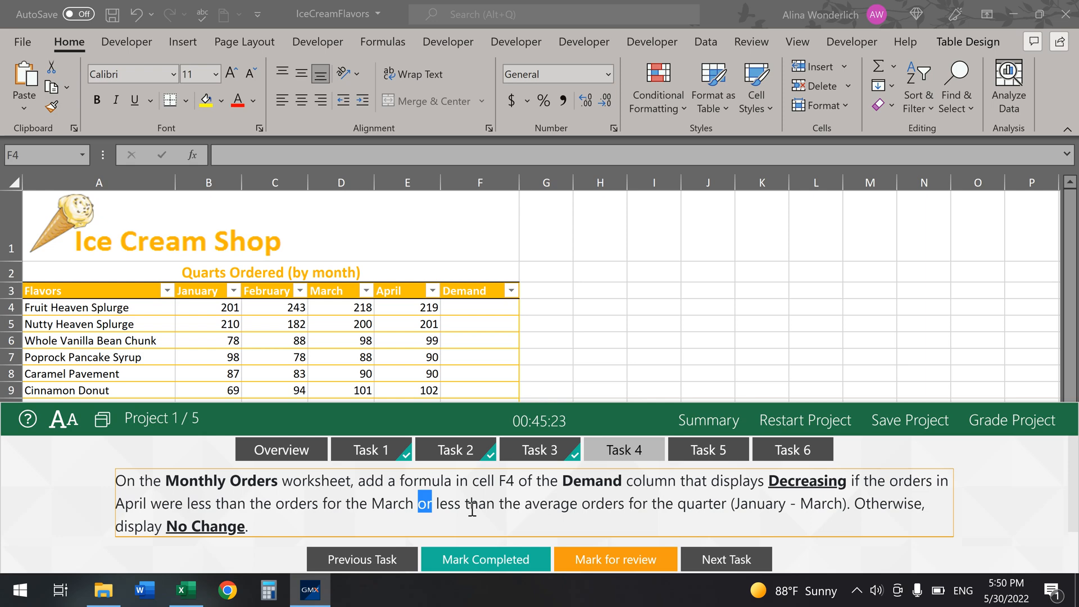
{"action": "left_click", "coordinate": [498, 311]}
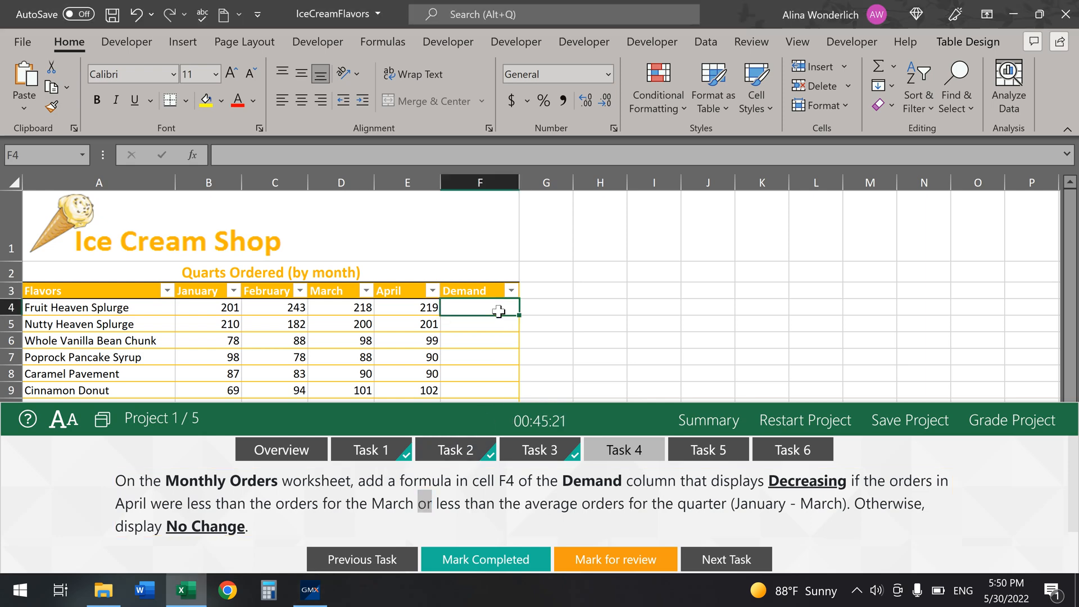
{"action": "type", "text": "="}
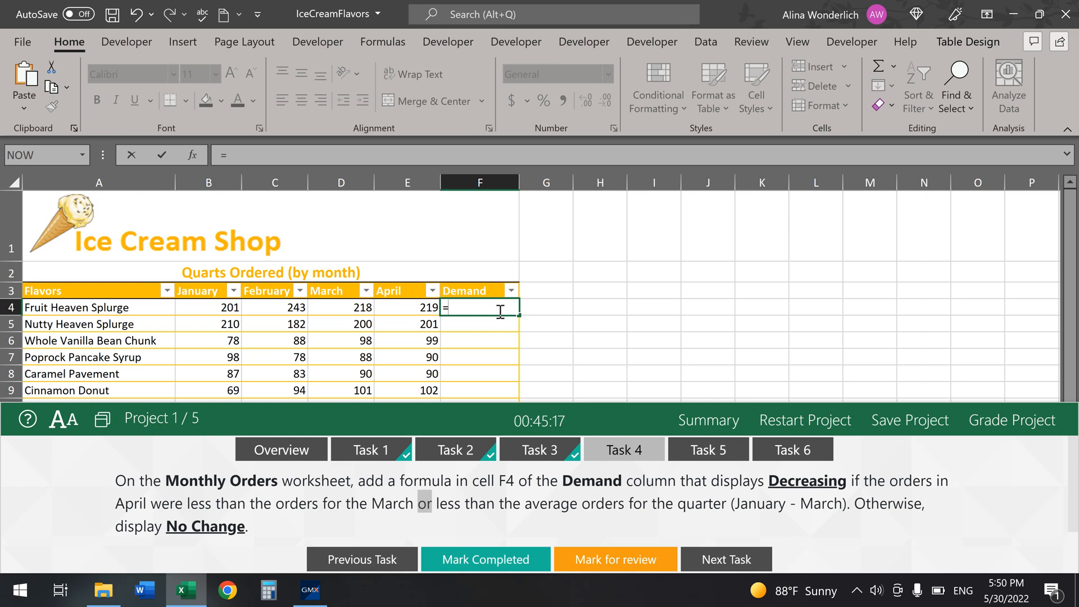
{"action": "type", "text": "or"}
{"action": "key", "text": "Tab"}
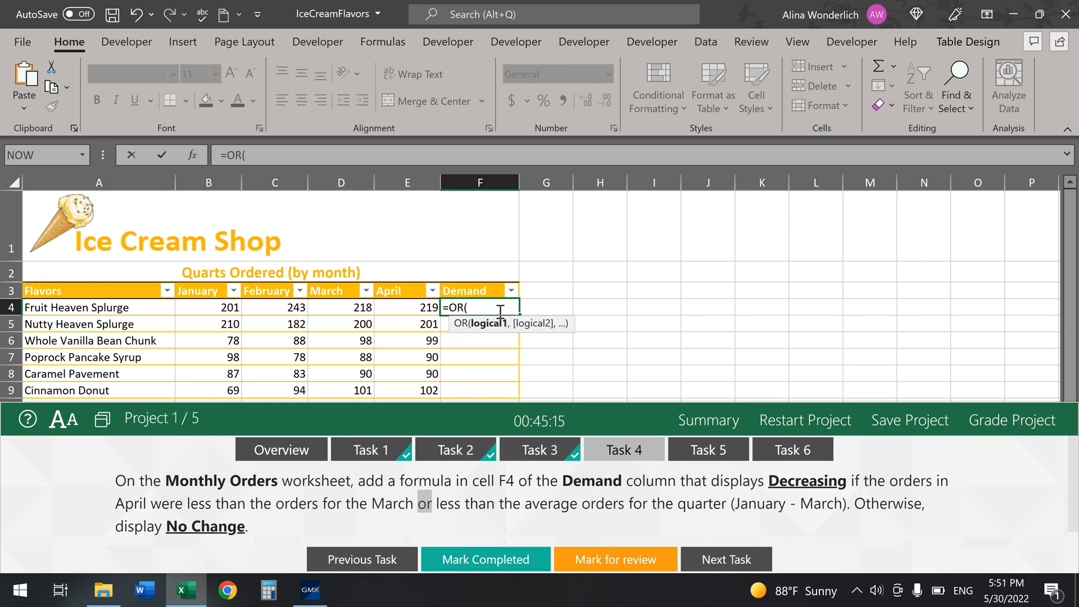
{"action": "left_click", "coordinate": [192, 154]}
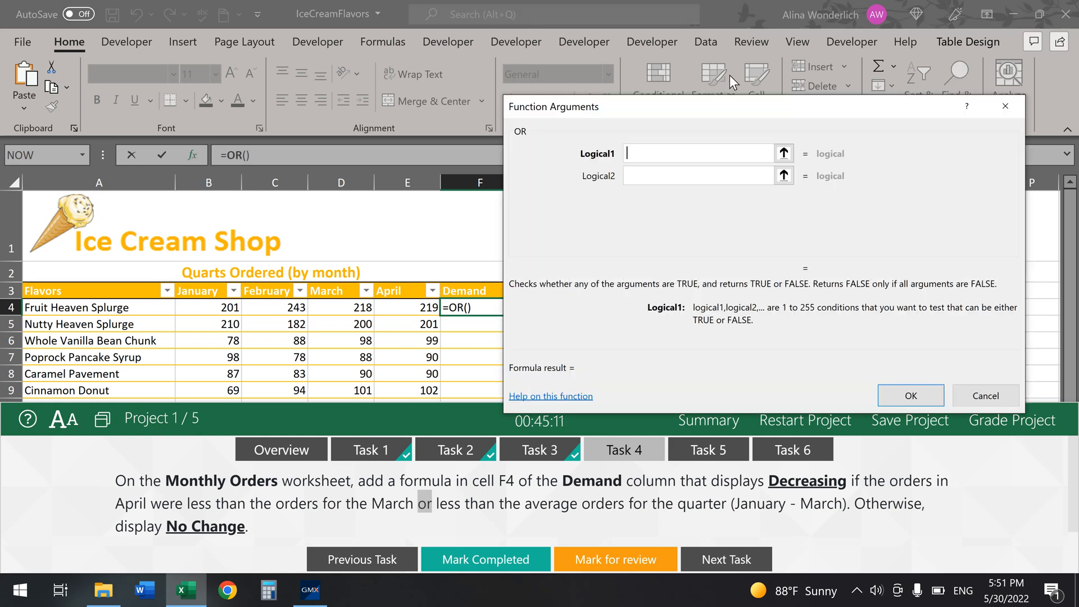
{"action": "left_click_drag", "start_coordinate": [765, 110], "coordinate": [770, 53]}
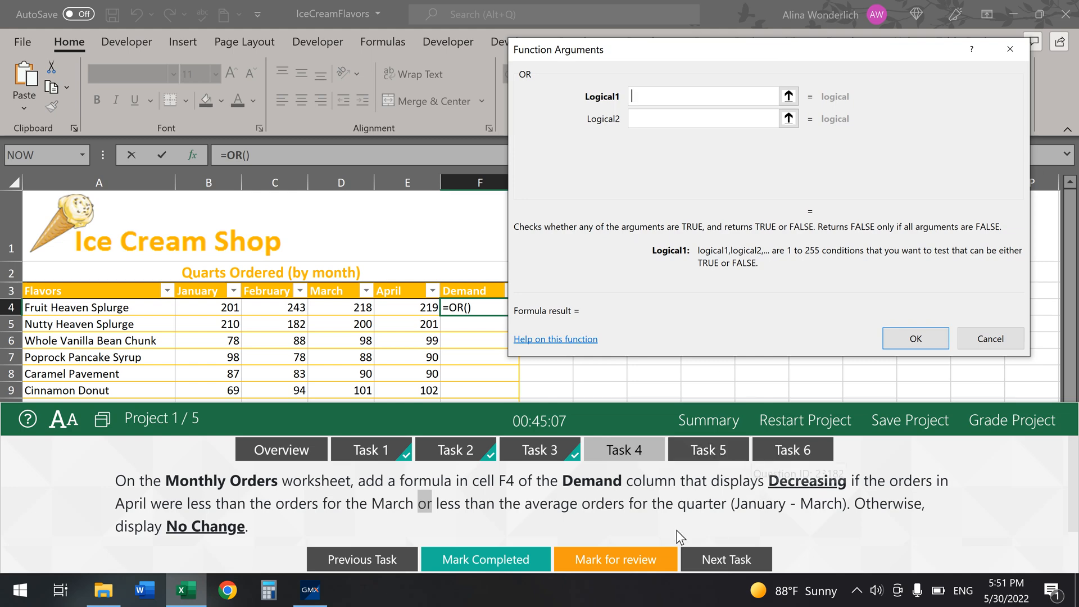
{"action": "left_click", "coordinate": [413, 309]}
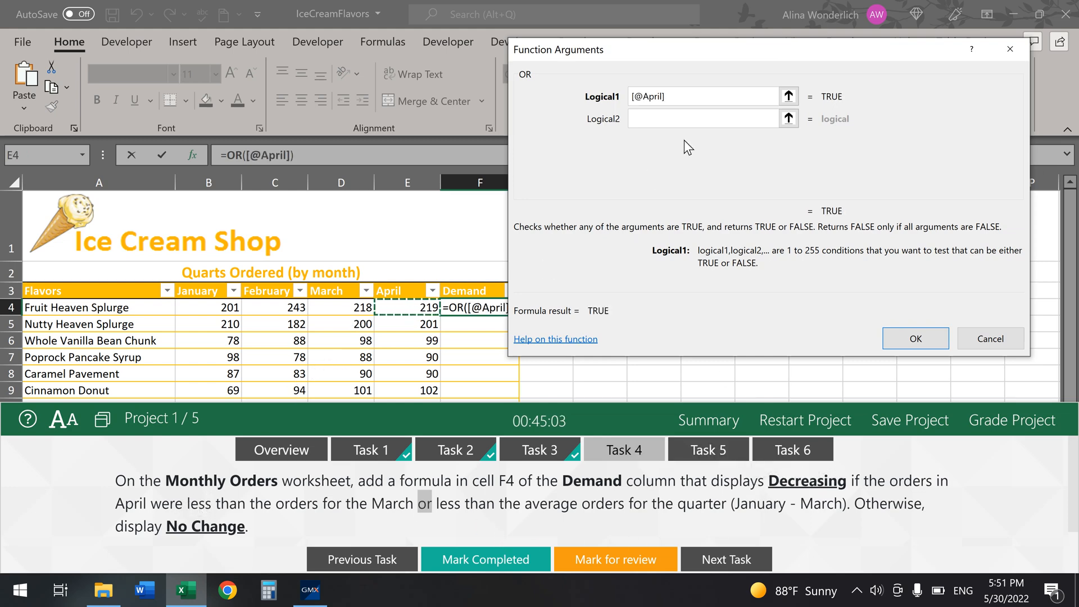
{"action": "type", "text": "<"}
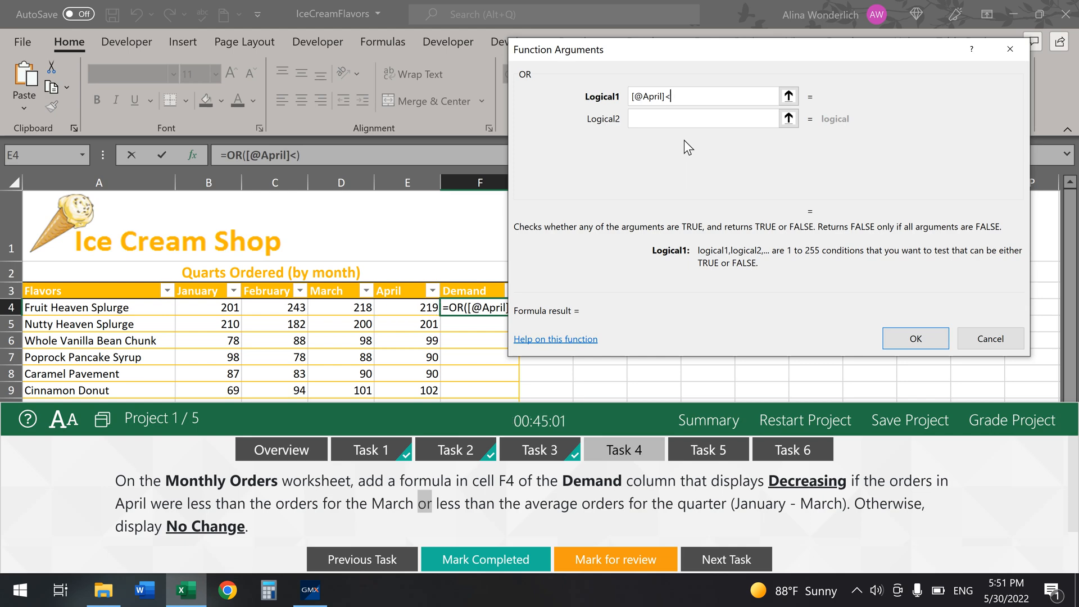
{"action": "left_click", "coordinate": [346, 310]}
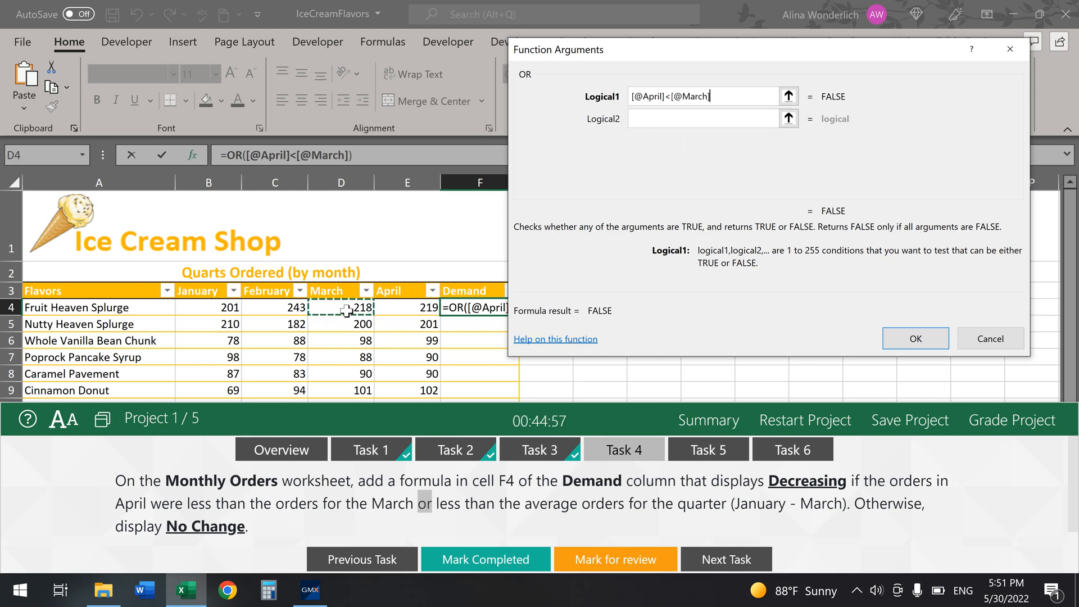
{"action": "left_click", "coordinate": [648, 113]}
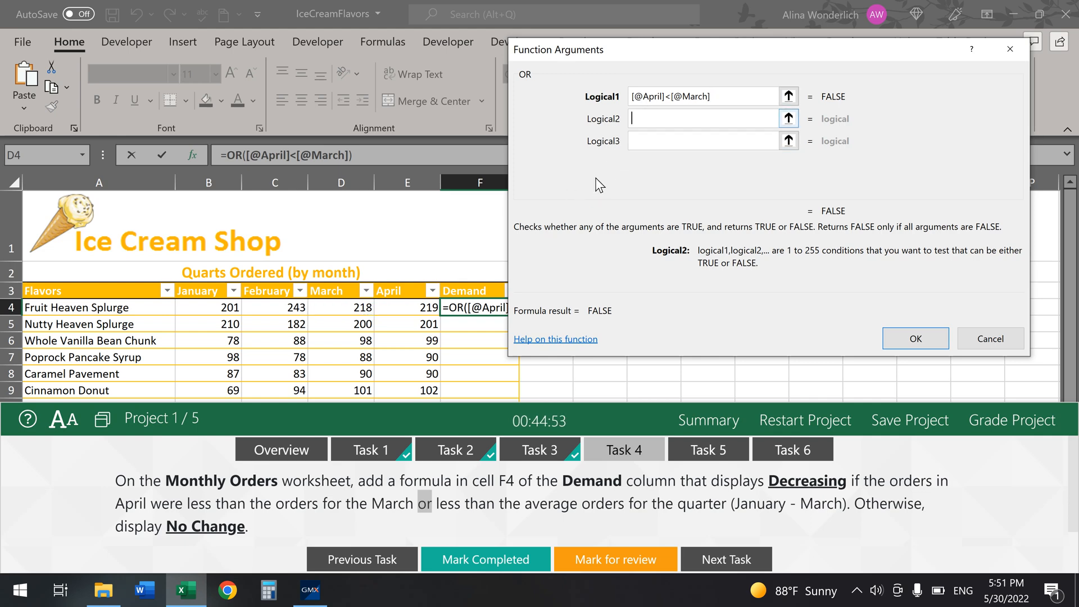
{"action": "left_click", "coordinate": [399, 309]}
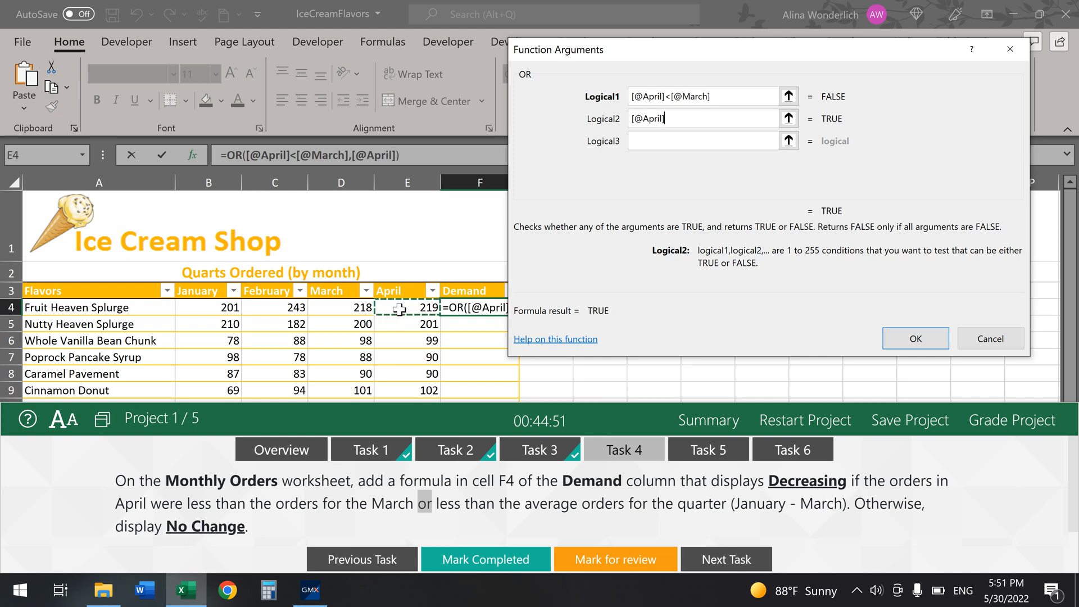
{"action": "type", "text": "<"}
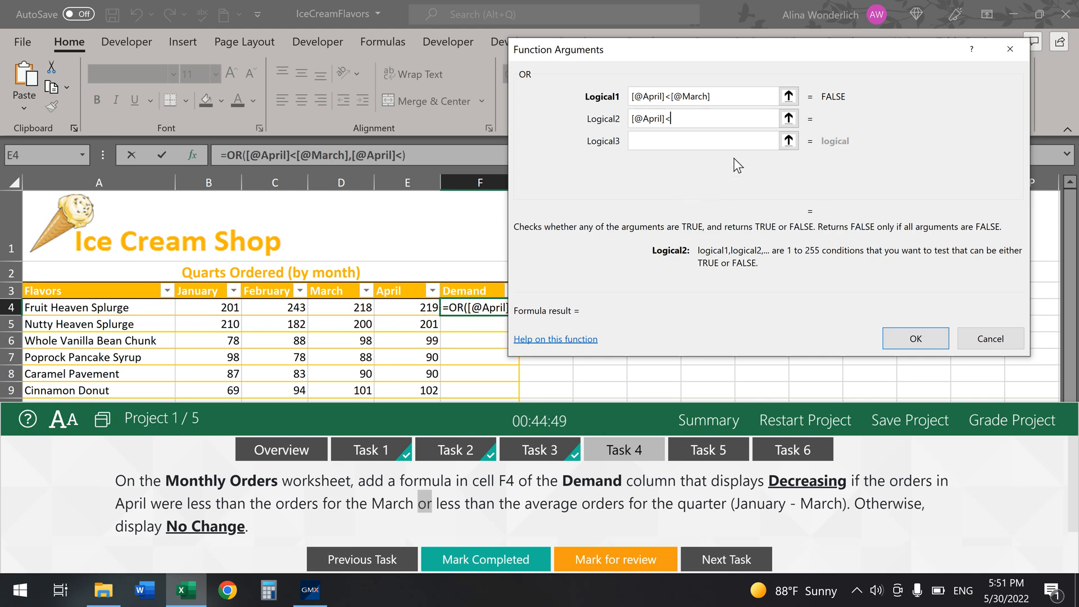
{"action": "type", "text": "average("}
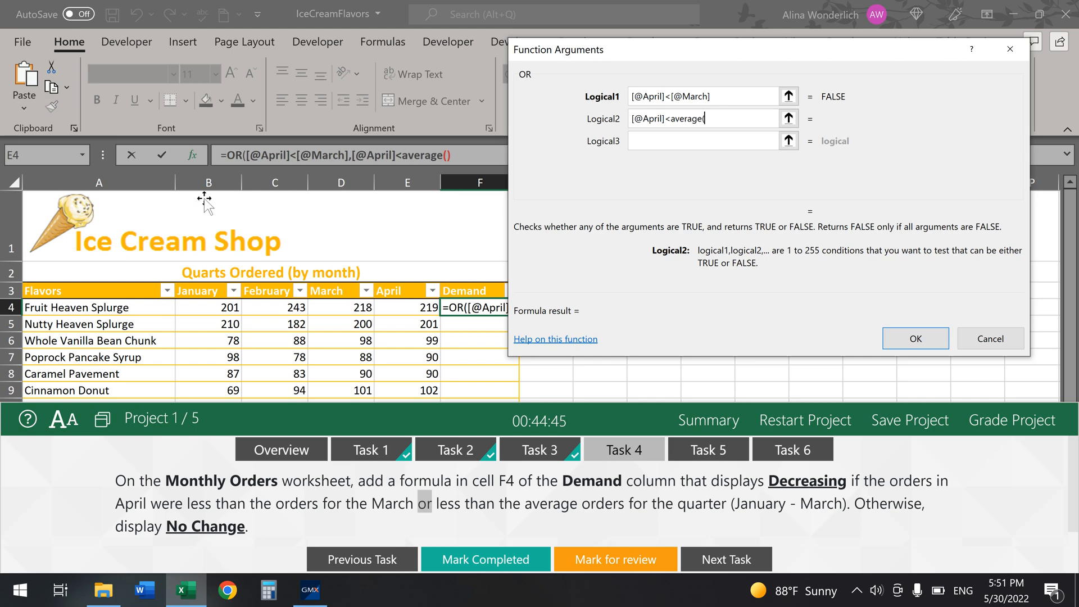
{"action": "type", "text": "b4:"}
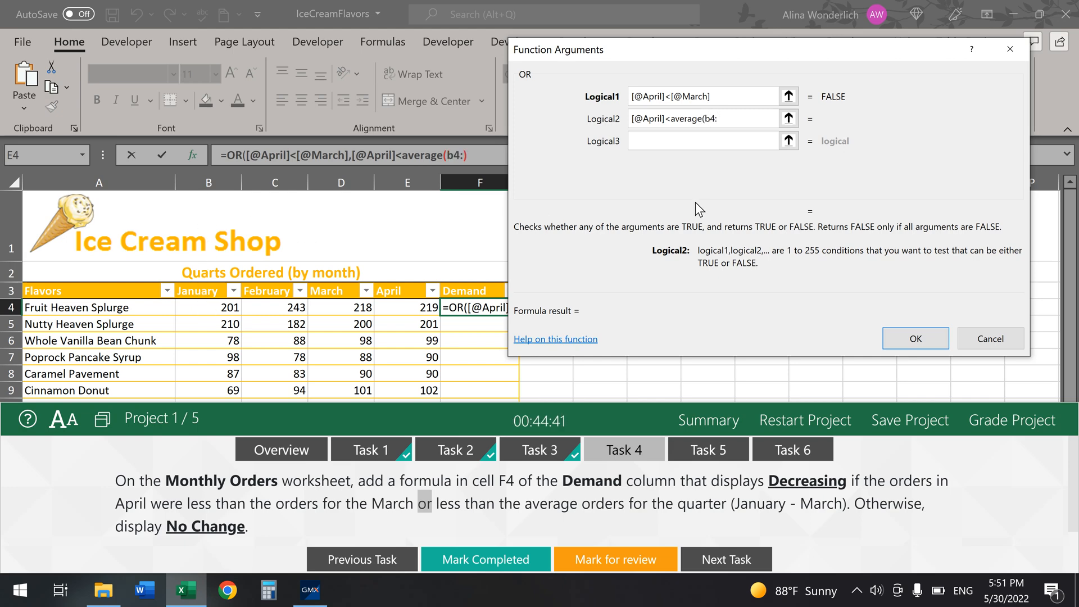
{"action": "type", "text": "d4)"}
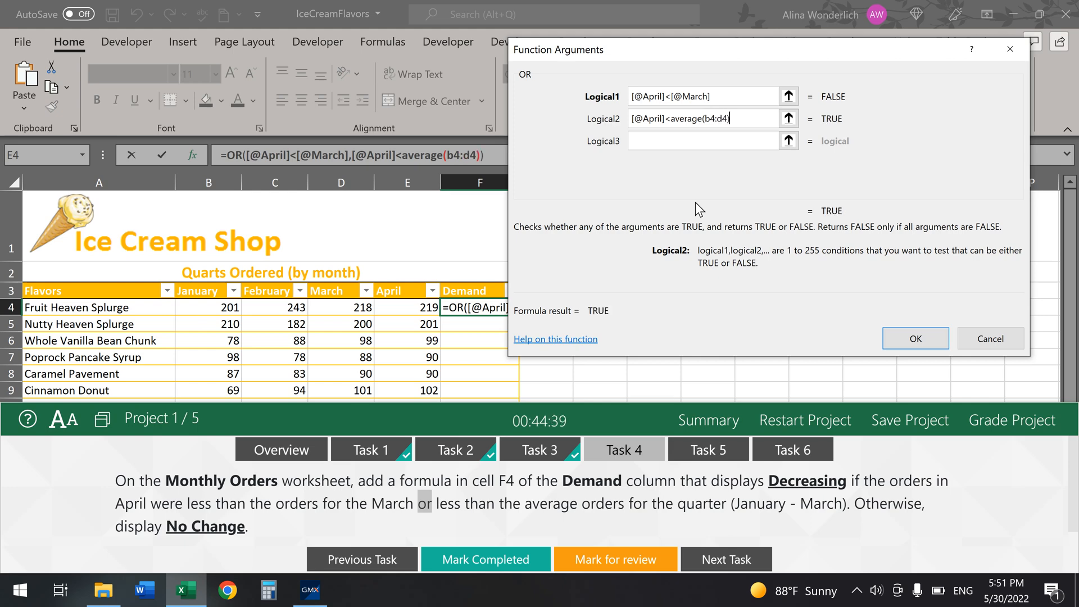
{"action": "left_click", "coordinate": [916, 338]}
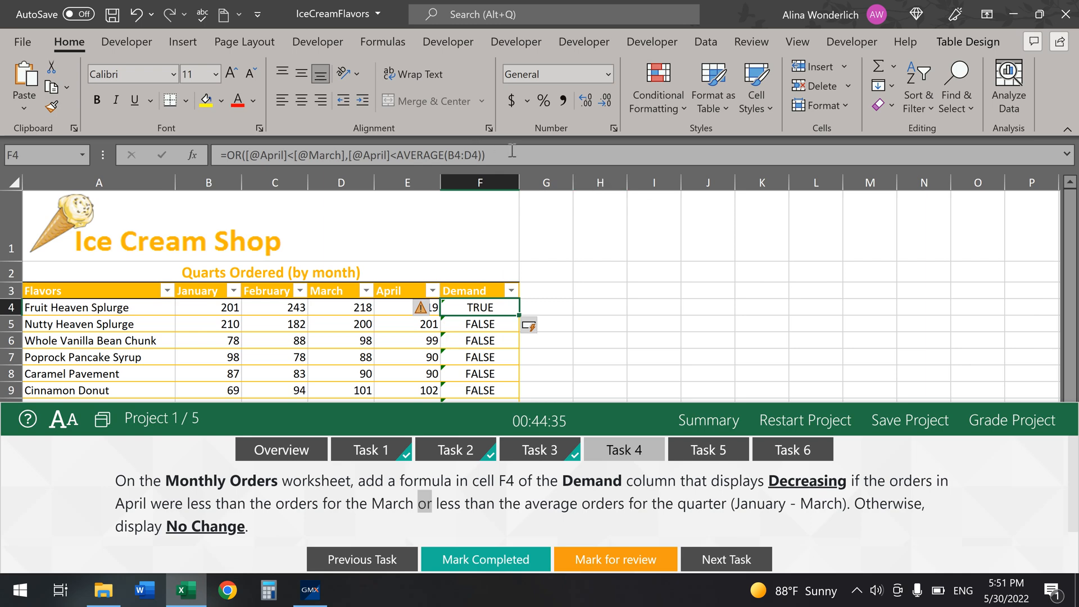
Step: Cut the OR formula from F4 and paste it as the condition of a new IF function
{"action": "left_click_drag", "start_coordinate": [485, 155], "coordinate": [204, 157]}
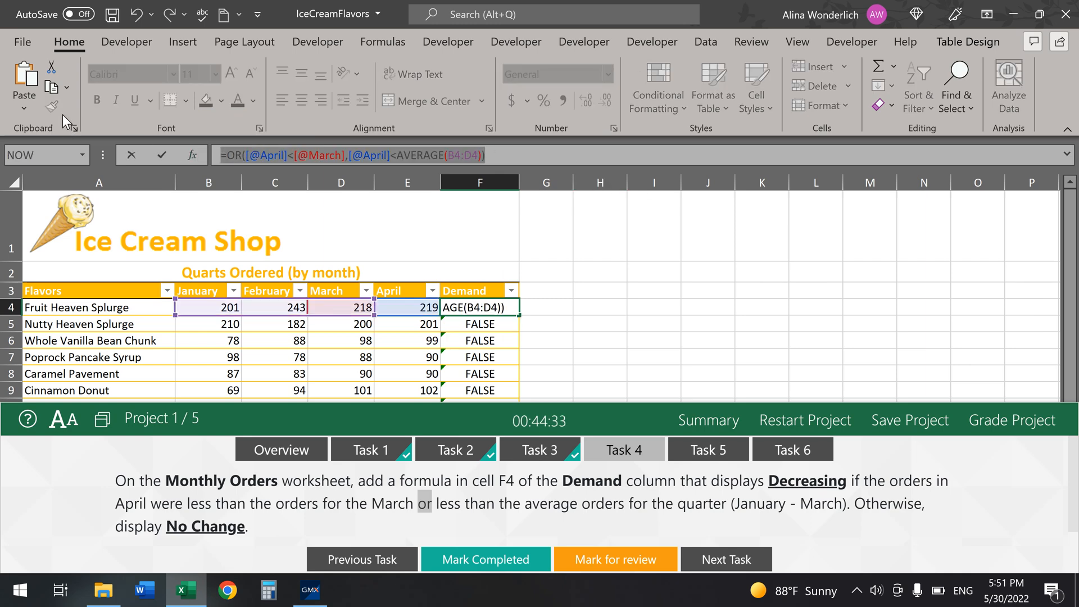
{"action": "left_click", "coordinate": [50, 65]}
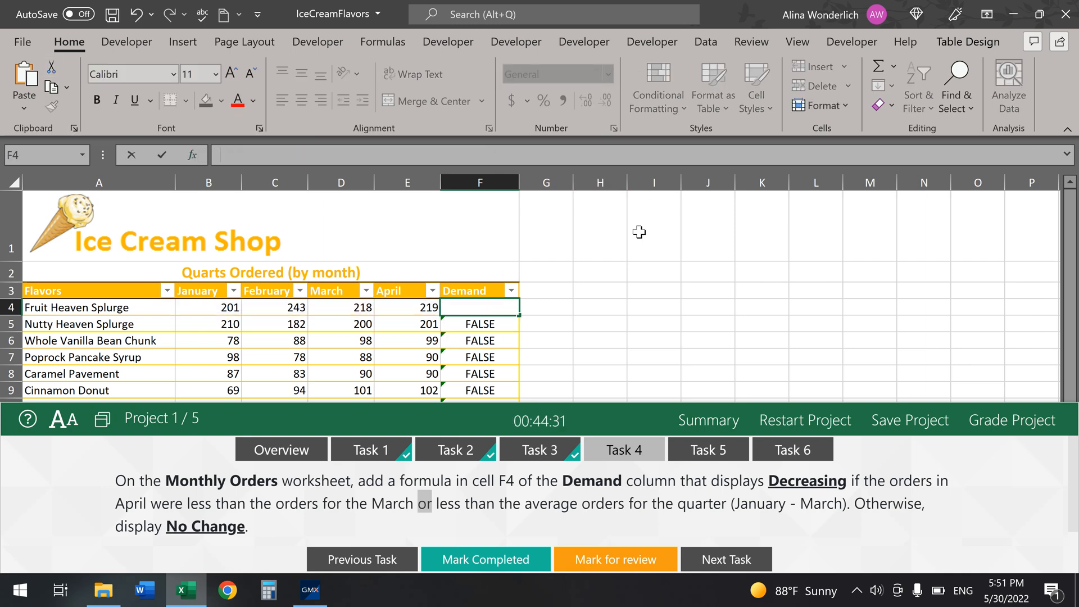
{"action": "type", "text": "=if"}
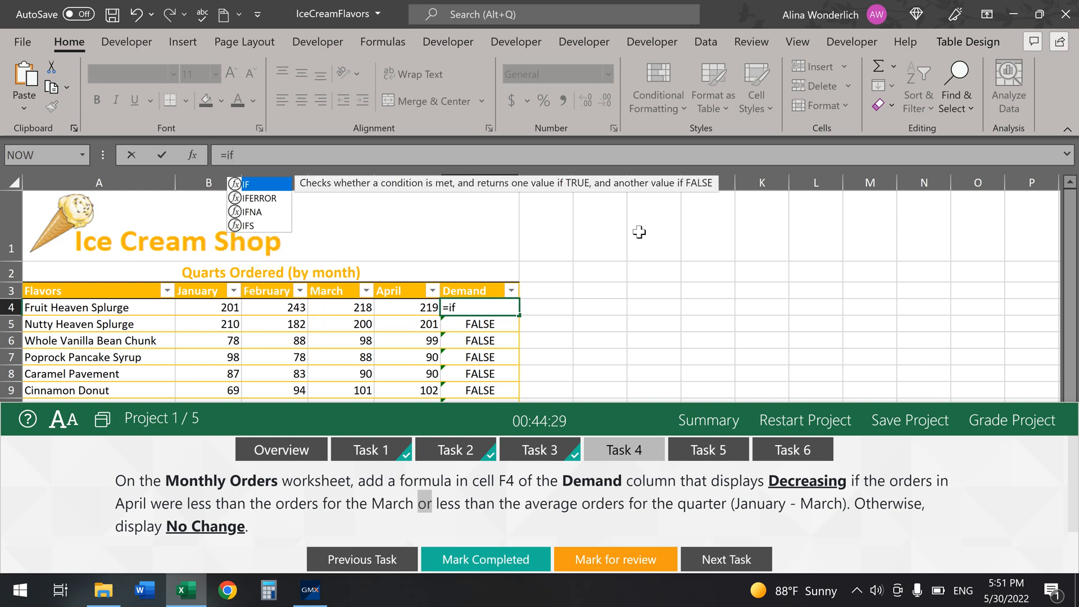
{"action": "key", "text": "Tab"}
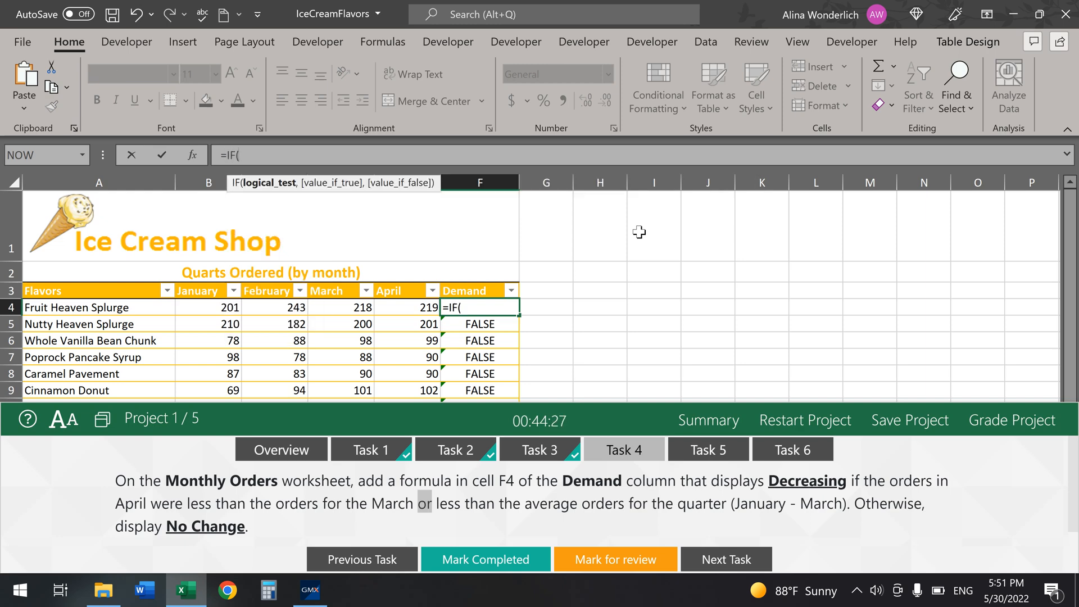
{"action": "left_click", "coordinate": [203, 156]}
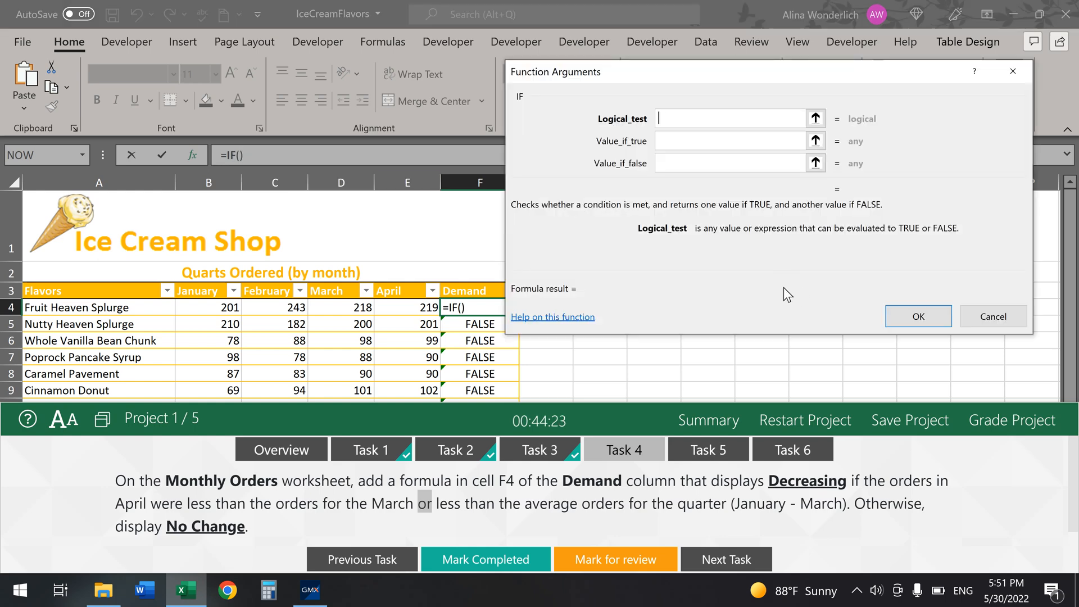
{"action": "right_click", "coordinate": [669, 119]}
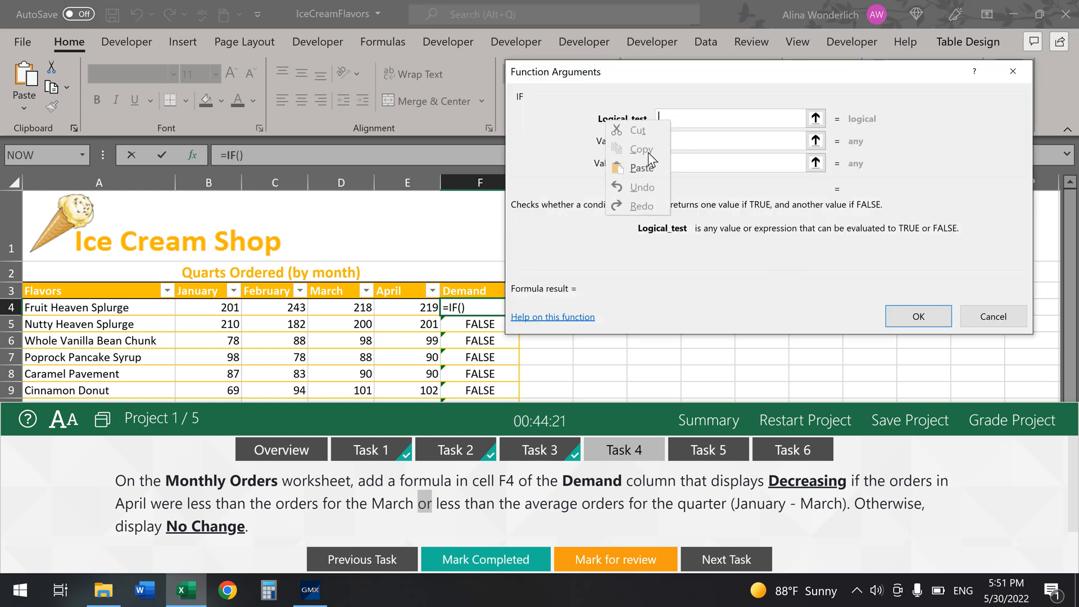
{"action": "left_click", "coordinate": [643, 168]}
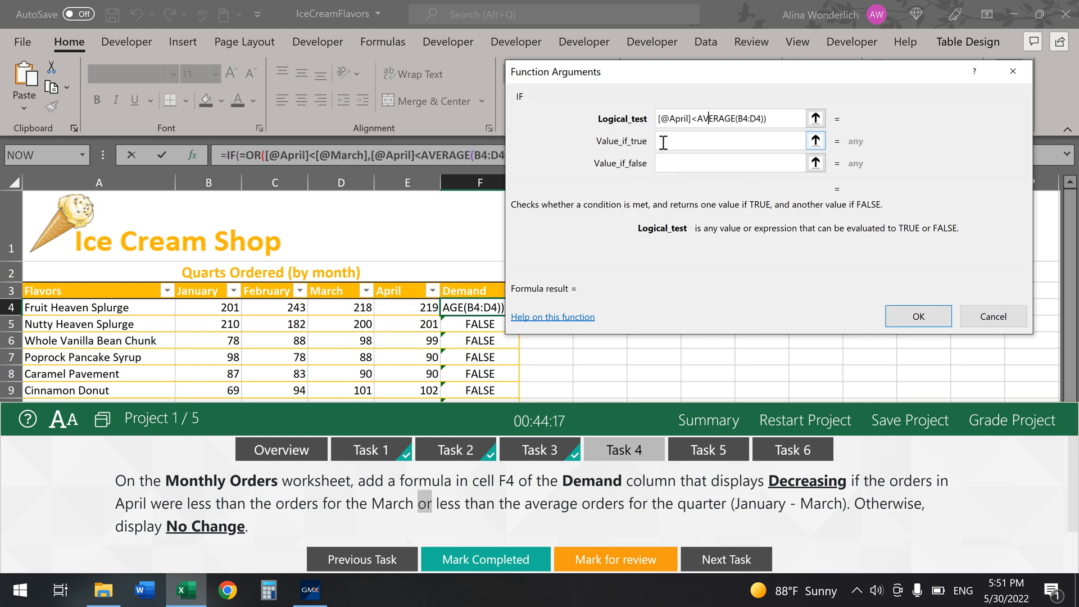
{"action": "key", "text": "Left"}
{"action": "key", "text": "Left"}
{"action": "key", "text": "Left"}
{"action": "key", "text": "Left"}
{"action": "key", "text": "Left"}
{"action": "key", "text": "Left"}
{"action": "key", "text": "Left"}
{"action": "key", "text": "Left"}
{"action": "key", "text": "Left"}
{"action": "key", "text": "Left"}
{"action": "key", "text": "Left"}
{"action": "key", "text": "Left"}
{"action": "key", "text": "Left"}
{"action": "key", "text": "Left"}
{"action": "key", "text": "Left"}
{"action": "key", "text": "BackSpace"}
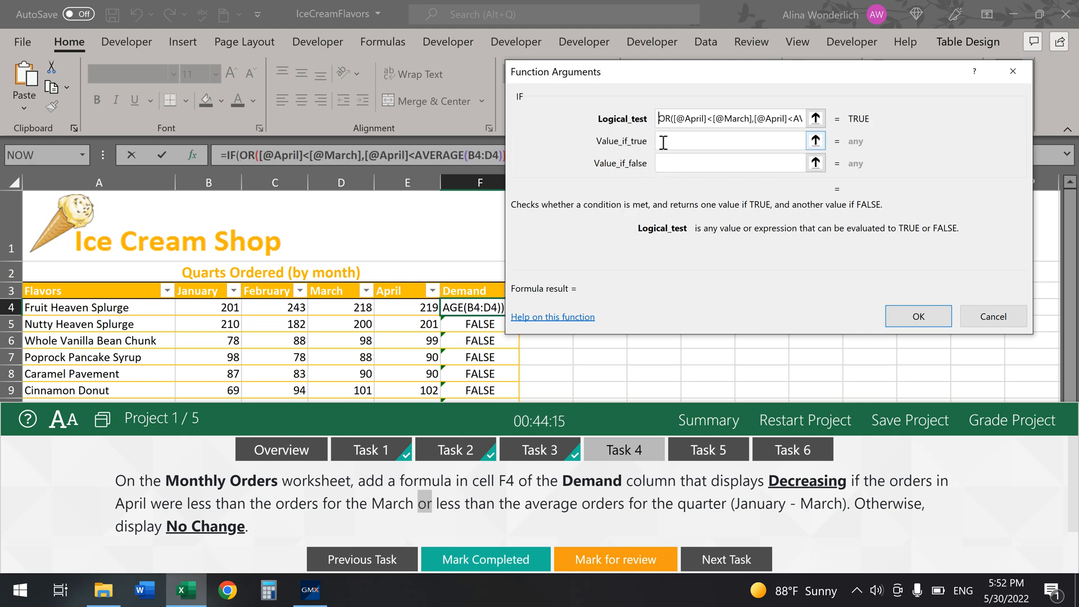
Step: Set the IF results to "Decreasing" when true and "No Change" when false
{"action": "left_click", "coordinate": [663, 142]}
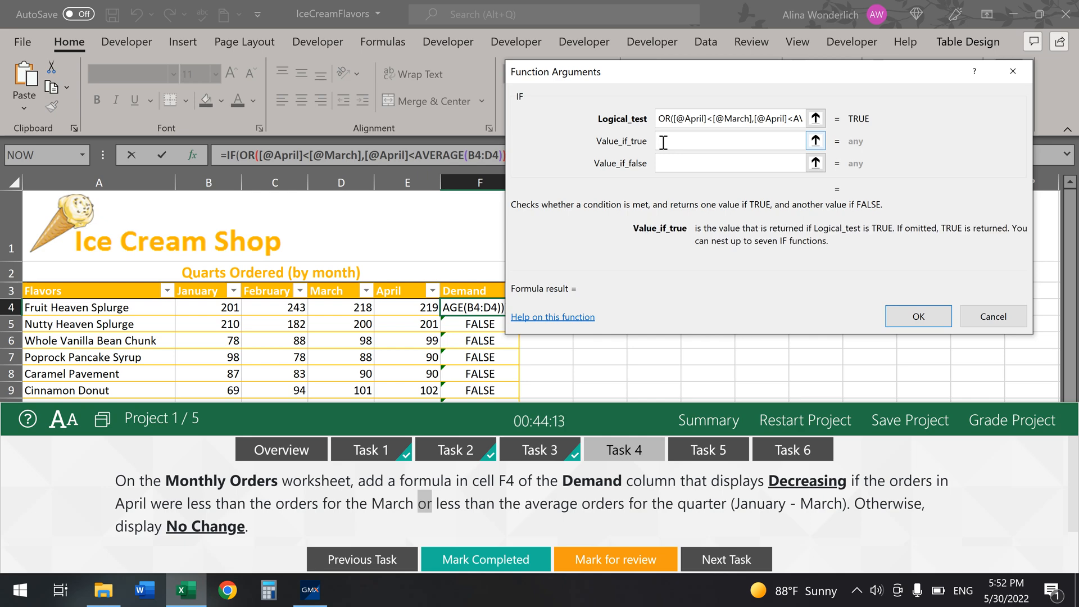
{"action": "type", "text": "De"}
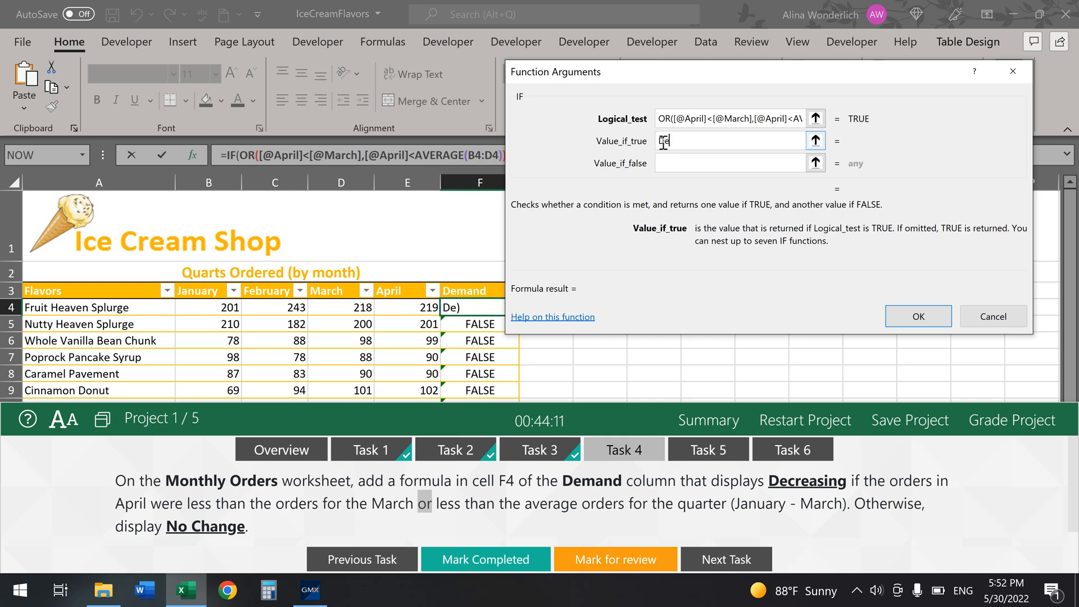
{"action": "type", "text": "creasing"}
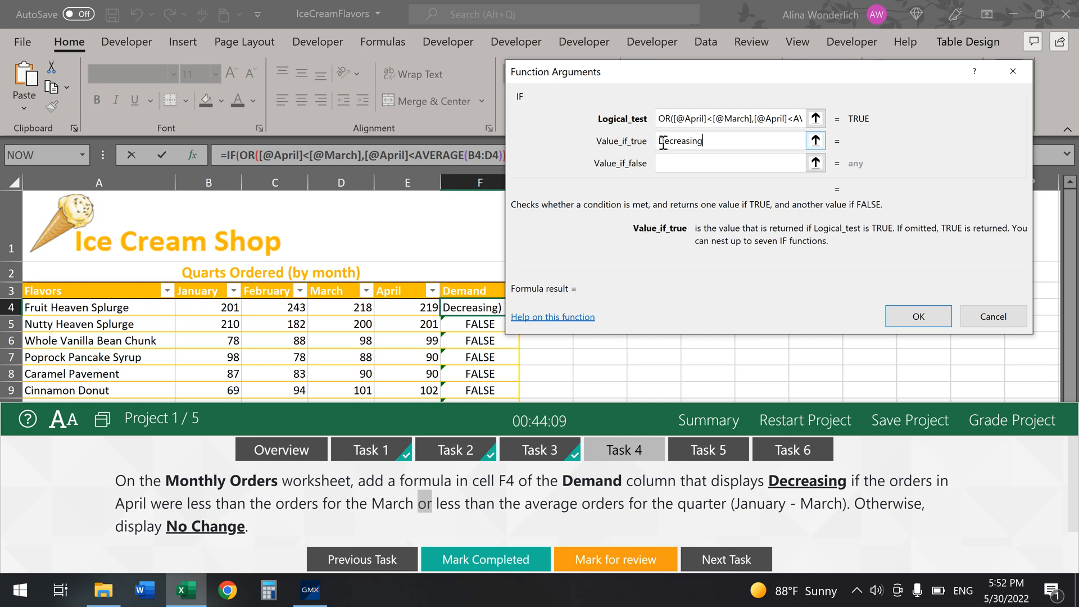
{"action": "left_click", "coordinate": [660, 162]}
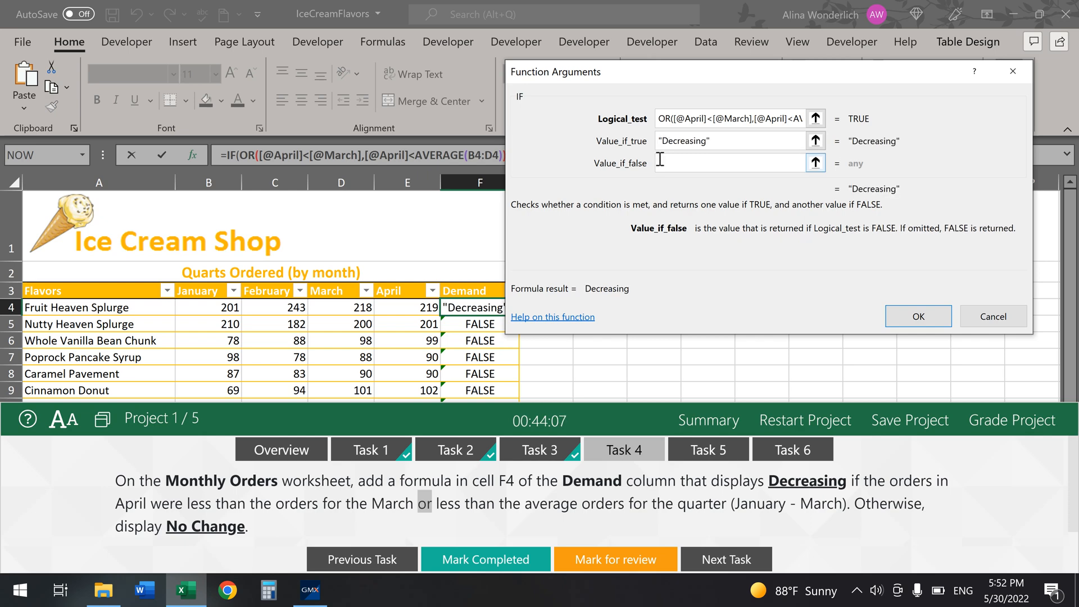
{"action": "type", "text": "No C"}
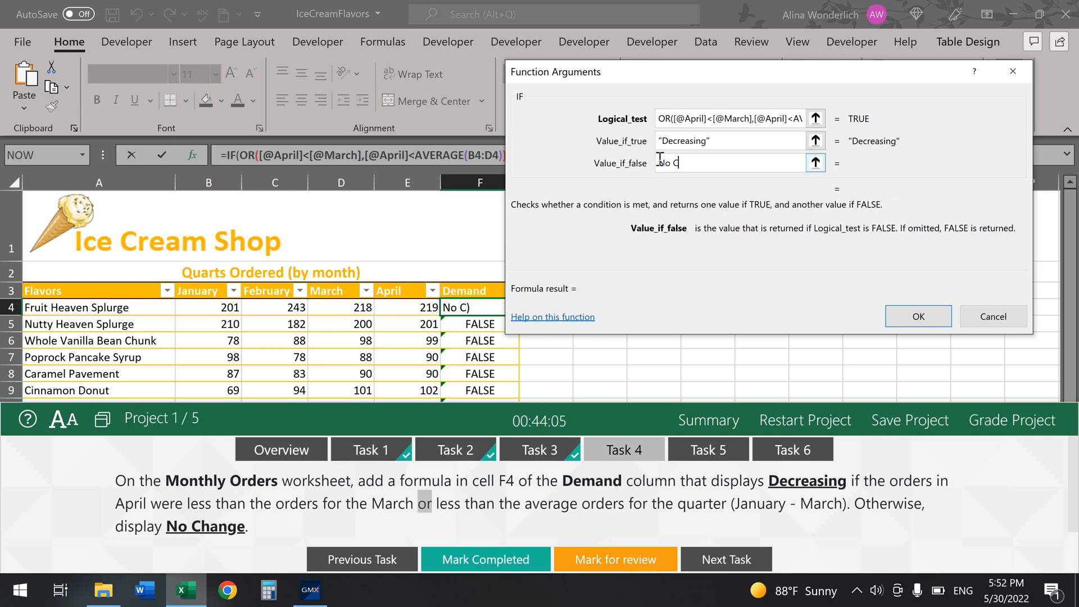
{"action": "type", "text": "hange"}
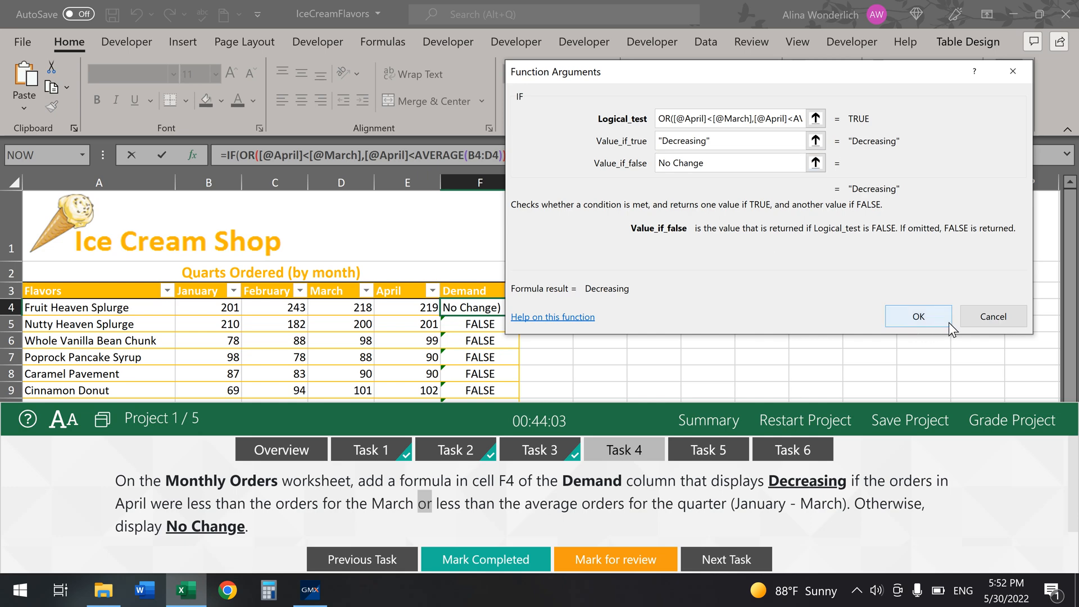
{"action": "left_click", "coordinate": [920, 315]}
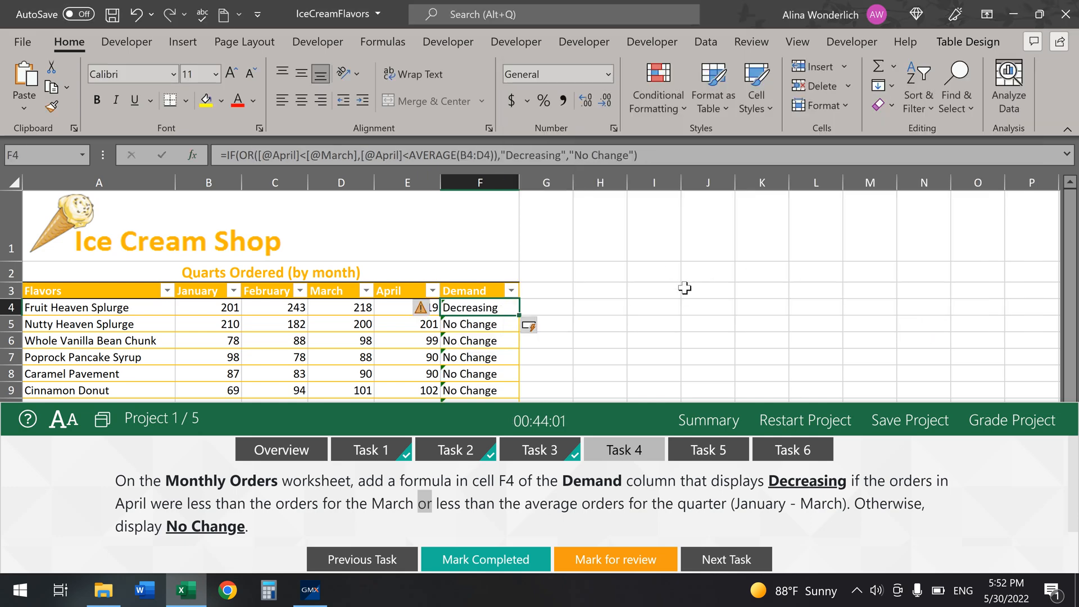
Step: Mark the Demand formula task completed and bring up the watch task's instructions
{"action": "left_click", "coordinate": [485, 559]}
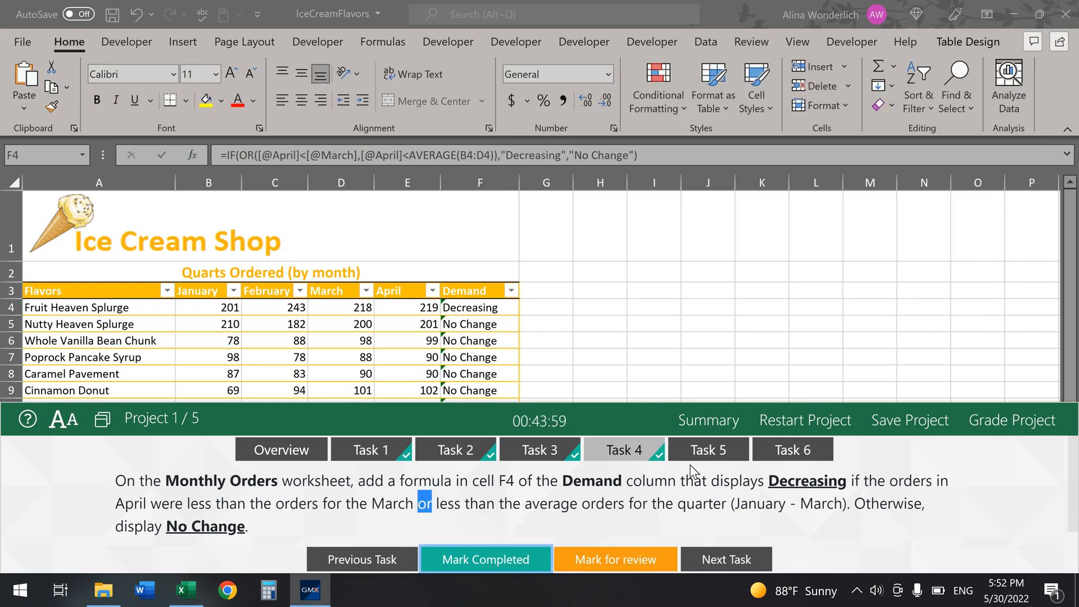
{"action": "left_click", "coordinate": [705, 450]}
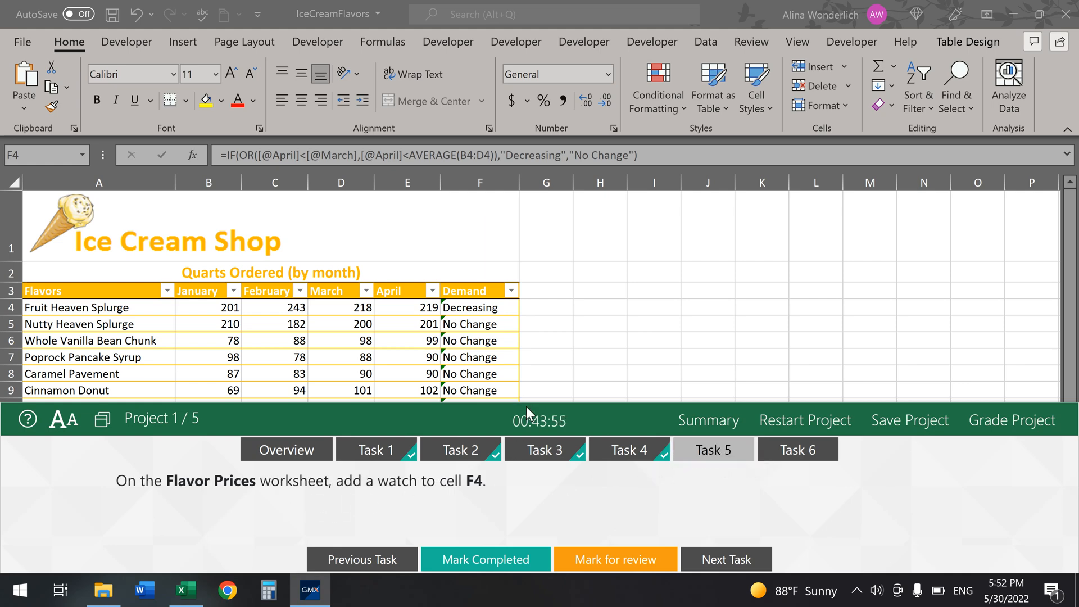
{"action": "left_click_drag", "start_coordinate": [531, 402], "coordinate": [508, 547]}
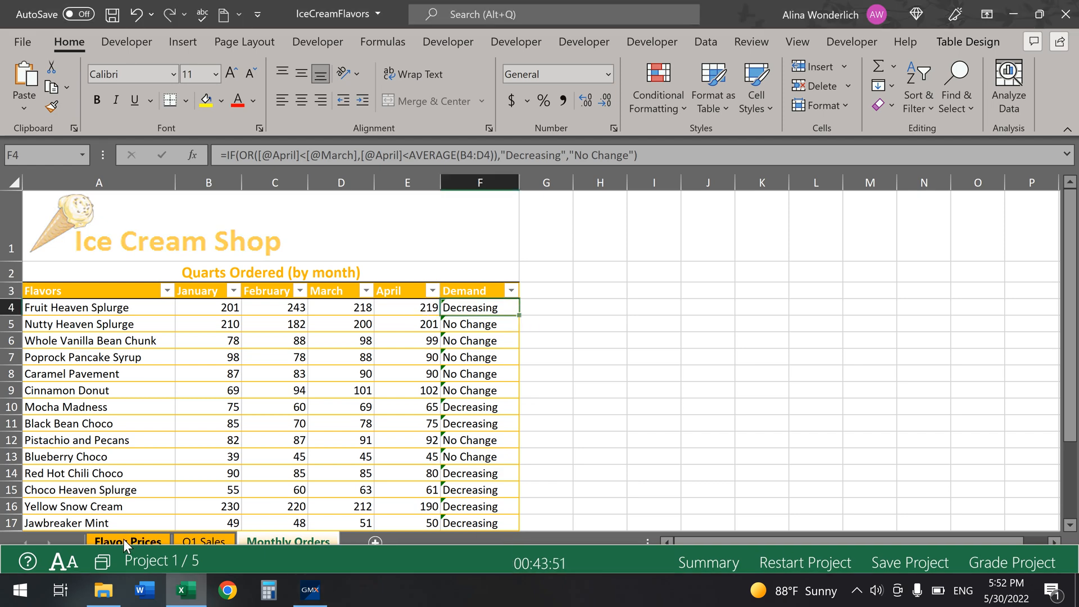
Step: Go to the Flavor Prices sheet and select cell F4 holding the 10% discount
{"action": "left_click", "coordinate": [123, 539]}
{"action": "left_click", "coordinate": [557, 376]}
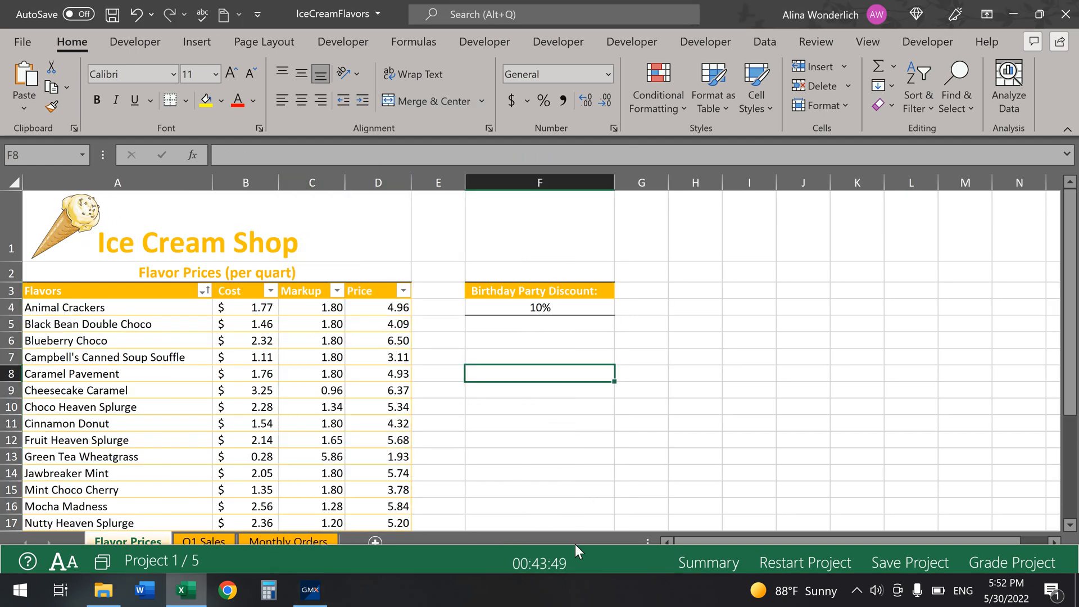
{"action": "left_click_drag", "start_coordinate": [572, 545], "coordinate": [573, 393]}
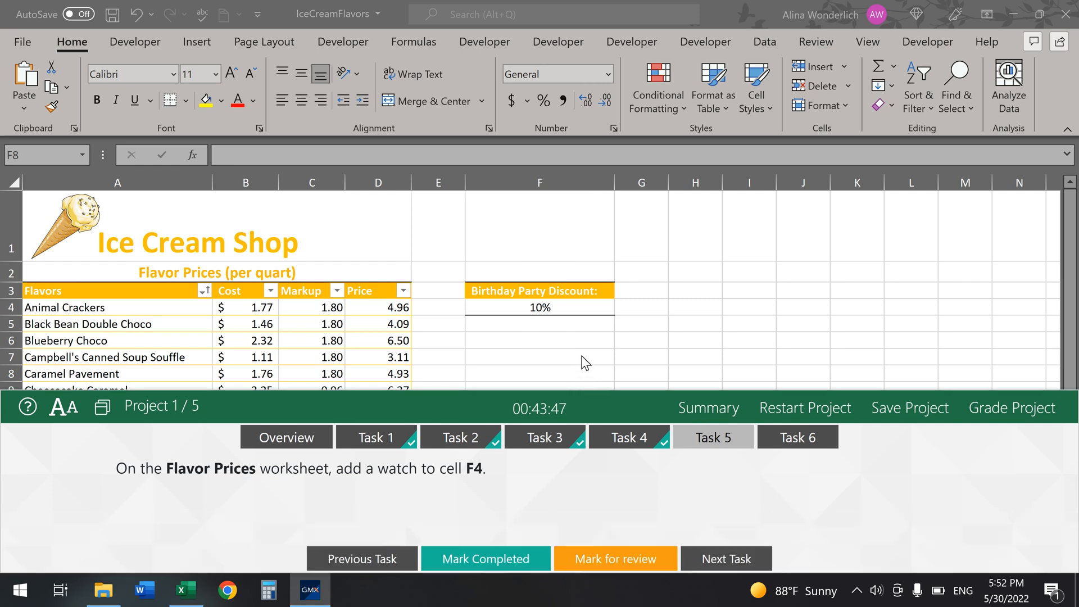
{"action": "left_click", "coordinate": [558, 307]}
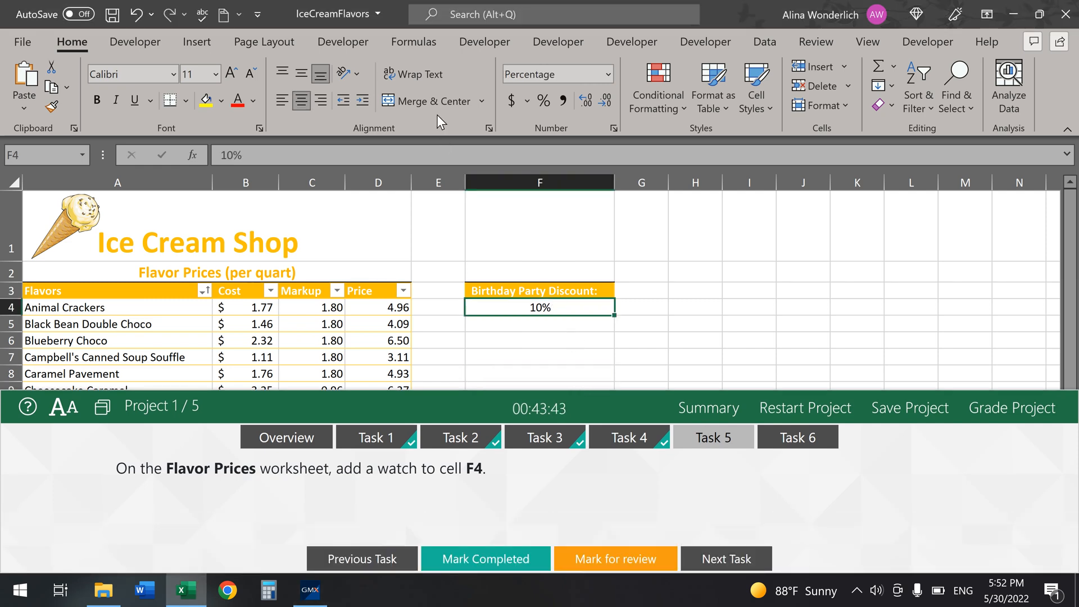
Step: Add ='Flavor Prices'!$F$4, the 10% birthday party discount, to the Watch Window
{"action": "left_click", "coordinate": [416, 41]}
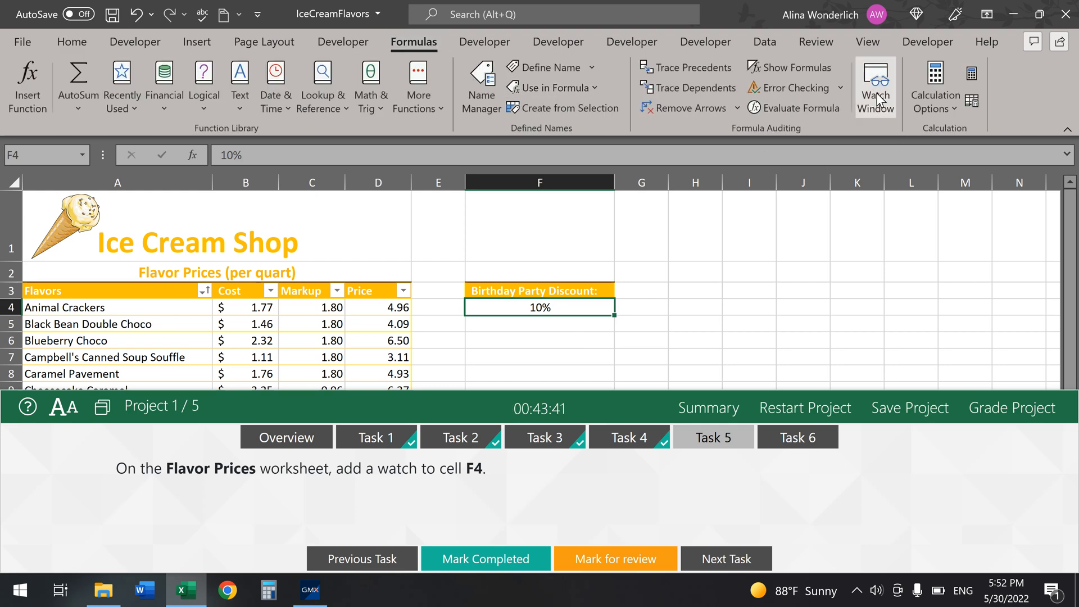
{"action": "left_click", "coordinate": [876, 94]}
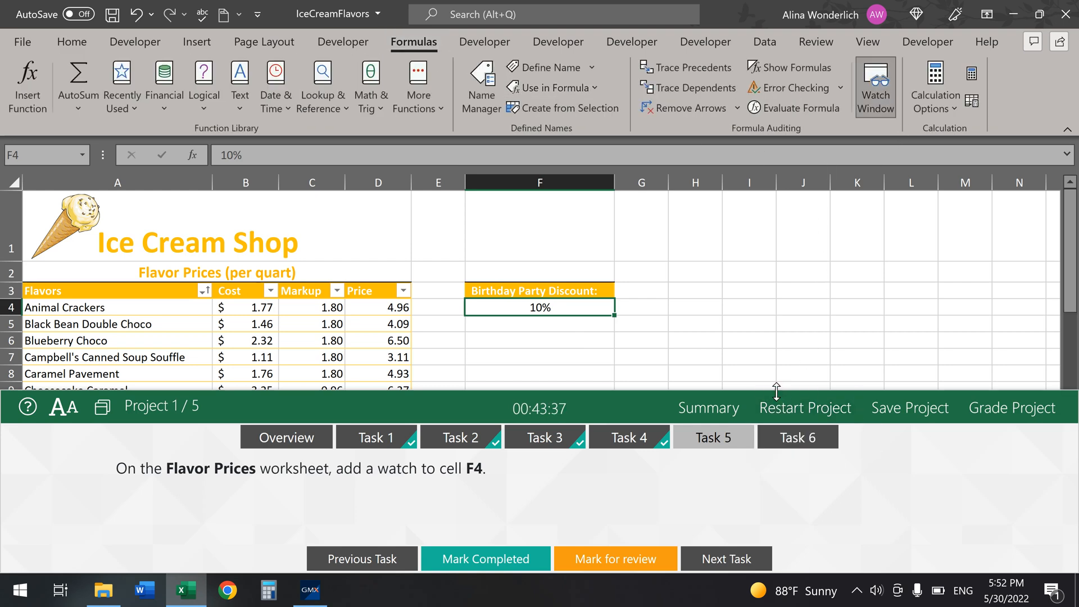
{"action": "mouse_move", "coordinate": [776, 391]}
{"action": "left_mouse_down"}
{"action": "mouse_move", "coordinate": [717, 585]}
{"action": "mouse_move", "coordinate": [771, 401]}
{"action": "left_mouse_up"}
{"action": "left_click", "coordinate": [572, 310]}
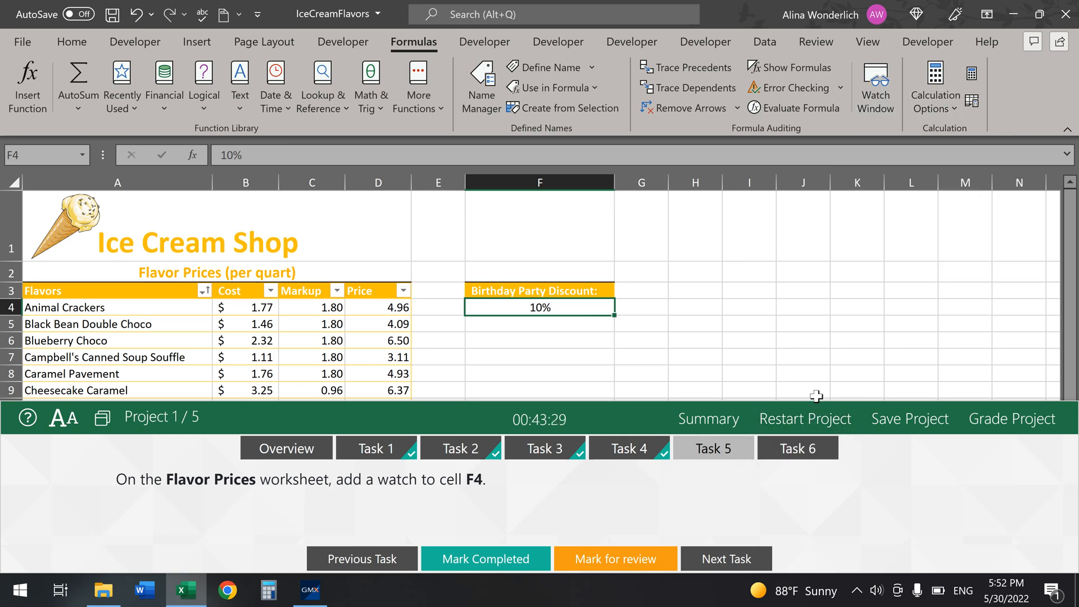
{"action": "left_click_drag", "start_coordinate": [816, 402], "coordinate": [760, 559]}
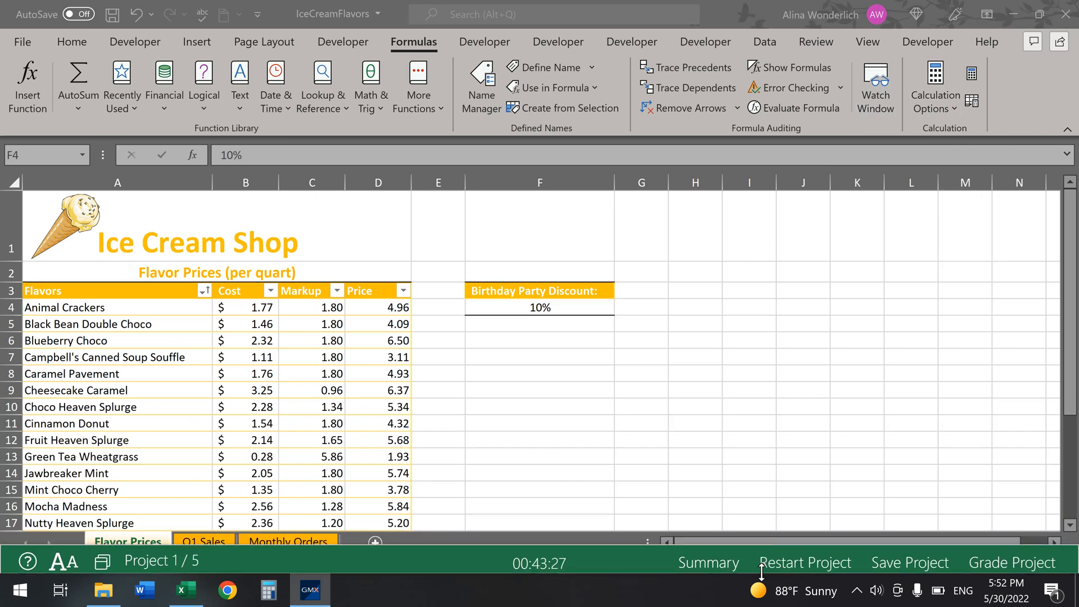
{"action": "left_click", "coordinate": [882, 92]}
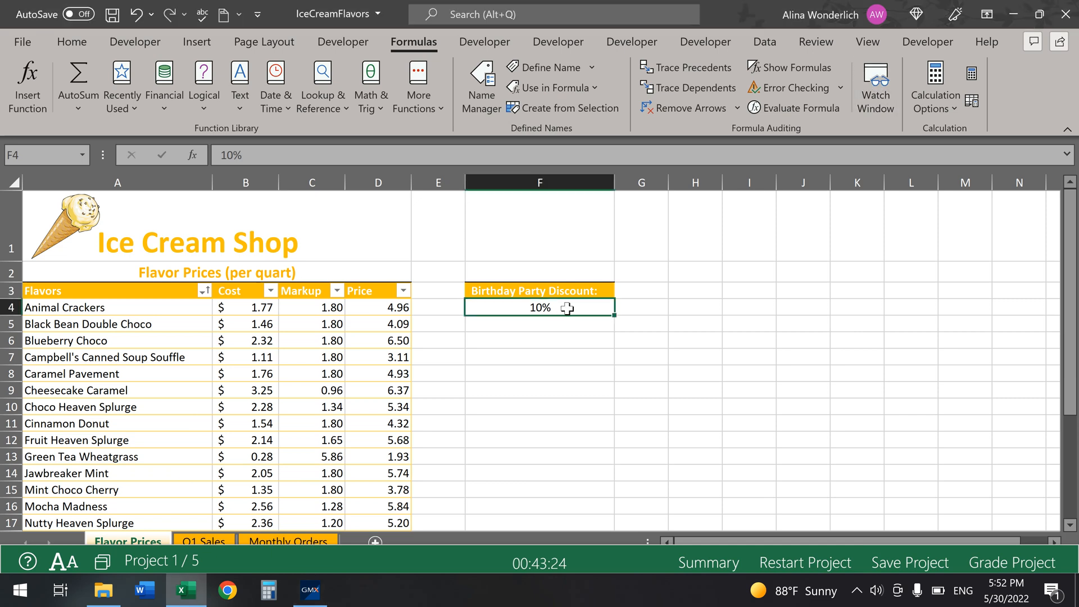
{"action": "left_click", "coordinate": [875, 96]}
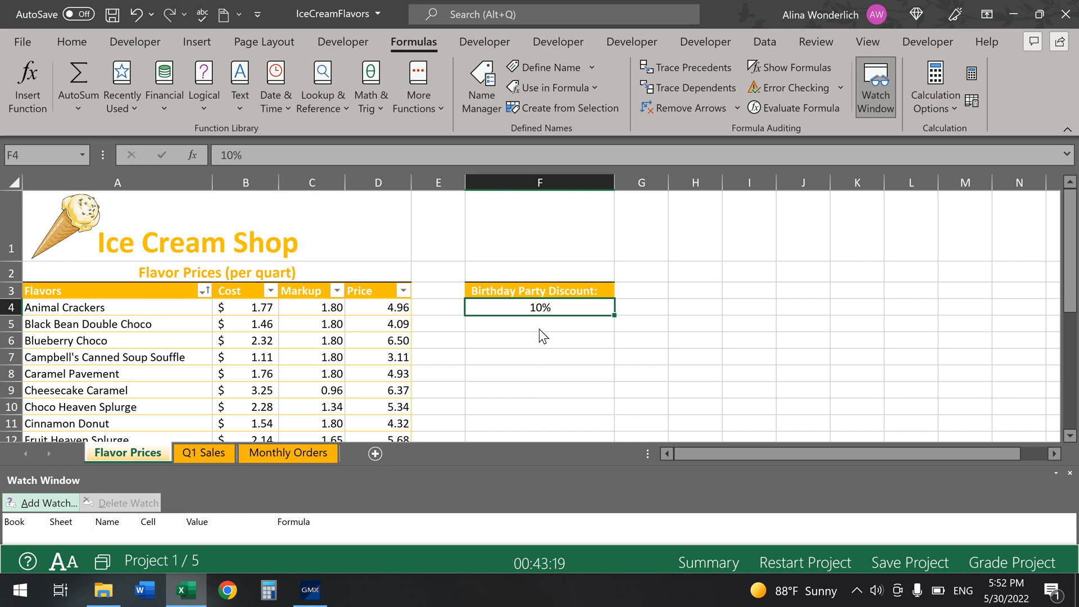
{"action": "left_click", "coordinate": [39, 504]}
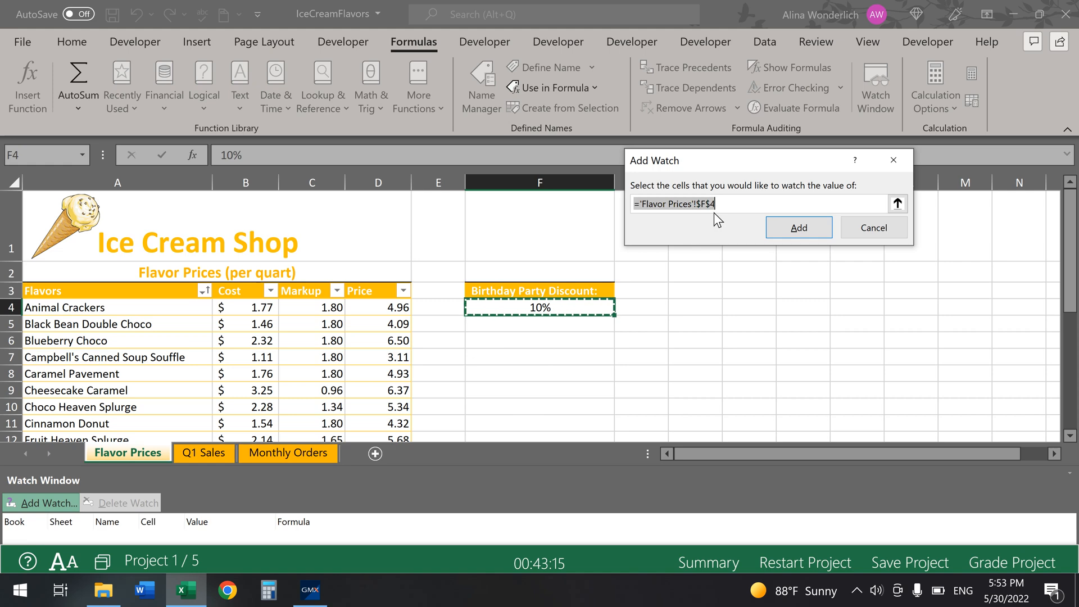
{"action": "left_click", "coordinate": [795, 228]}
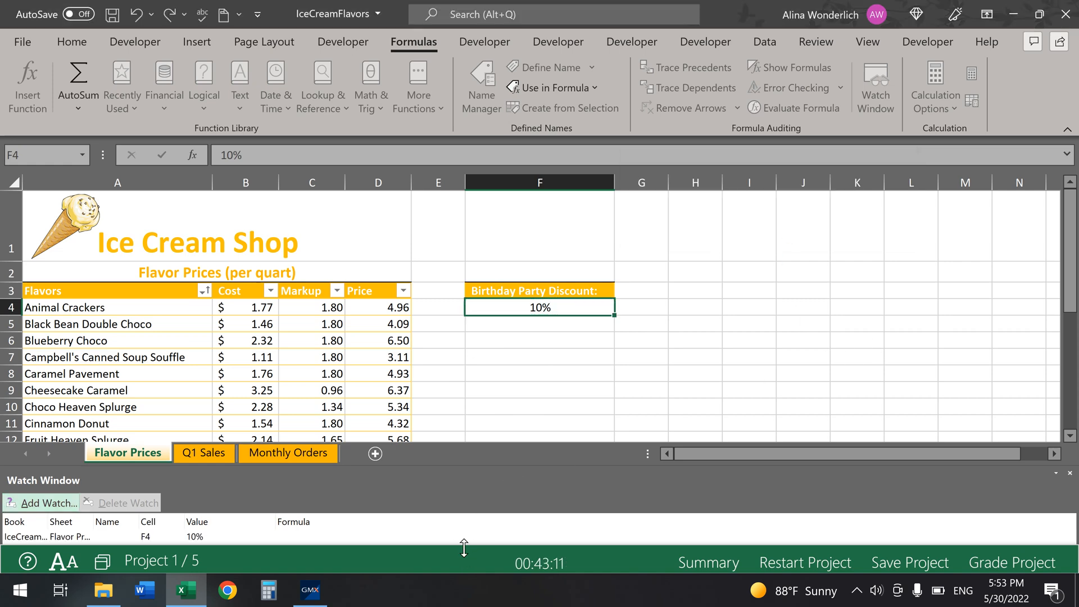
{"action": "left_click_drag", "start_coordinate": [463, 548], "coordinate": [500, 362]}
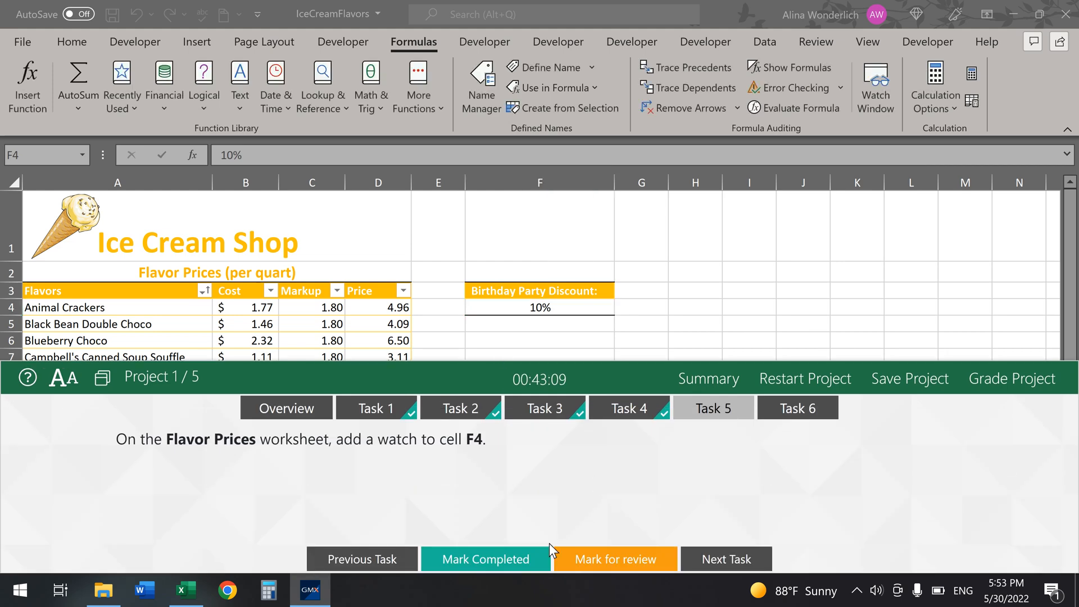
Step: Mark the watch task completed and bring up the chart task's instructions
{"action": "left_click", "coordinate": [505, 564]}
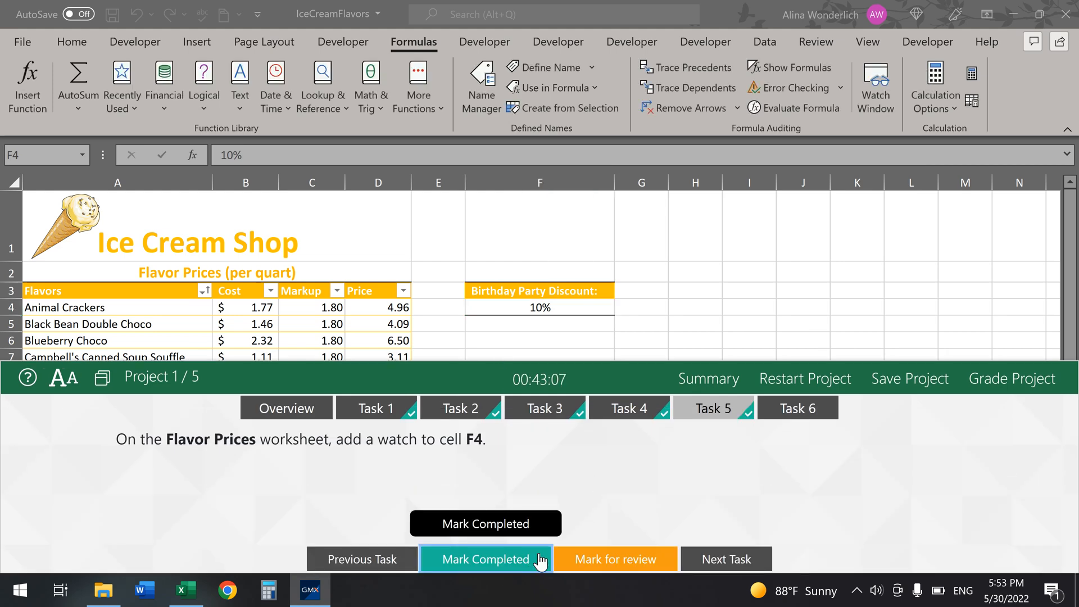
{"action": "left_click", "coordinate": [809, 412]}
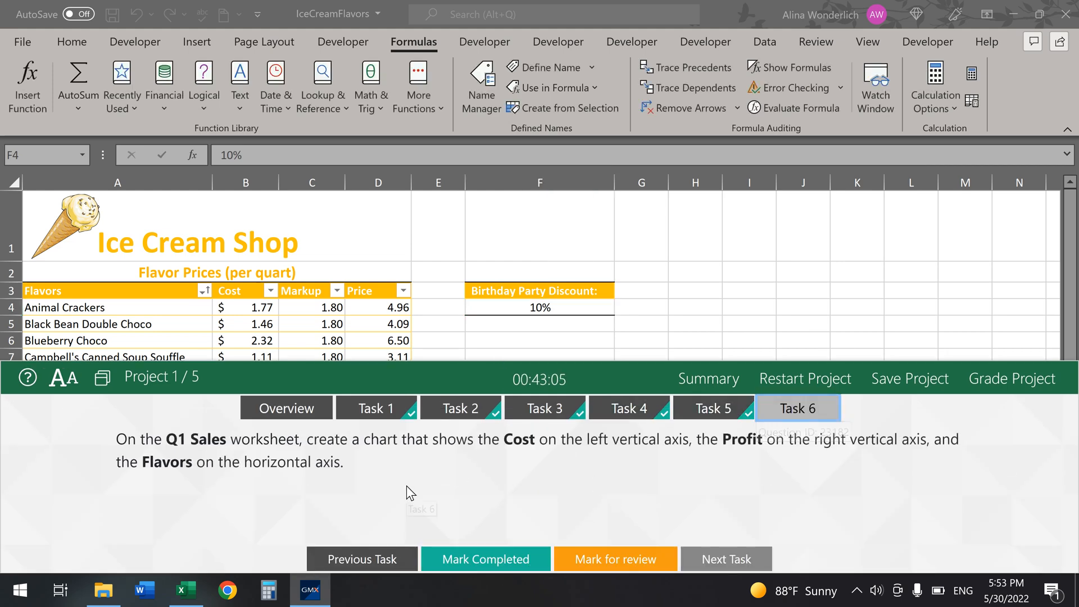
{"action": "left_click_drag", "start_coordinate": [461, 360], "coordinate": [412, 586]}
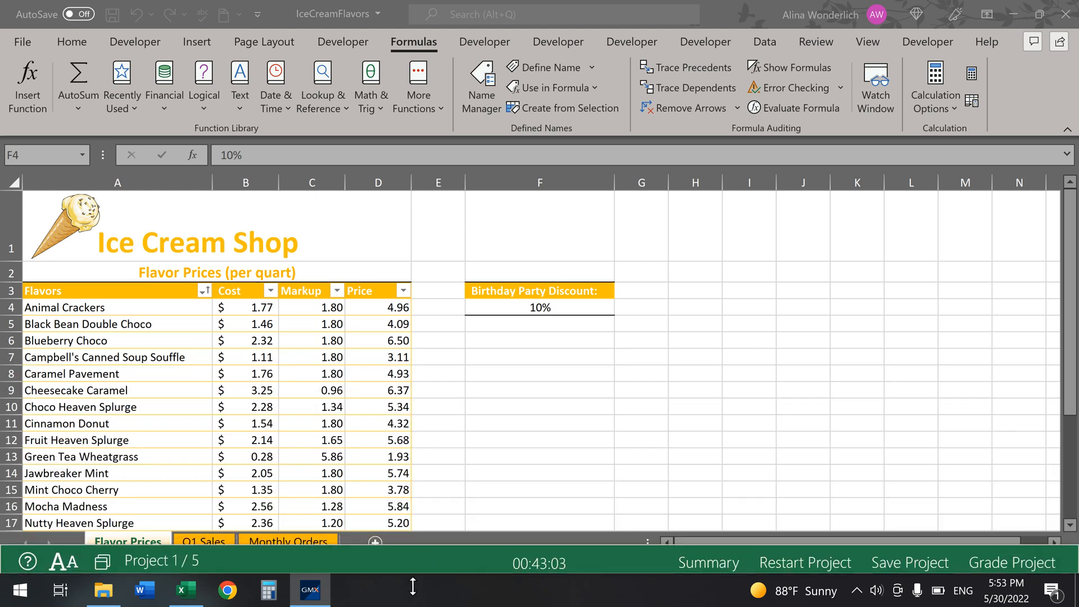
Step: Show the Q1 Sales sheet with the Watch Window closed, scrolled back to the top
{"action": "left_click", "coordinate": [212, 538]}
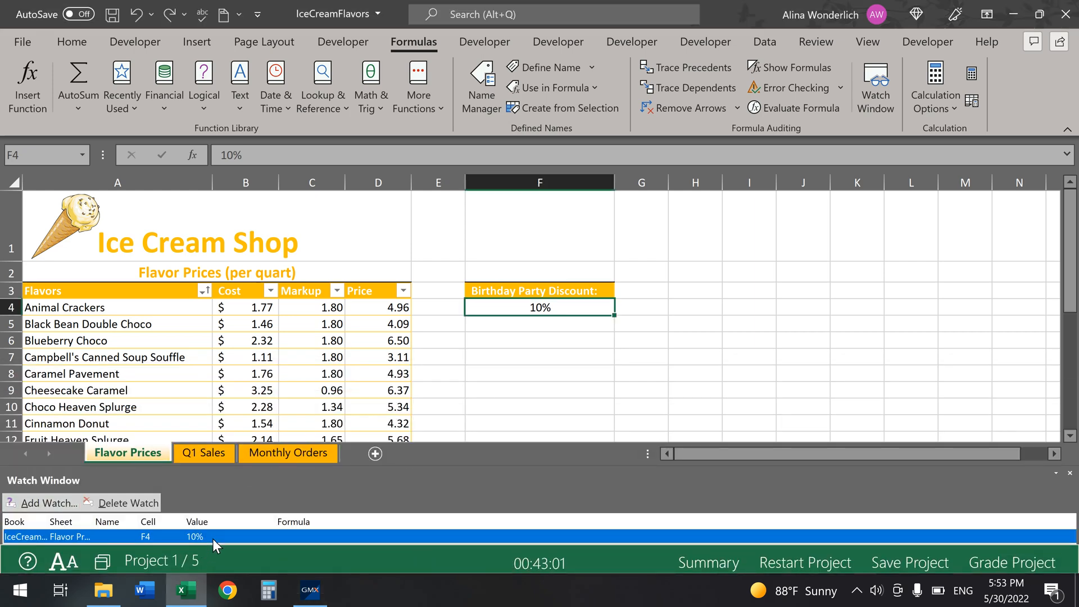
{"action": "left_click", "coordinate": [215, 458]}
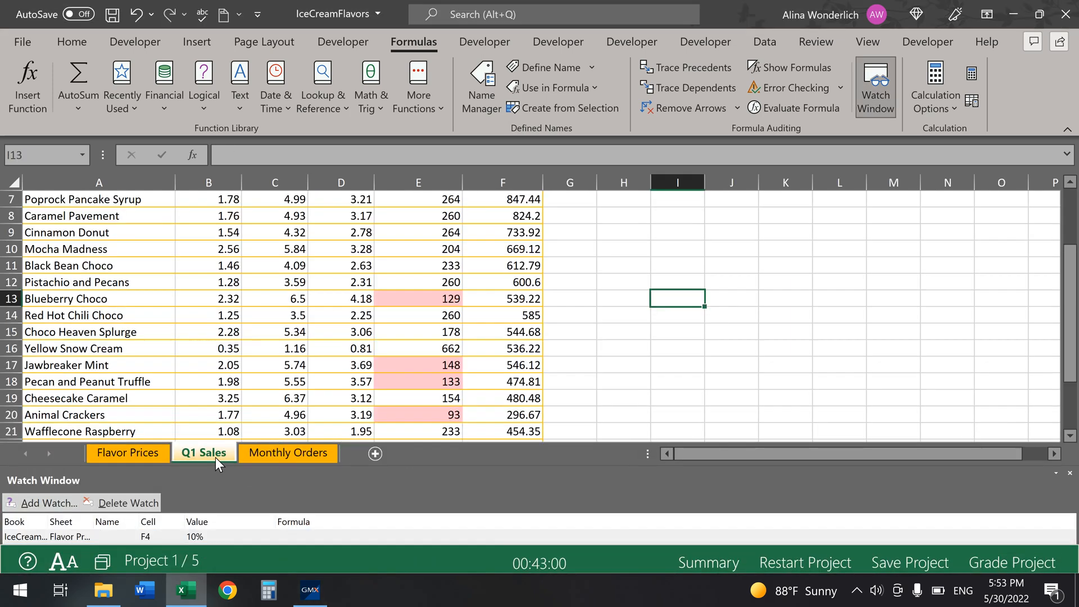
{"action": "left_click", "coordinate": [1069, 473]}
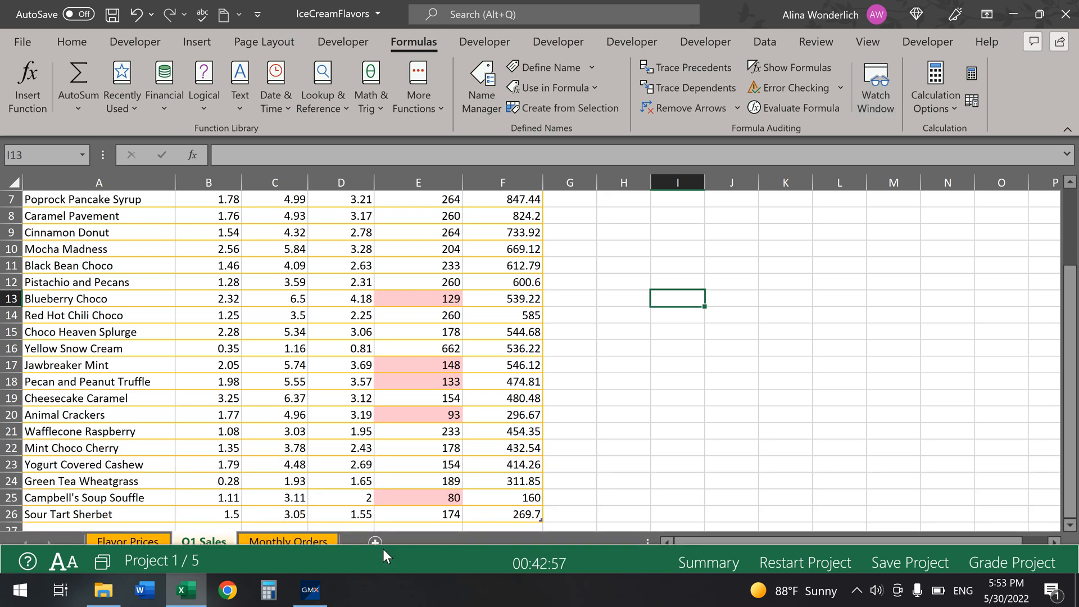
{"action": "left_click_drag", "start_coordinate": [426, 548], "coordinate": [474, 342]}
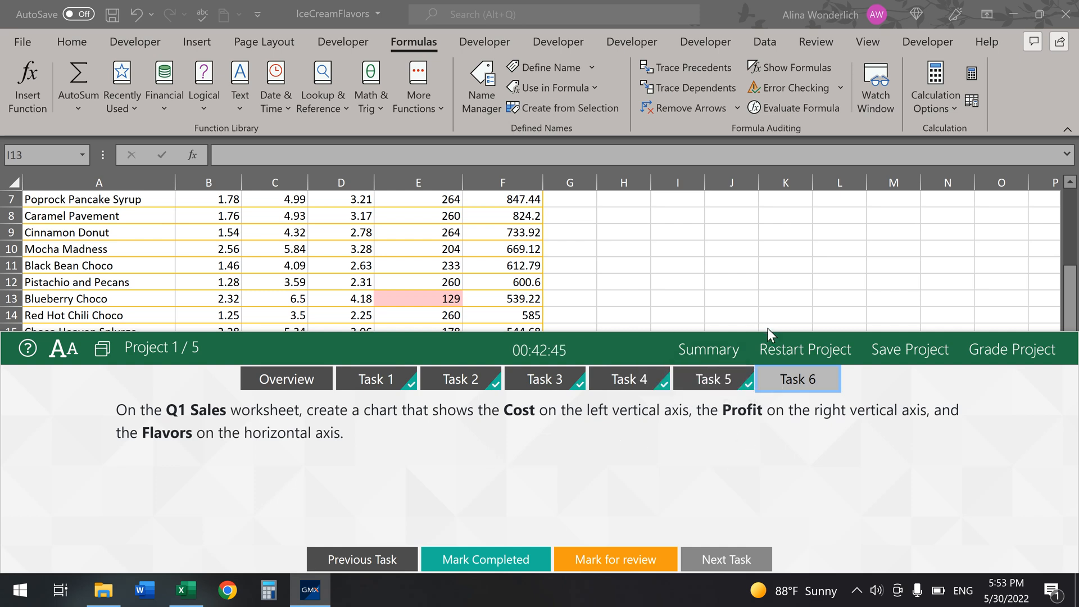
{"action": "left_click_drag", "start_coordinate": [767, 328], "coordinate": [743, 414]}
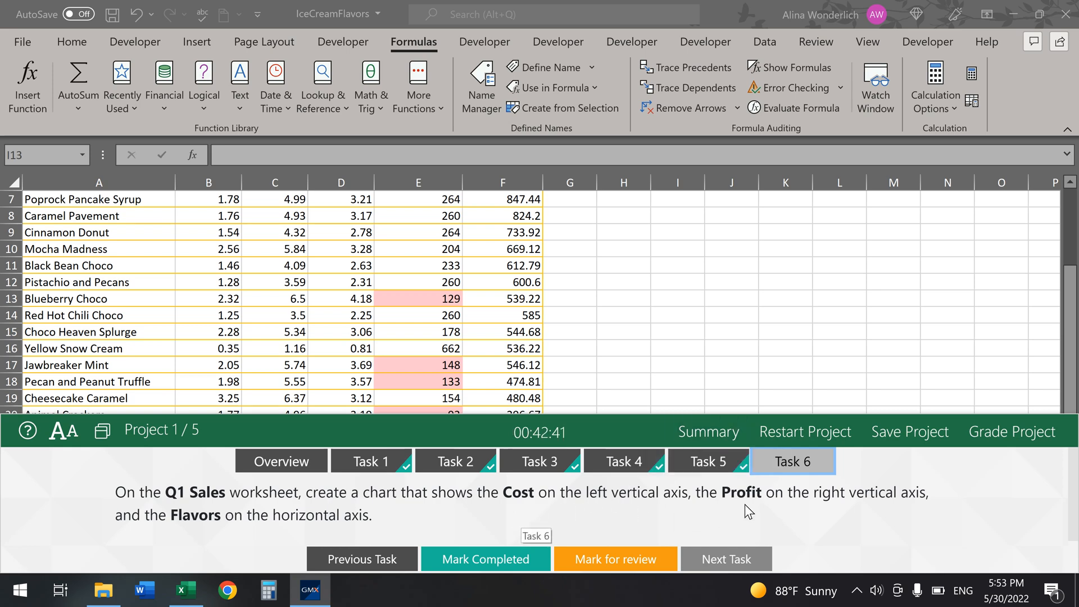
{"action": "left_click", "coordinate": [1070, 317]}
{"action": "left_click", "coordinate": [1070, 316]}
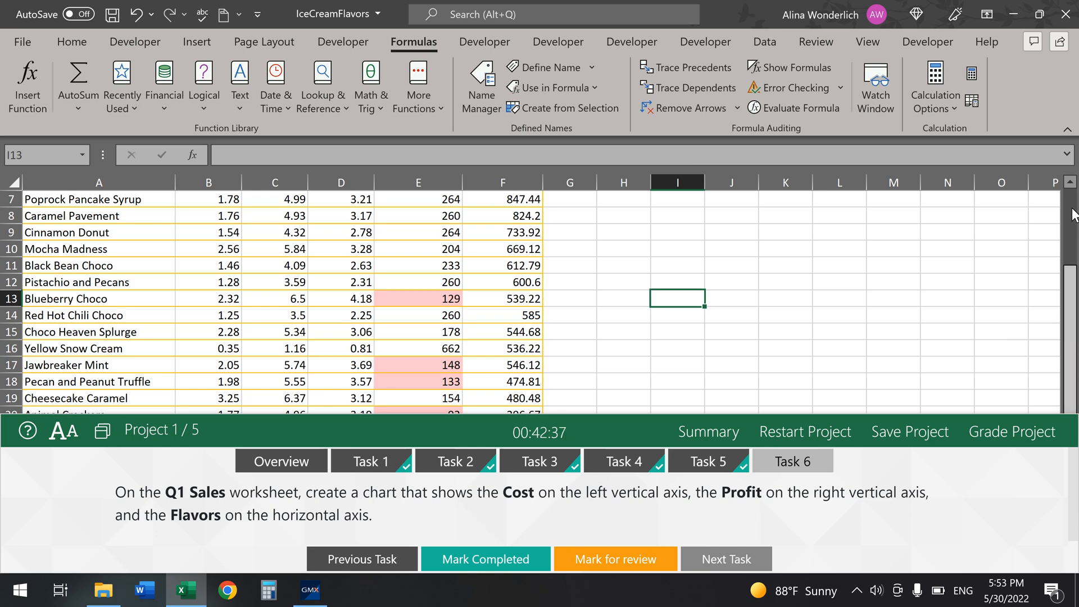
{"action": "left_click", "coordinate": [1074, 215]}
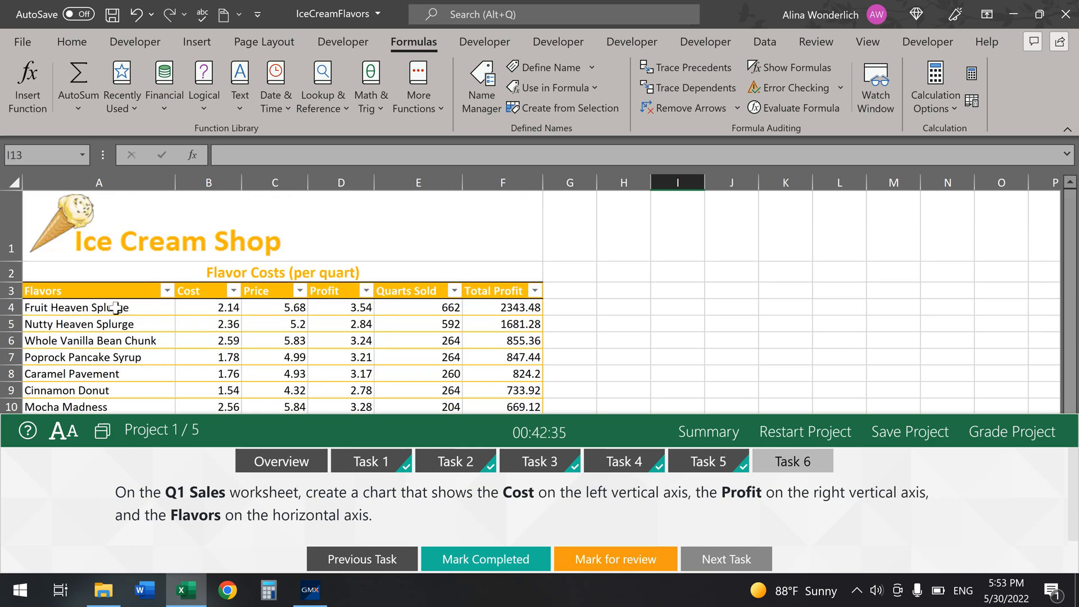
Step: Select the Flavors and Cost columns from A3 down to the bottom of the table
{"action": "left_click", "coordinate": [125, 292]}
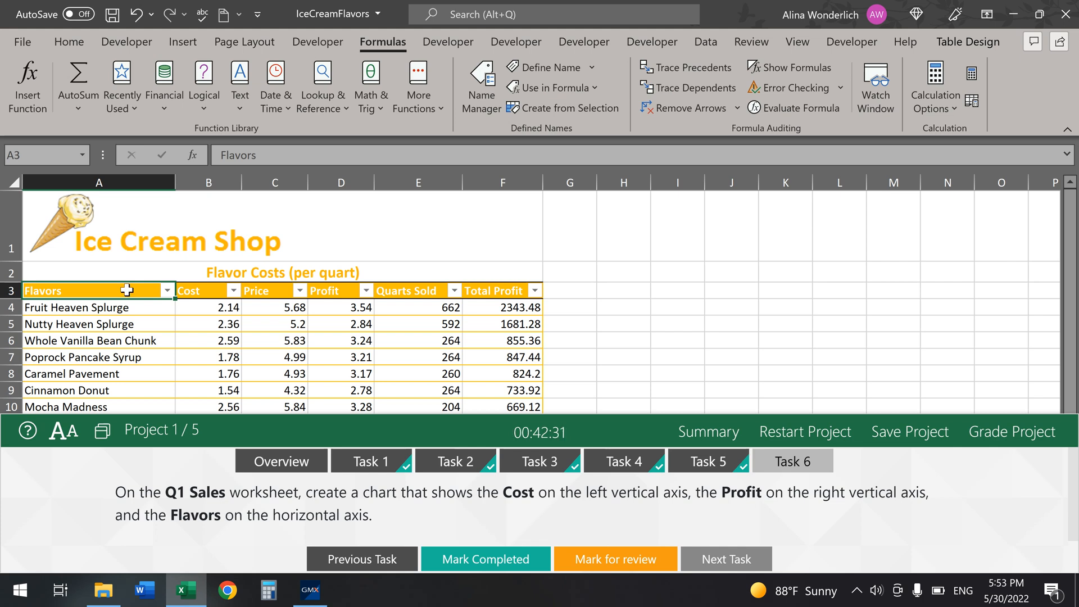
{"action": "left_click_drag", "start_coordinate": [126, 290], "coordinate": [199, 439]}
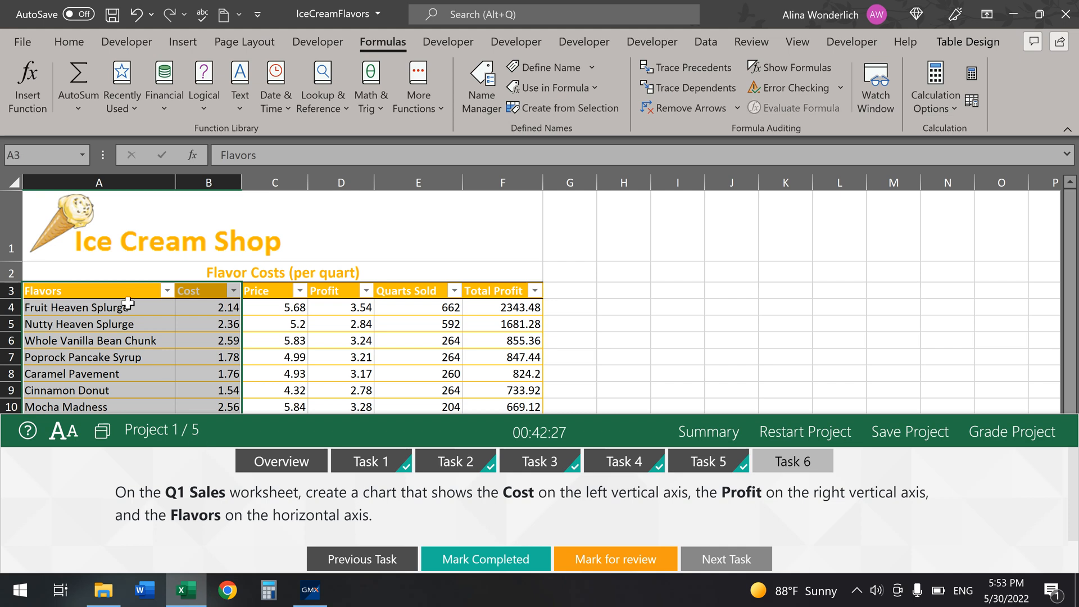
{"action": "left_click", "coordinate": [126, 292]}
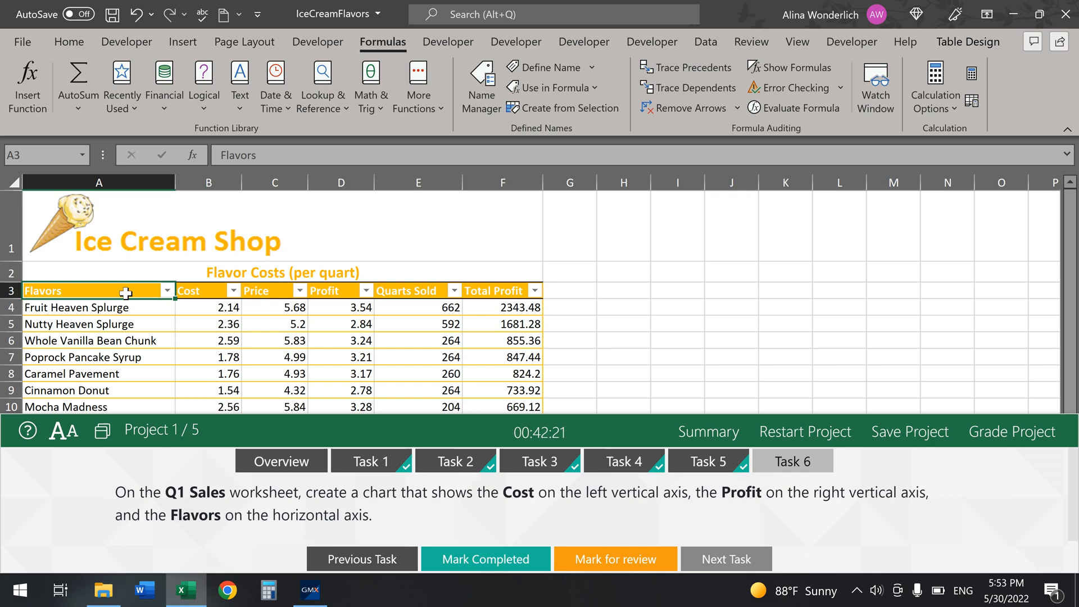
{"action": "key", "text": "shift+Right"}
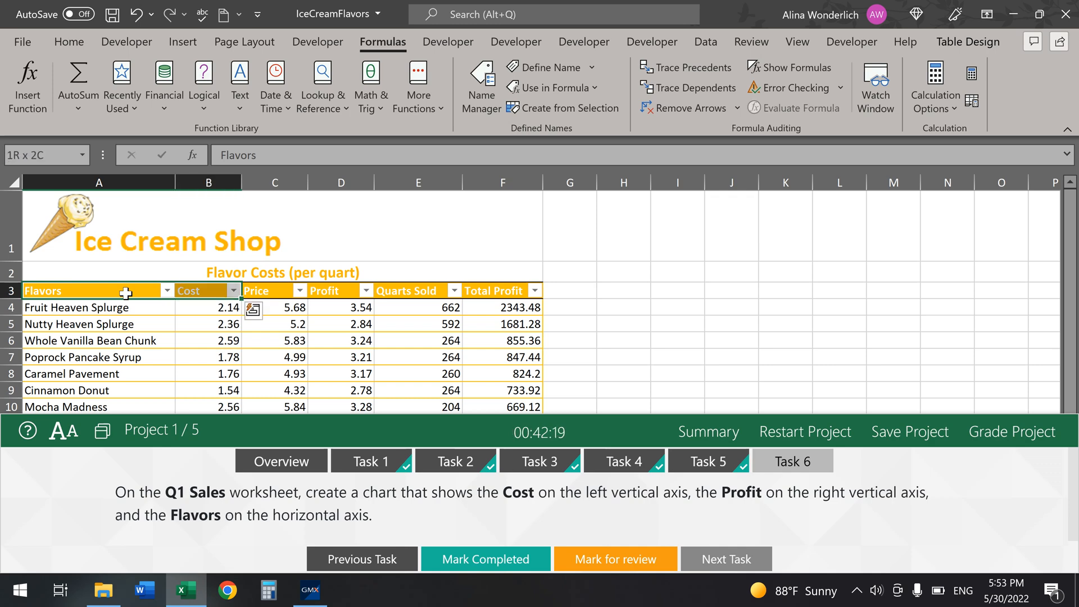
{"action": "key", "text": "ctrl+shift+Down"}
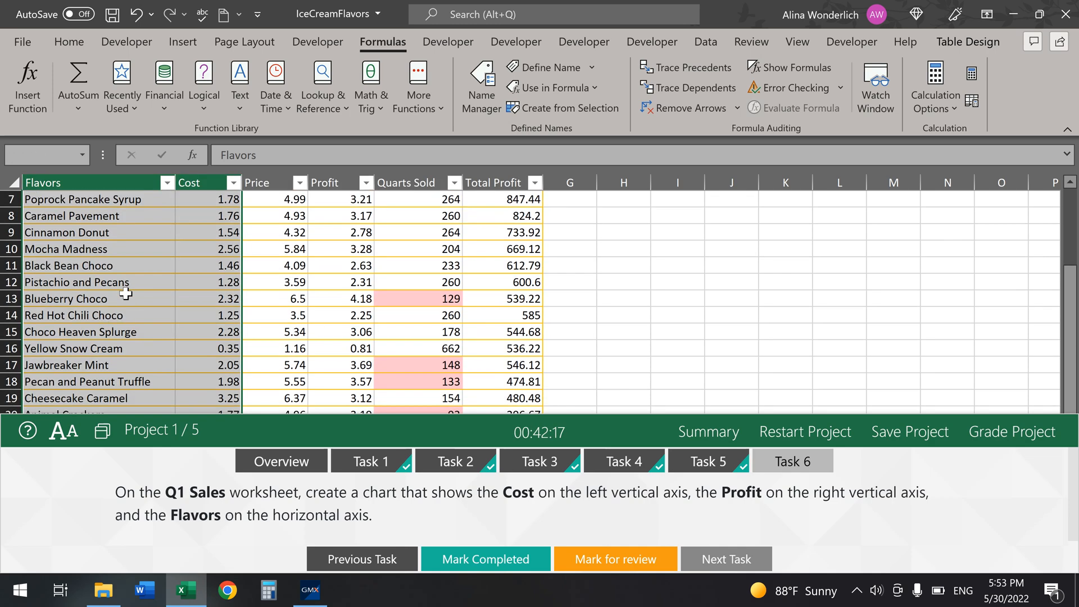
Step: Add the Profit column to the selection and enlarge the sheet to show rows through 26
{"action": "left_click_drag", "start_coordinate": [1073, 363], "coordinate": [1073, 292]}
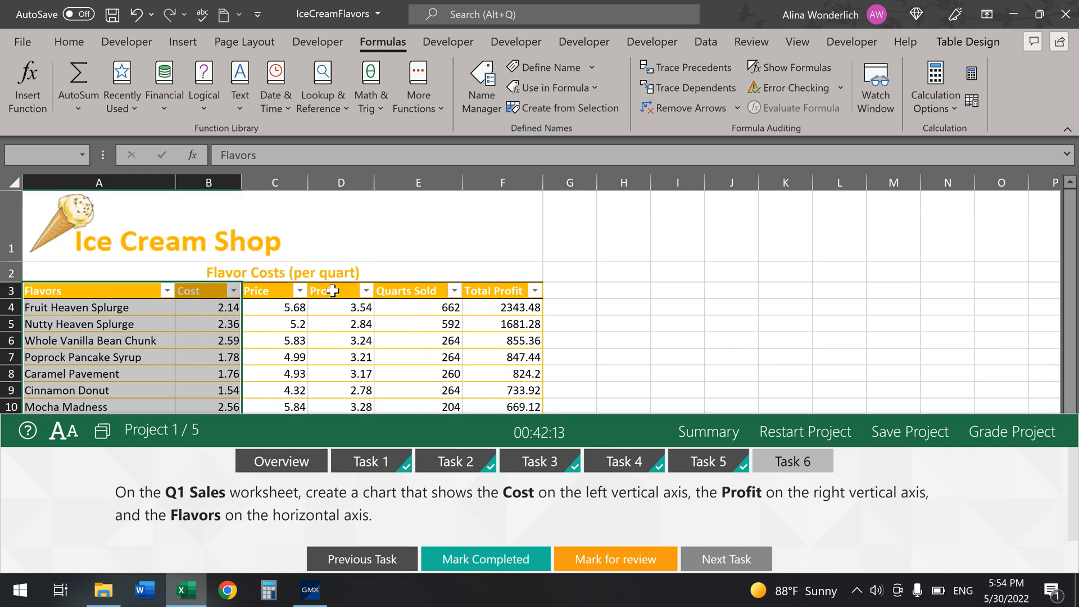
{"action": "left_click_drag", "start_coordinate": [332, 290], "coordinate": [336, 407]}
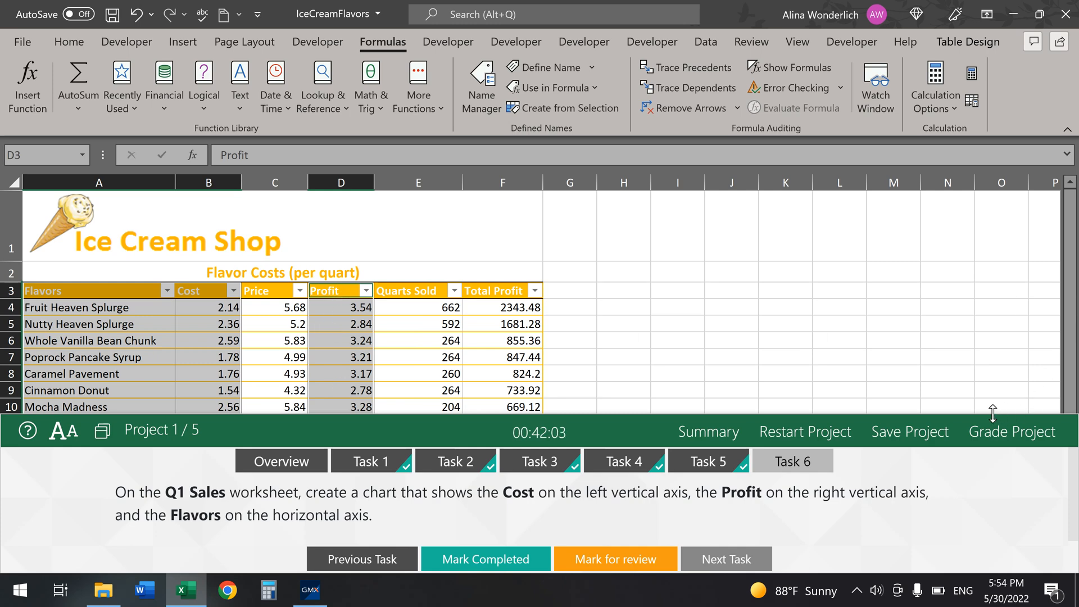
{"action": "scroll", "coordinate": [956, 407], "scroll_direction": "down", "scroll_amount": 5}
{"action": "left_click_drag", "start_coordinate": [955, 415], "coordinate": [948, 556]}
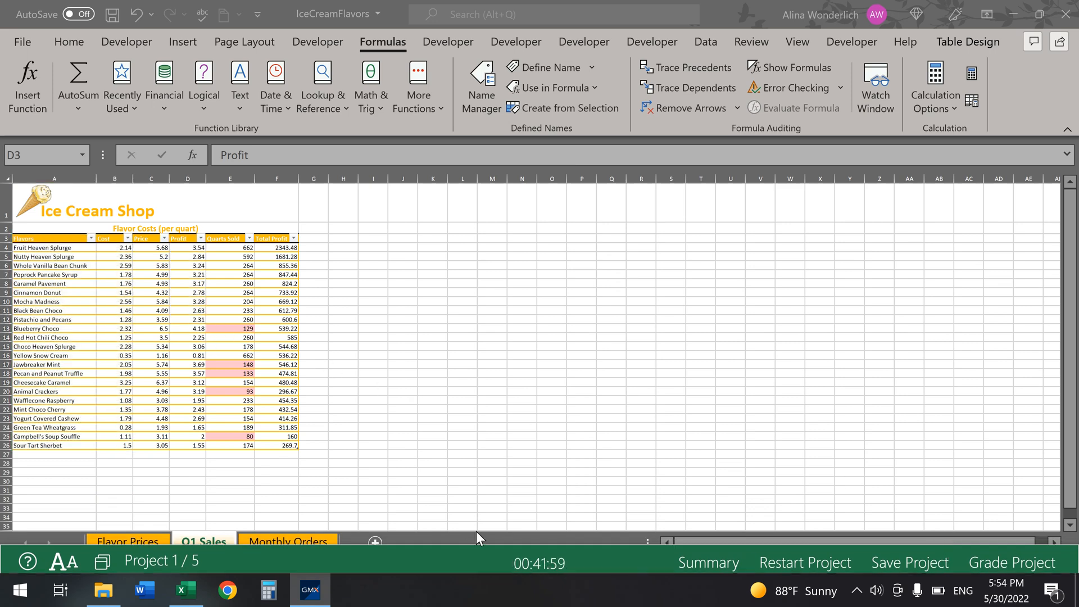
Step: Select A3:B26 plus D3:D26 as the Flavors, Cost and Profit chart data
{"action": "key", "text": "ctrl+z"}
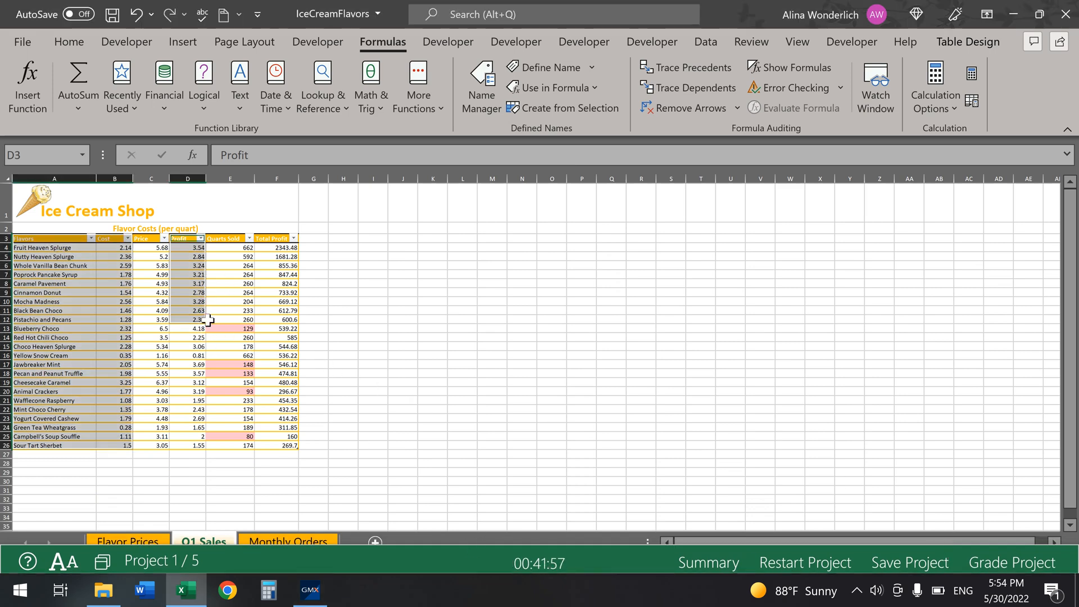
{"action": "left_click", "coordinate": [393, 346]}
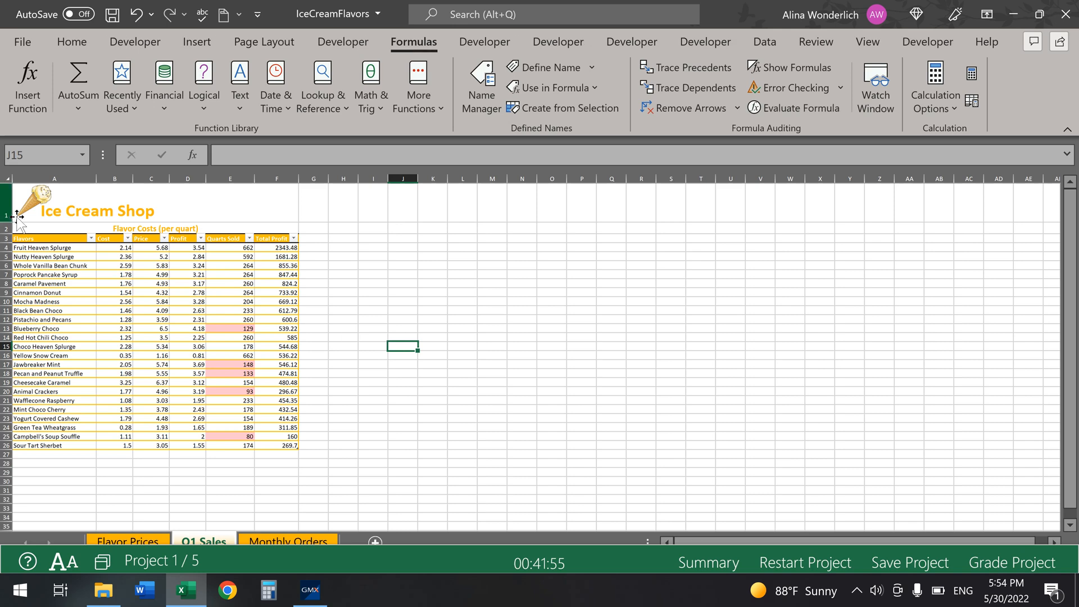
{"action": "left_click_drag", "start_coordinate": [52, 240], "coordinate": [112, 444]}
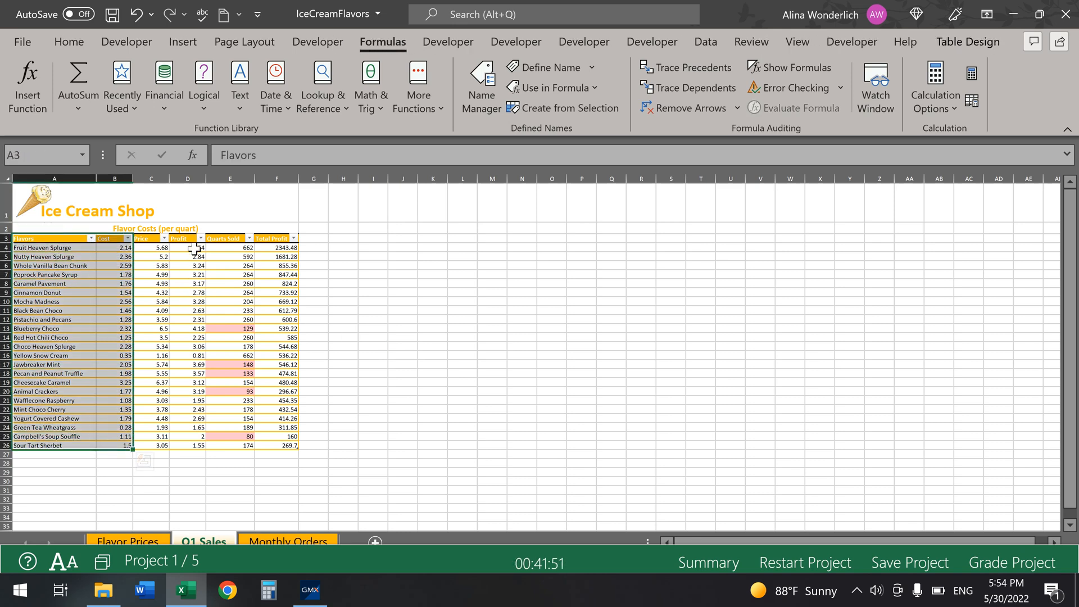
{"action": "left_click_drag", "start_coordinate": [179, 238], "coordinate": [185, 445]}
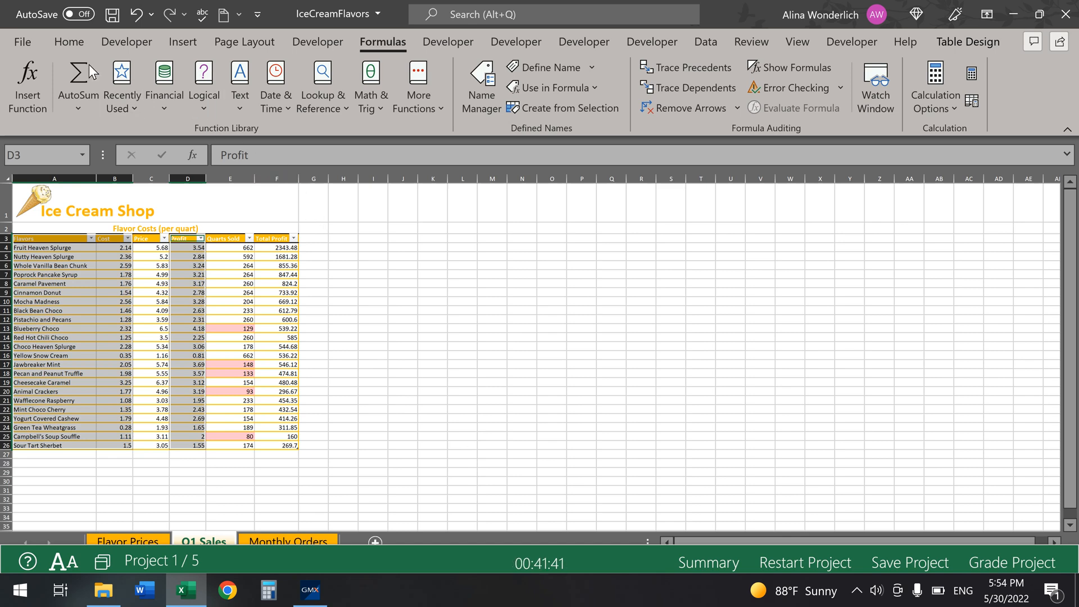
Step: Insert a Clustered Column - Line on Secondary Axis chart and place it beside the table
{"action": "left_click", "coordinate": [178, 41]}
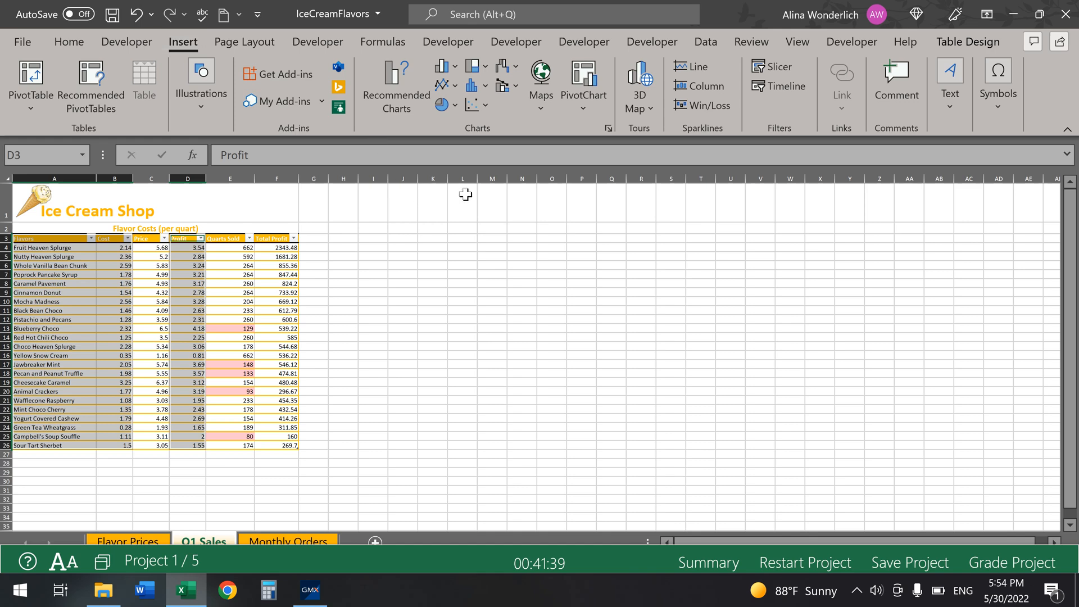
{"action": "left_click", "coordinate": [517, 86]}
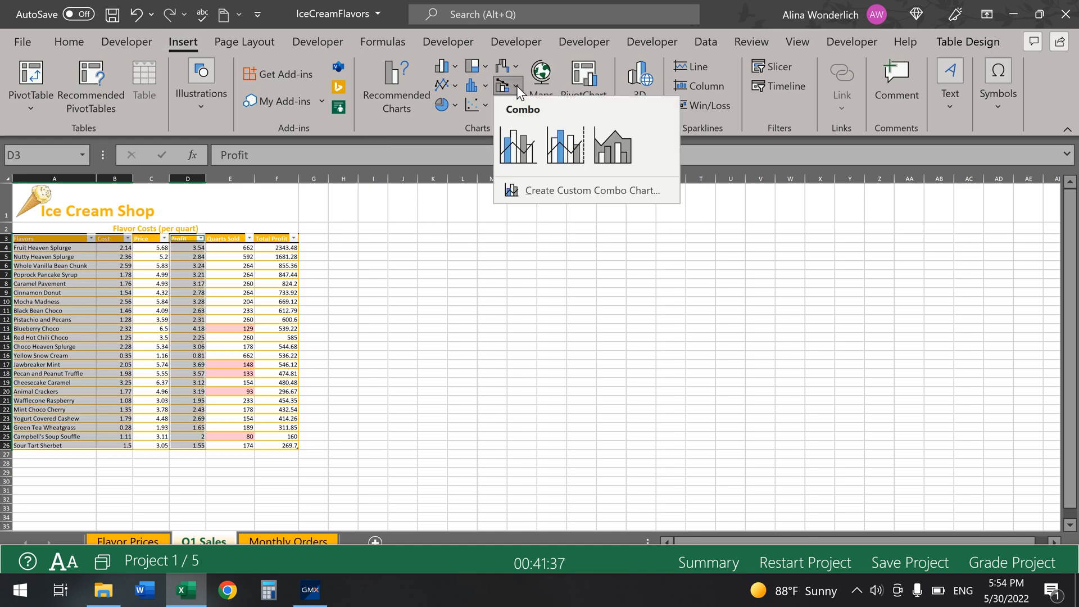
{"action": "left_click", "coordinate": [569, 147]}
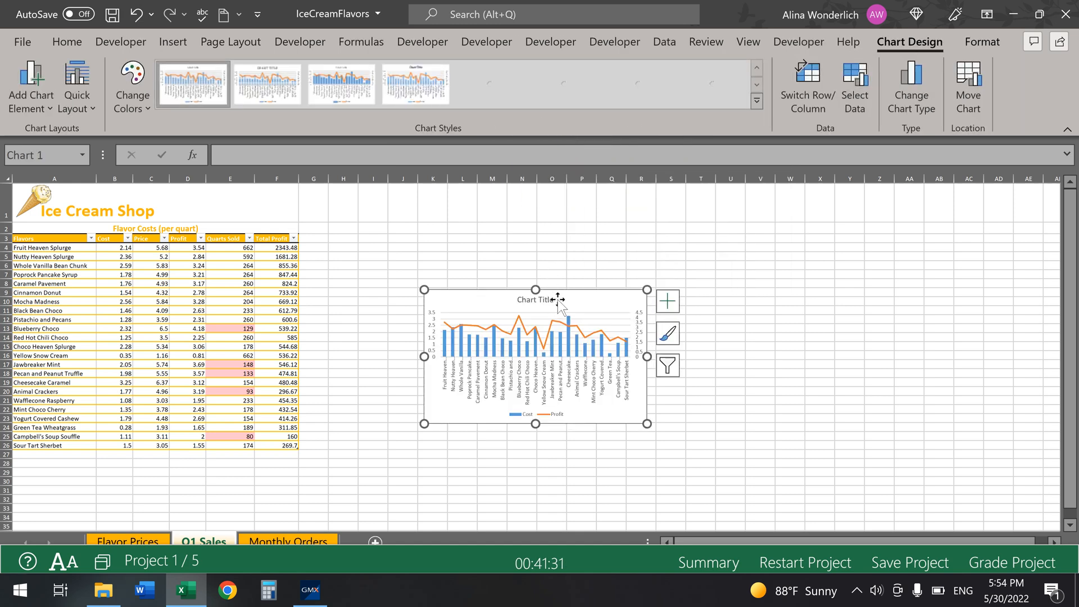
{"action": "left_click_drag", "start_coordinate": [576, 300], "coordinate": [478, 249]}
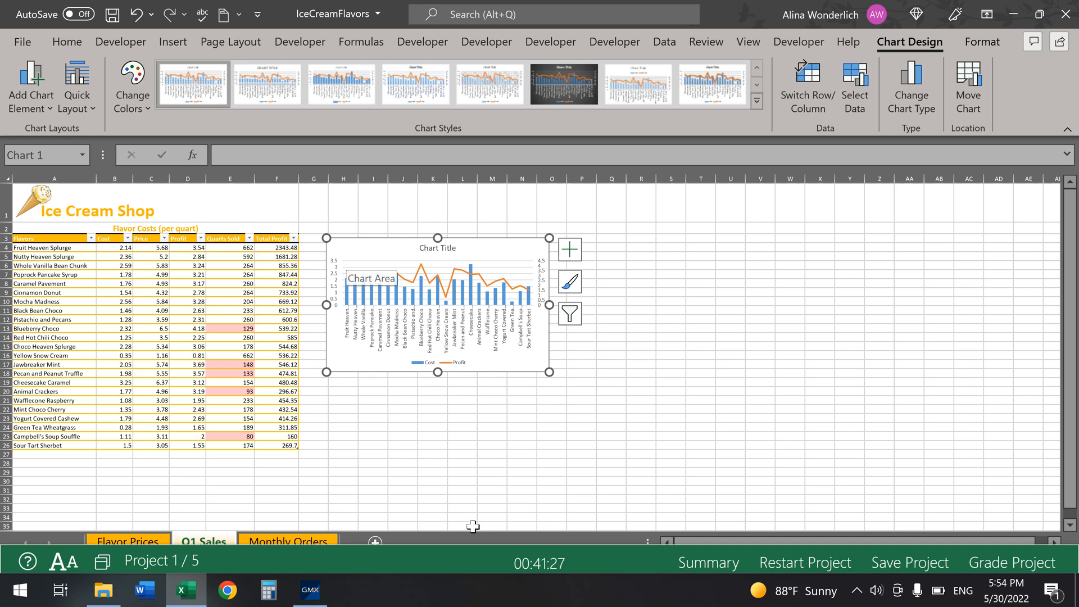
{"action": "left_click_drag", "start_coordinate": [476, 548], "coordinate": [506, 414]}
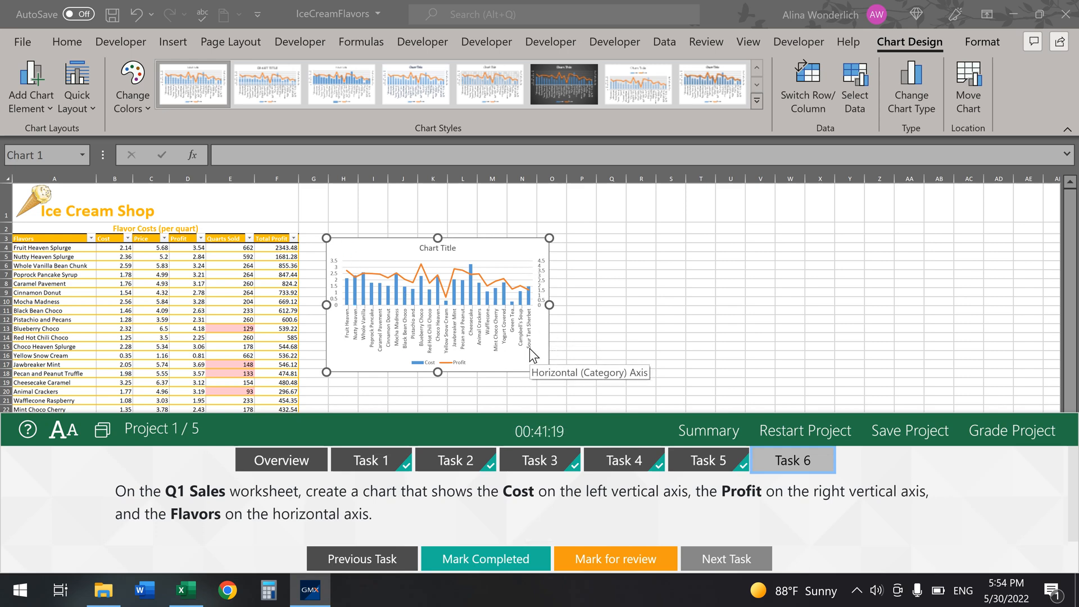
Step: Complete and grade the project, then open Project 2 Task 1 on Food Stock Inventory
{"action": "left_click", "coordinate": [466, 560]}
{"action": "left_click", "coordinate": [1011, 430]}
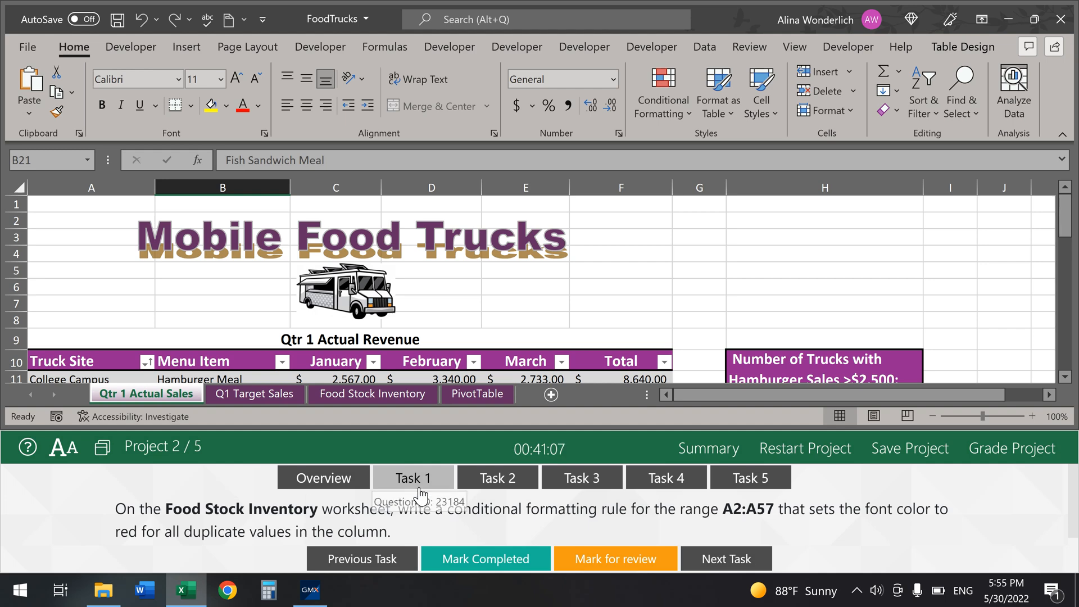
{"action": "left_click", "coordinate": [422, 486]}
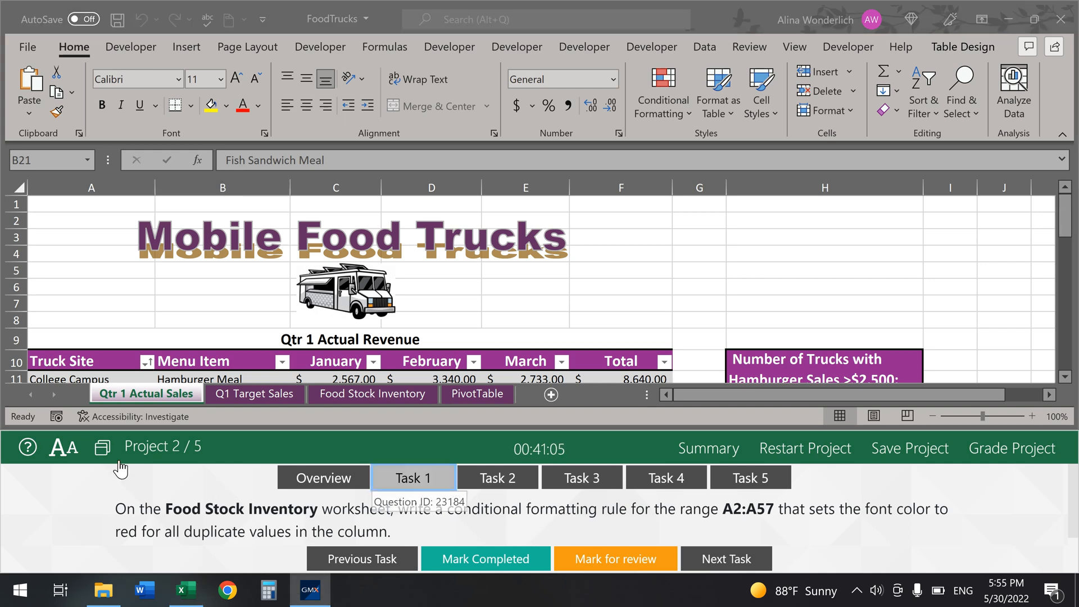
{"action": "left_click", "coordinate": [409, 395]}
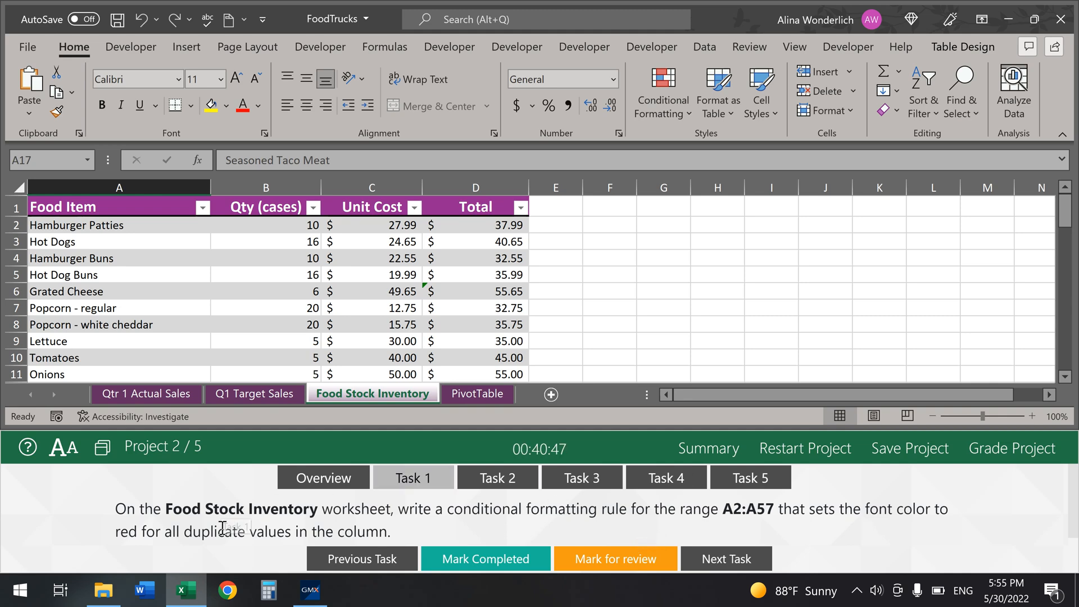
Step: Select the food items A2:A57 and start a new conditional formatting rule
{"action": "left_click", "coordinate": [156, 229]}
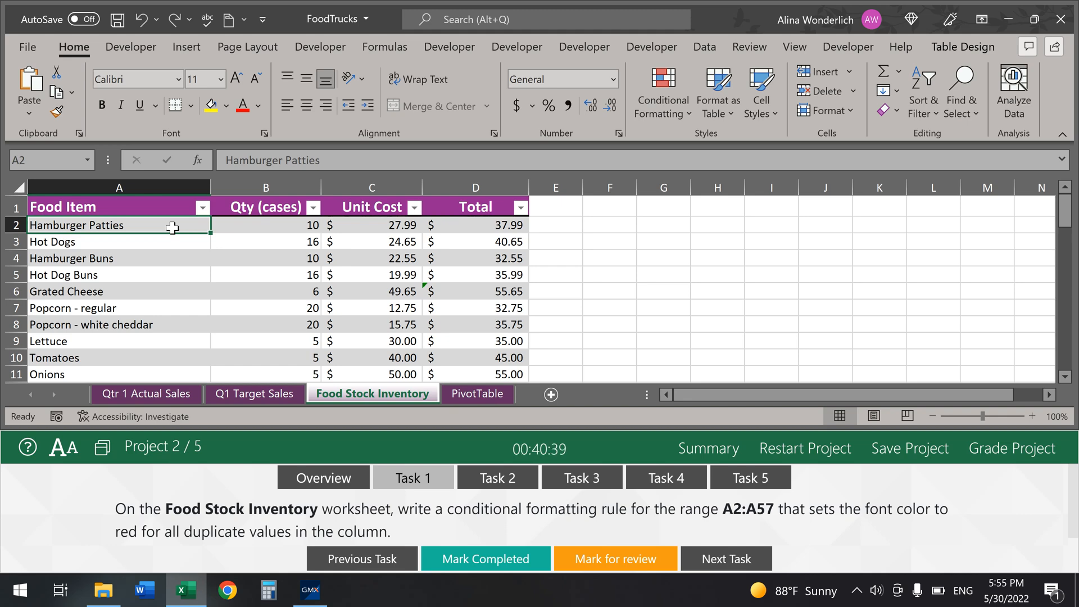
{"action": "key", "text": "ctrl+shift+Down"}
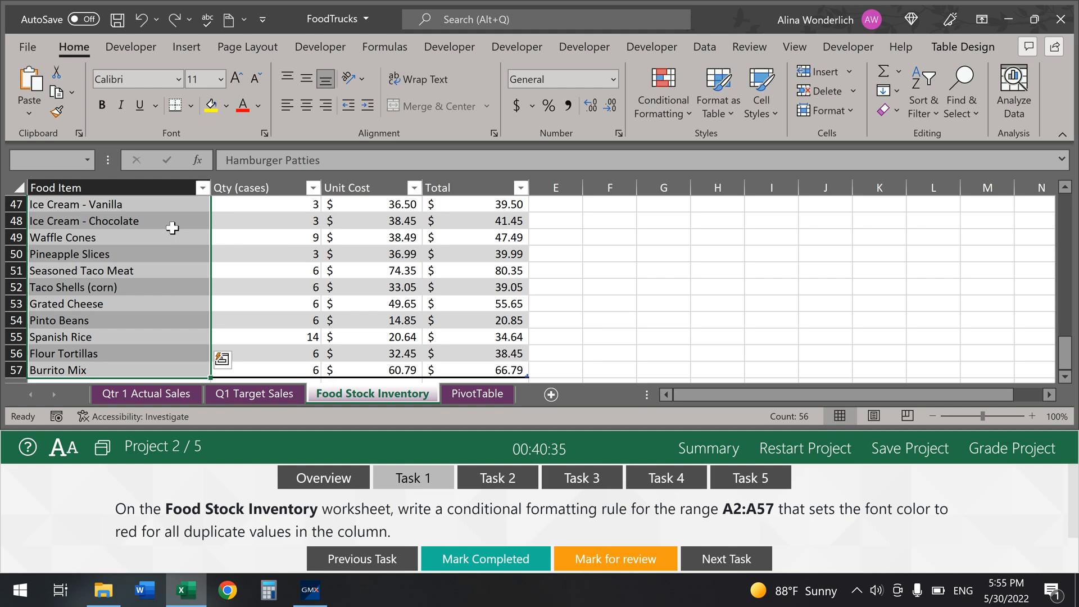
{"action": "left_click", "coordinate": [682, 118]}
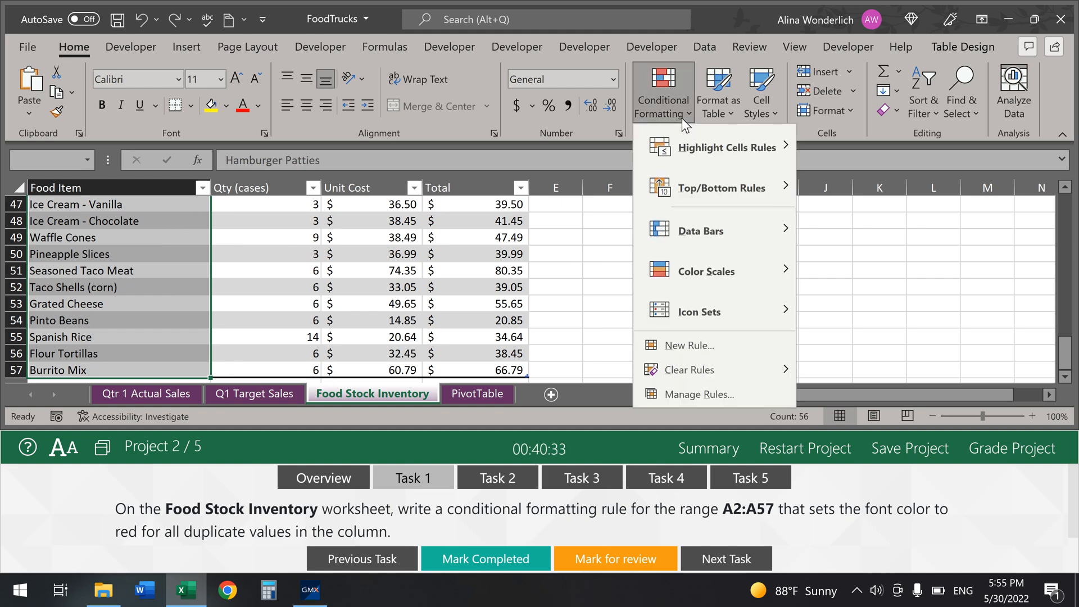
{"action": "left_click", "coordinate": [727, 341]}
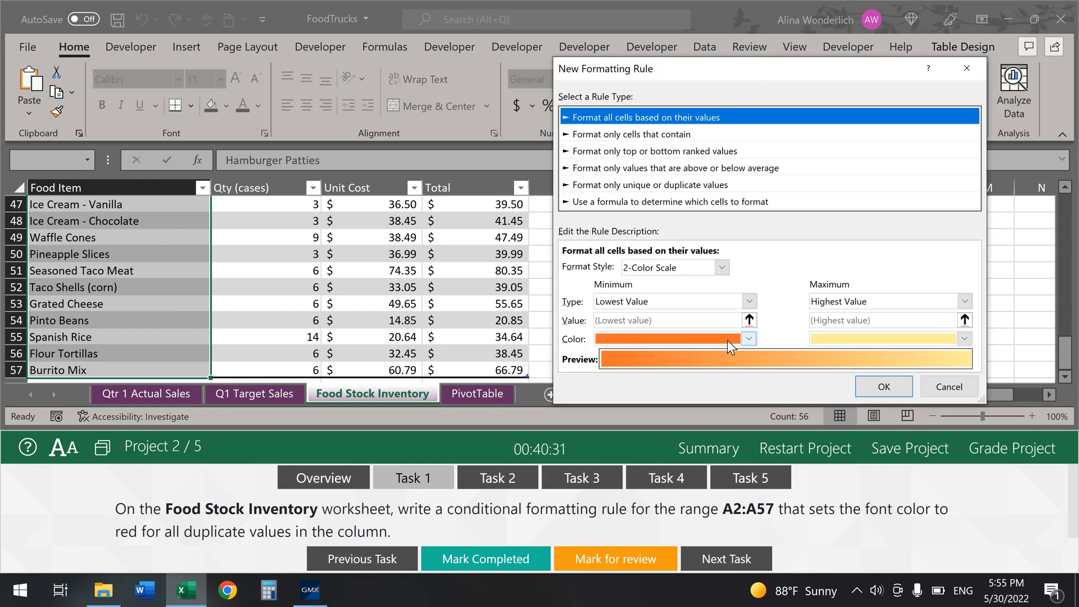
Step: Format only duplicate values with red font and apply the rule
{"action": "left_click", "coordinate": [668, 184]}
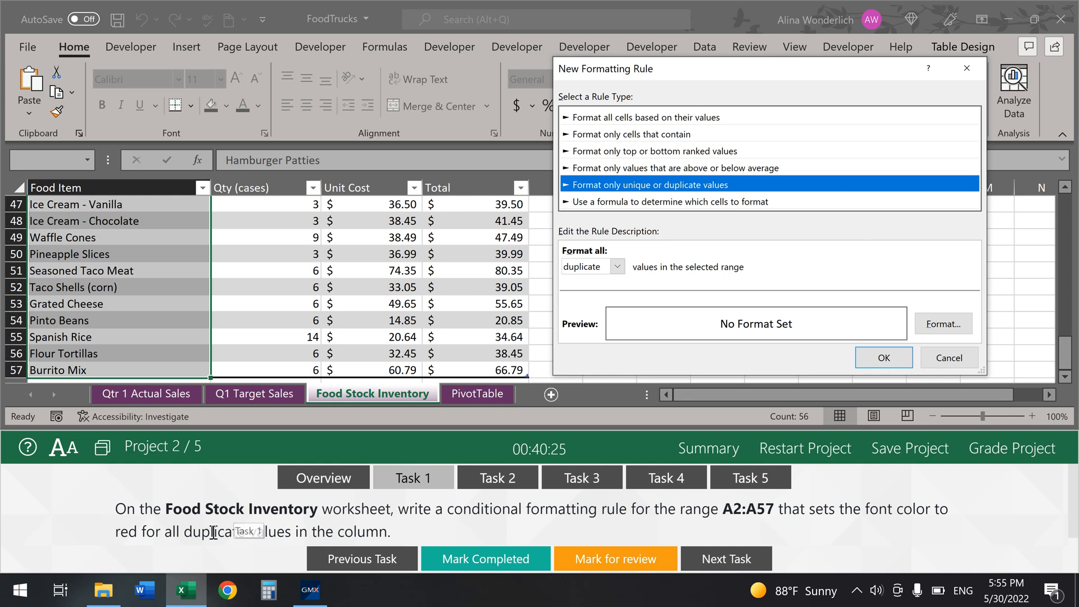
{"action": "left_click", "coordinate": [949, 328]}
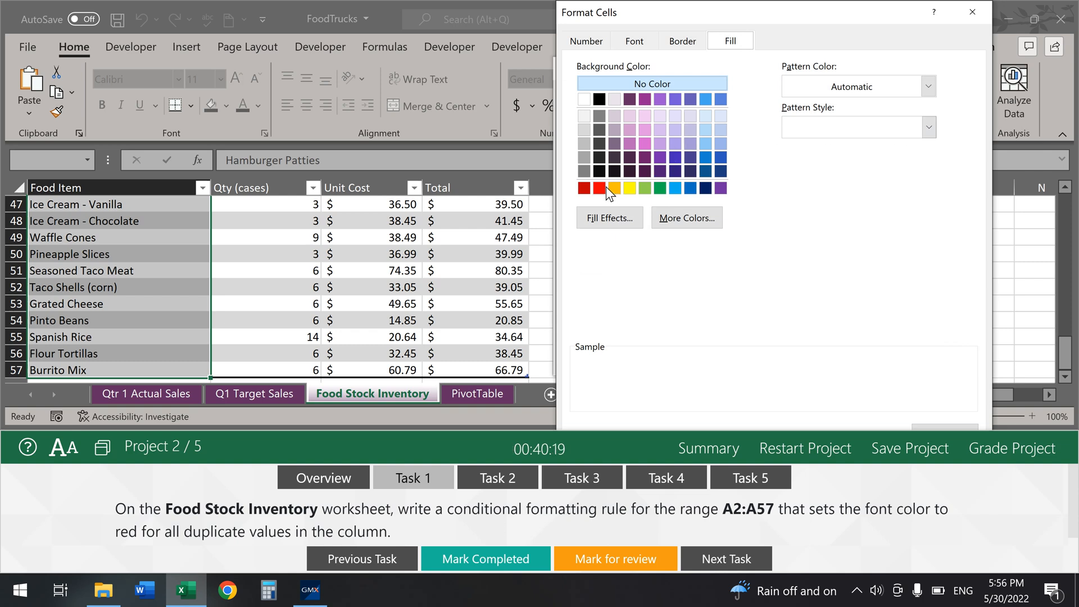
{"action": "left_click", "coordinate": [645, 48]}
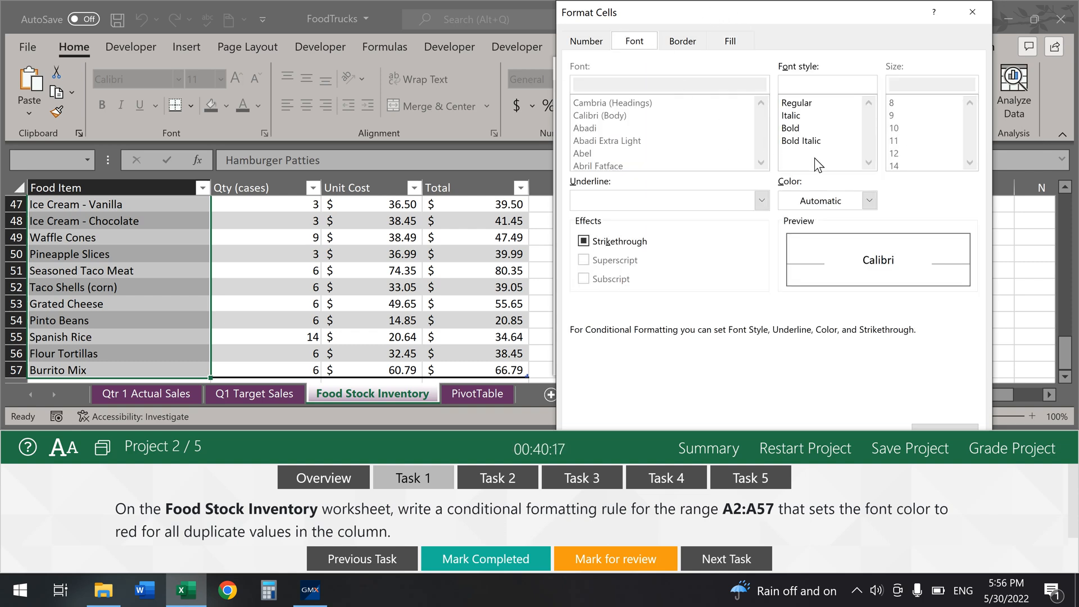
{"action": "left_click", "coordinate": [874, 206]}
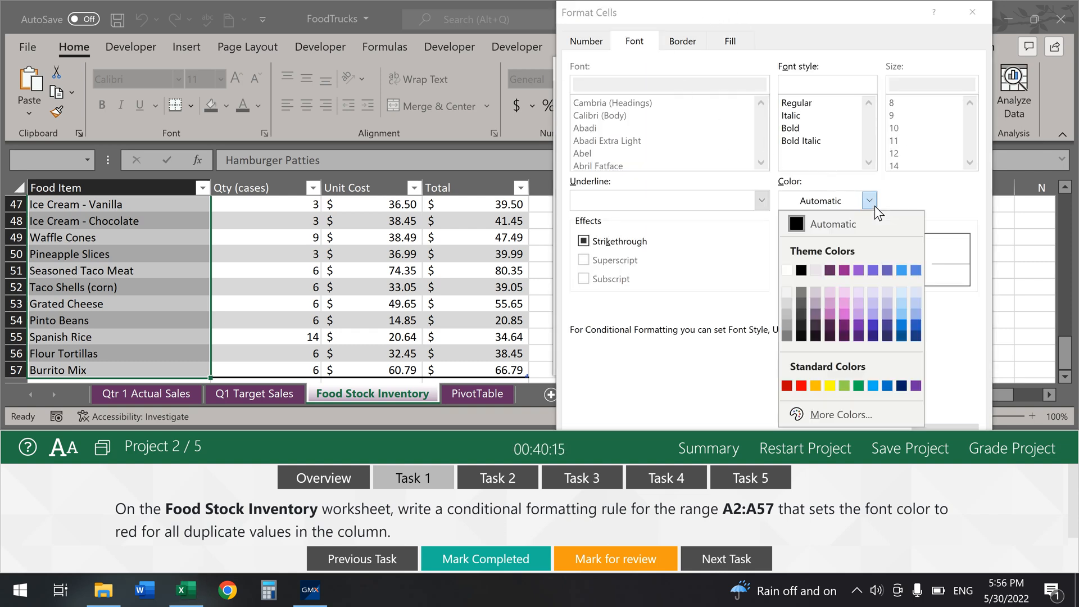
{"action": "left_click", "coordinate": [801, 386]}
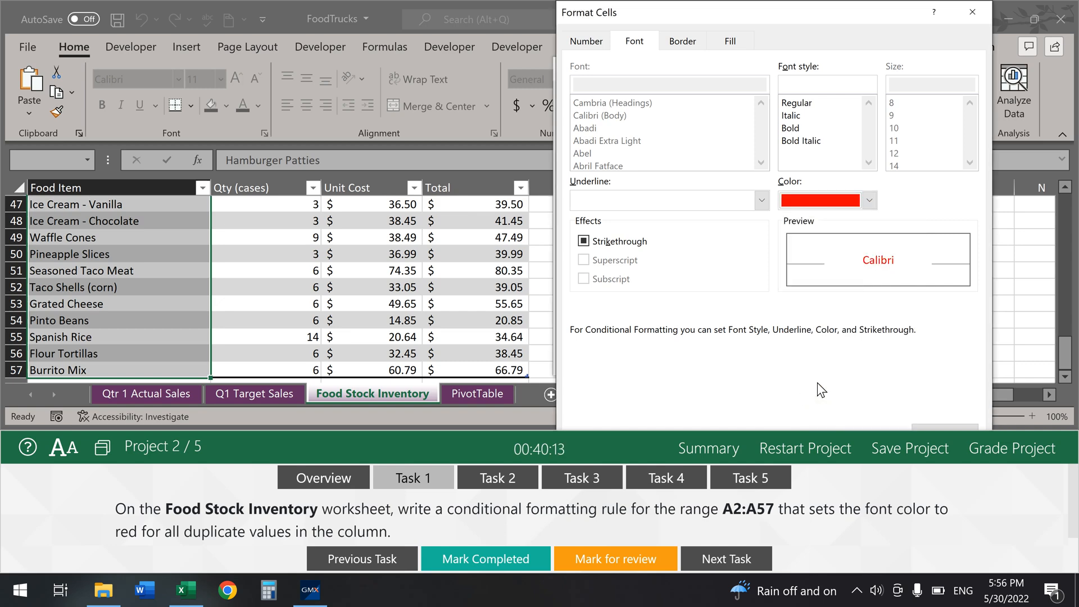
{"action": "left_click_drag", "start_coordinate": [854, 429], "coordinate": [854, 516]}
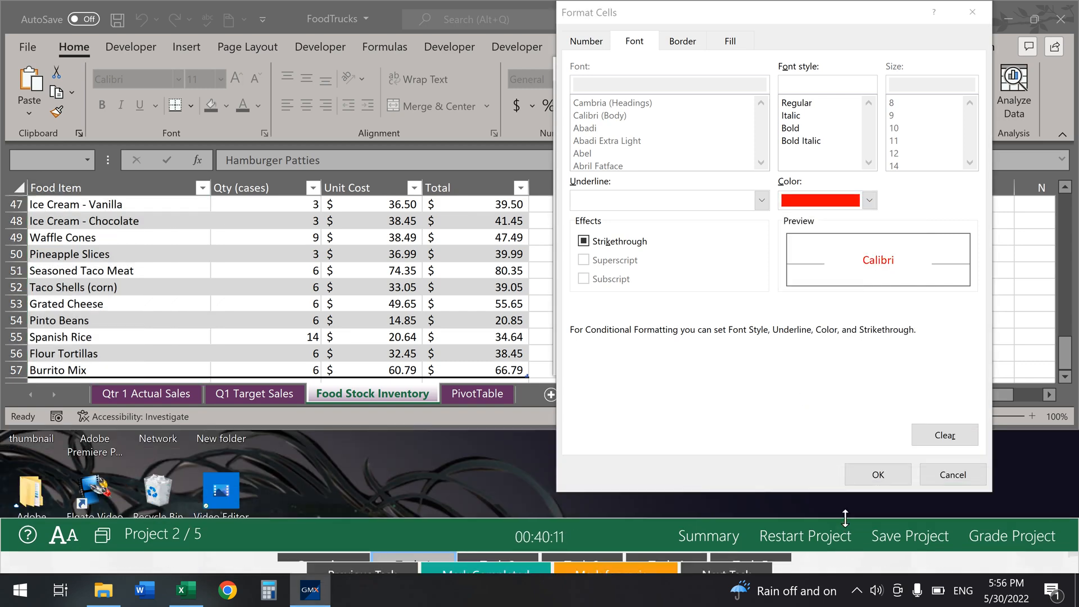
{"action": "left_click", "coordinate": [882, 474]}
{"action": "left_click", "coordinate": [891, 358]}
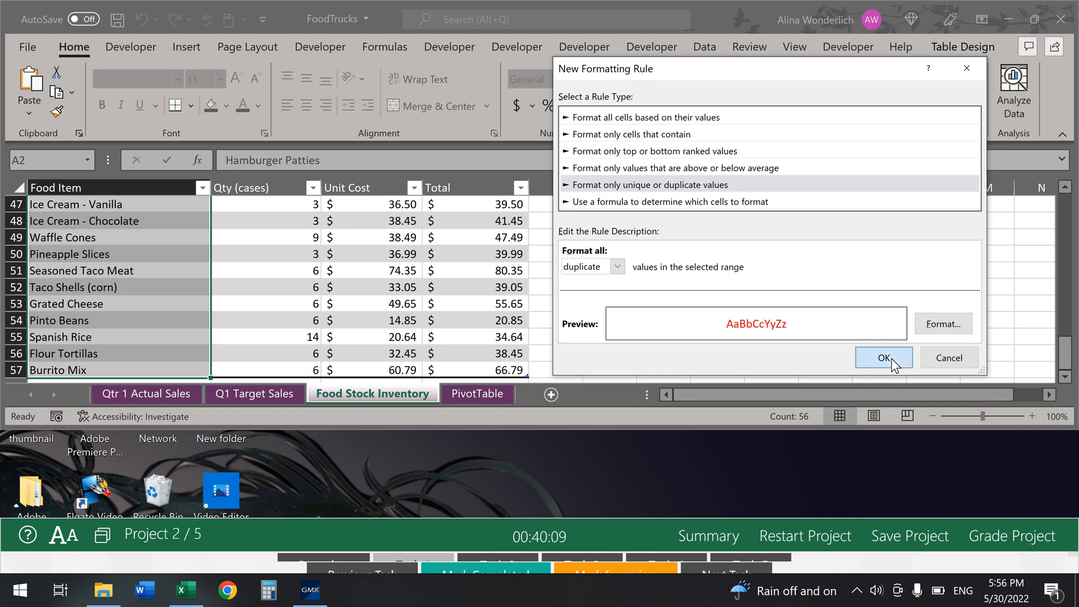
{"action": "left_click", "coordinate": [698, 272]}
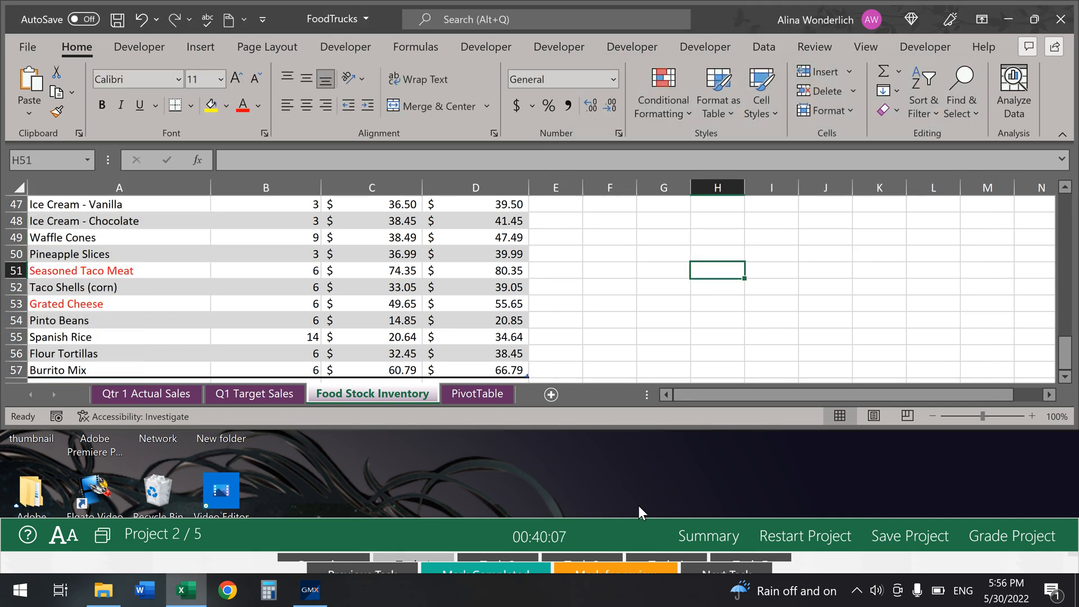
Step: Mark Task 1 completed and bring up the Task 2 hamburger-sales instructions
{"action": "left_click_drag", "start_coordinate": [636, 521], "coordinate": [660, 389]}
{"action": "left_click", "coordinate": [485, 568]}
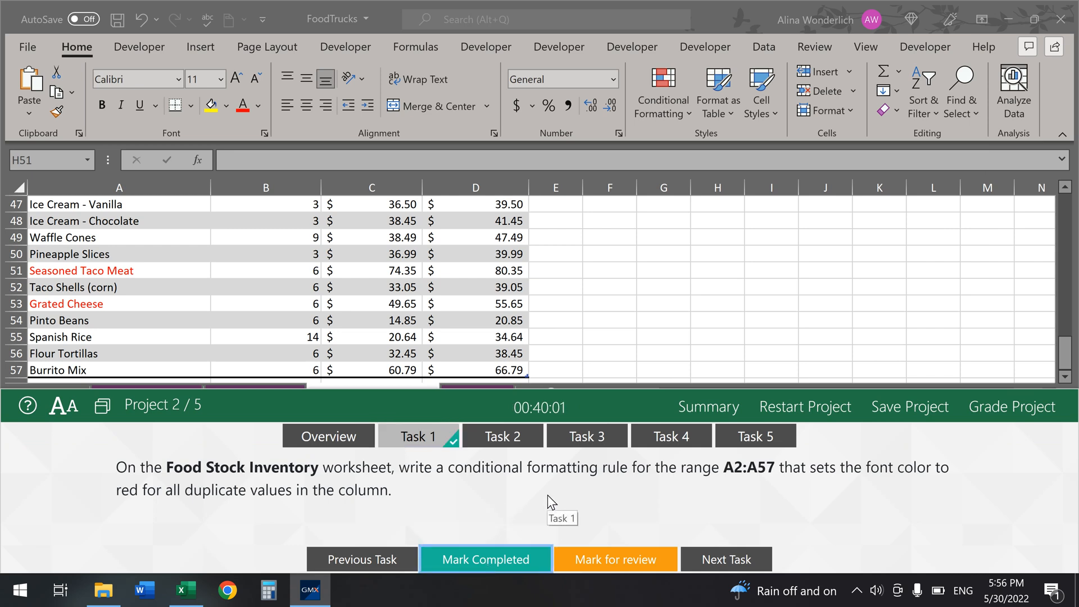
{"action": "left_click", "coordinate": [495, 438]}
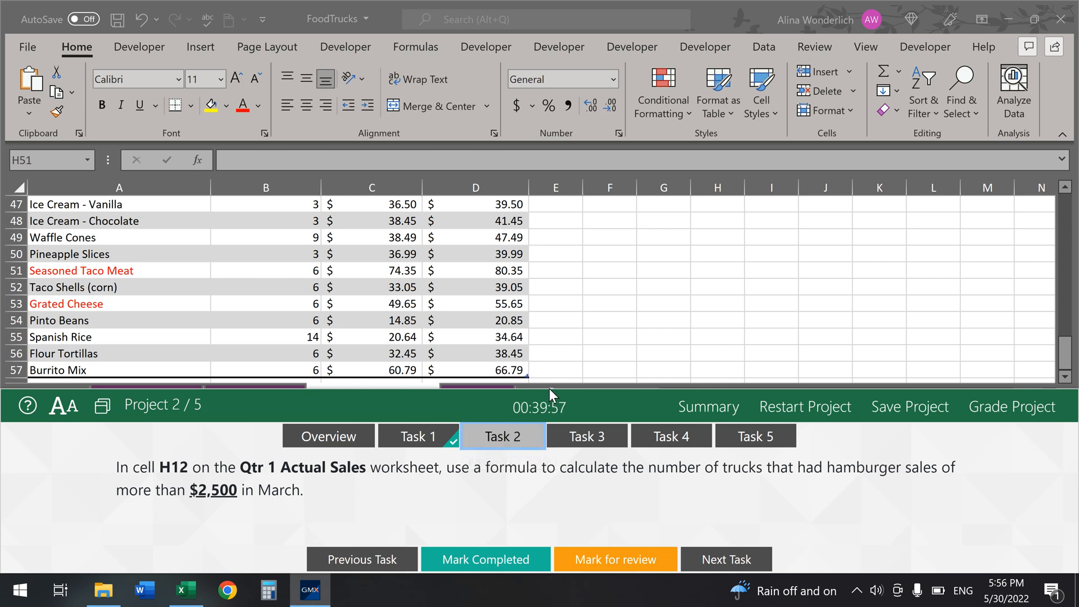
Step: Go to the Qtr 1 Actual Sales sheet and select cell H12
{"action": "left_click_drag", "start_coordinate": [542, 388], "coordinate": [539, 413]}
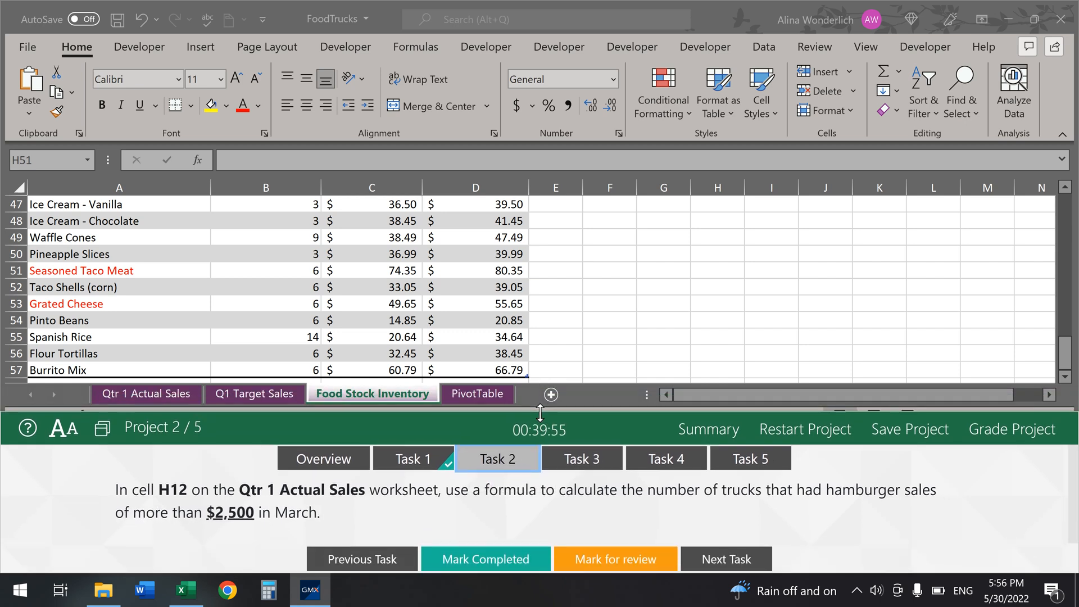
{"action": "left_click", "coordinate": [158, 393]}
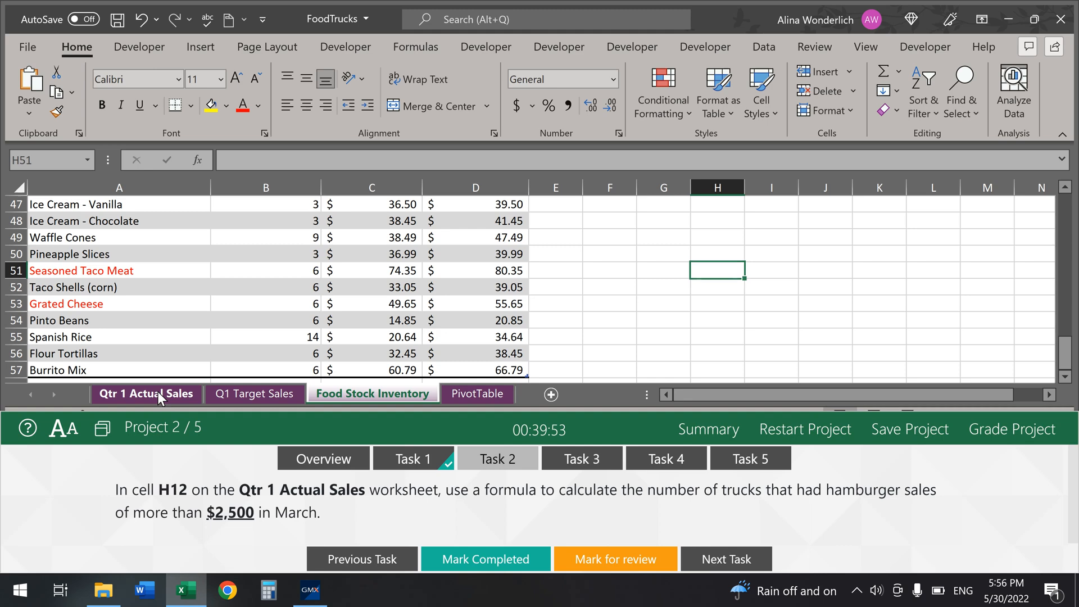
{"action": "left_click", "coordinate": [158, 393]}
{"action": "scroll", "coordinate": [764, 326], "scroll_direction": "down", "scroll_amount": 1}
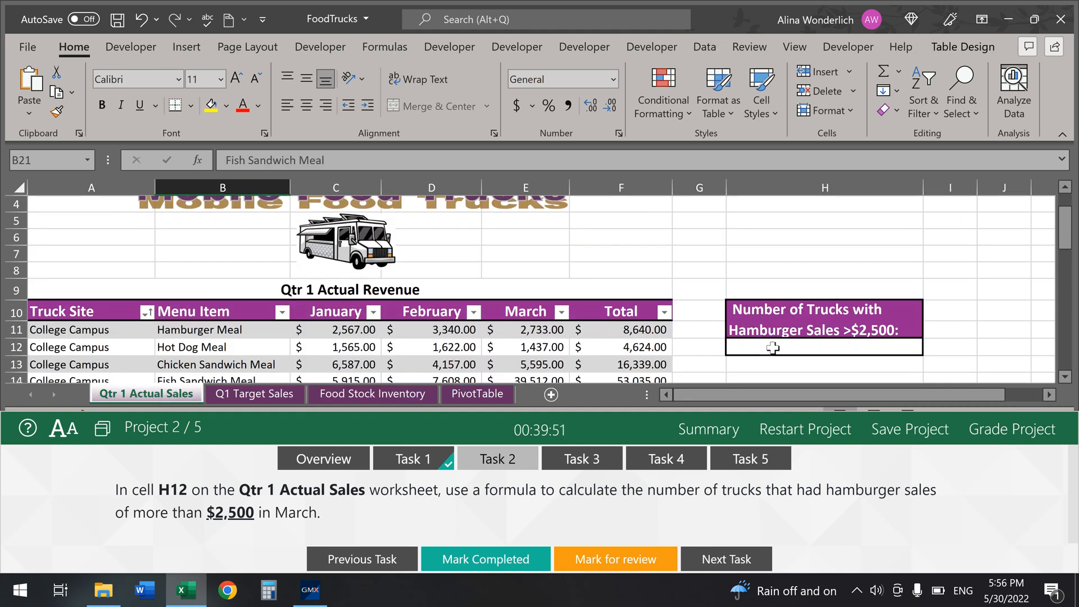
{"action": "left_click", "coordinate": [773, 348]}
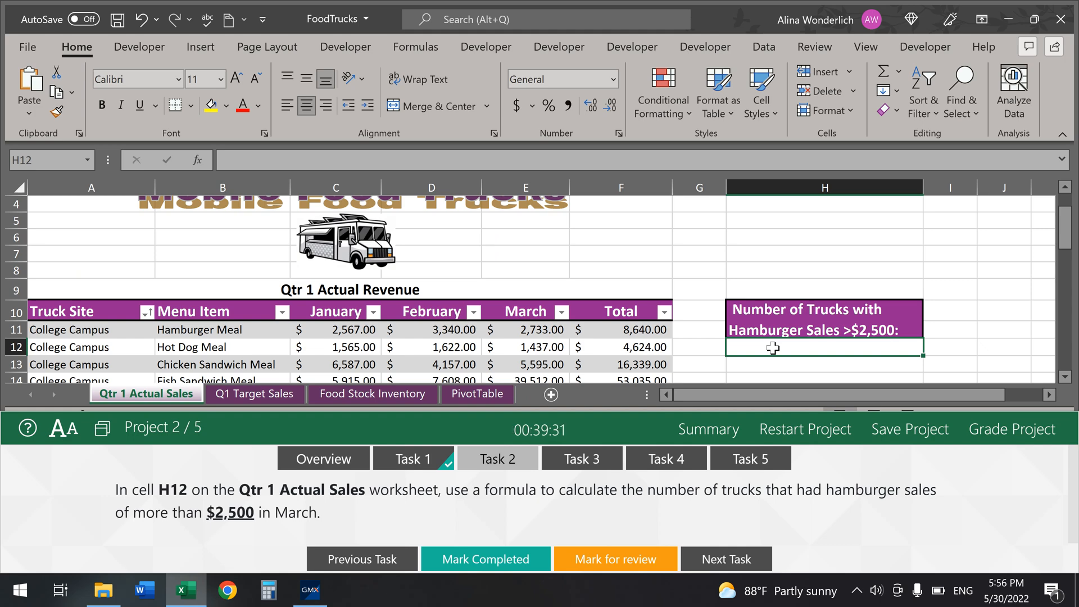
Step: Enter =COUNTIFS in H12 and open its Function Arguments dialog
{"action": "type", "text": "="}
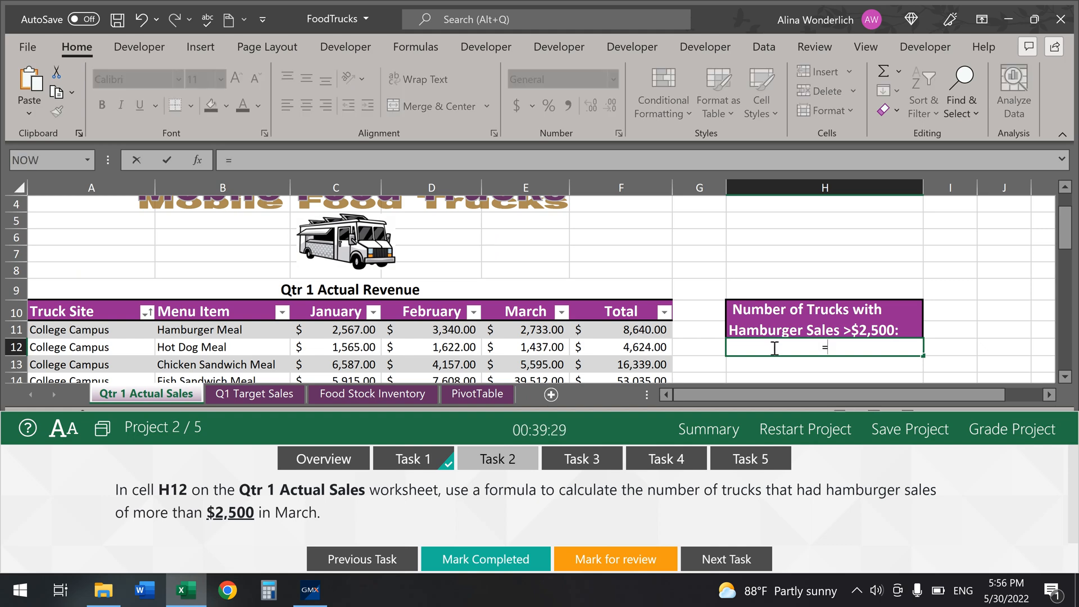
{"action": "type", "text": "counti"}
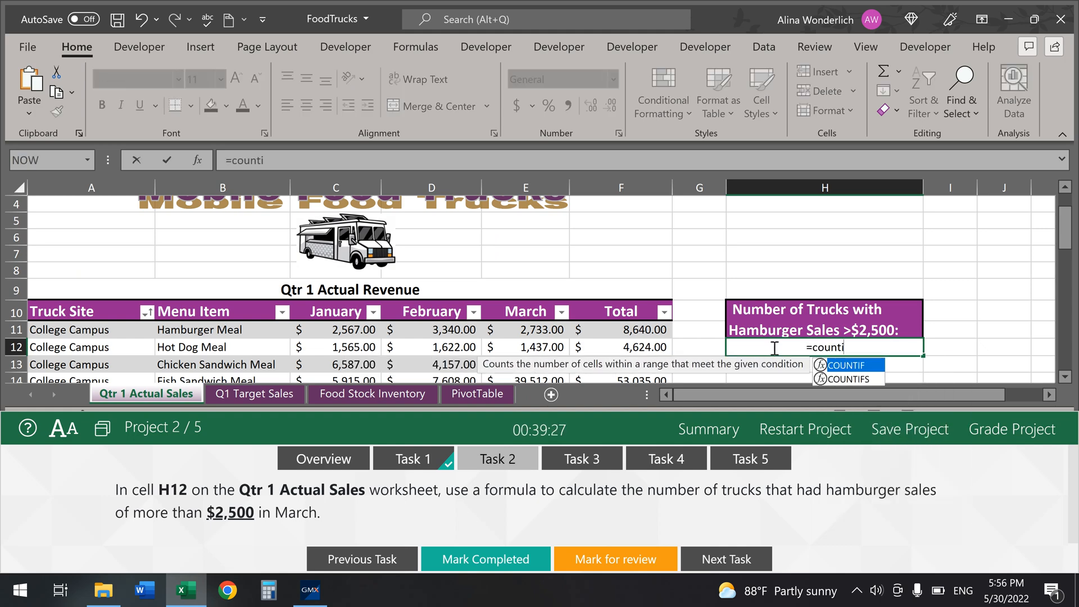
{"action": "type", "text": "fs"}
{"action": "key", "text": "Tab"}
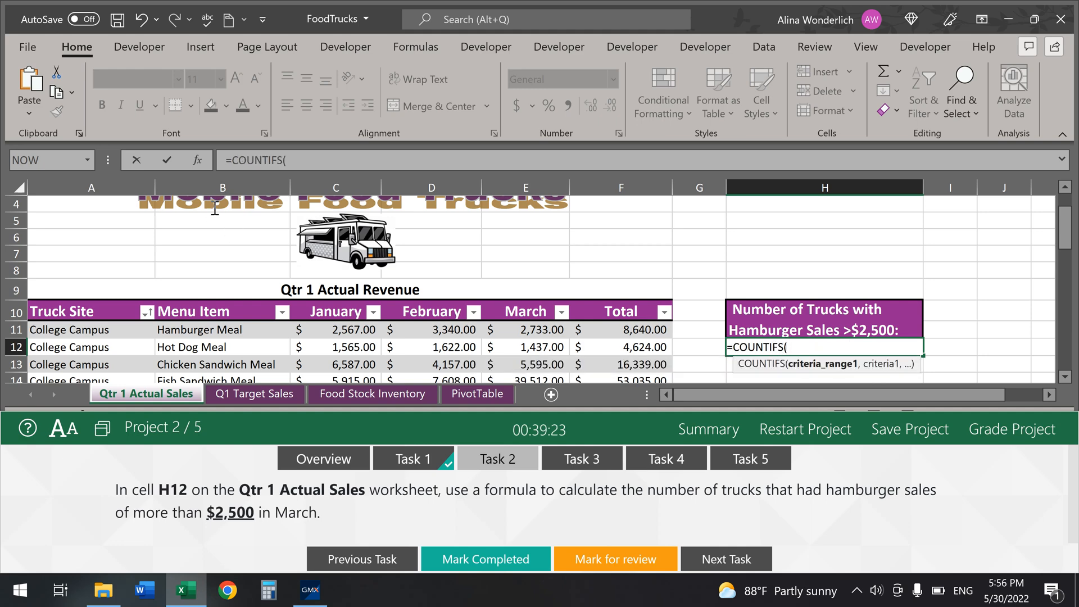
{"action": "left_click", "coordinate": [196, 163]}
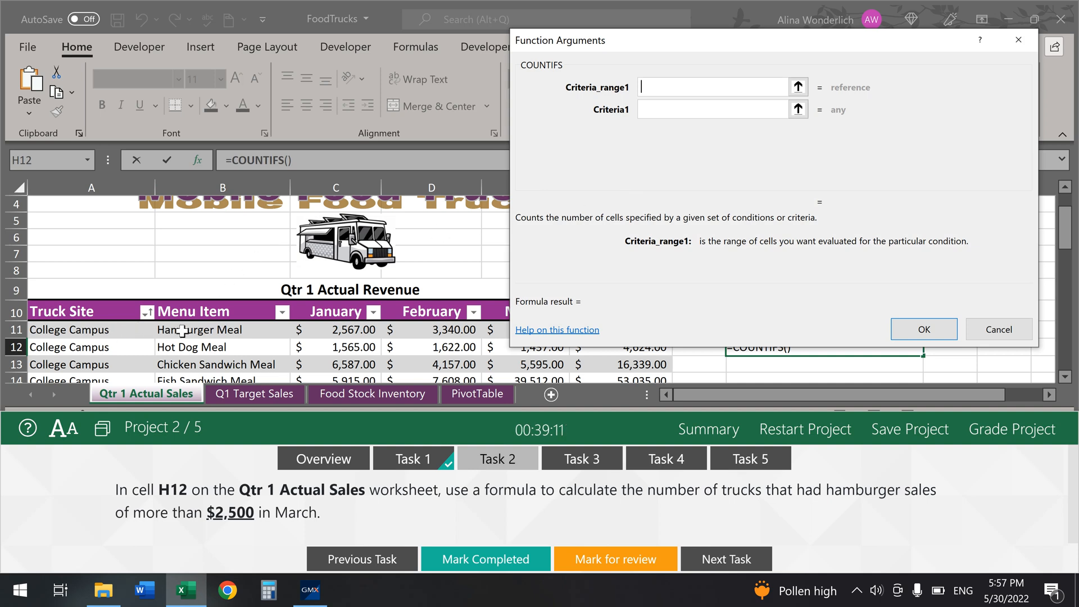
Step: Set the first COUNTIFS pair to range B11:B43 with criterion "Hamburger Meal"
{"action": "left_click", "coordinate": [218, 331]}
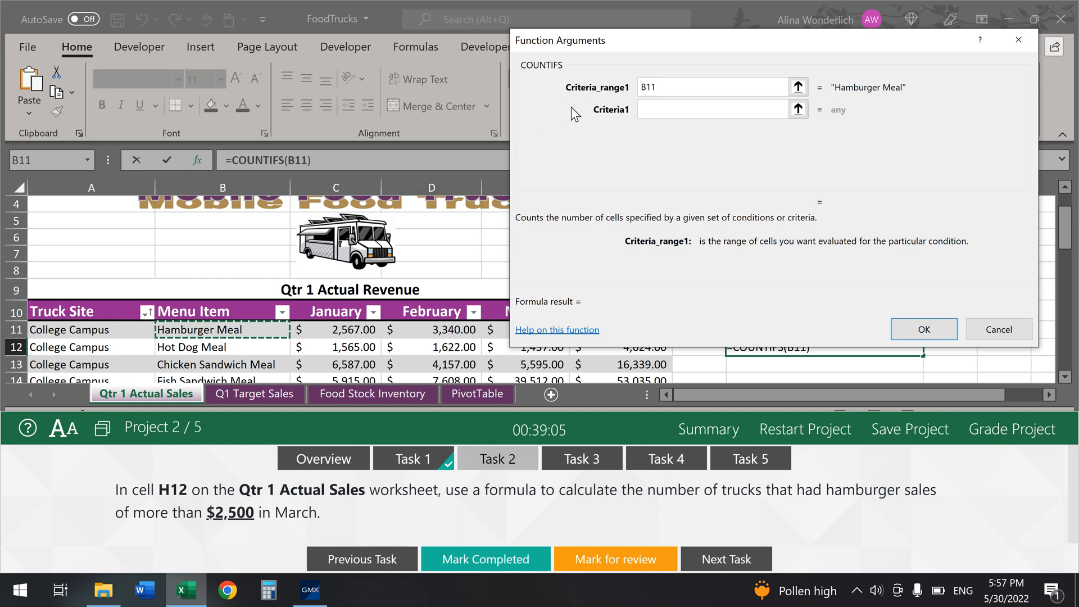
{"action": "type", "text": ":B11"}
{"action": "scroll", "coordinate": [202, 338], "scroll_direction": "down", "scroll_amount": 8}
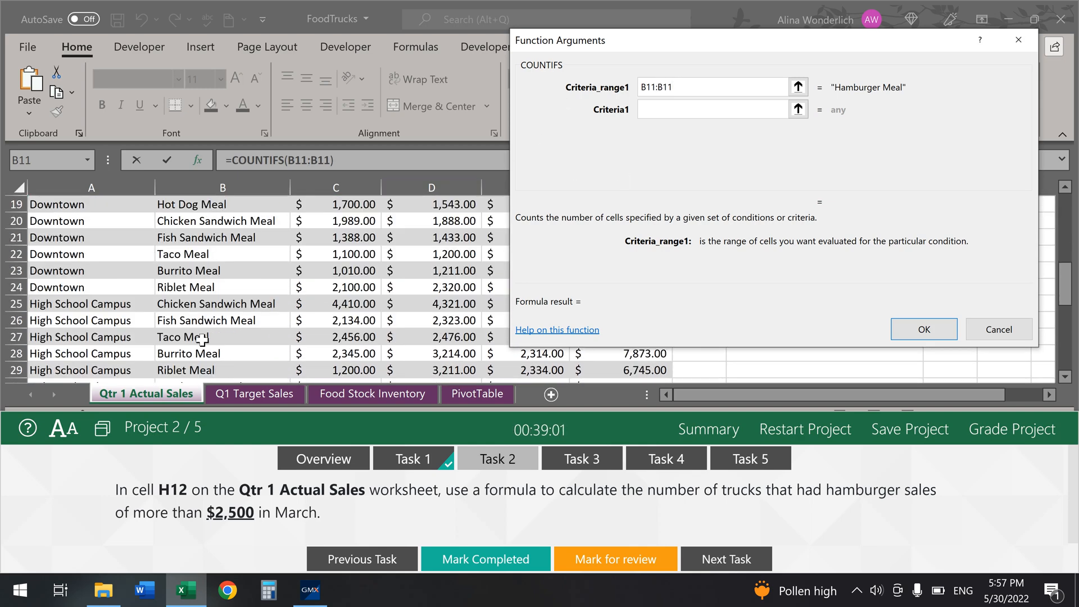
{"action": "scroll", "coordinate": [201, 338], "scroll_direction": "down", "scroll_amount": 6}
{"action": "scroll", "coordinate": [201, 339], "scroll_direction": "up", "scroll_amount": 3}
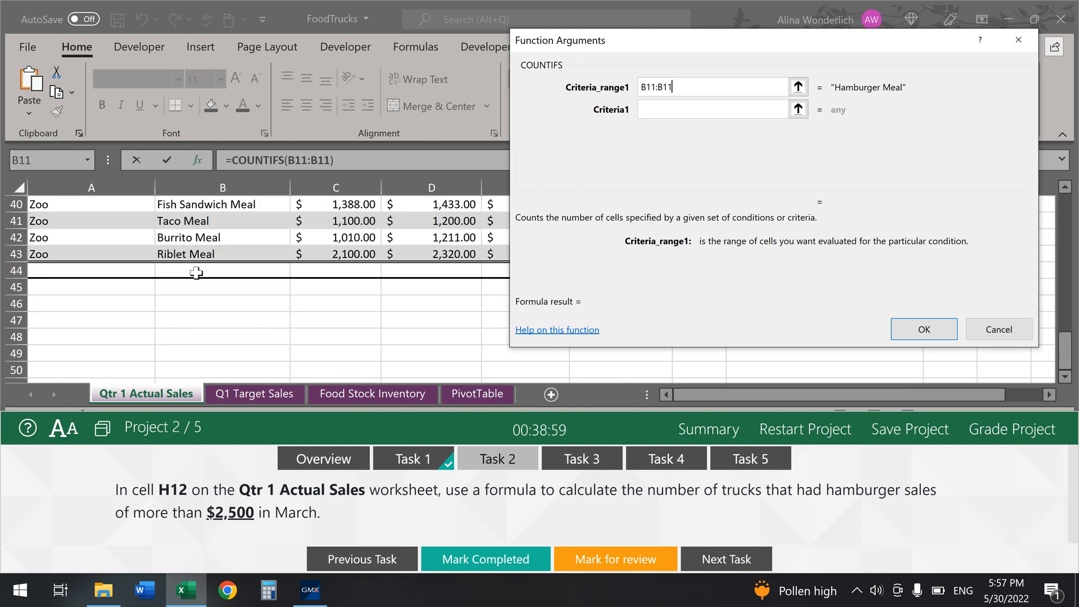
{"action": "key", "text": "BackSpace"}
{"action": "key", "text": "BackSpace"}
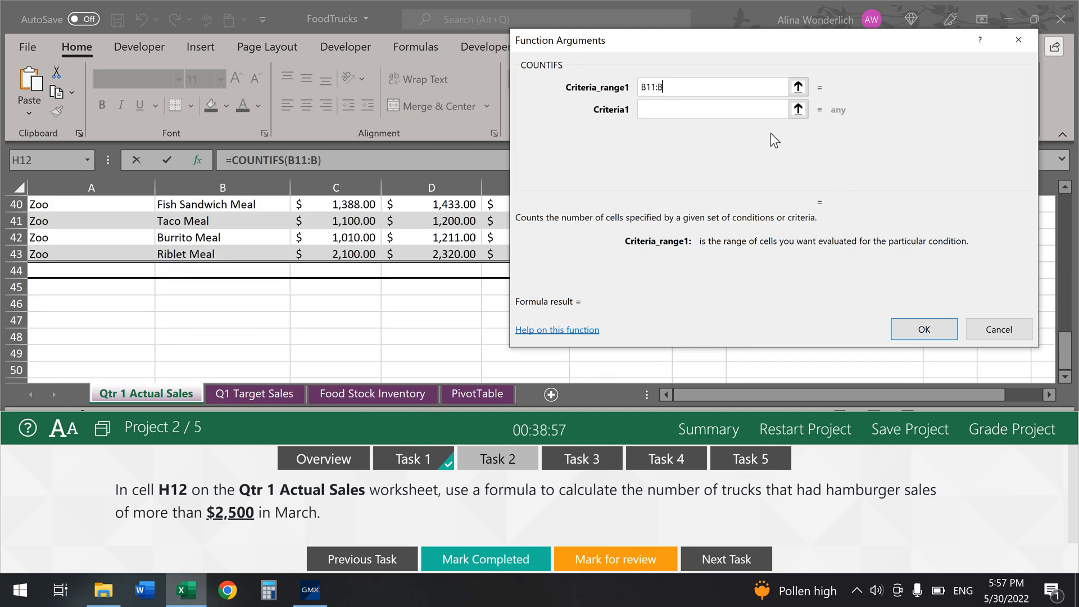
{"action": "type", "text": "43"}
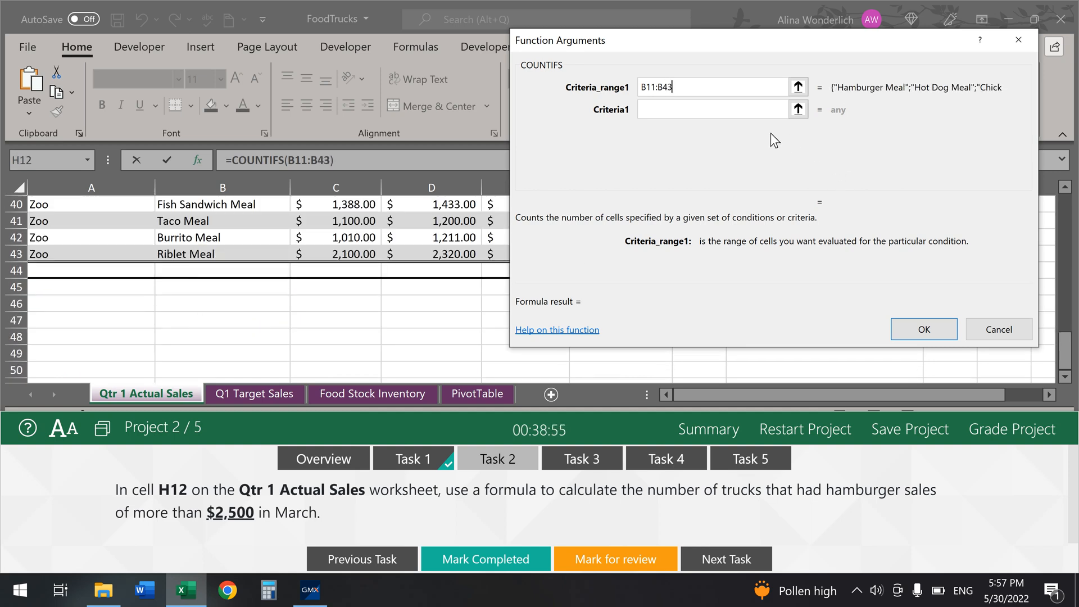
{"action": "left_click", "coordinate": [740, 109]}
{"action": "scroll", "coordinate": [351, 274], "scroll_direction": "up", "scroll_amount": 5}
{"action": "scroll", "coordinate": [352, 274], "scroll_direction": "up", "scroll_amount": 8}
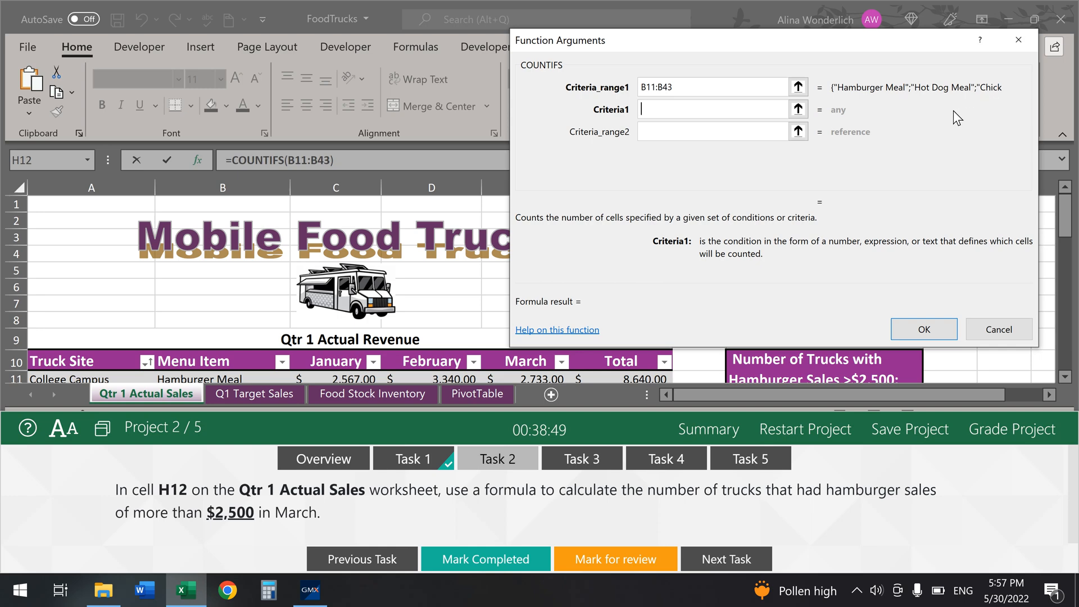
{"action": "scroll", "coordinate": [388, 326], "scroll_direction": "down", "scroll_amount": 1}
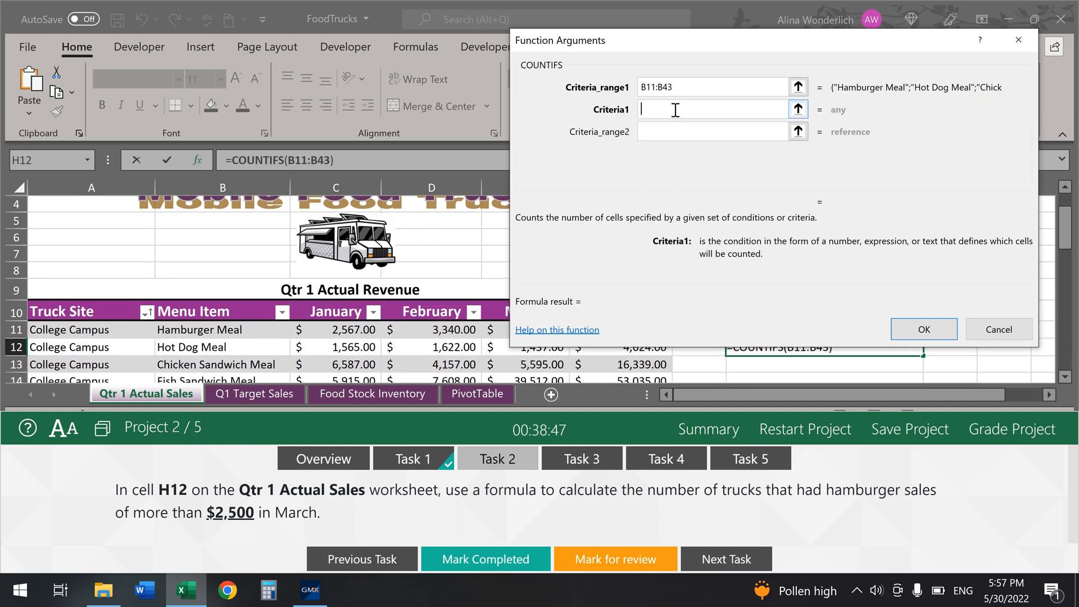
{"action": "type", "text": "Hamburger "}
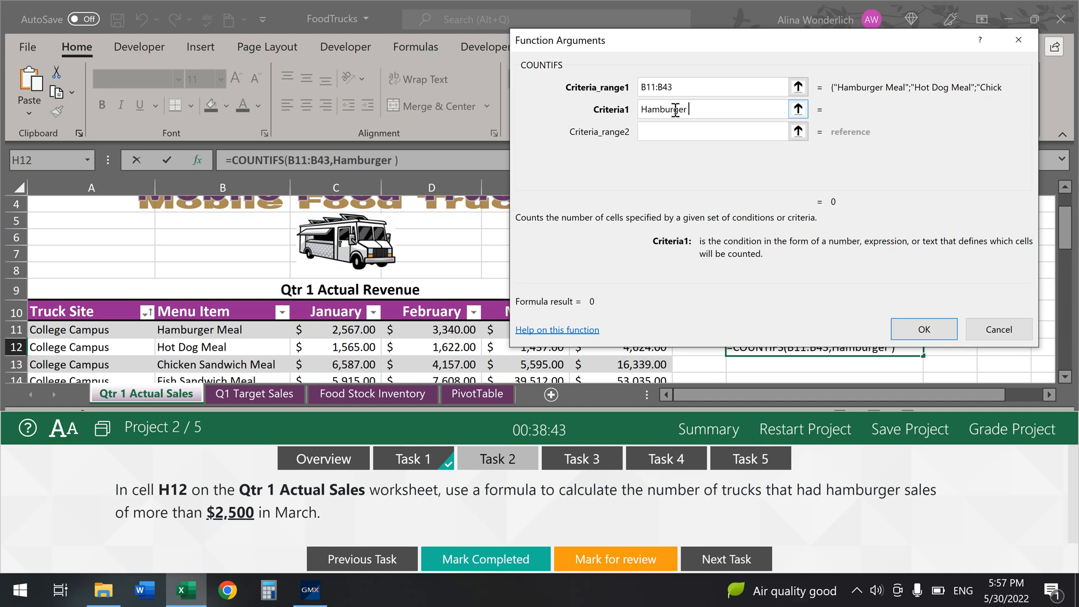
{"action": "type", "text": "Meal"}
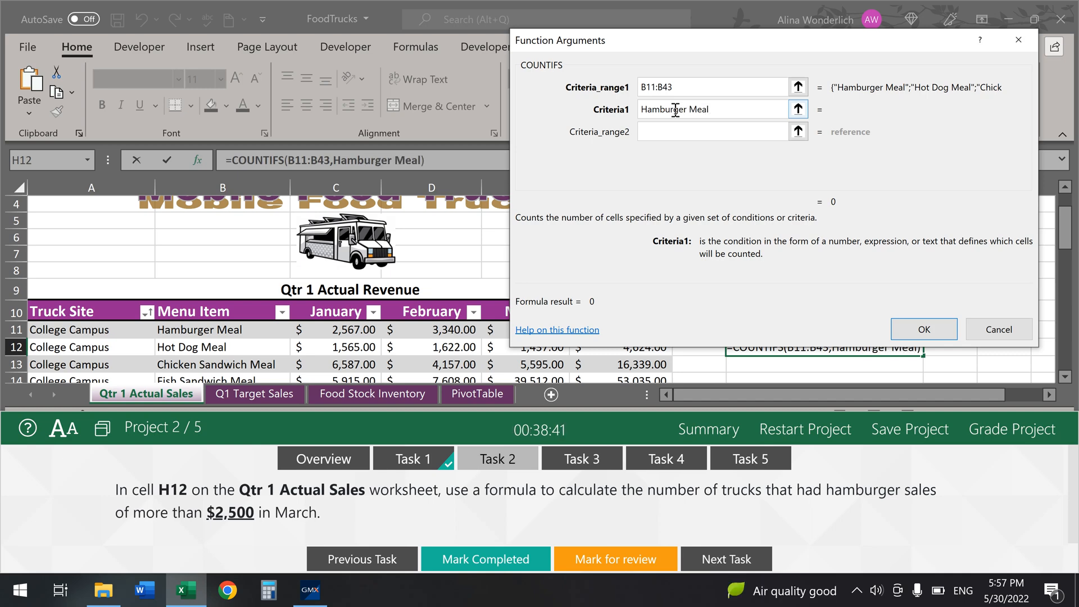
{"action": "left_click", "coordinate": [666, 129]}
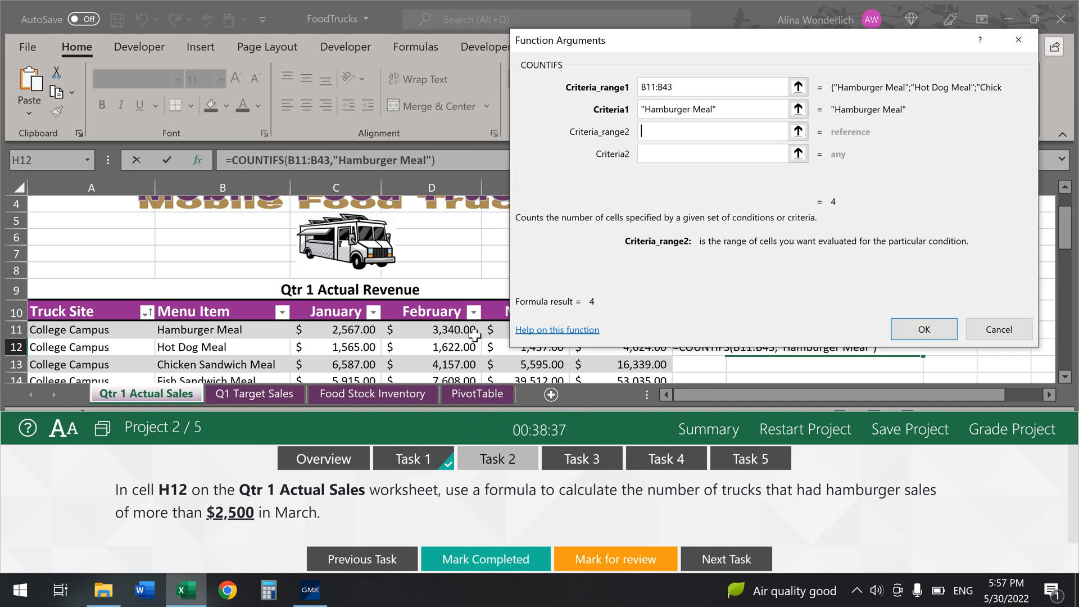
Step: Add range E11:E43 with criterion ">2500" and finish the formula, returning 2
{"action": "left_click_drag", "start_coordinate": [669, 44], "coordinate": [870, 33]}
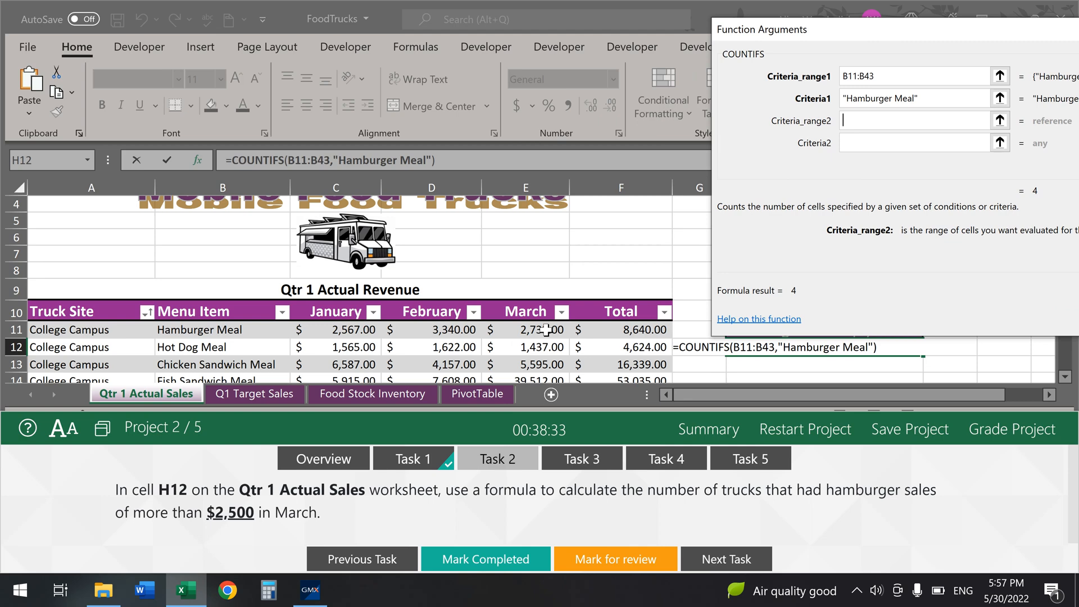
{"action": "type", "text": "e"}
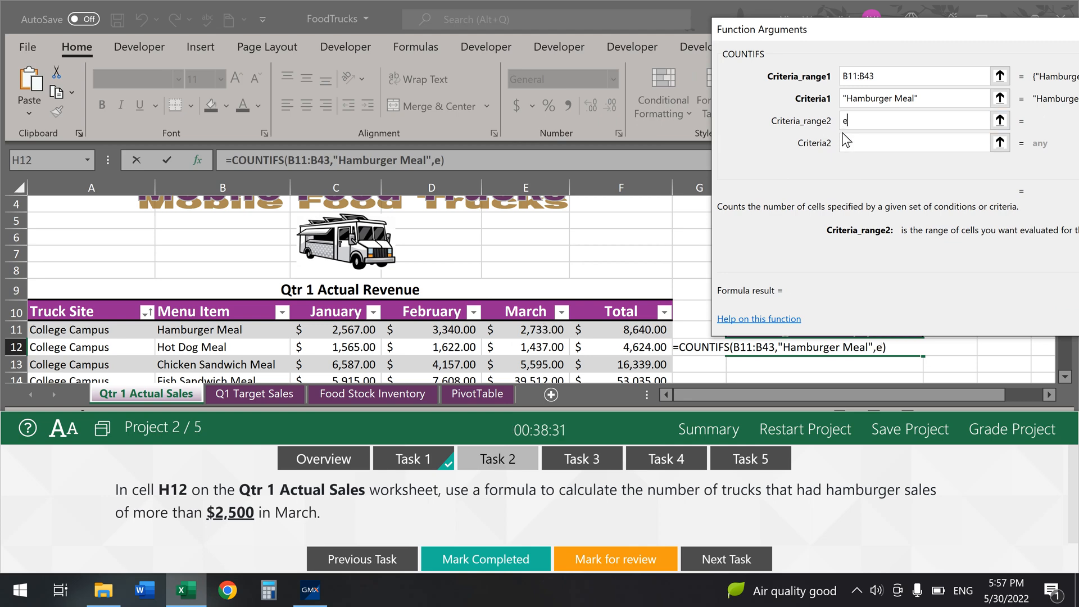
{"action": "type", "text": "11:"}
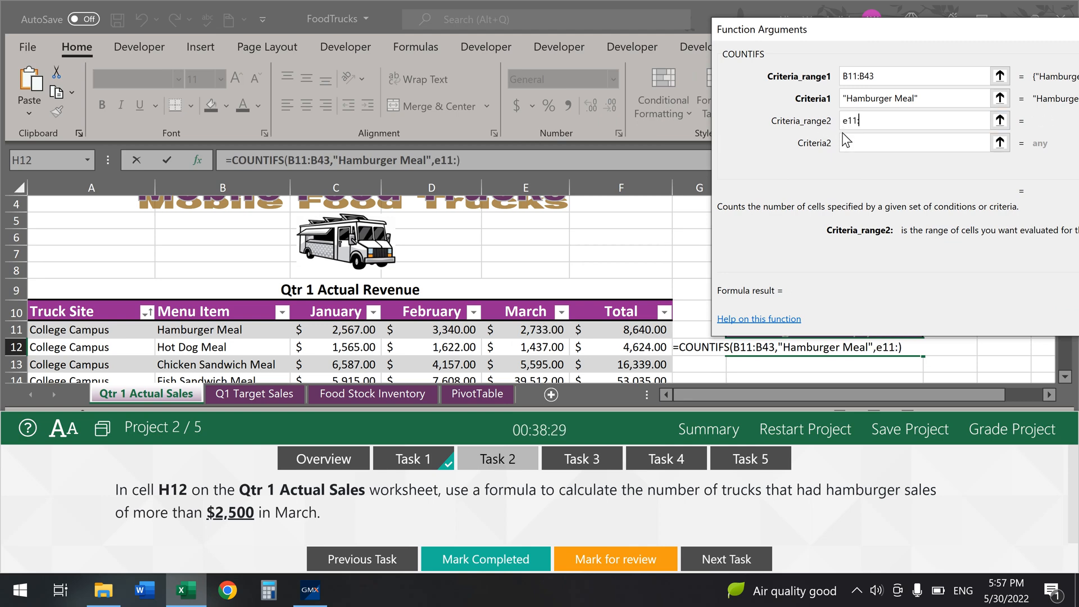
{"action": "type", "text": "e43"}
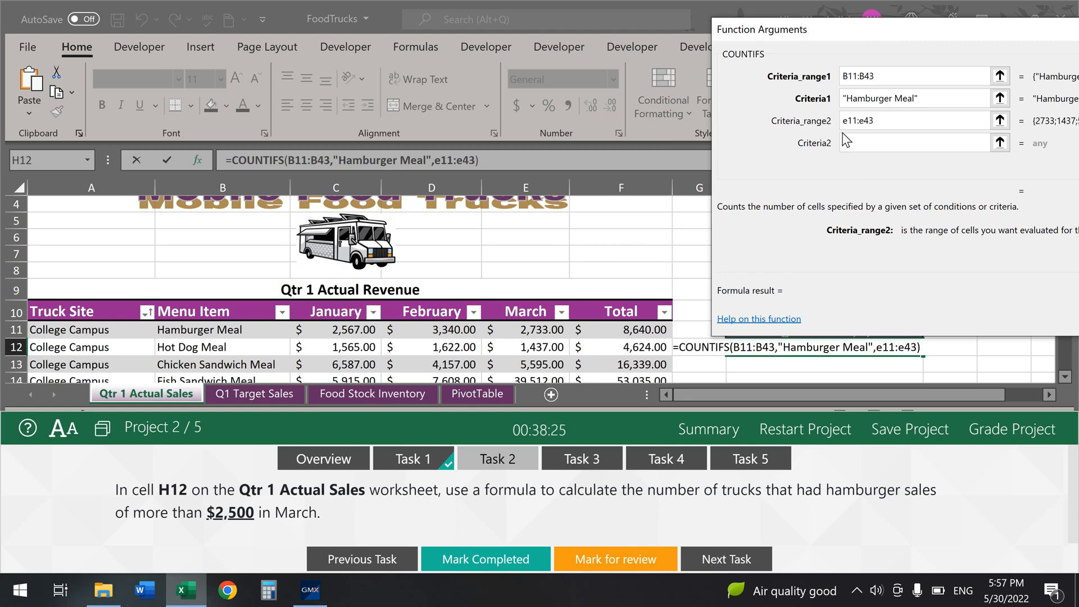
{"action": "left_click", "coordinate": [860, 144]}
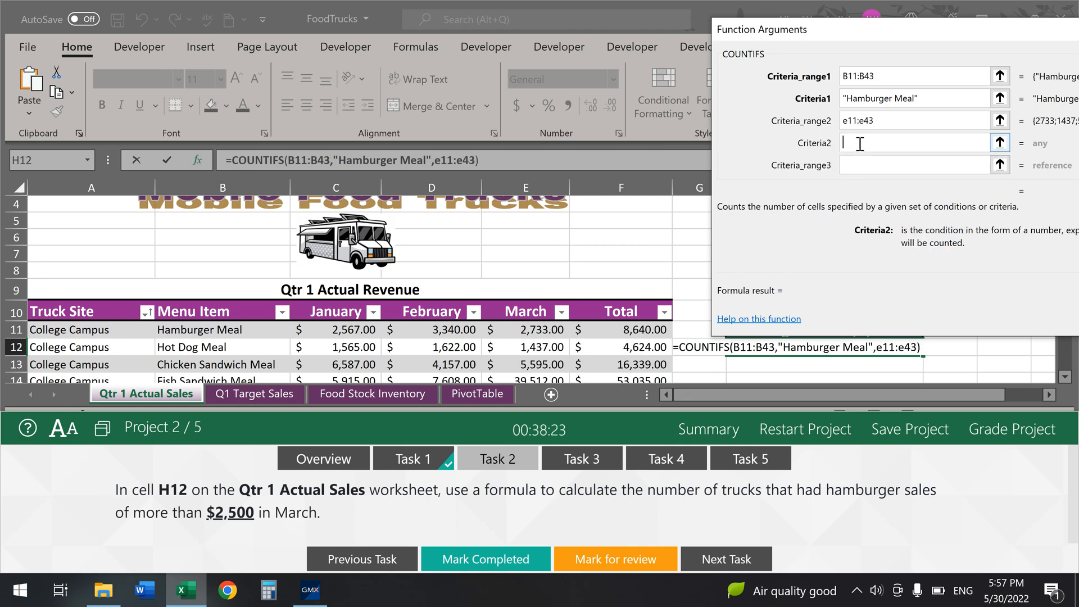
{"action": "type", "text": ">2500"}
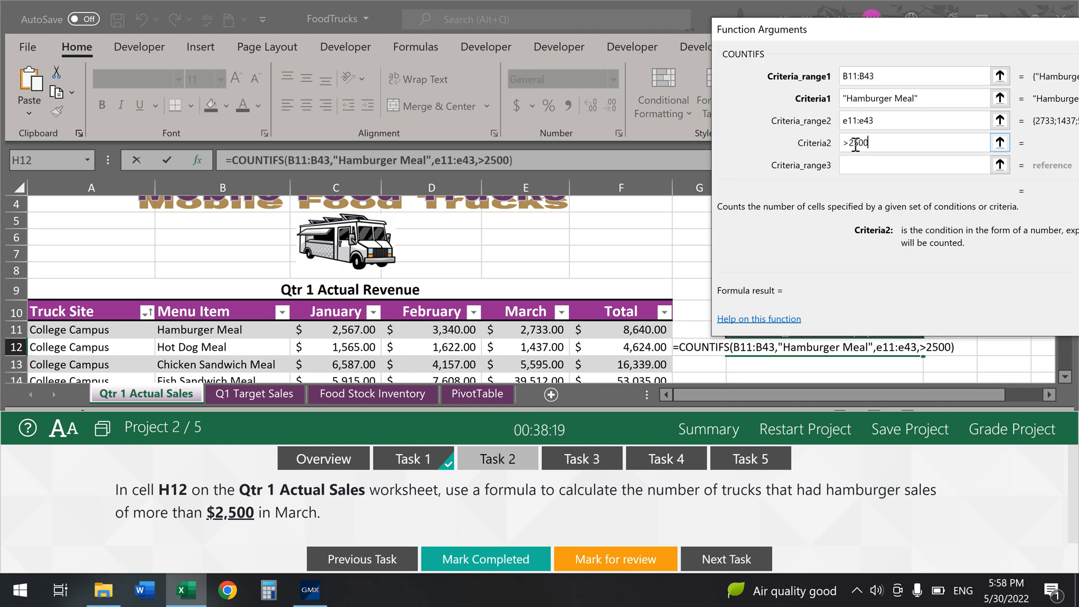
{"action": "left_click_drag", "start_coordinate": [966, 34], "coordinate": [773, 20]}
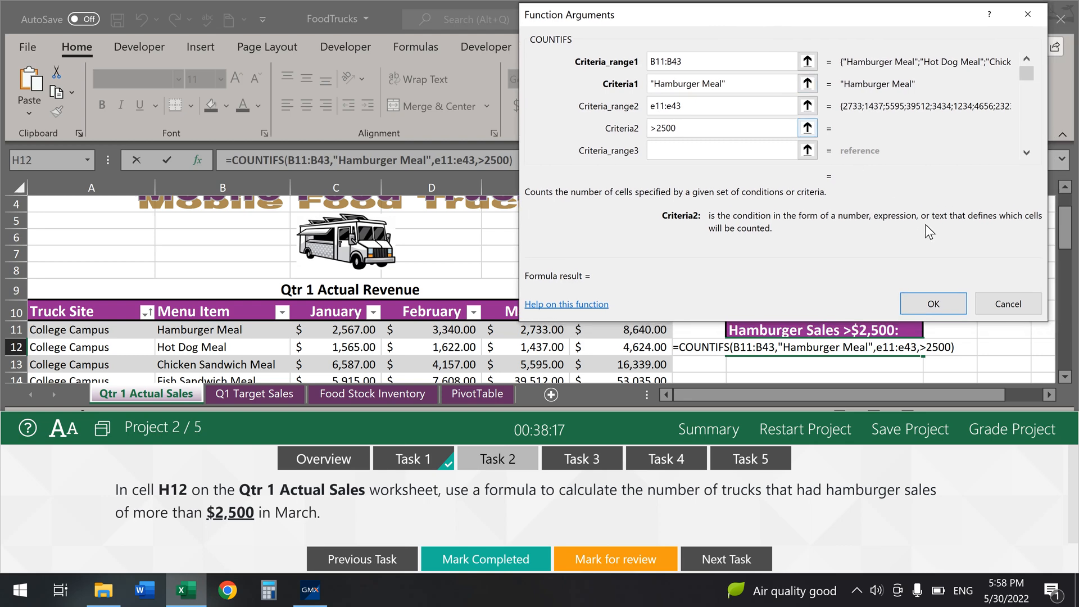
{"action": "left_click", "coordinate": [938, 306]}
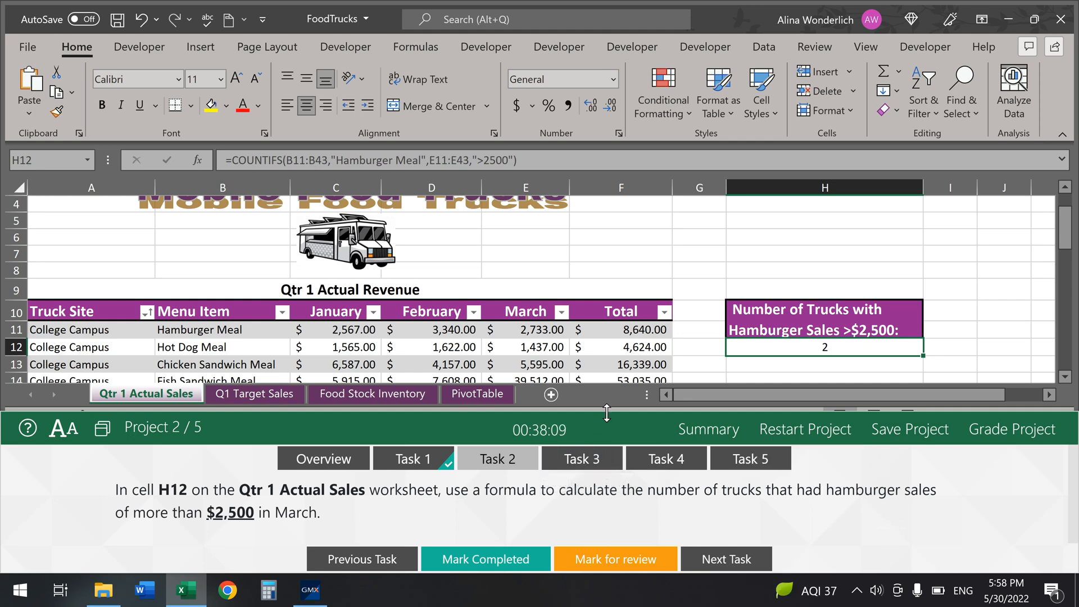
Step: Mark Task 2 completed and bring up the Task 3 instructions
{"action": "mouse_move", "coordinate": [607, 412]}
{"action": "left_mouse_down"}
{"action": "mouse_move", "coordinate": [600, 441]}
{"action": "mouse_move", "coordinate": [601, 412]}
{"action": "left_mouse_up"}
{"action": "left_click", "coordinate": [481, 567]}
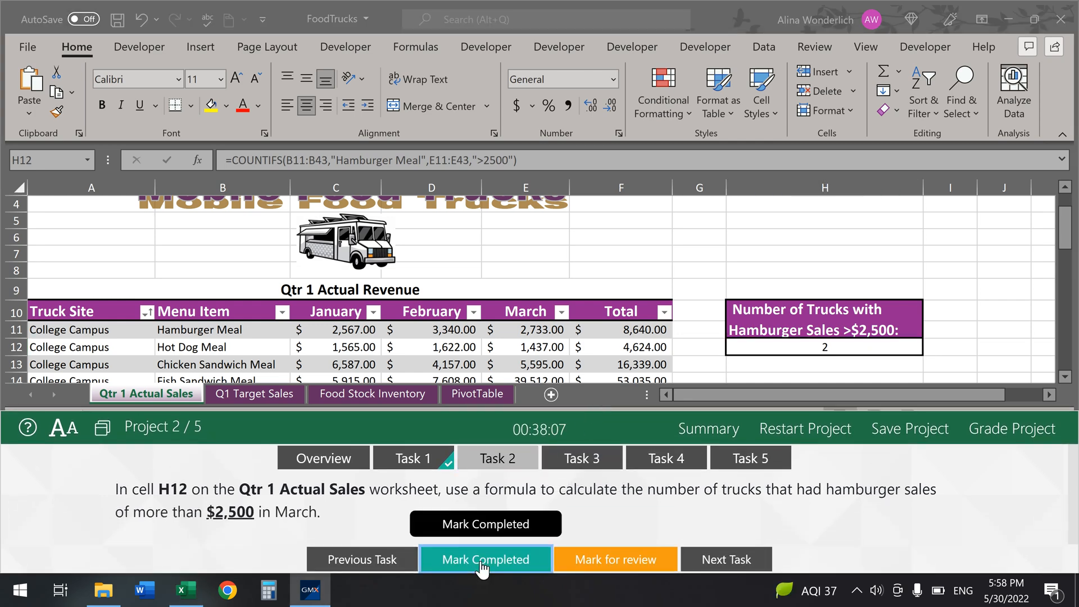
{"action": "left_click", "coordinate": [604, 467]}
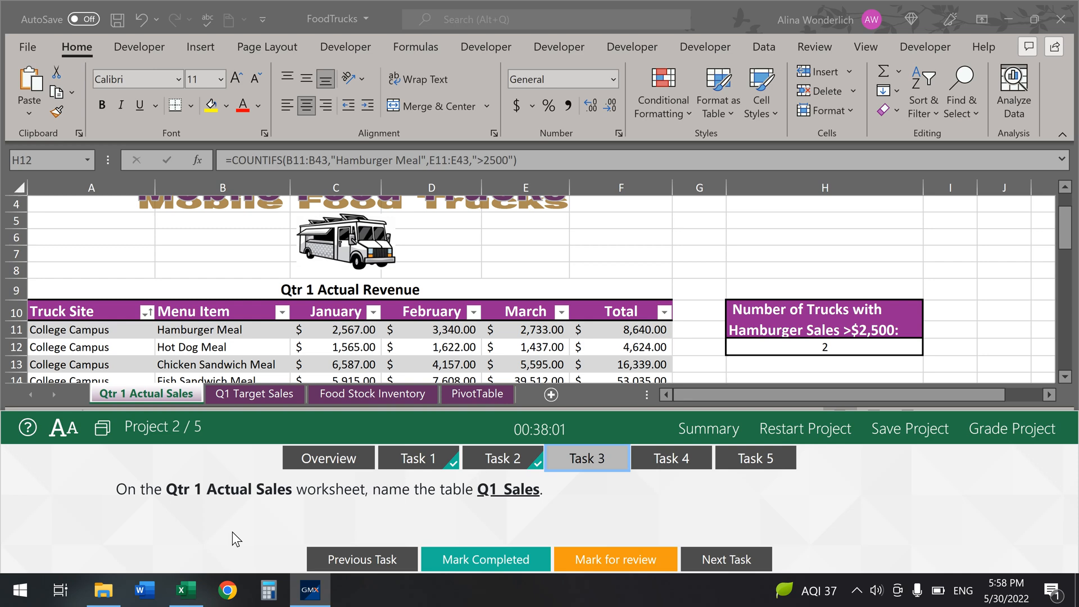
Step: Rename the Qtr 1 sales table to Q1_Sales and mark the task completed
{"action": "left_click", "coordinate": [437, 330]}
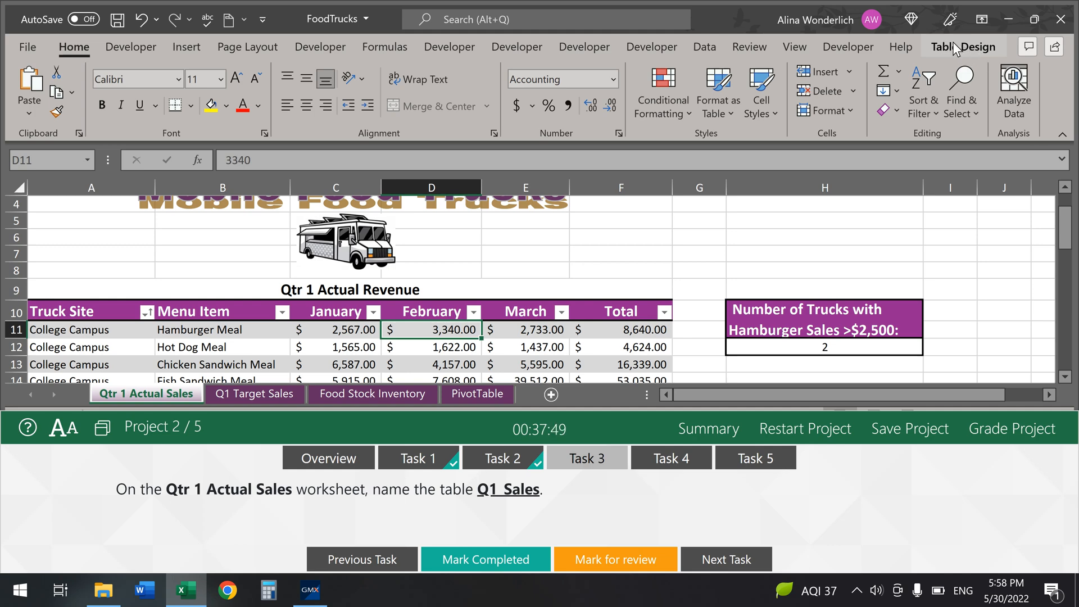
{"action": "left_click", "coordinate": [965, 49]}
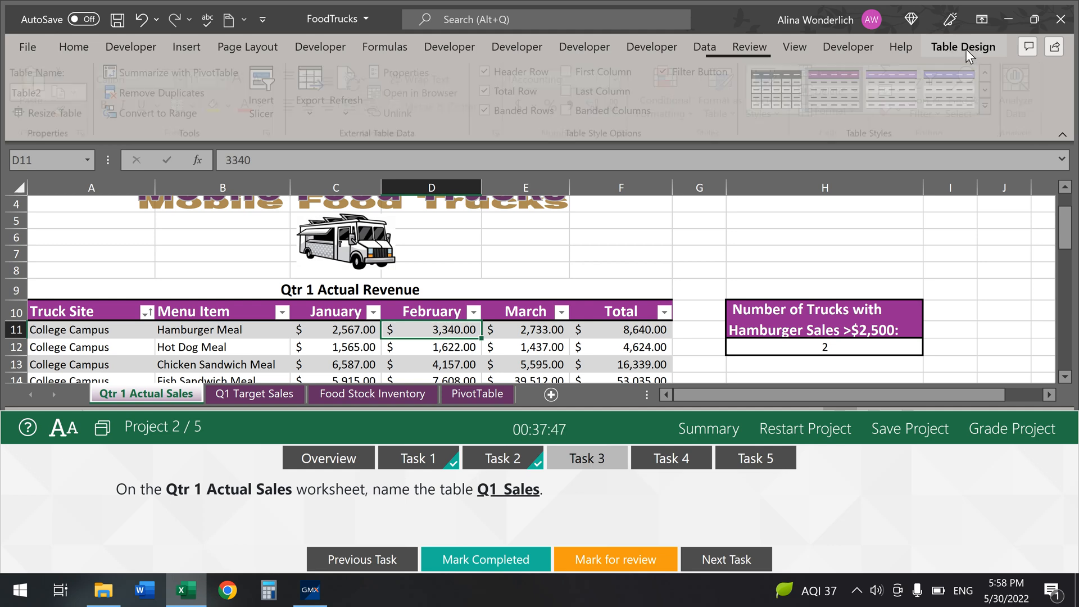
{"action": "left_click", "coordinate": [33, 93]}
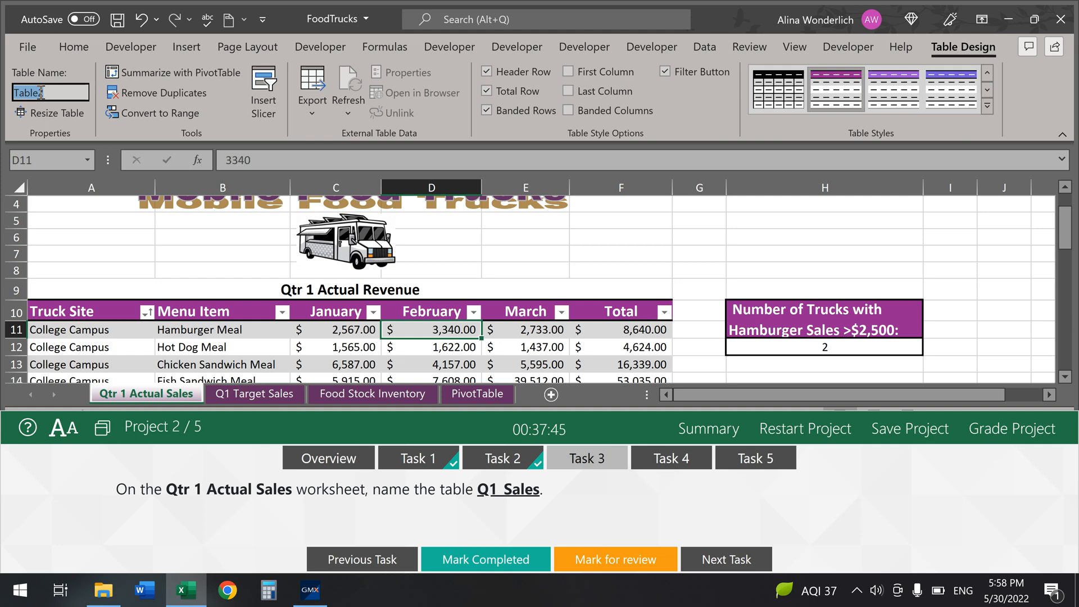
{"action": "type", "text": "Q1_"}
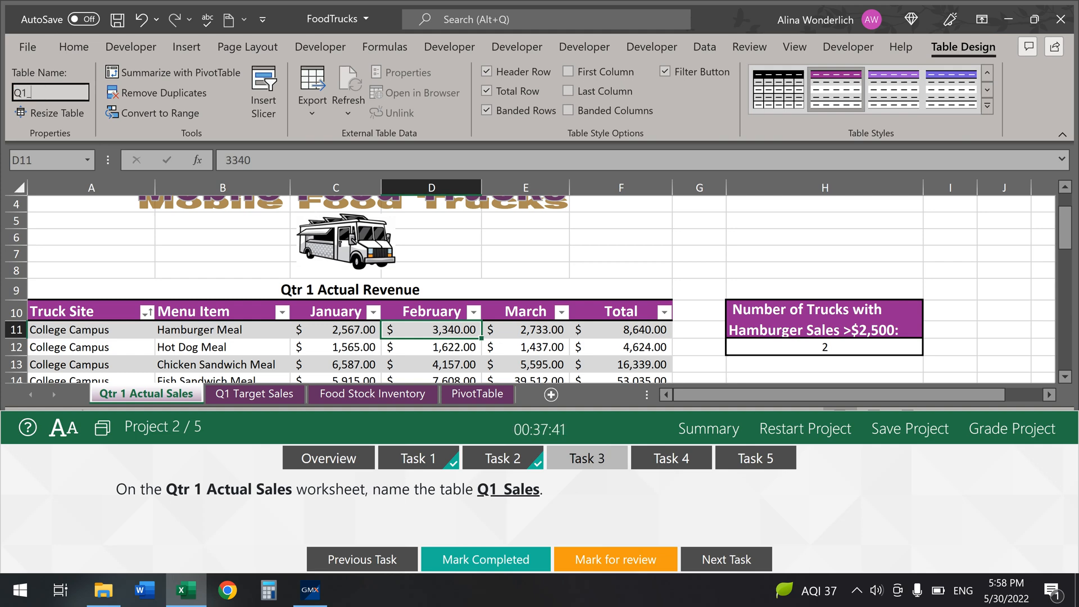
{"action": "type", "text": "Sales"}
{"action": "key", "text": "Return"}
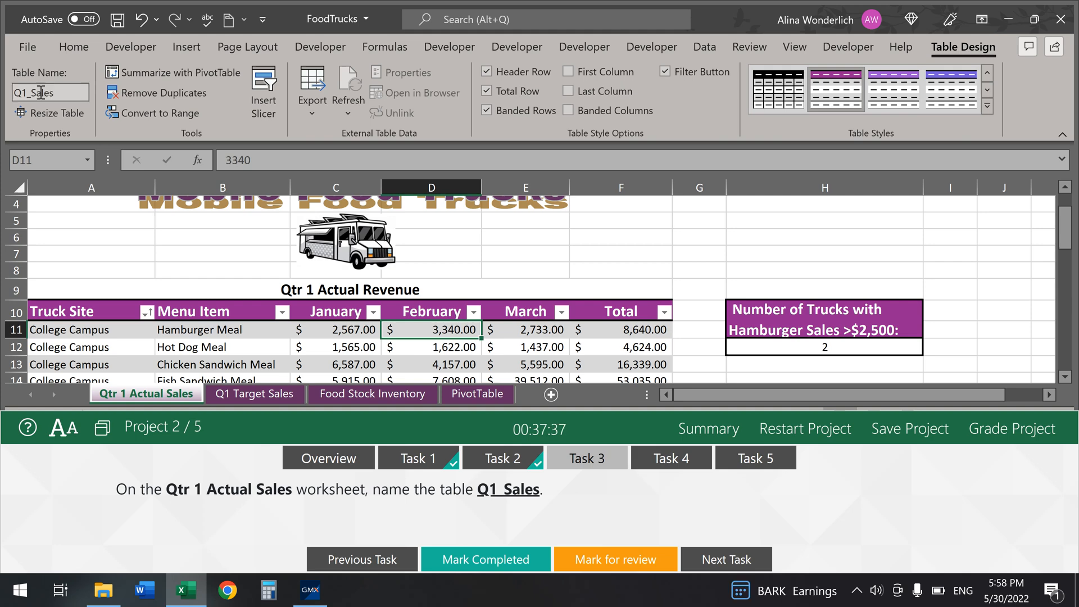
{"action": "left_click", "coordinate": [512, 566]}
{"action": "left_click", "coordinate": [687, 467]}
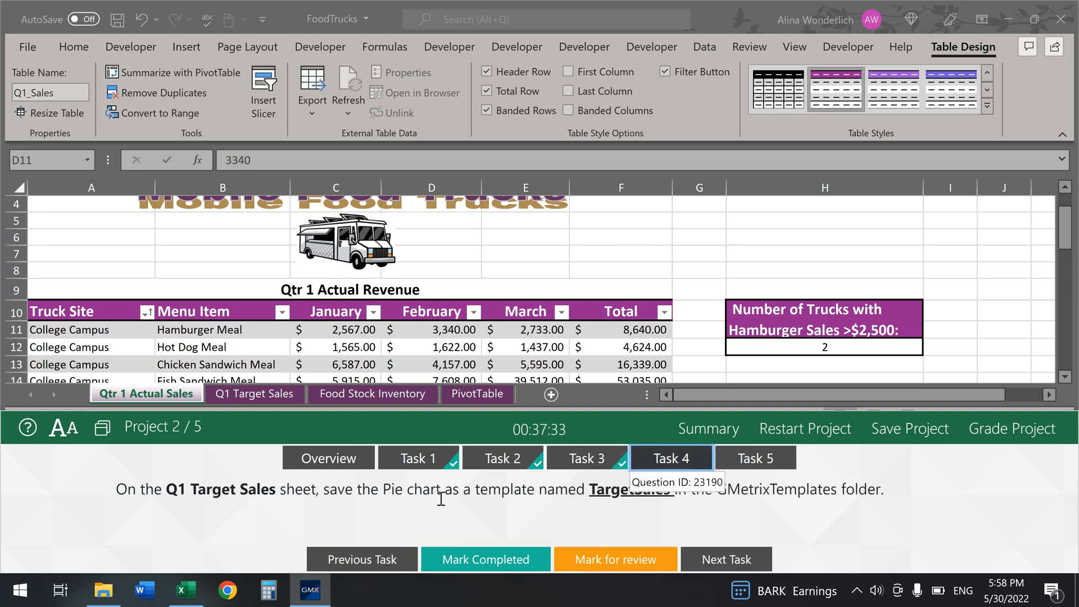
Step: Start saving the Q1 TARGET REVENUE pie chart as a chart template named TargetSales
{"action": "left_click", "coordinate": [242, 395]}
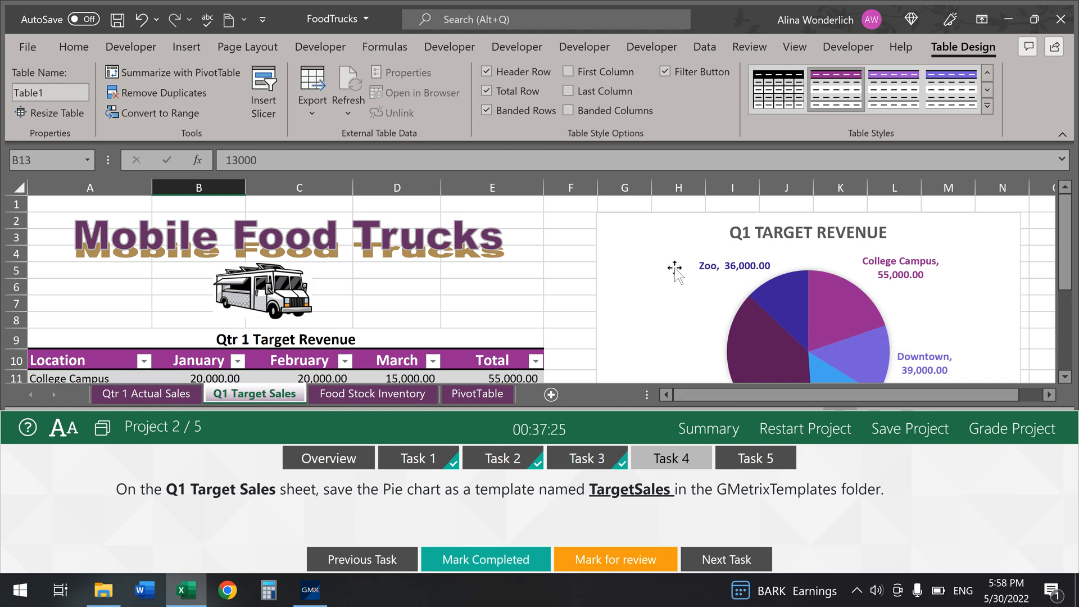
{"action": "left_click", "coordinate": [715, 234]}
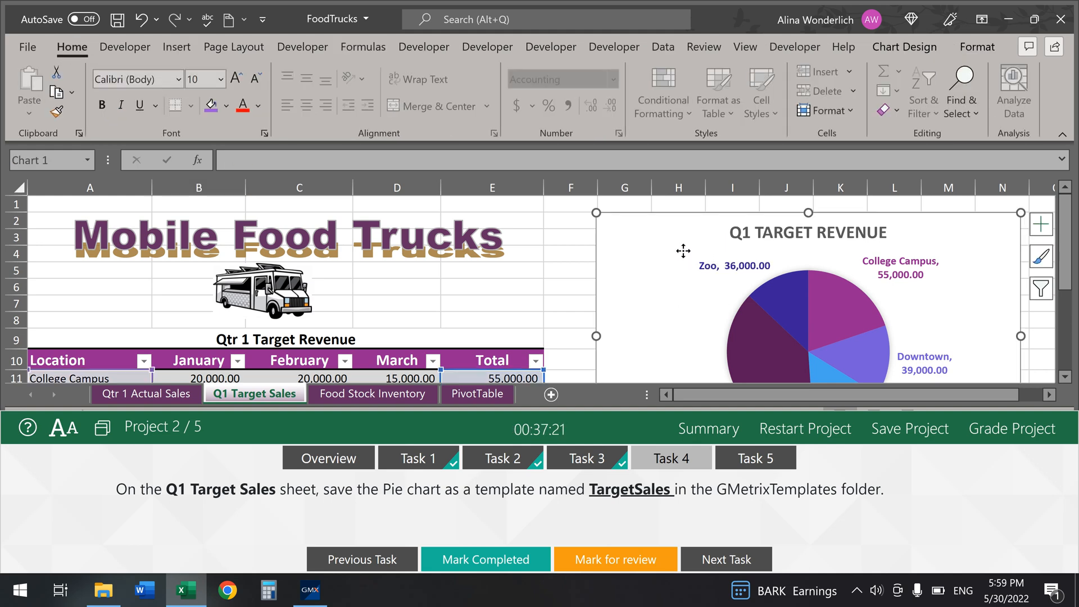
{"action": "right_click", "coordinate": [682, 250]}
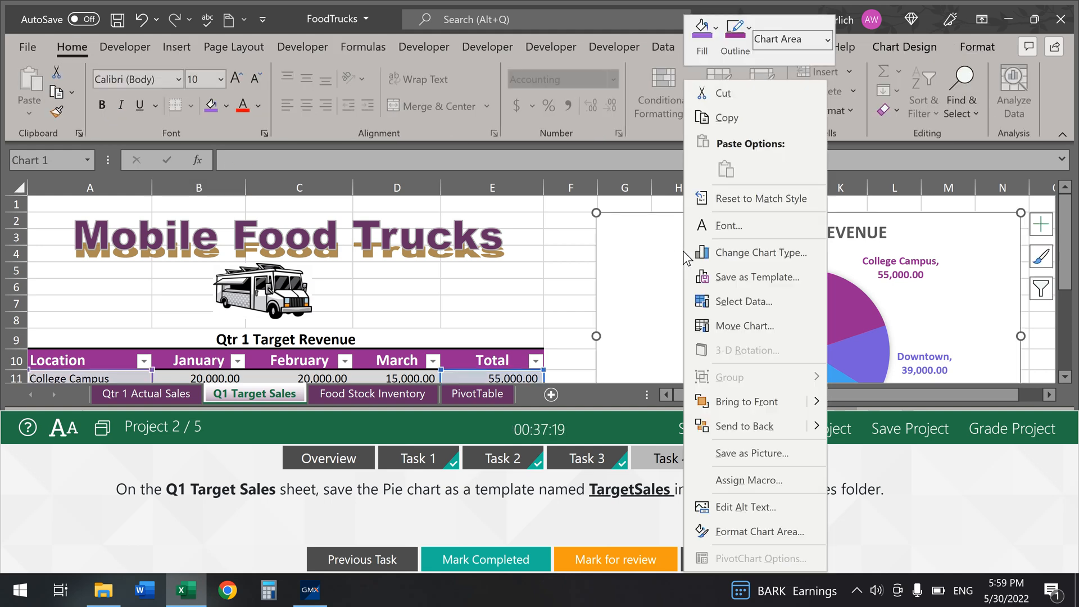
{"action": "left_click", "coordinate": [731, 277]}
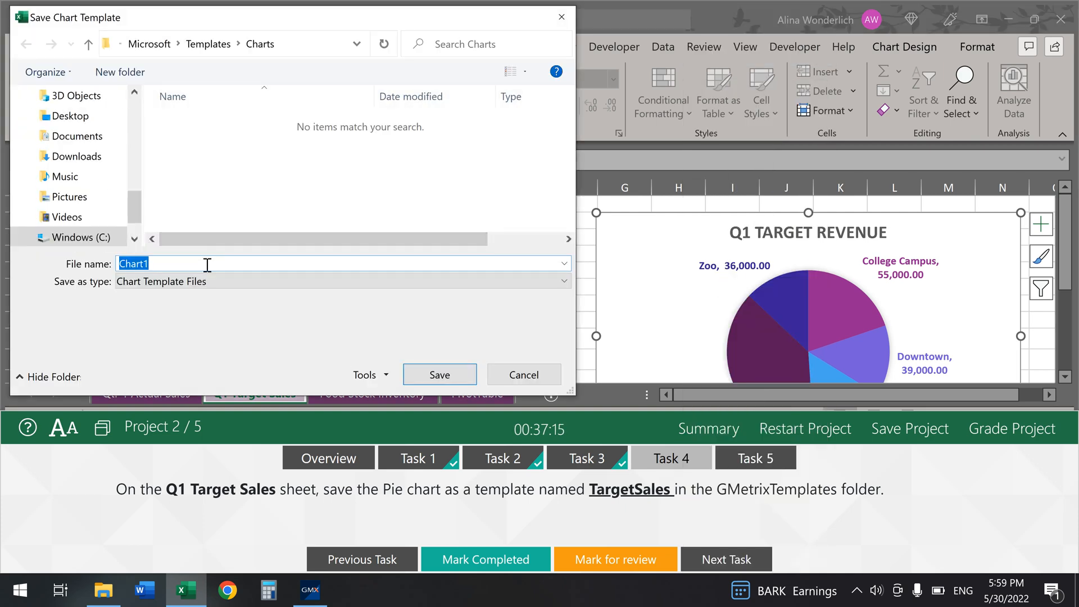
{"action": "type", "text": "TagetSa"}
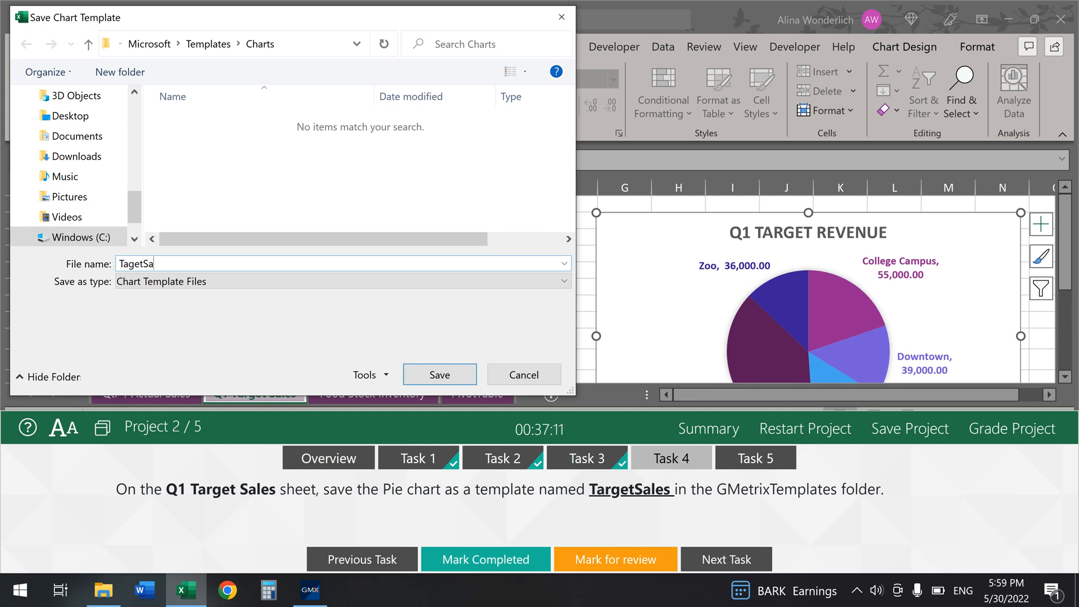
{"action": "left_click", "coordinate": [132, 264]}
{"action": "type", "text": "r"}
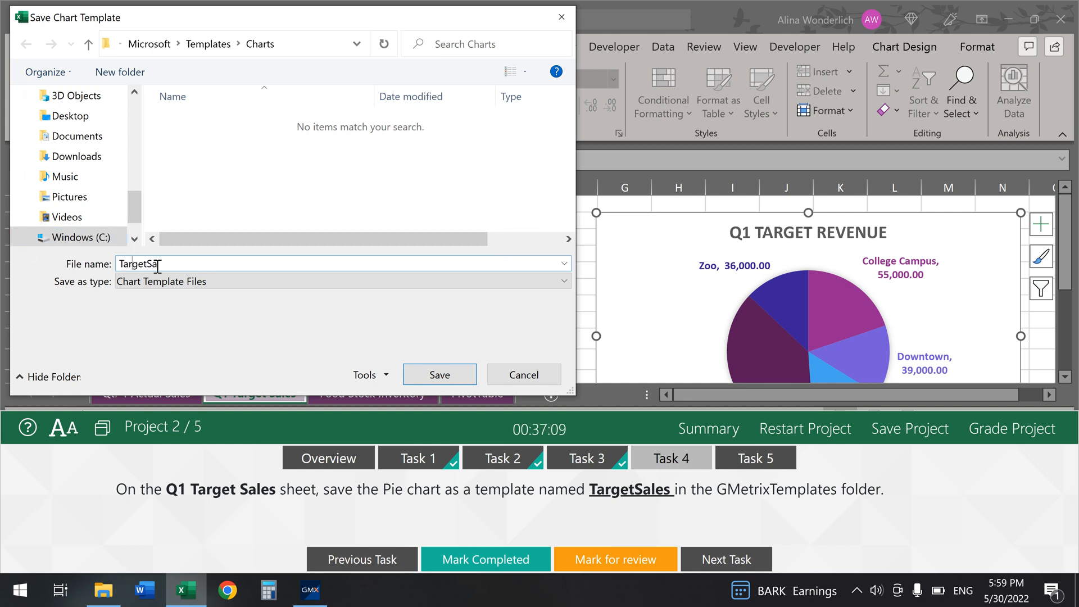
{"action": "left_click", "coordinate": [170, 264]}
{"action": "type", "text": "les"}
Step: Save the TargetSales template in Documents > GMetrixTemplates and mark the task completed
{"action": "left_click", "coordinate": [120, 43]}
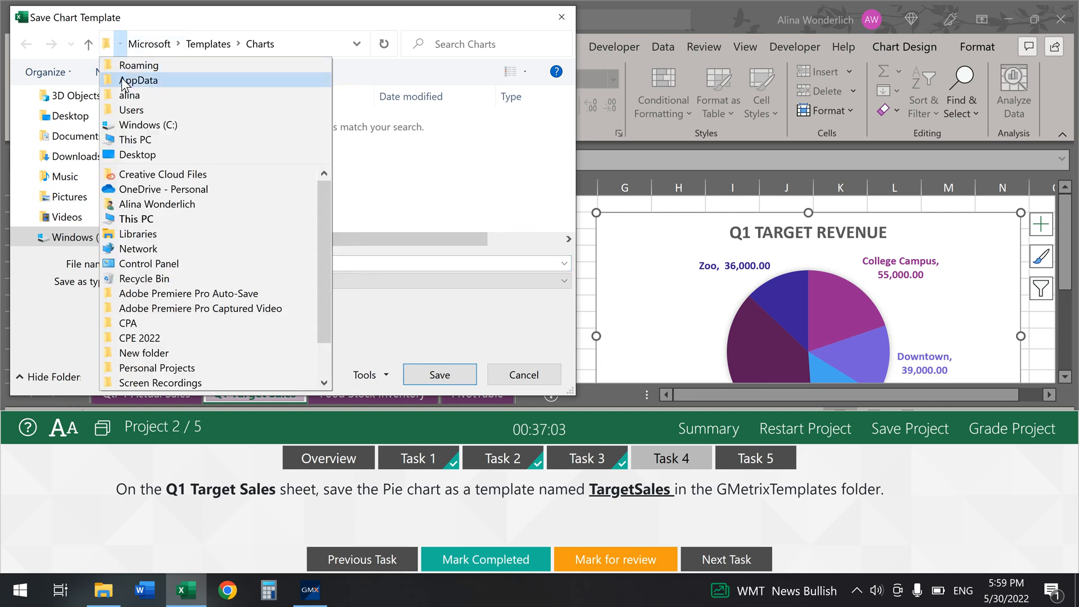
{"action": "left_click", "coordinate": [124, 95]}
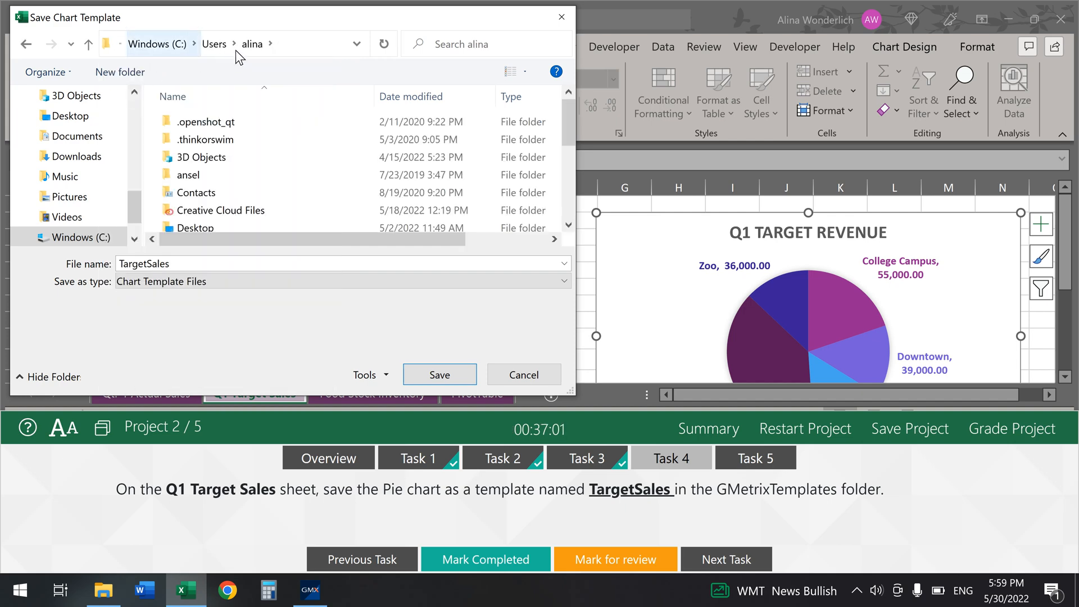
{"action": "left_click", "coordinate": [270, 45]}
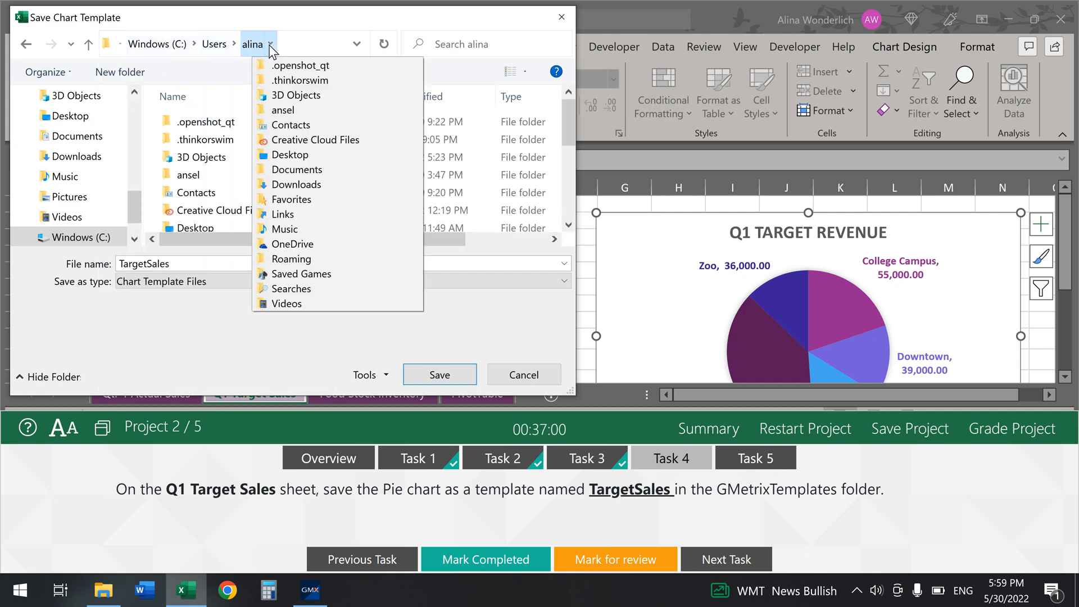
{"action": "left_click", "coordinate": [297, 169]}
{"action": "double_click", "coordinate": [230, 124]}
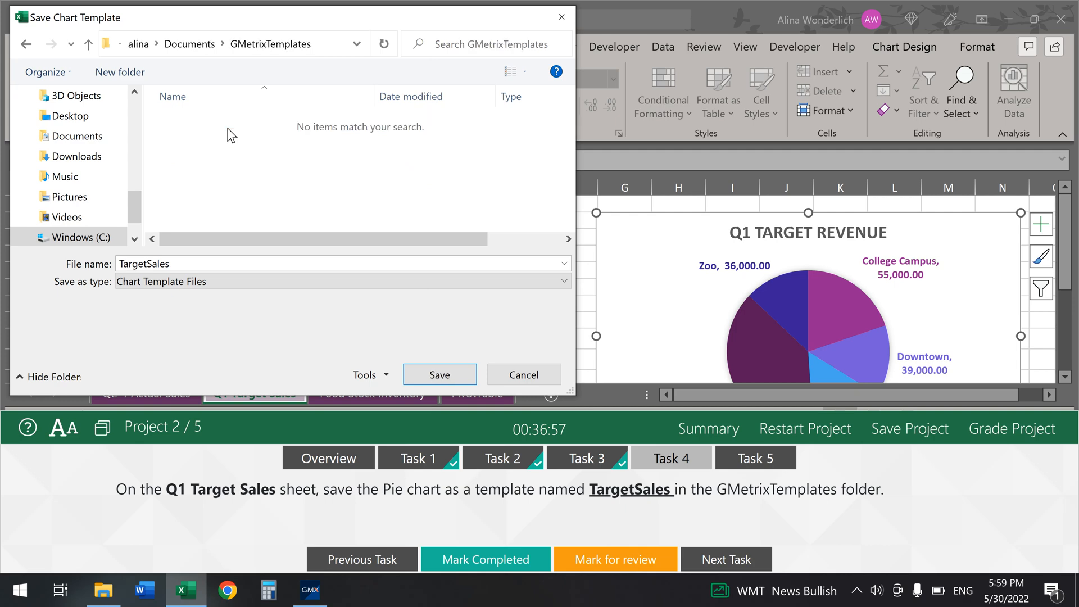
{"action": "left_click", "coordinate": [448, 372]}
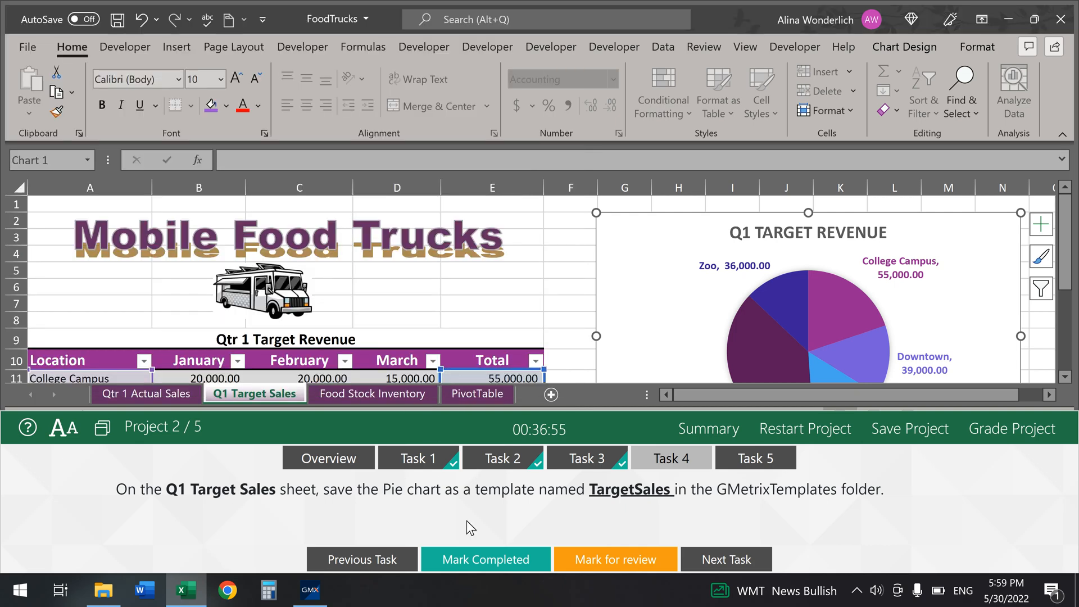
{"action": "left_click", "coordinate": [497, 564]}
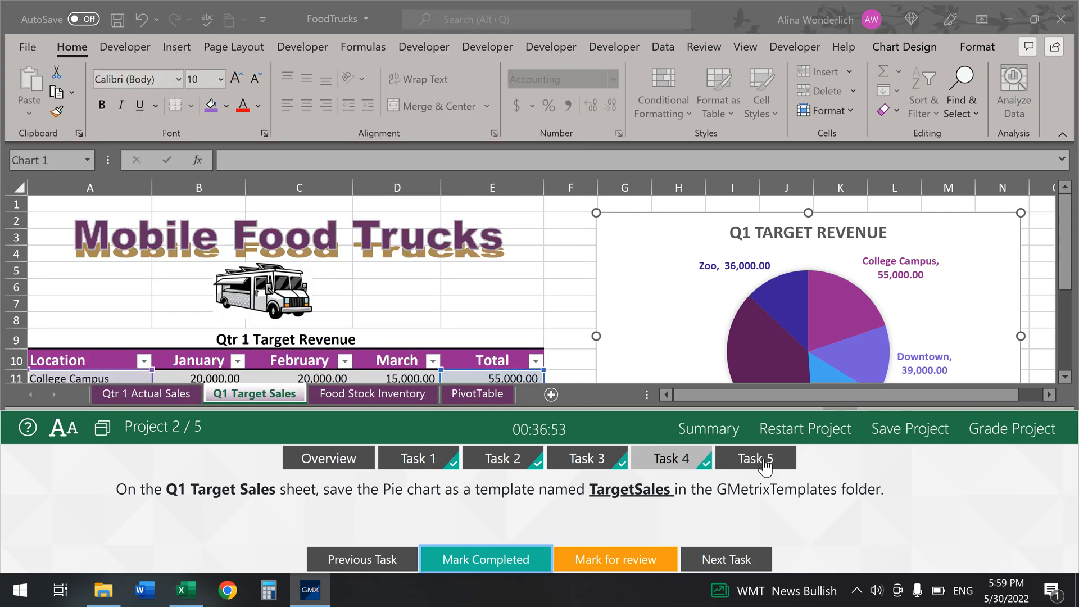
{"action": "left_click", "coordinate": [739, 463]}
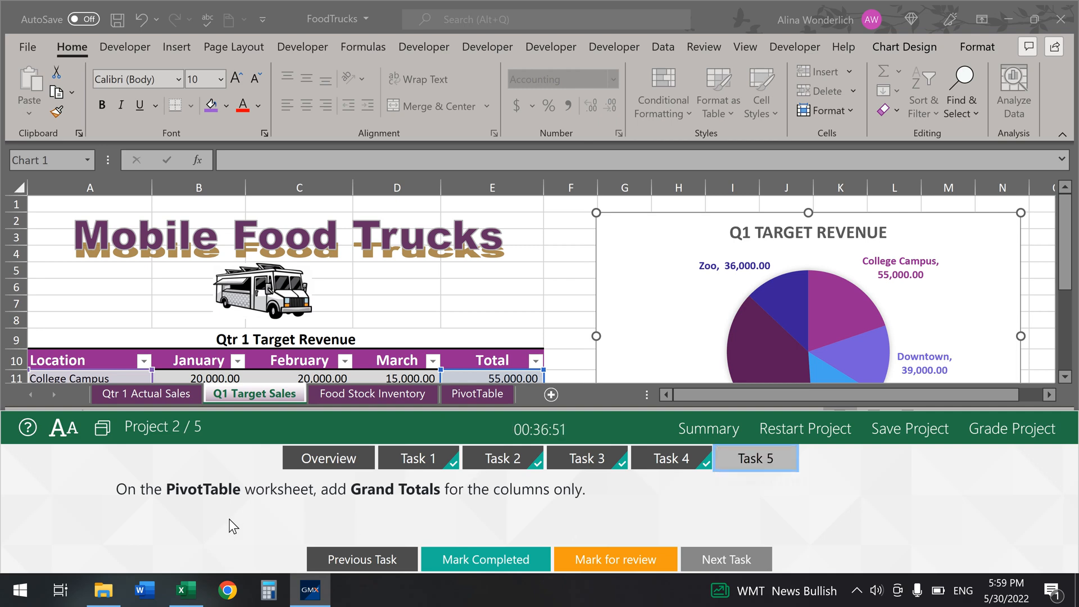
Step: Set the PivotTable sheet's pivot to show grand totals on columns only, then mark it completed
{"action": "left_click", "coordinate": [476, 395]}
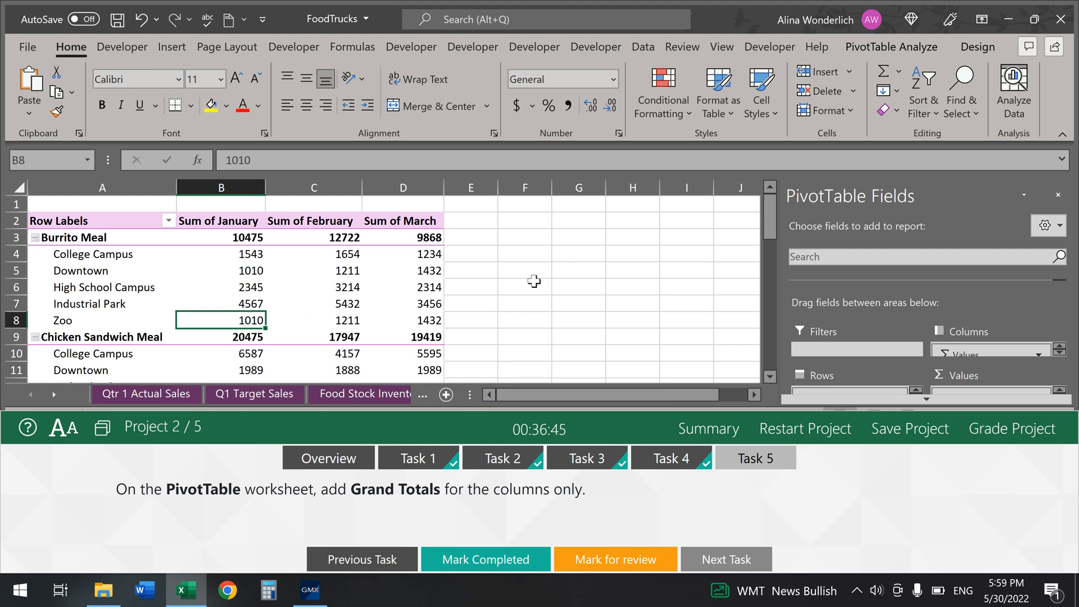
{"action": "left_click", "coordinate": [251, 255]}
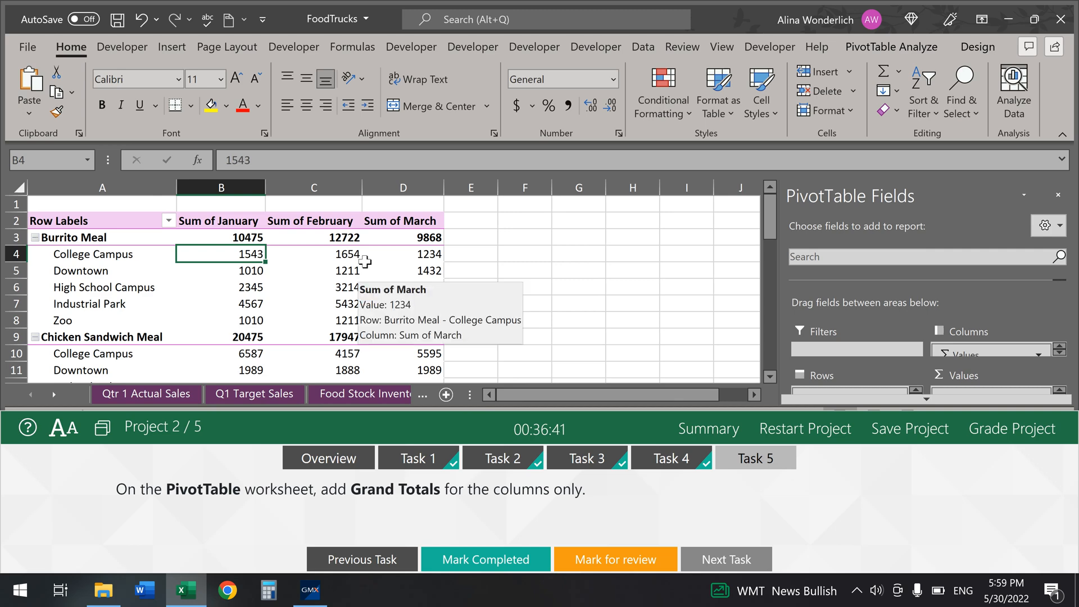
{"action": "left_click", "coordinate": [891, 49]}
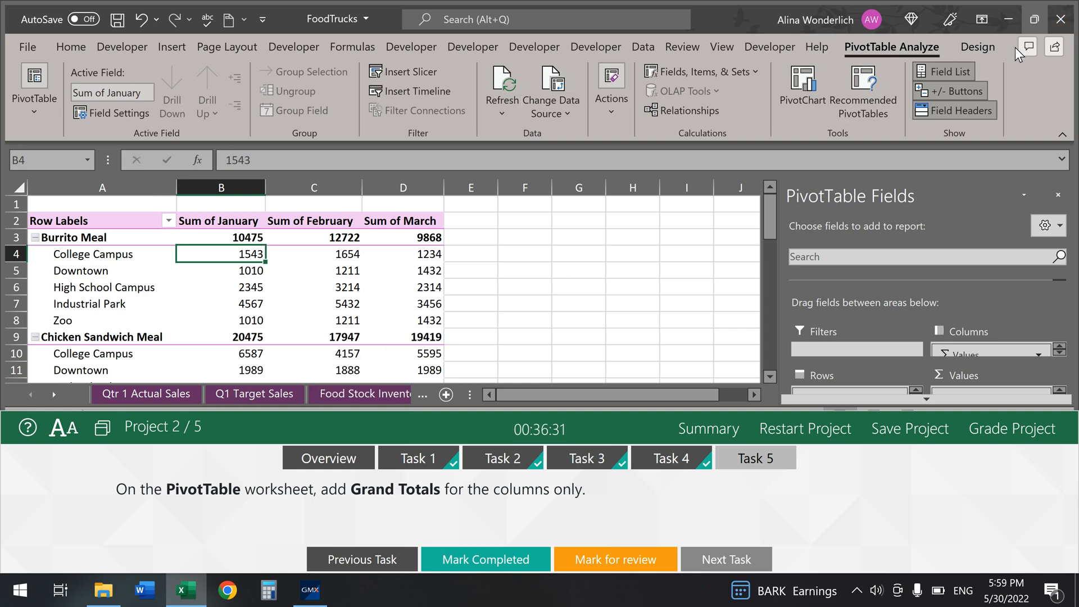
{"action": "left_click", "coordinate": [978, 47]}
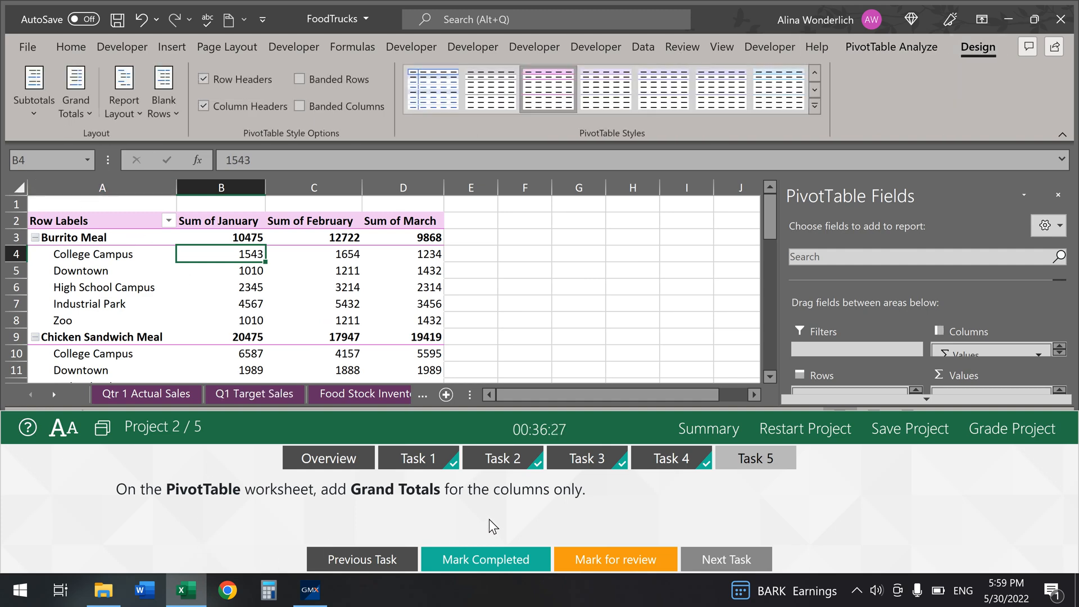
{"action": "left_click", "coordinate": [85, 115]}
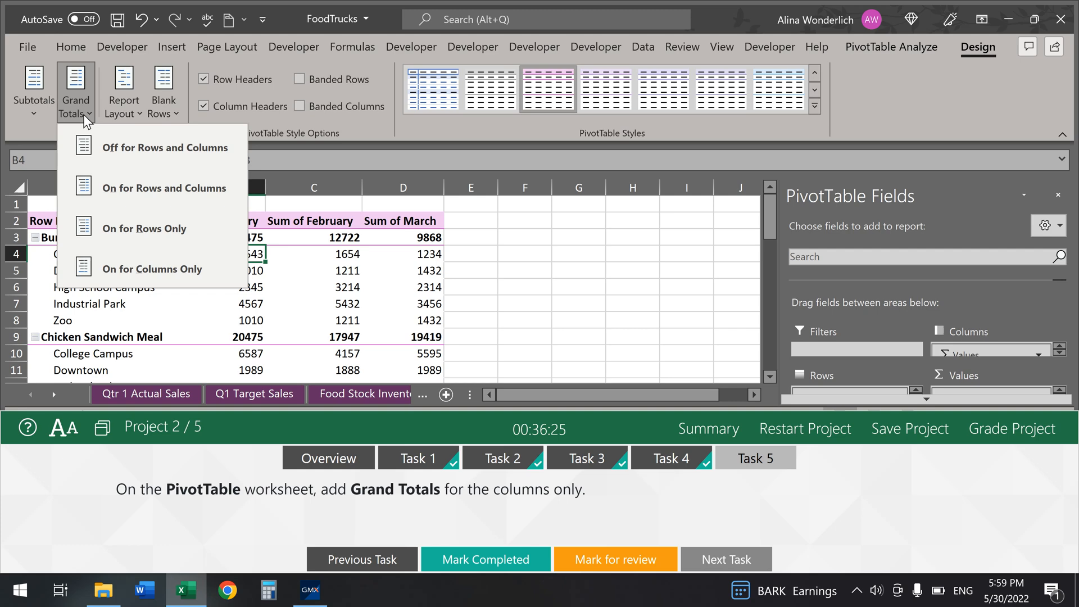
{"action": "left_click", "coordinate": [150, 267]}
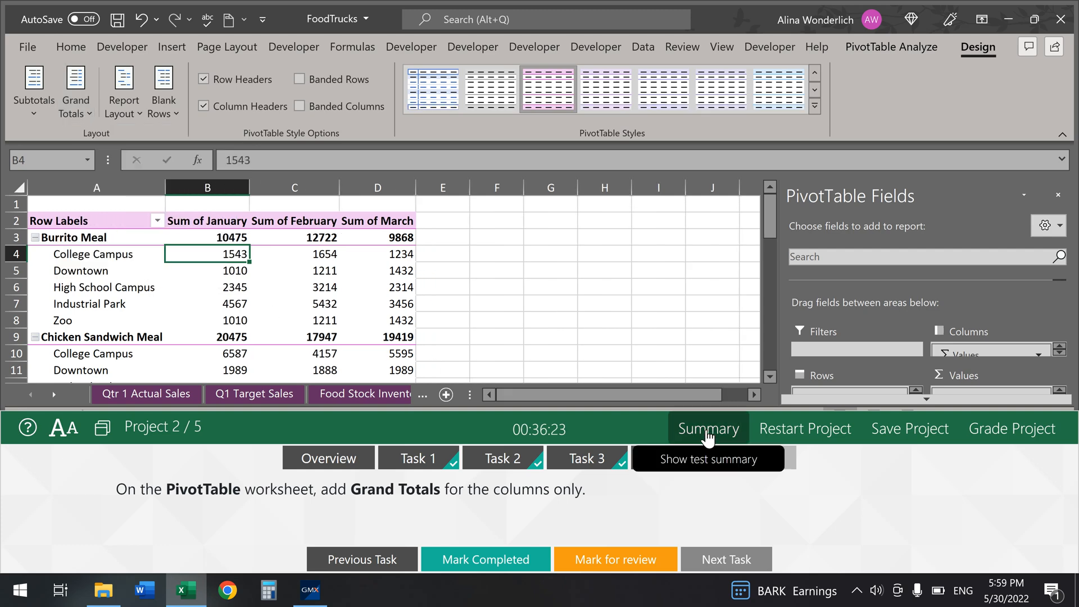
{"action": "left_click", "coordinate": [488, 564]}
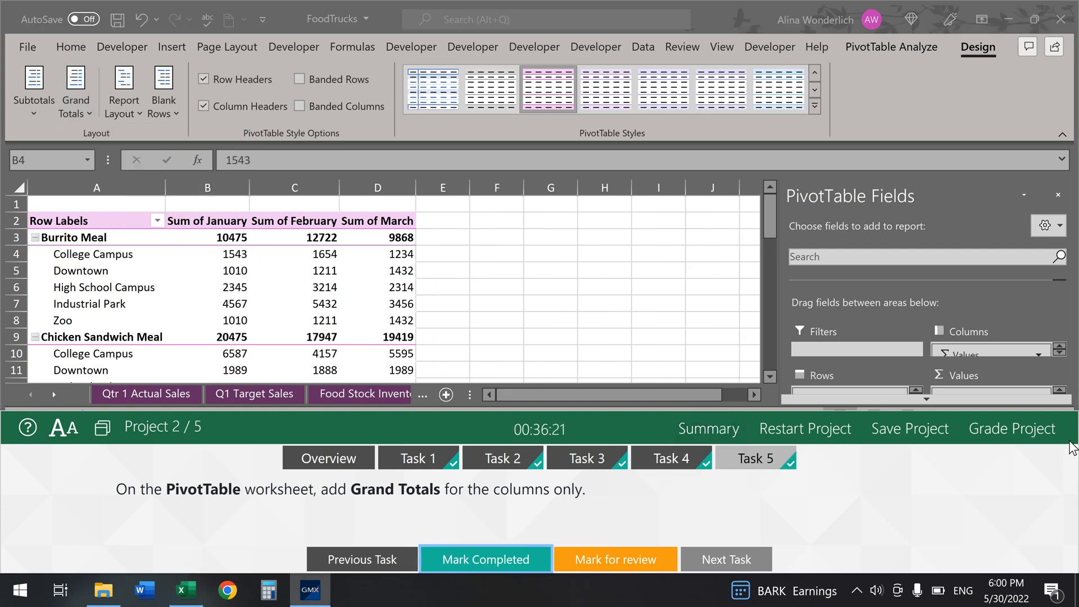
Step: Submit the previous project, protect the workbook structure with the required password, and mark Task 1 done
{"action": "left_click", "coordinate": [1052, 438]}
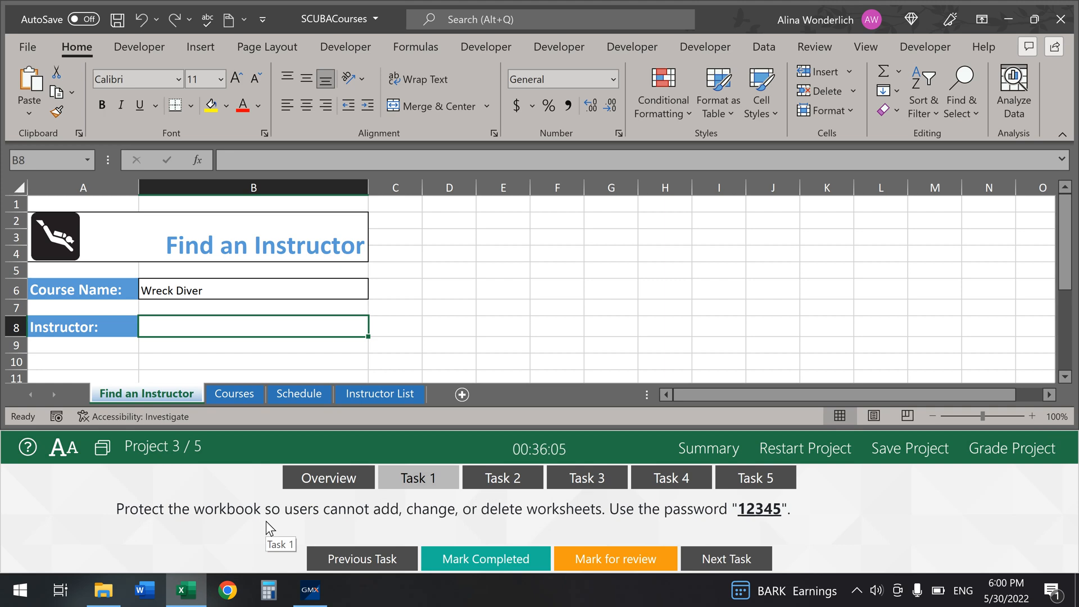
{"action": "left_click", "coordinate": [20, 39]}
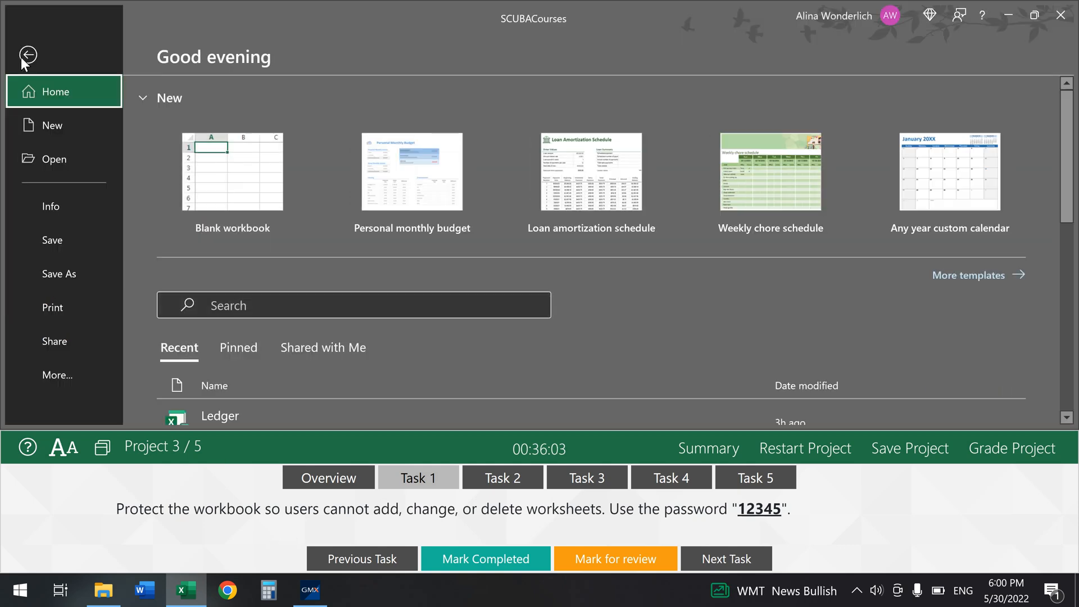
{"action": "left_click", "coordinate": [45, 209]}
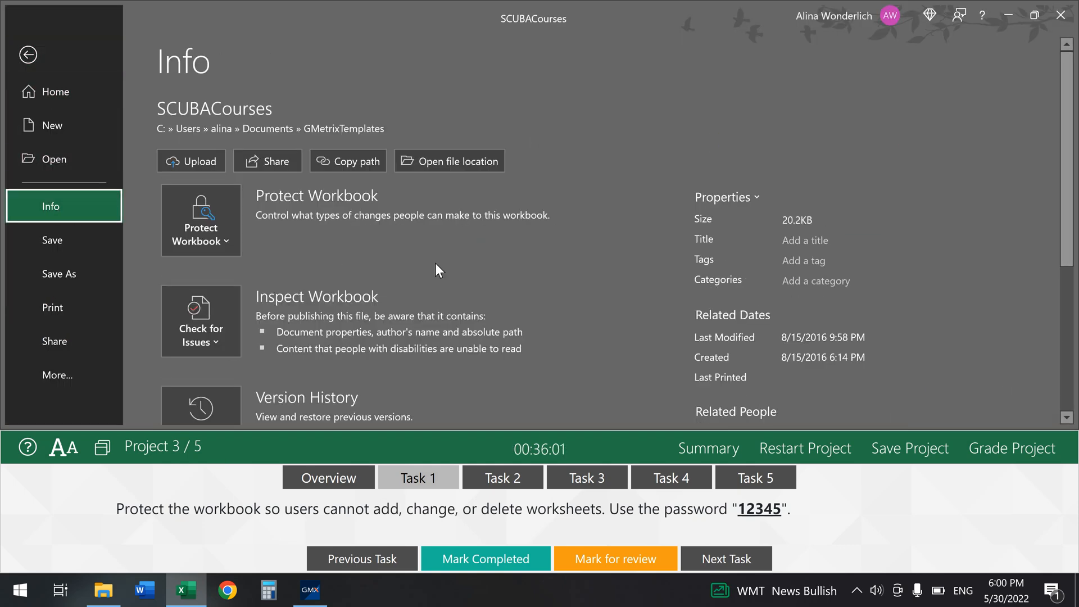
{"action": "left_click", "coordinate": [227, 242]}
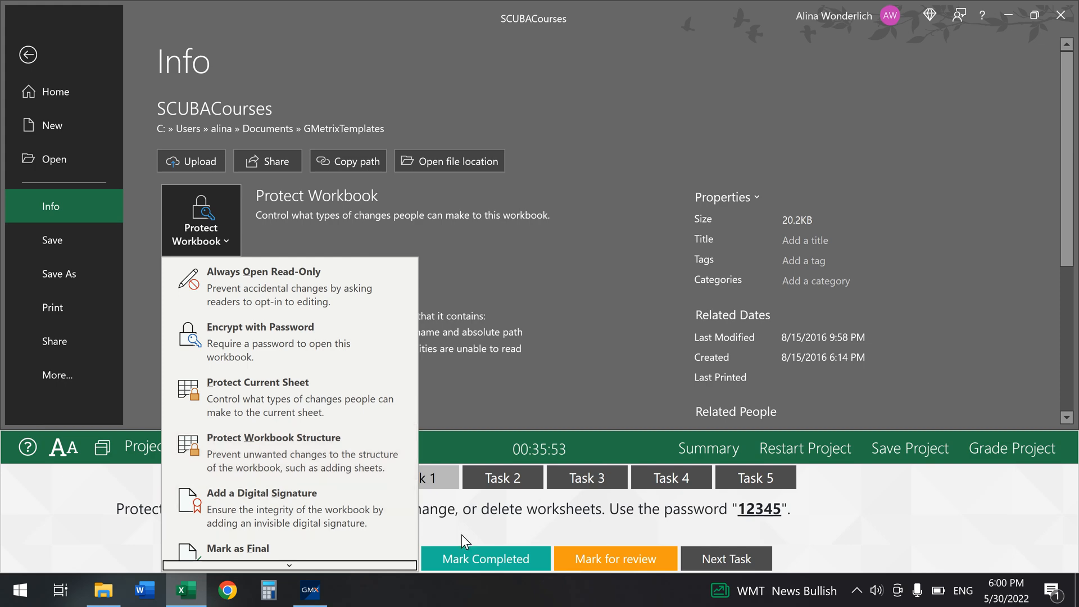
{"action": "left_click", "coordinate": [300, 450]}
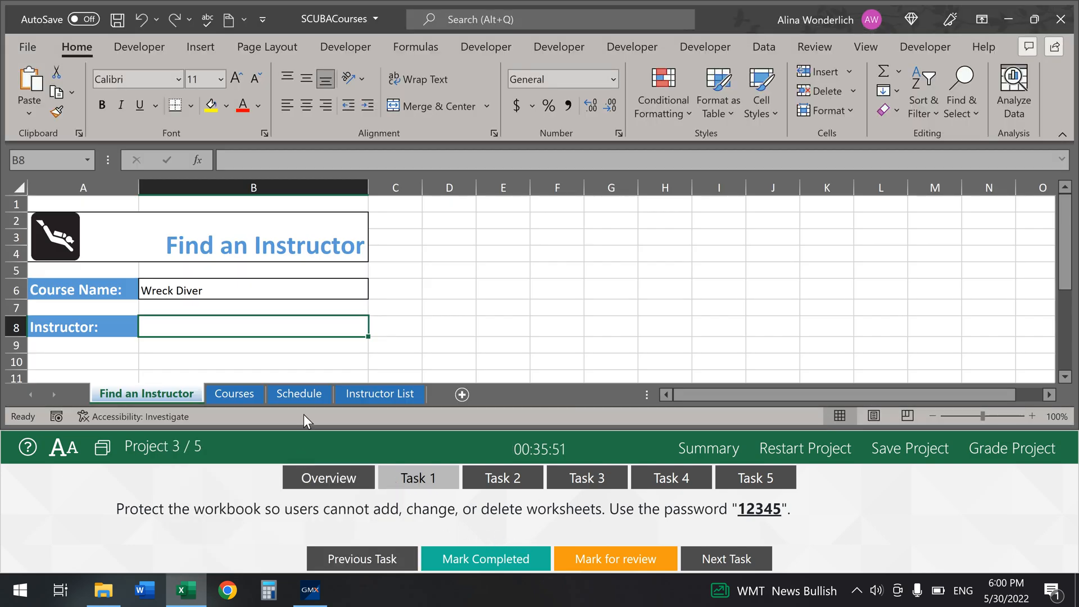
{"action": "type", "text": "123"}
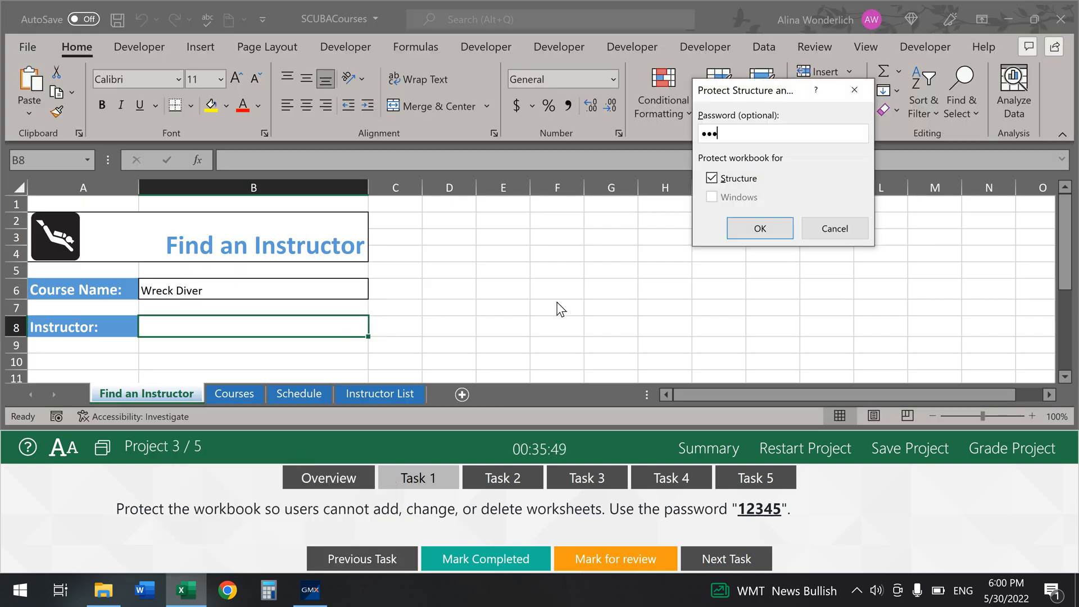
{"action": "type", "text": "45"}
{"action": "left_click", "coordinate": [760, 228]}
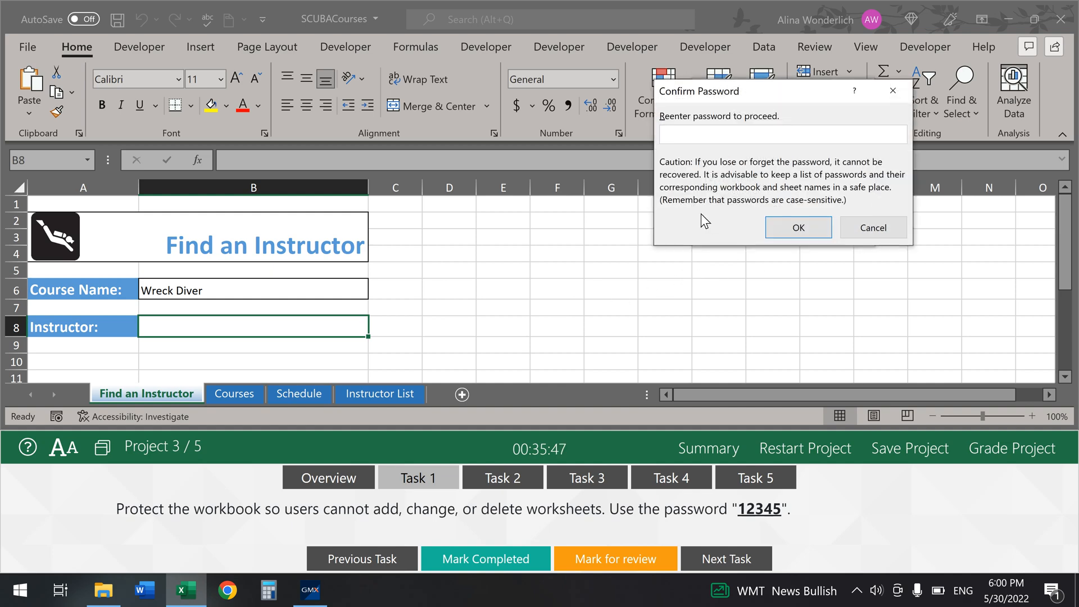
{"action": "type", "text": "12345"}
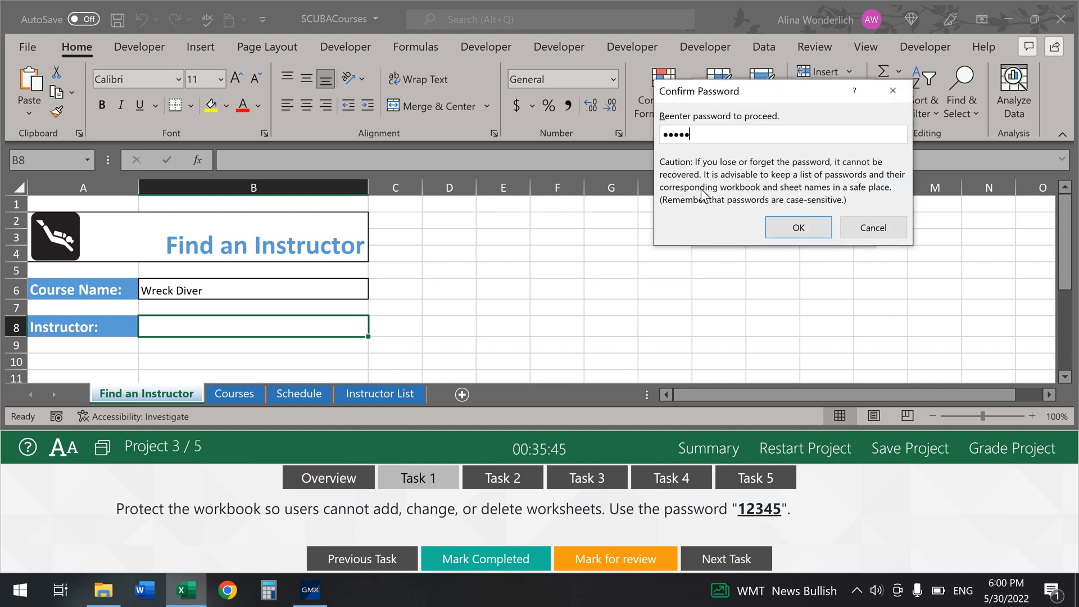
{"action": "left_click", "coordinate": [798, 227]}
{"action": "left_click", "coordinate": [475, 573]}
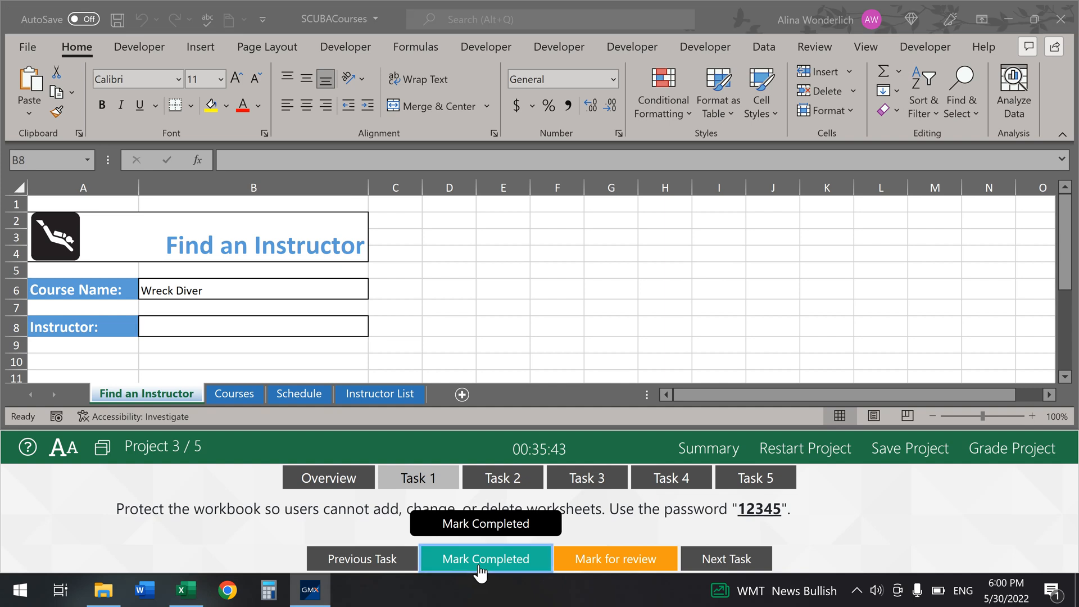
{"action": "left_click", "coordinate": [494, 483]}
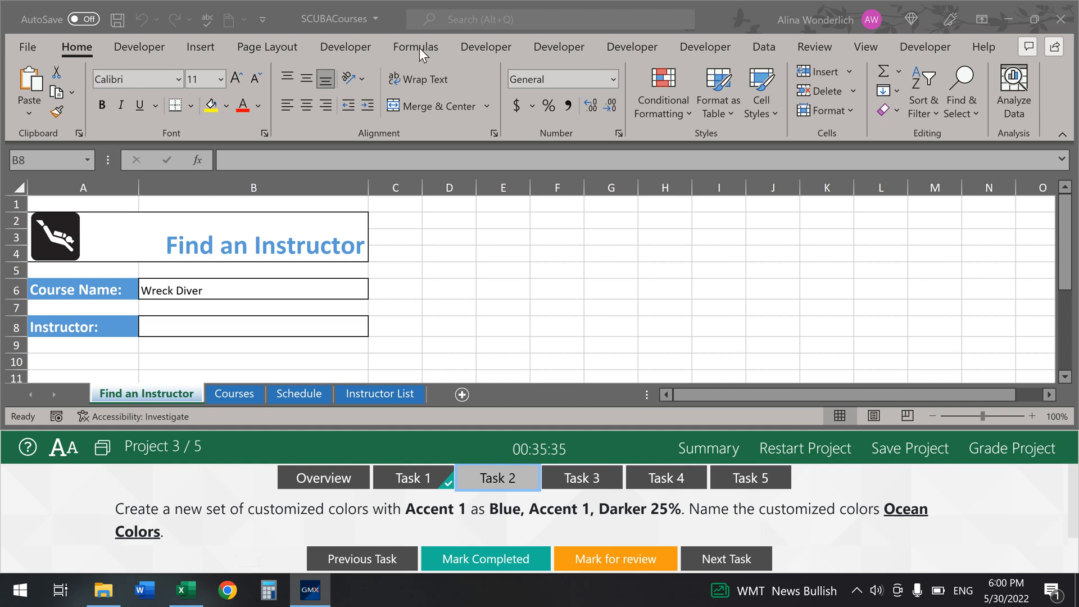
Step: Save custom theme colours 'Ocean Colors' with Accent 1 as Blue, Accent 1, Darker 25%; mark Task 2 done
{"action": "left_click", "coordinate": [265, 42]}
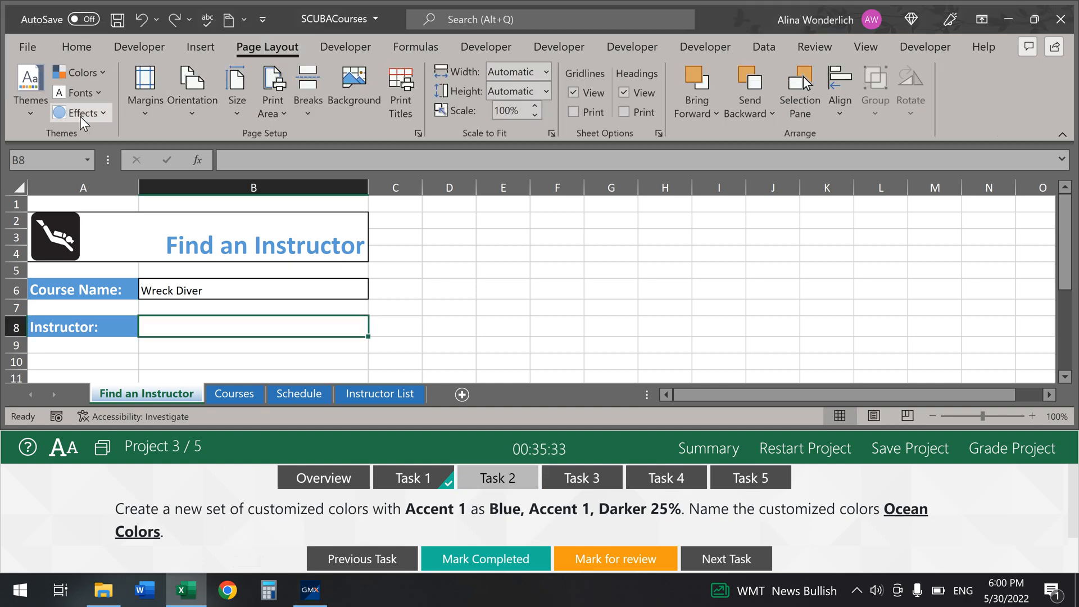
{"action": "left_click", "coordinate": [93, 73]}
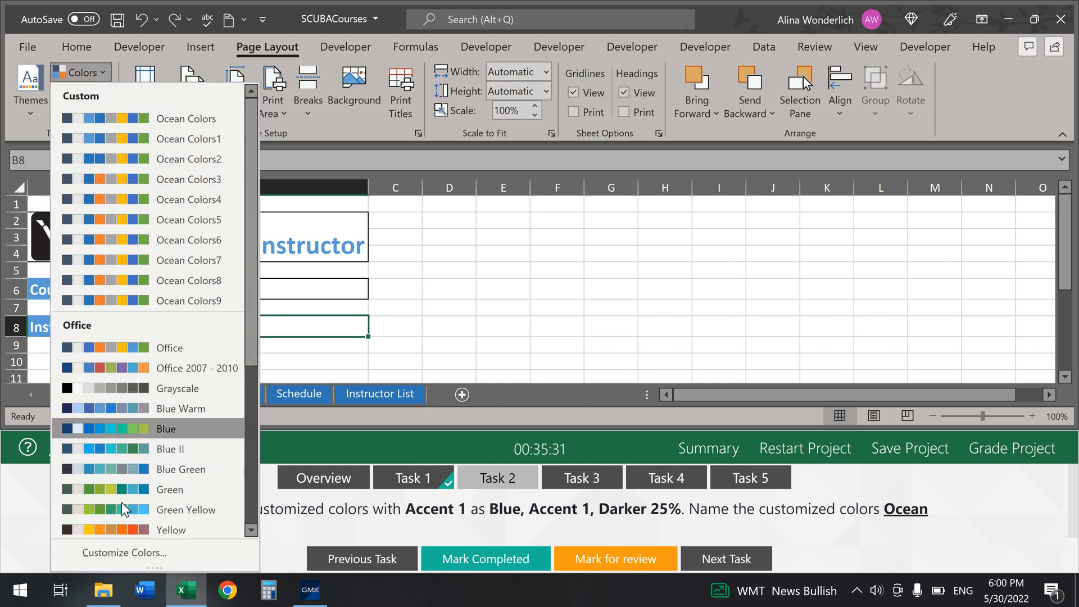
{"action": "left_click", "coordinate": [116, 548]}
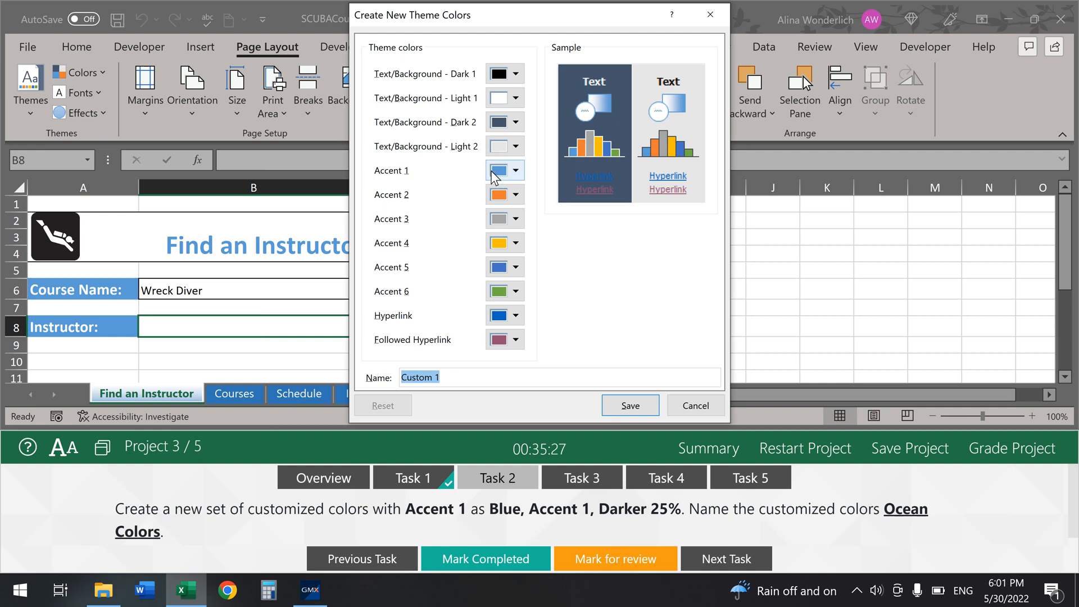
{"action": "left_click", "coordinate": [509, 175]}
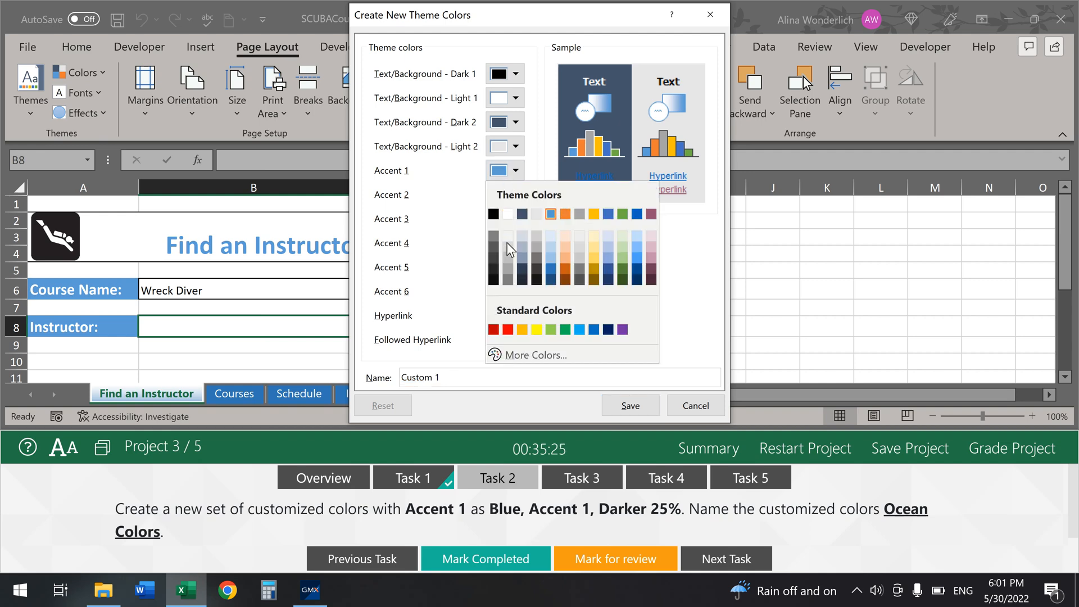
{"action": "left_click", "coordinate": [552, 268]}
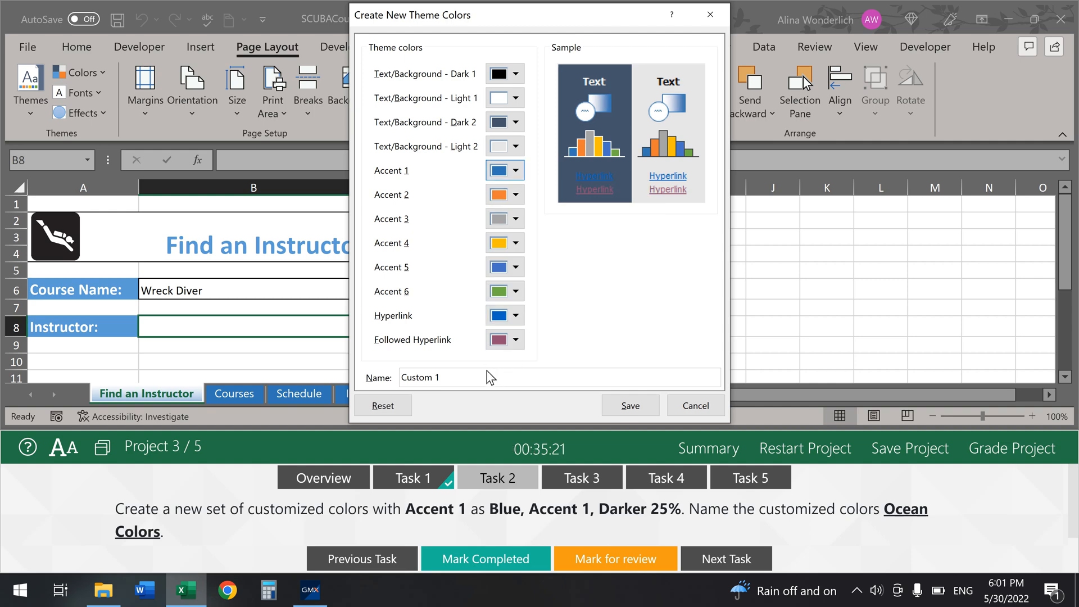
{"action": "left_click_drag", "start_coordinate": [453, 376], "coordinate": [394, 375]}
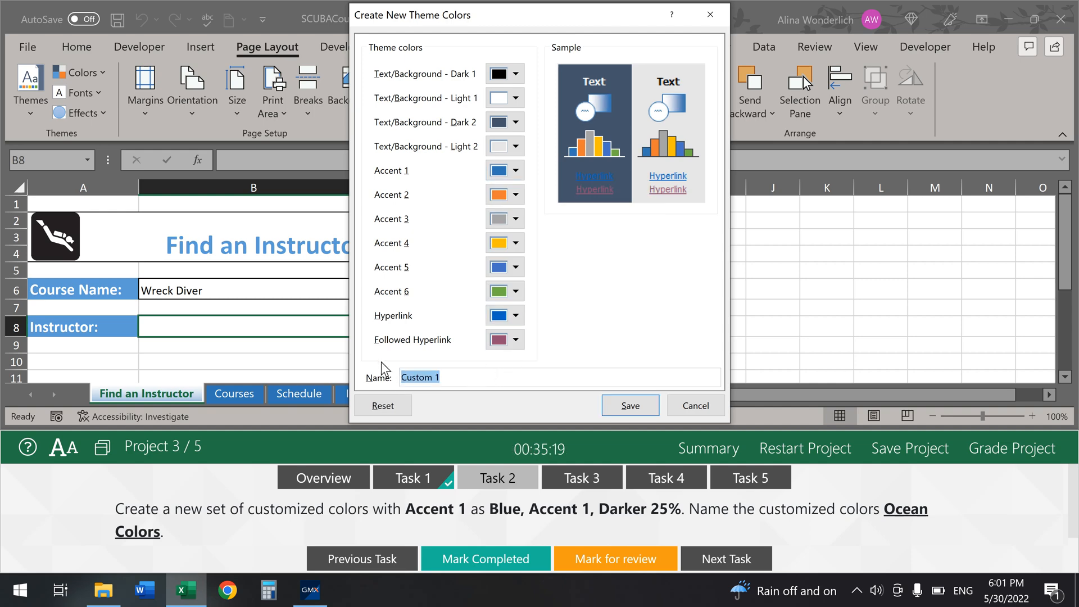
{"action": "type", "text": "Ocean Colors"}
{"action": "left_click", "coordinate": [630, 405]}
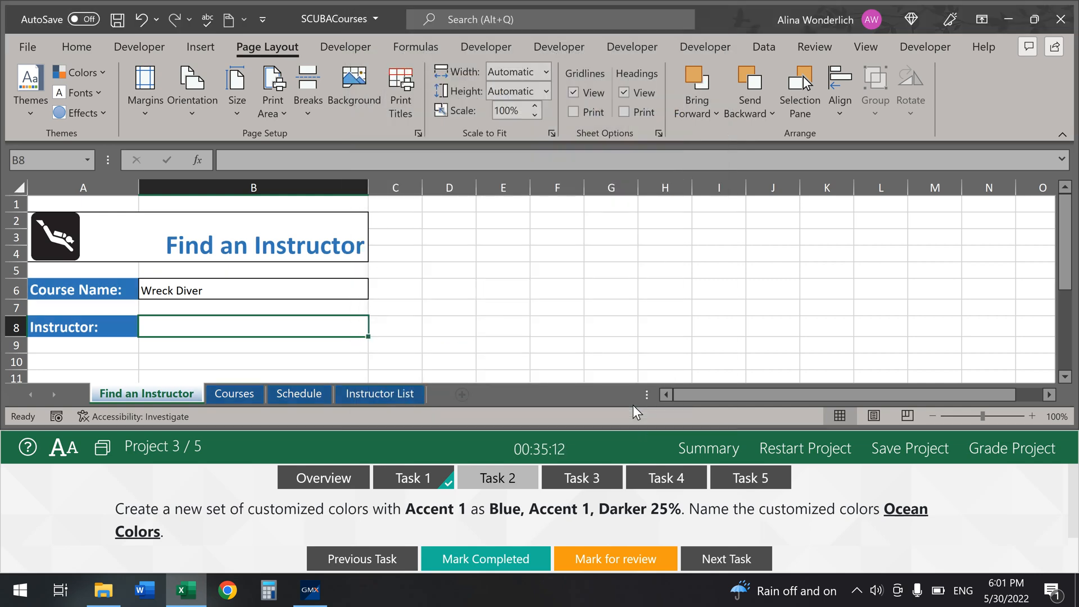
{"action": "left_click", "coordinate": [483, 558]}
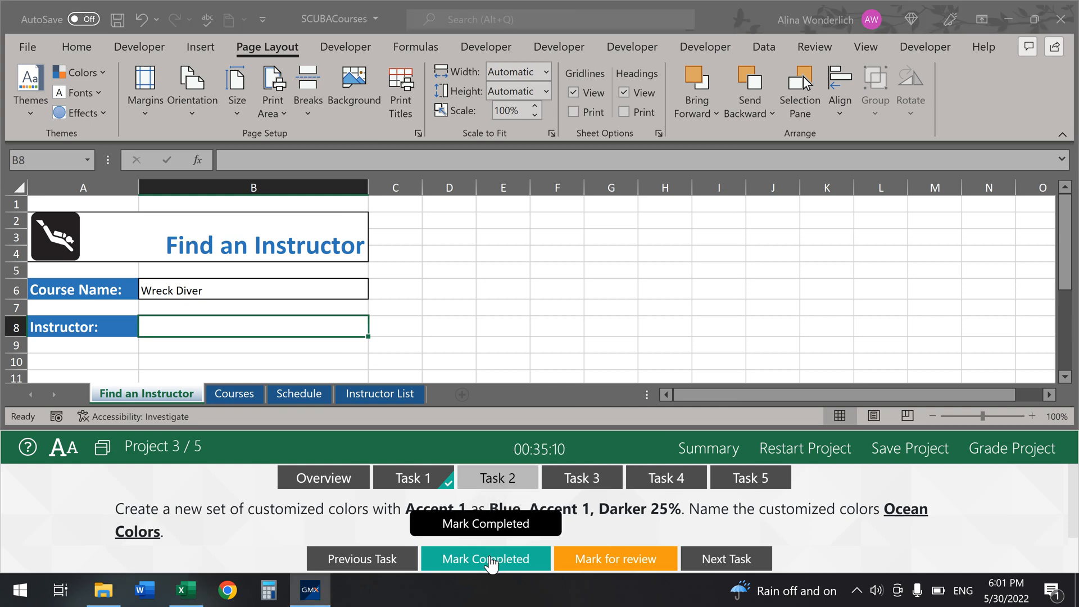
Step: Check the Courses sheet, then start =VLOOKUP( in B8 of Find an Instructor with its argument form
{"action": "left_click", "coordinate": [581, 482]}
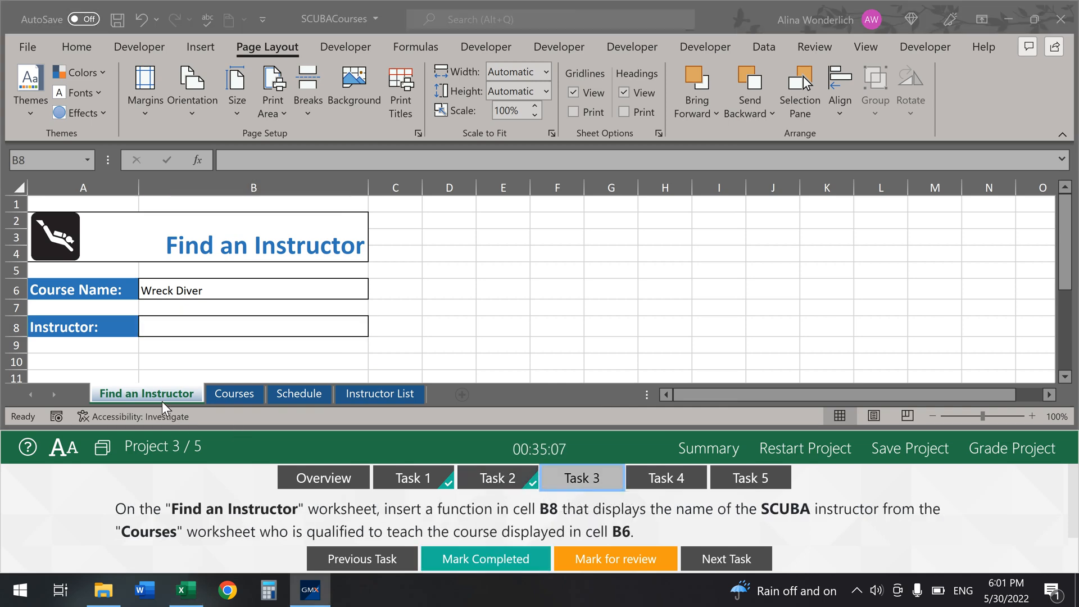
{"action": "left_click", "coordinate": [225, 326]}
{"action": "double_click", "coordinate": [224, 326]}
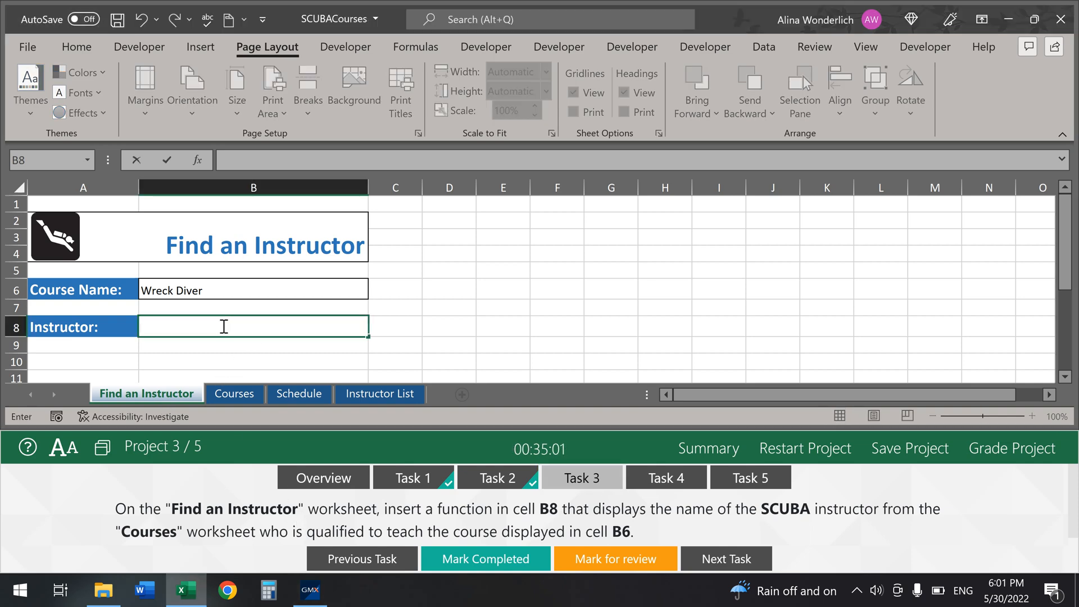
{"action": "left_click", "coordinate": [238, 393]}
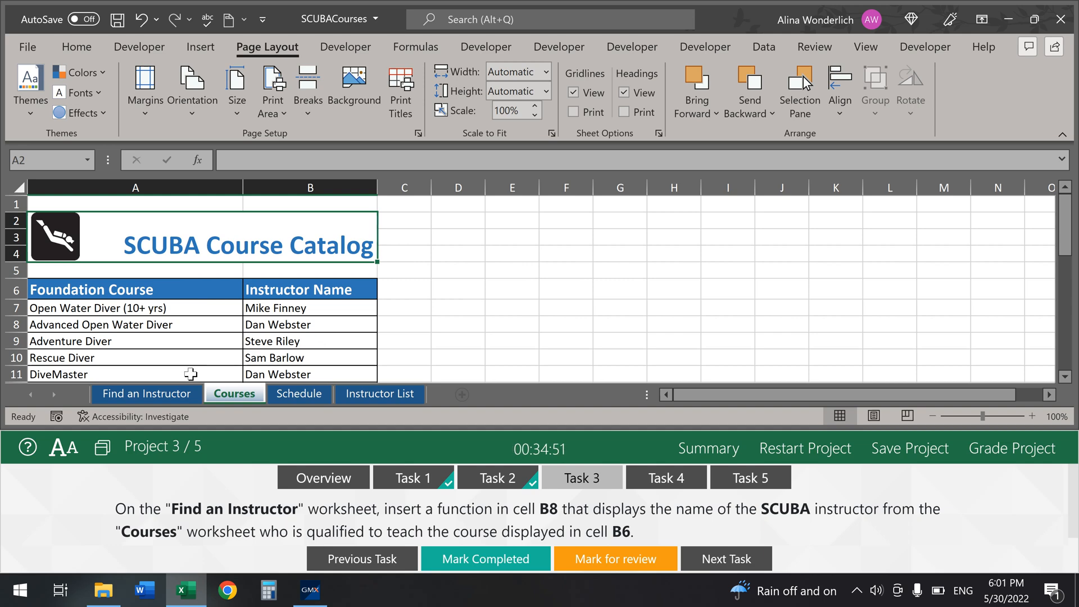
{"action": "left_click", "coordinate": [187, 394]}
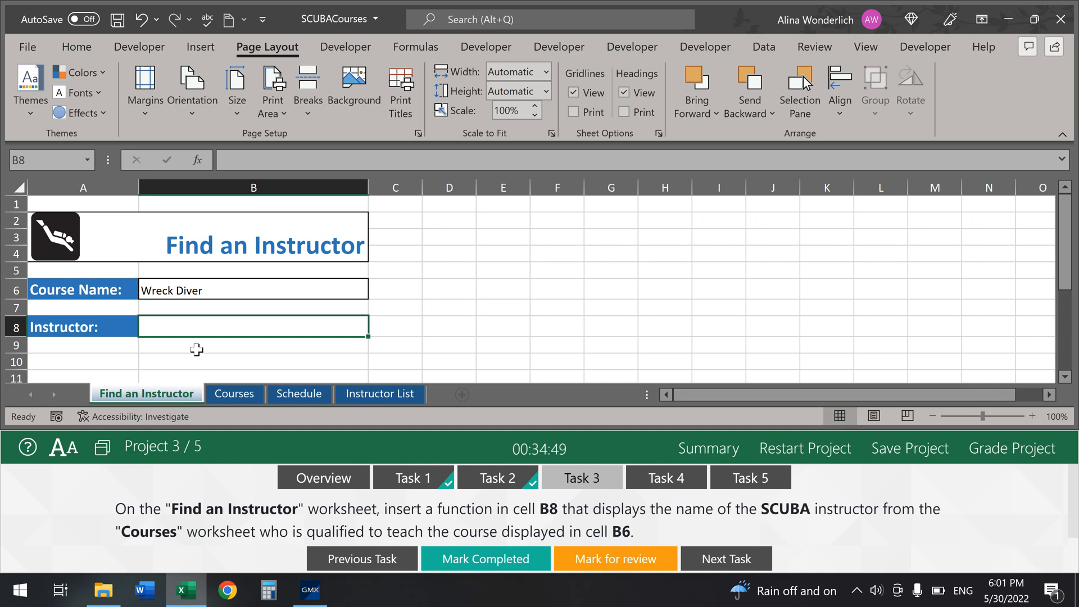
{"action": "type", "text": "="}
{"action": "type", "text": "vlookup"}
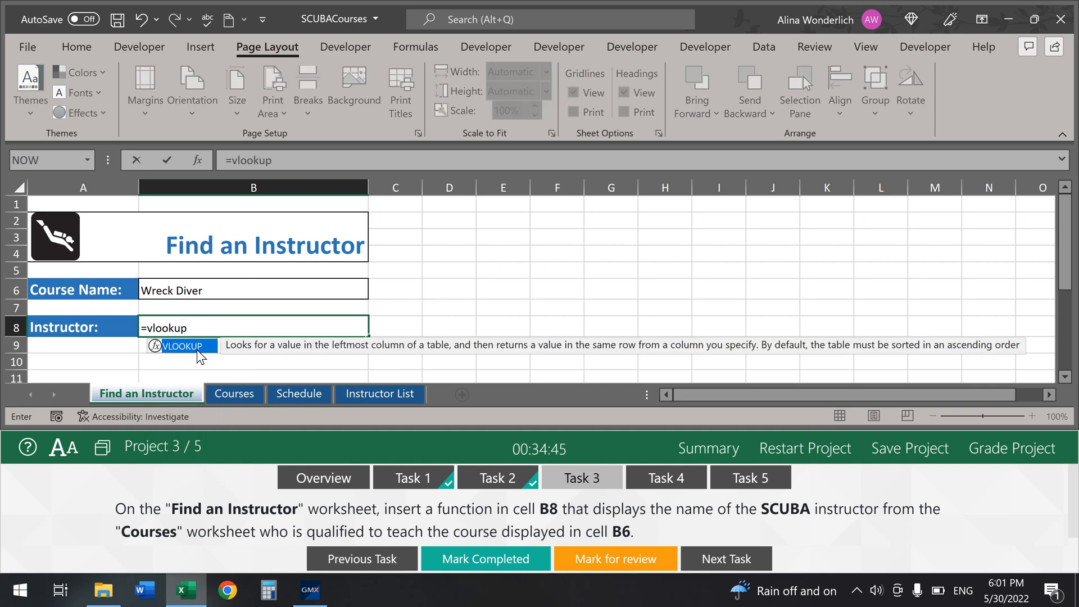
{"action": "double_click", "coordinate": [197, 349]}
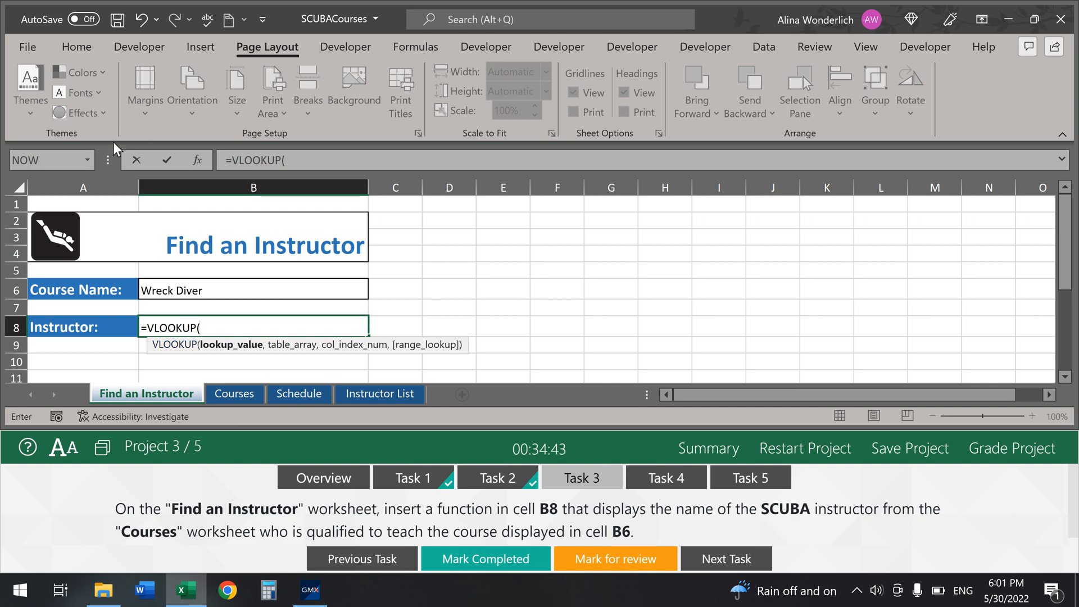
{"action": "left_click", "coordinate": [197, 160]}
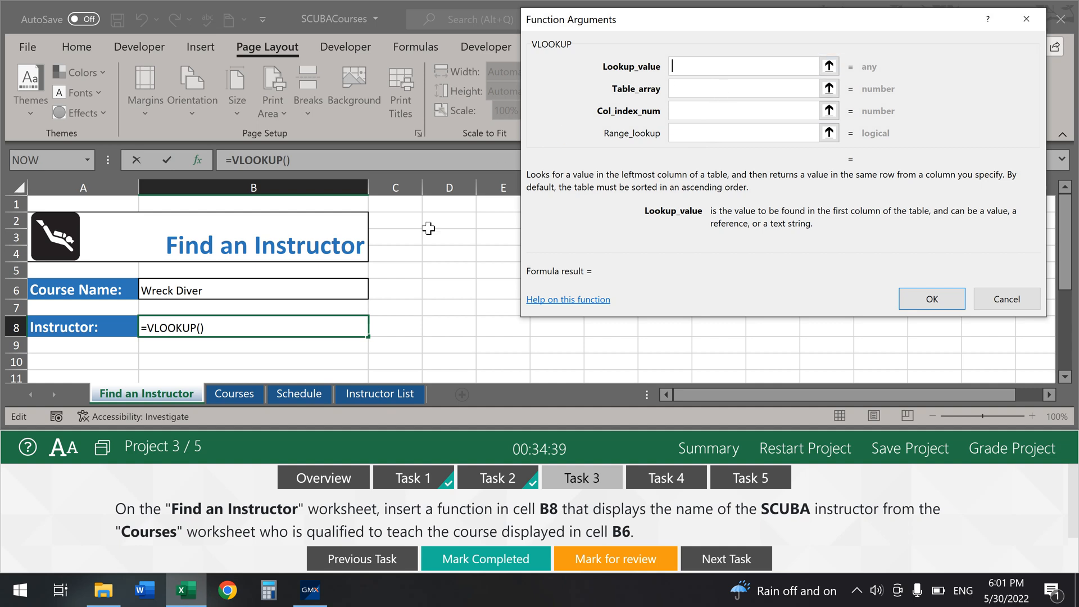
Step: Set the VLOOKUP lookup value to B6 and the table array to Courses!A7:B31
{"action": "left_click", "coordinate": [207, 297]}
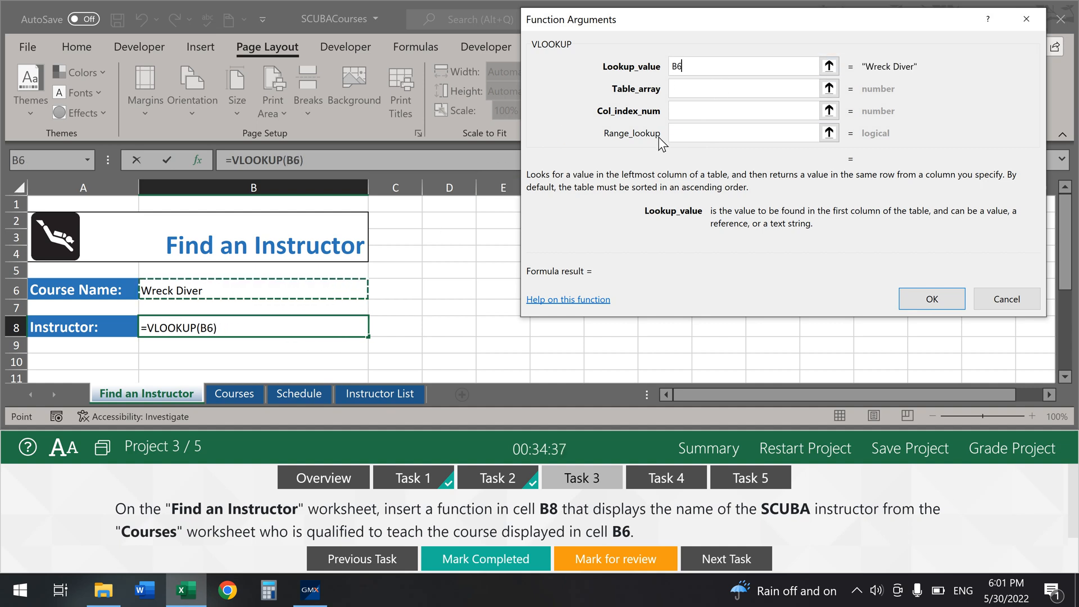
{"action": "left_click", "coordinate": [684, 96]}
{"action": "left_click", "coordinate": [688, 96]}
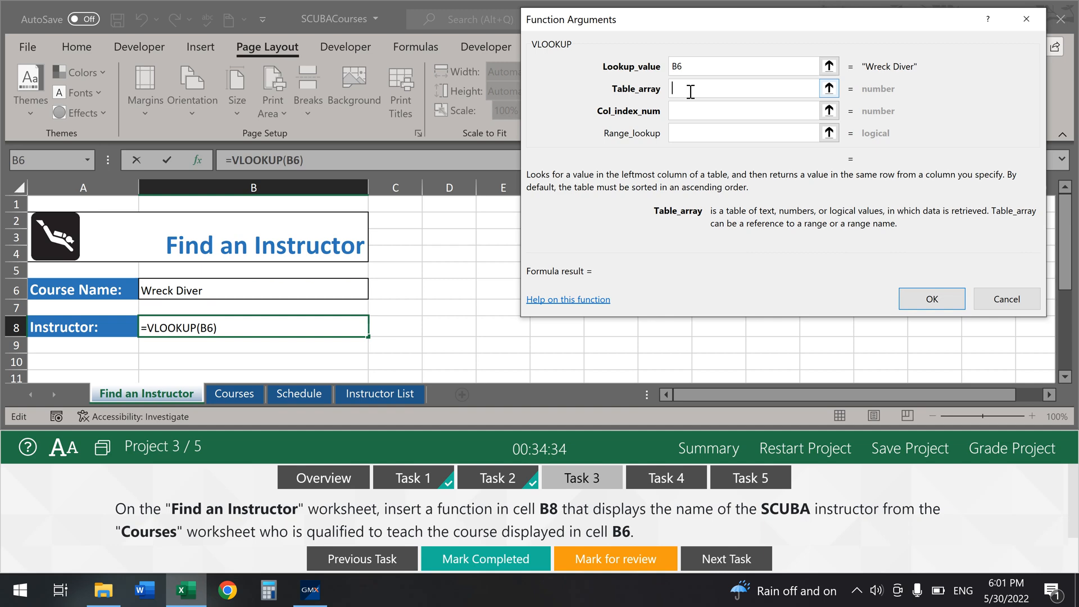
{"action": "left_click", "coordinate": [246, 400]}
{"action": "left_click", "coordinate": [169, 312]}
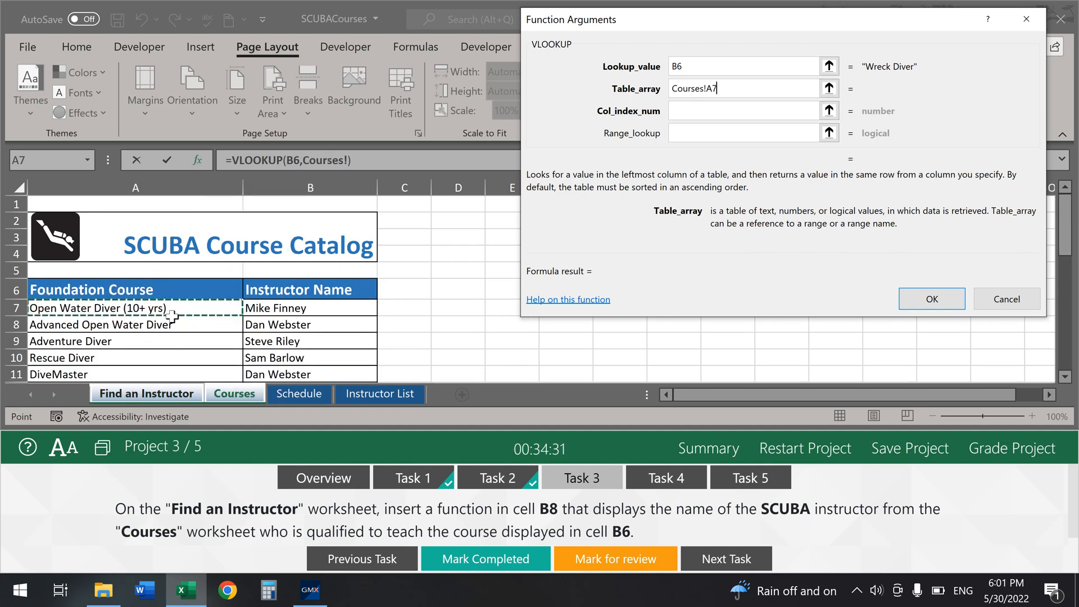
{"action": "left_click_drag", "start_coordinate": [169, 312], "coordinate": [284, 289]}
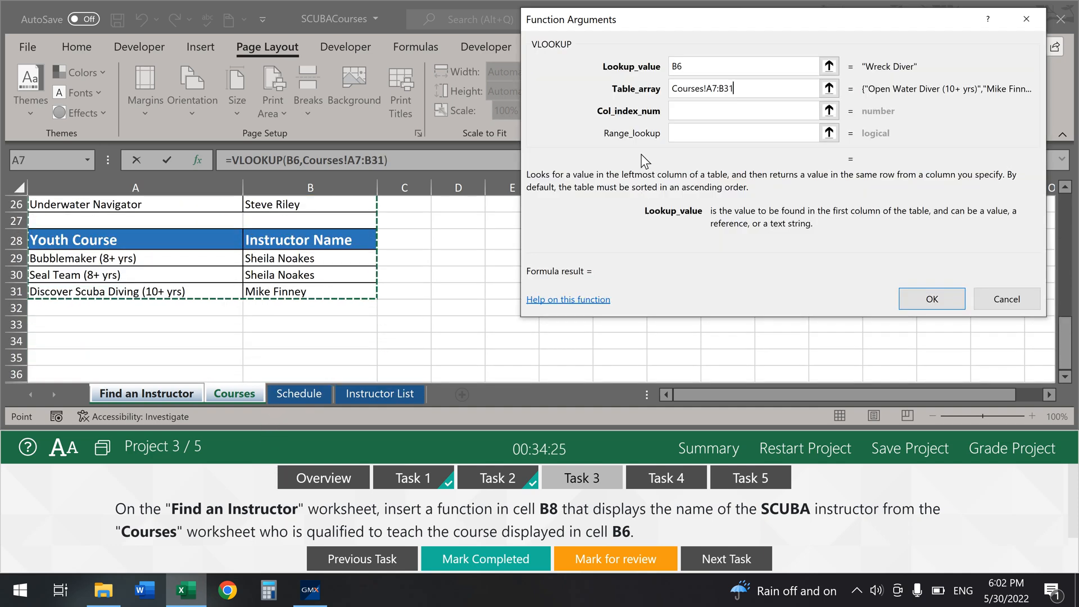
Step: Set column index 2 and range lookup FALSE so B8 returns the instructor, then mark it completed
{"action": "left_click", "coordinate": [695, 111]}
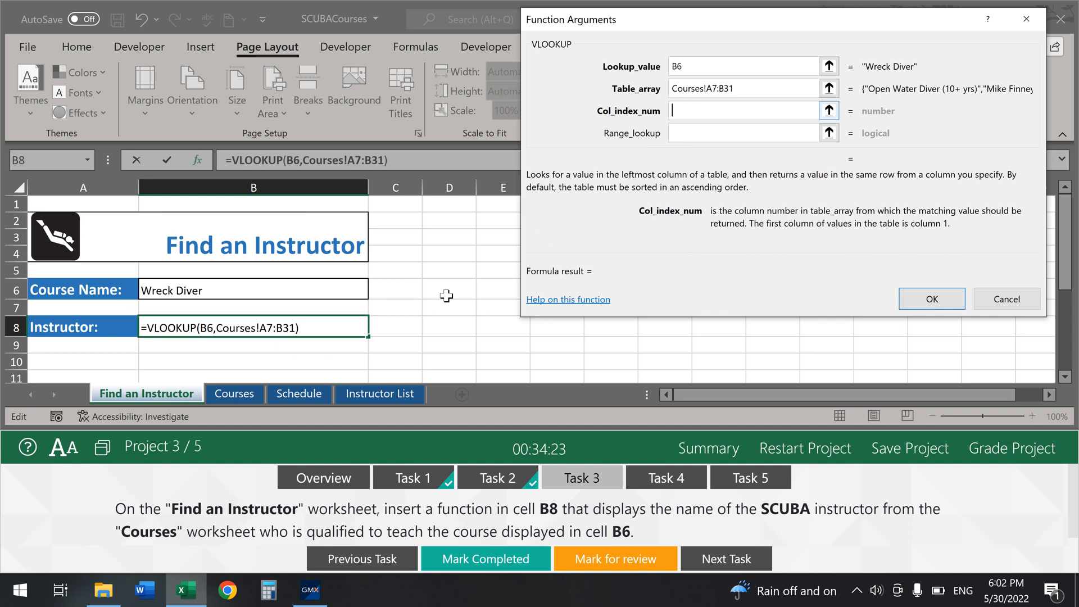
{"action": "left_click", "coordinate": [232, 394]}
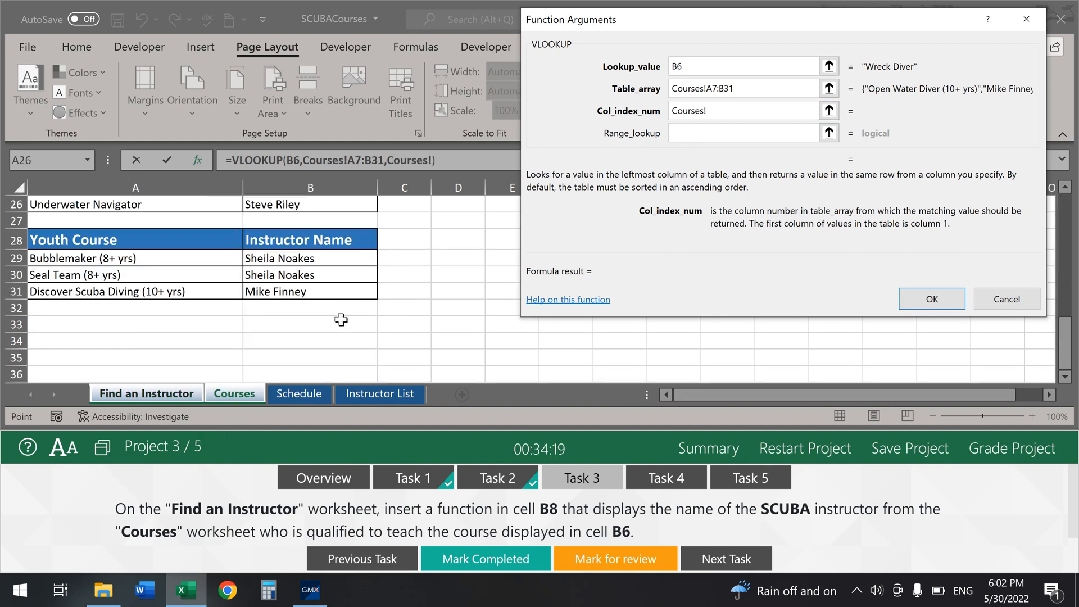
{"action": "left_click", "coordinate": [124, 179]}
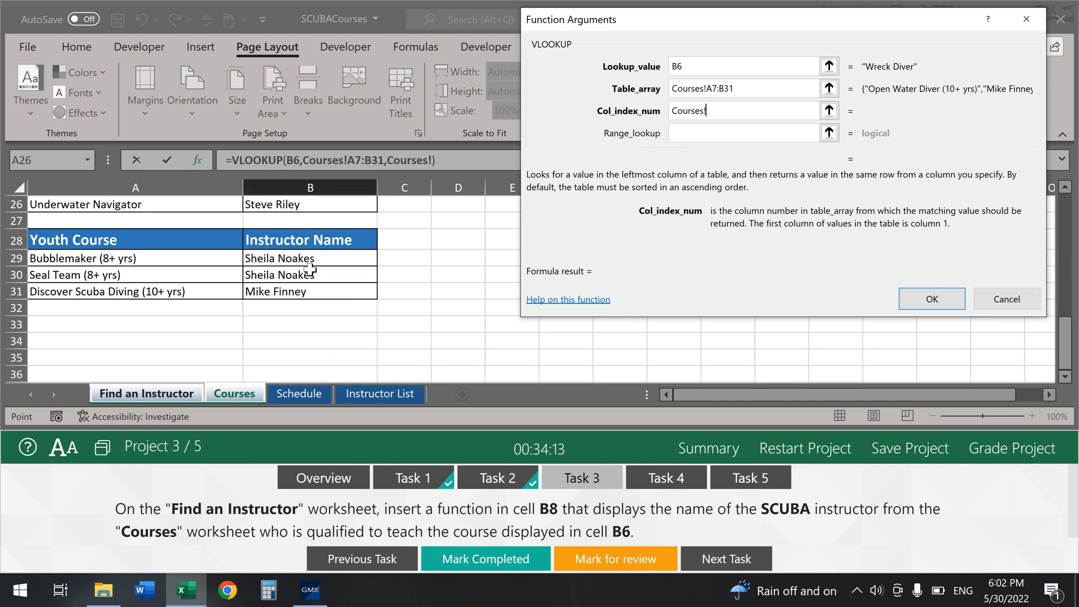
{"action": "left_click_drag", "start_coordinate": [709, 110], "coordinate": [653, 120]}
{"action": "type", "text": "2"}
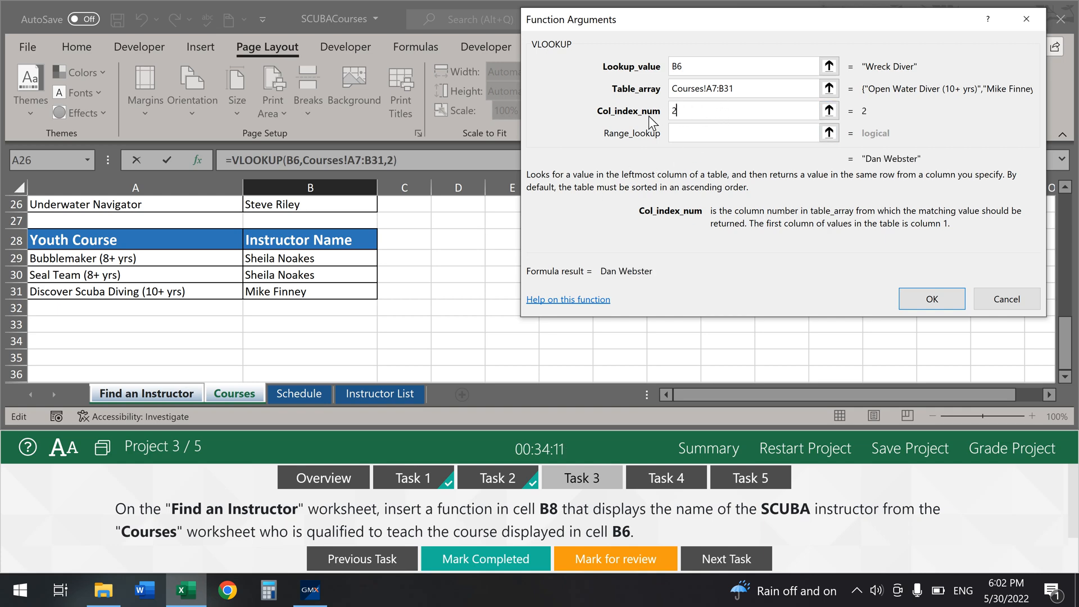
{"action": "left_click", "coordinate": [687, 135]}
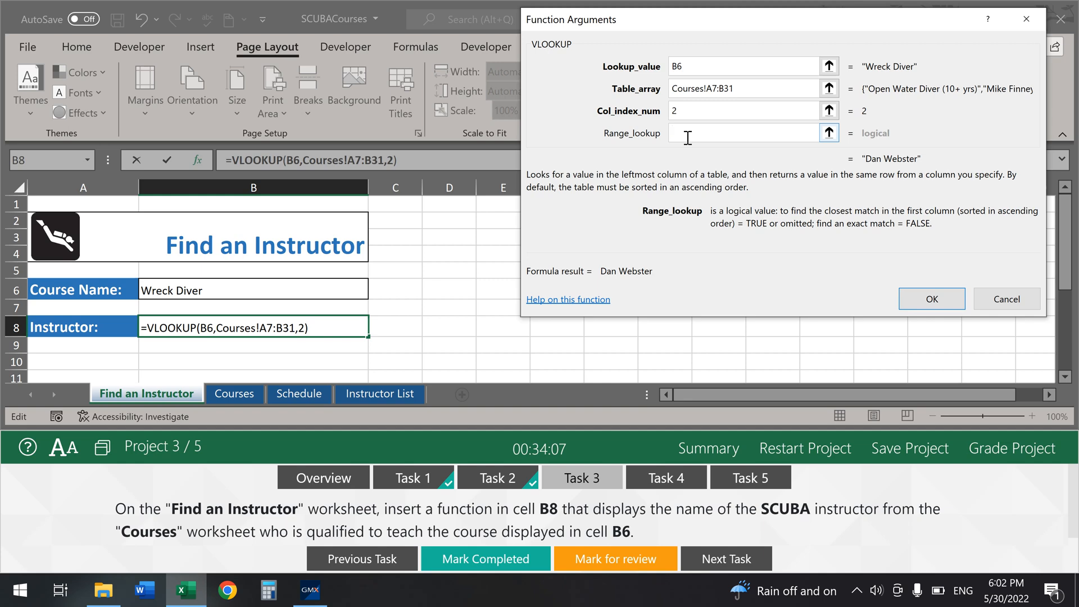
{"action": "type", "text": "false"}
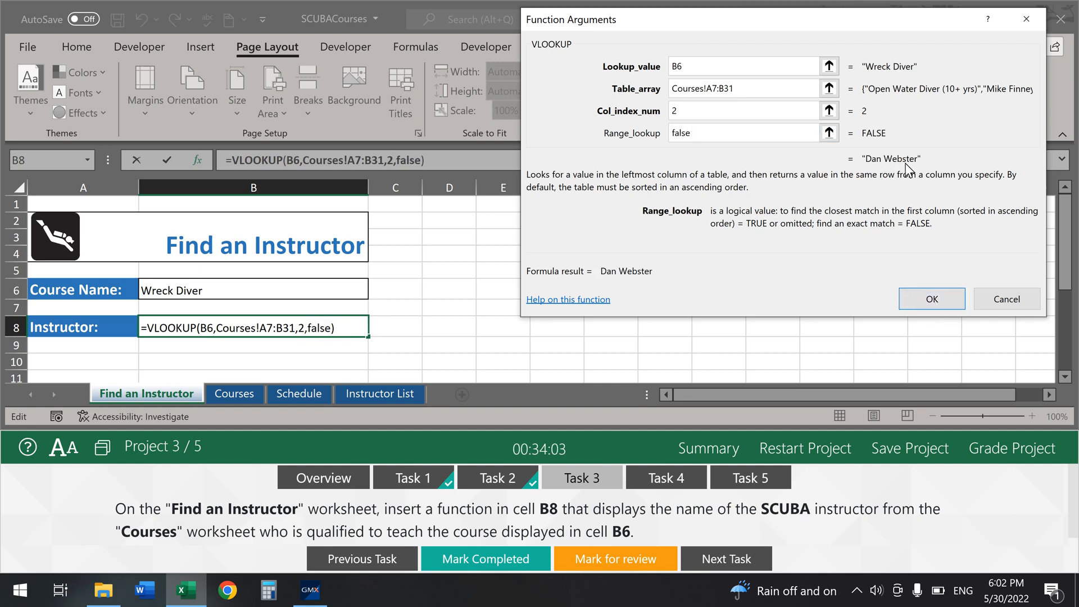
{"action": "left_click", "coordinate": [931, 296]}
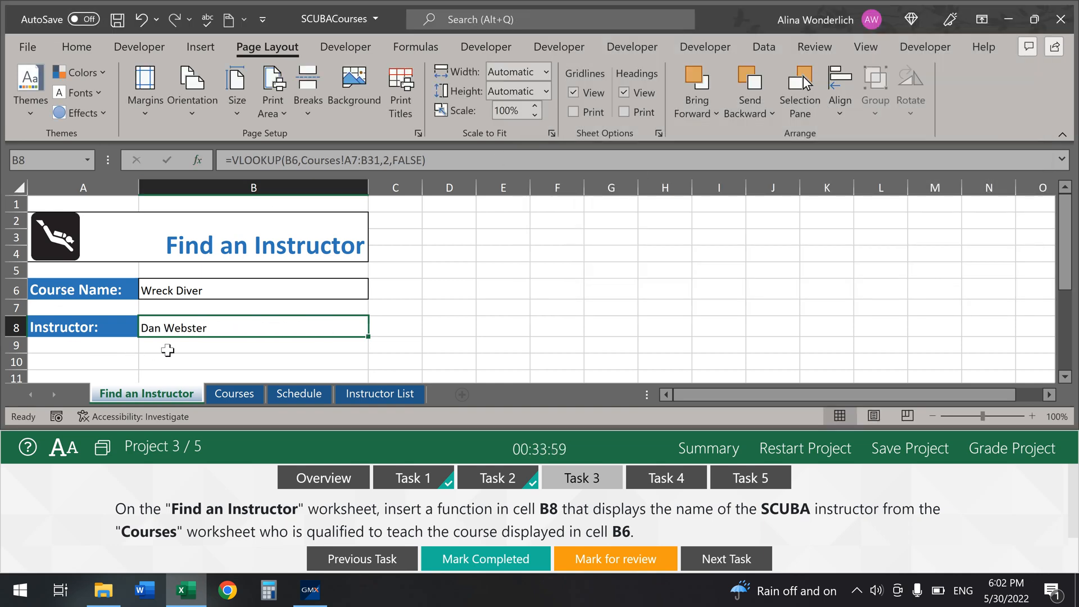
{"action": "left_click", "coordinate": [494, 560]}
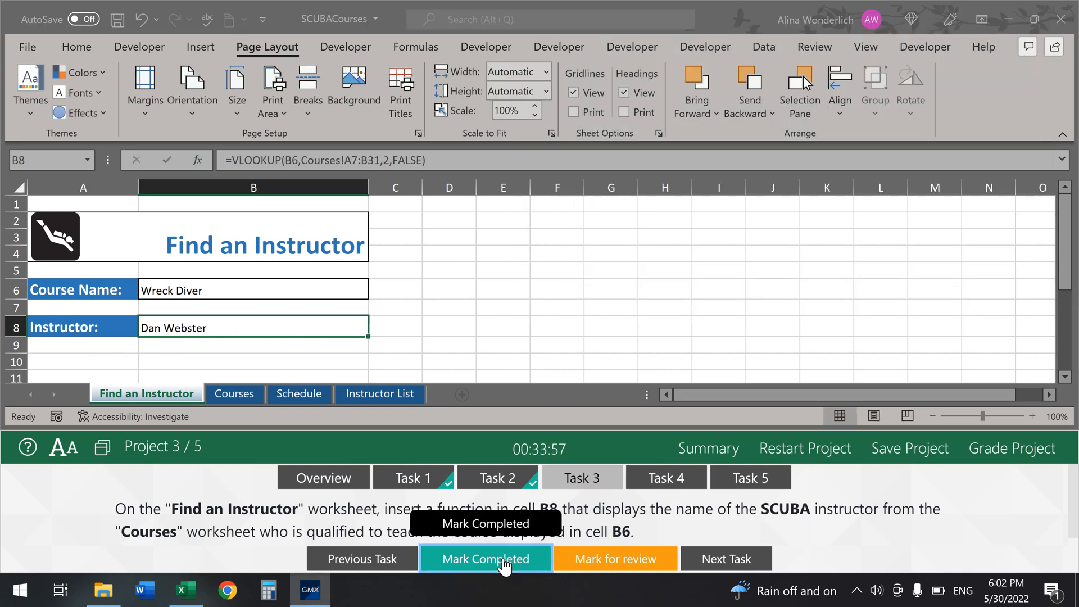
Step: Open Task 4 and review the Instructor List names before returning to the Schedule sheet
{"action": "left_click", "coordinate": [655, 482]}
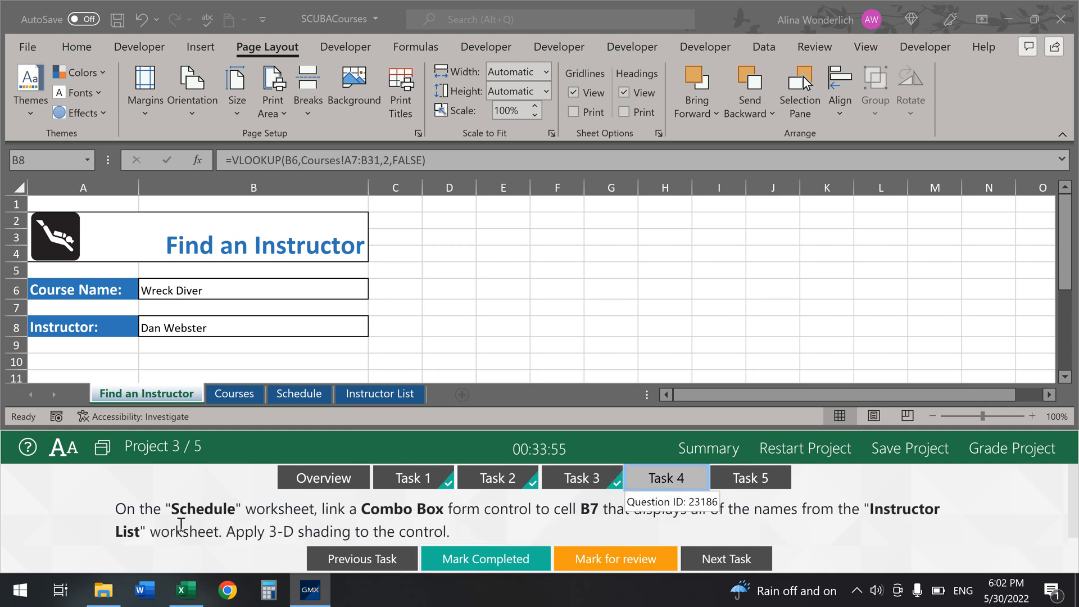
{"action": "left_click", "coordinate": [302, 395]}
{"action": "left_click", "coordinate": [302, 395]}
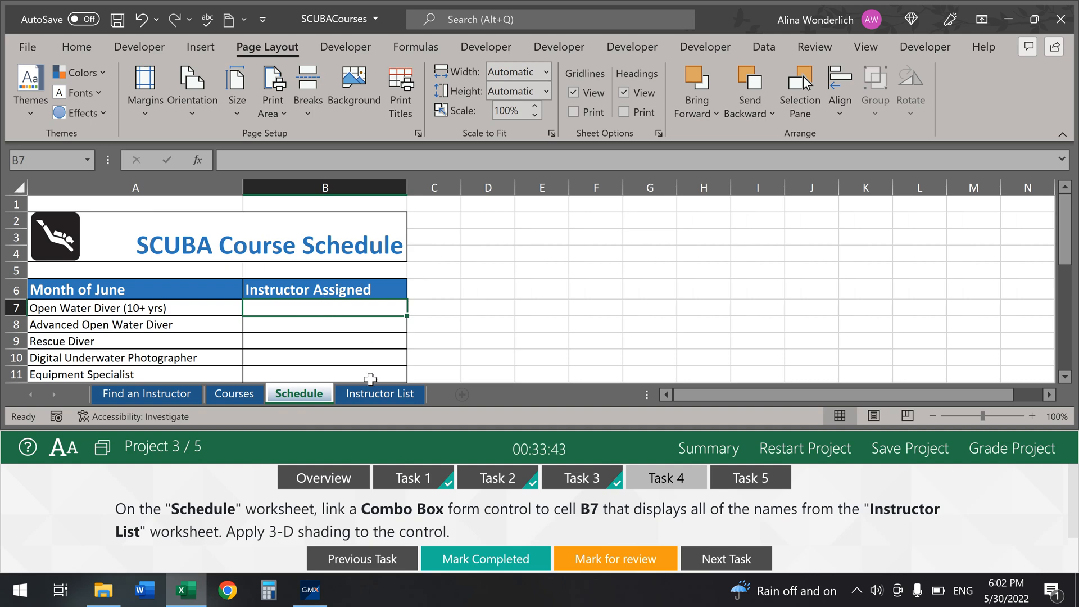
{"action": "left_click", "coordinate": [386, 395]}
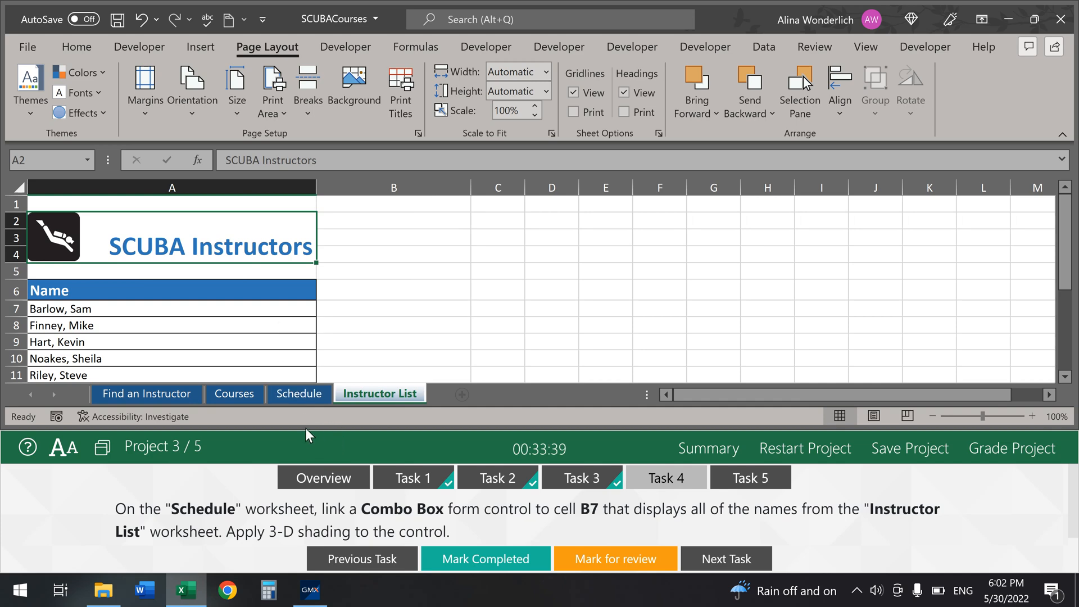
{"action": "left_click", "coordinate": [311, 393]}
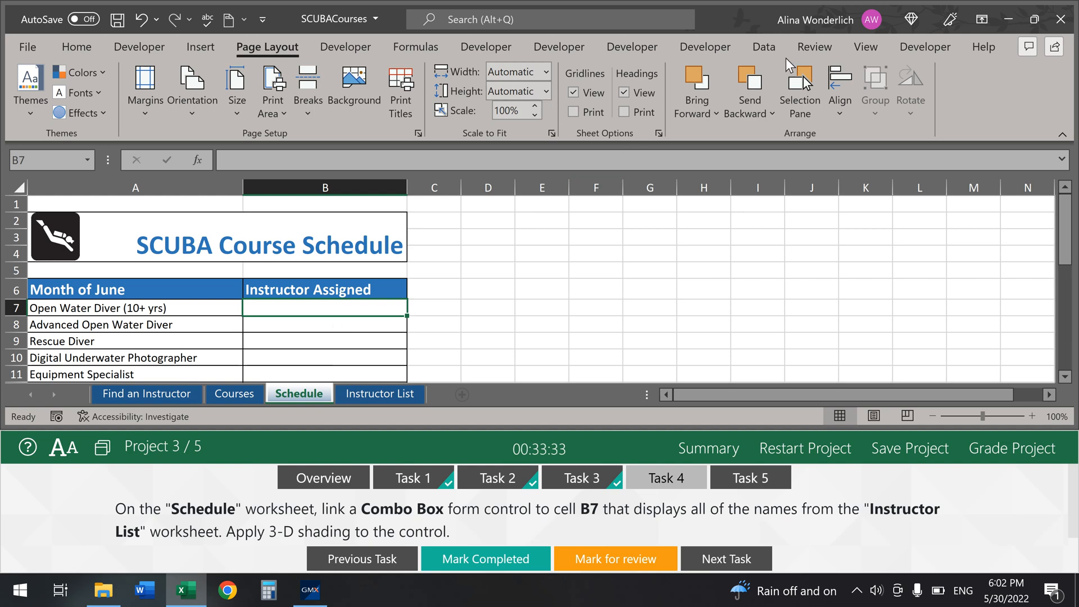
Step: Draw a Combo Box (Form Control) from Developer > Insert across cell B7
{"action": "left_click", "coordinate": [763, 47]}
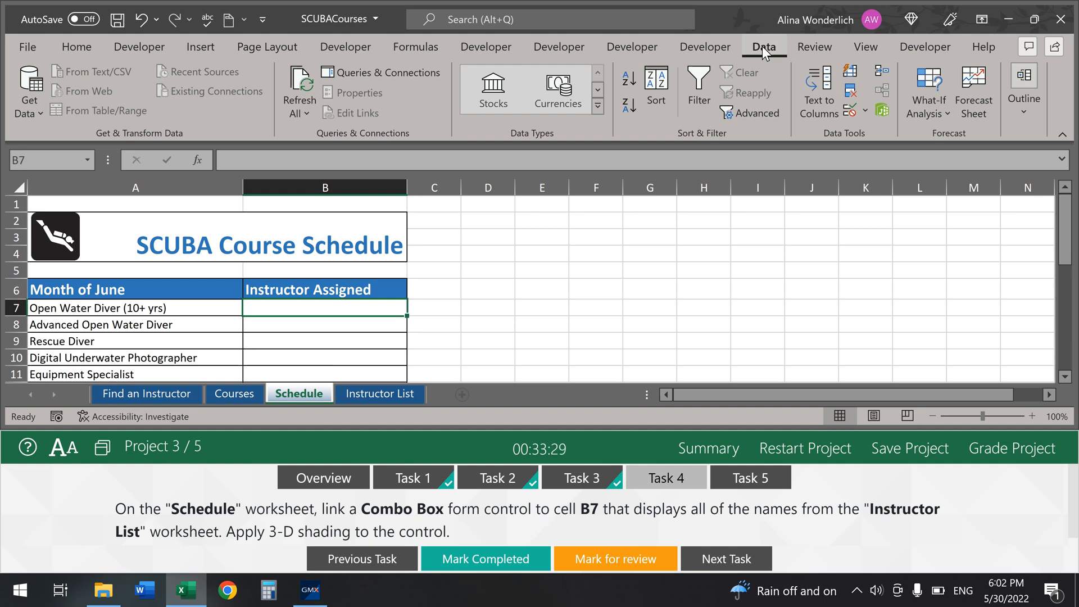
{"action": "left_click", "coordinate": [564, 50]}
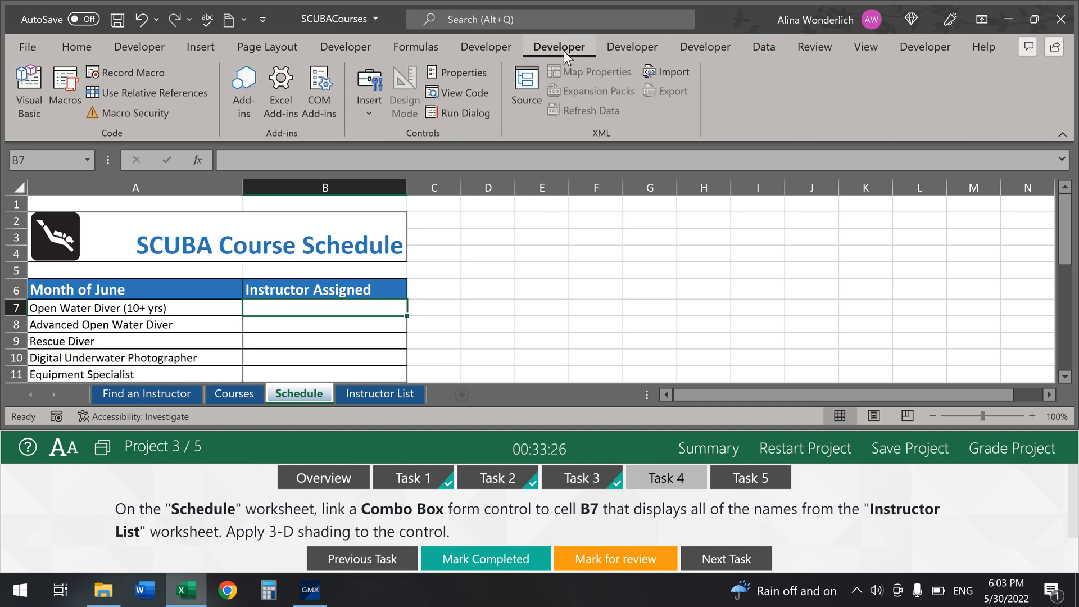
{"action": "left_click", "coordinate": [368, 106]}
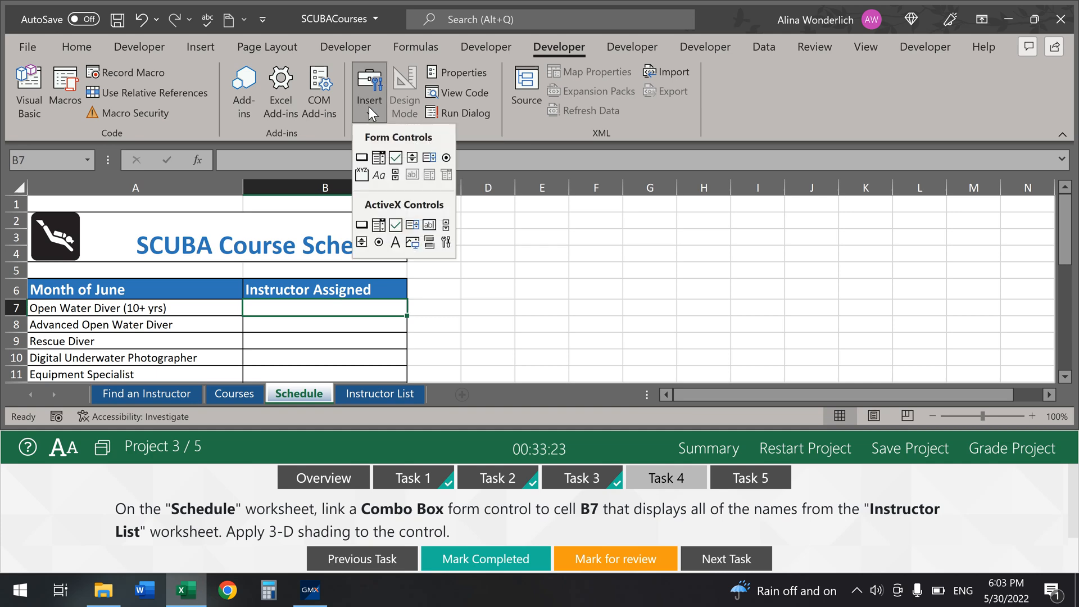
{"action": "left_click", "coordinate": [379, 158]}
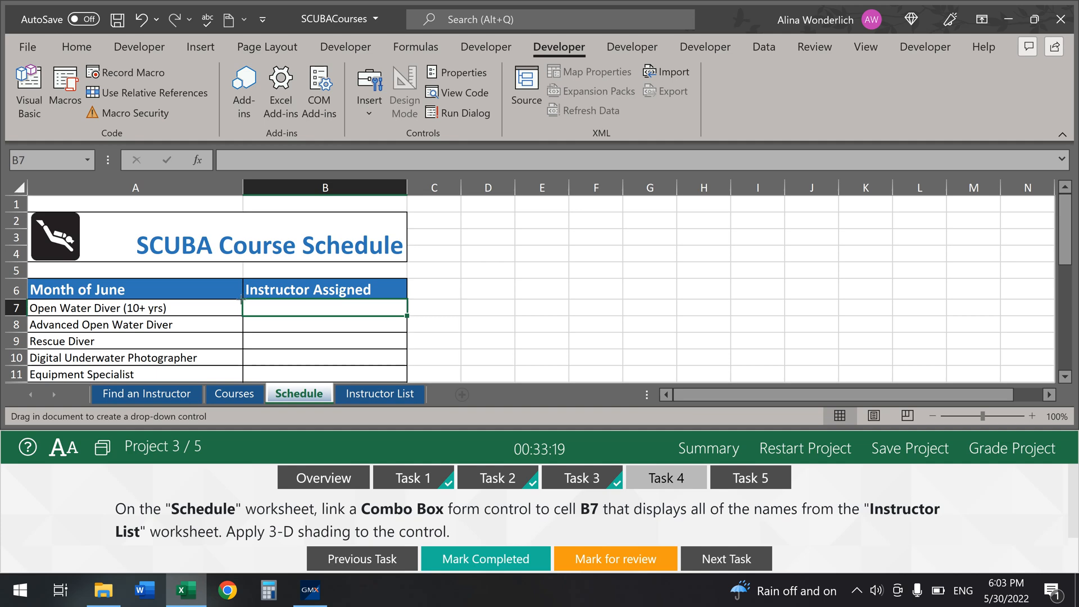
{"action": "left_click_drag", "start_coordinate": [244, 298], "coordinate": [406, 314]}
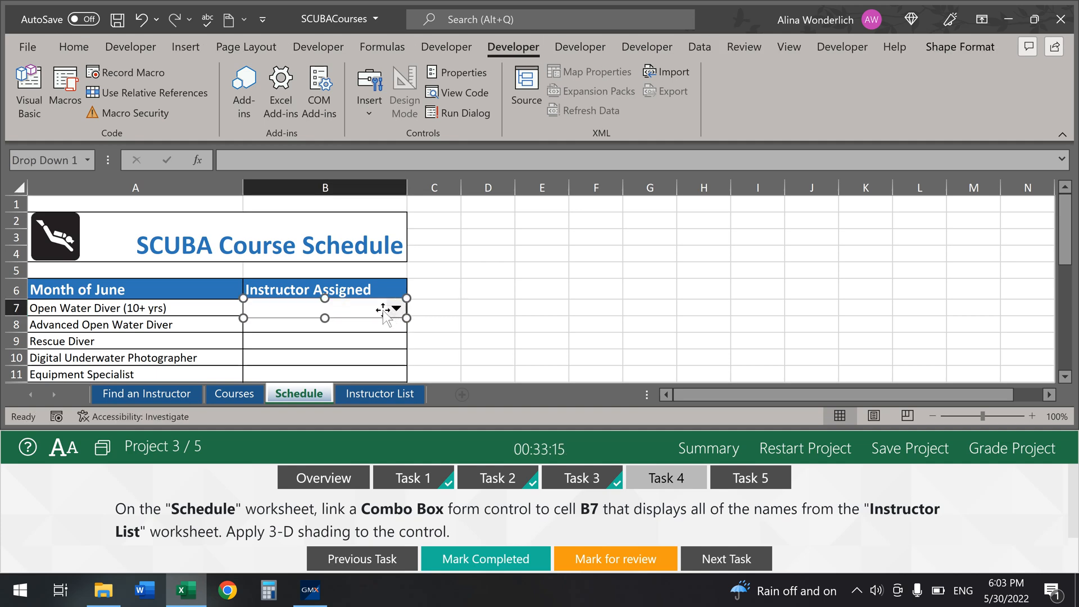
Step: Give the combo box input range Instructor List A7:A12, cell link B7, and 3-D shading
{"action": "right_click", "coordinate": [360, 313]}
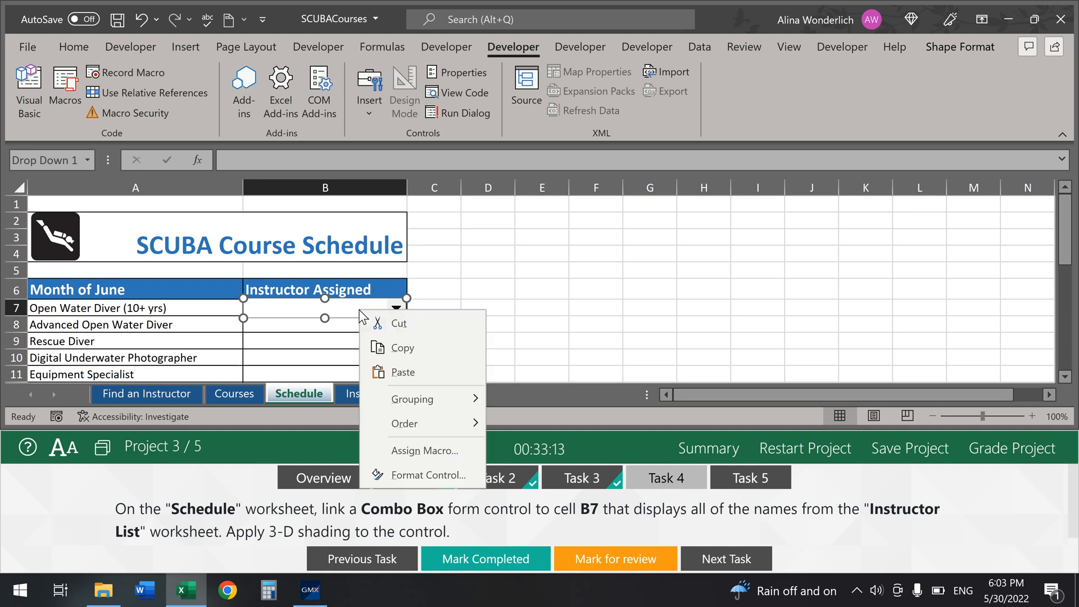
{"action": "left_click", "coordinate": [416, 479]}
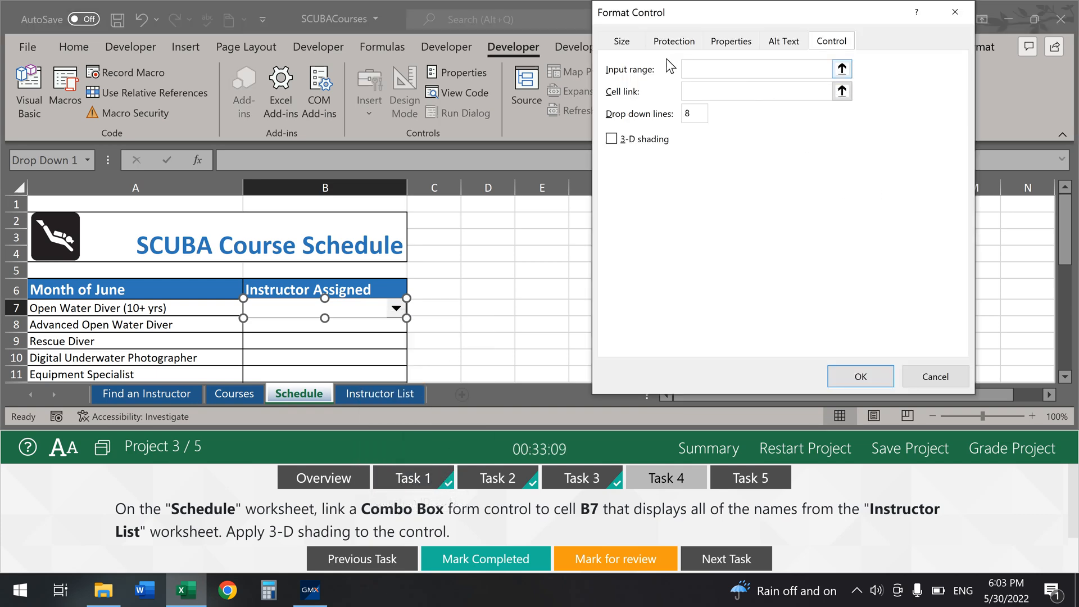
{"action": "left_click", "coordinate": [726, 68]}
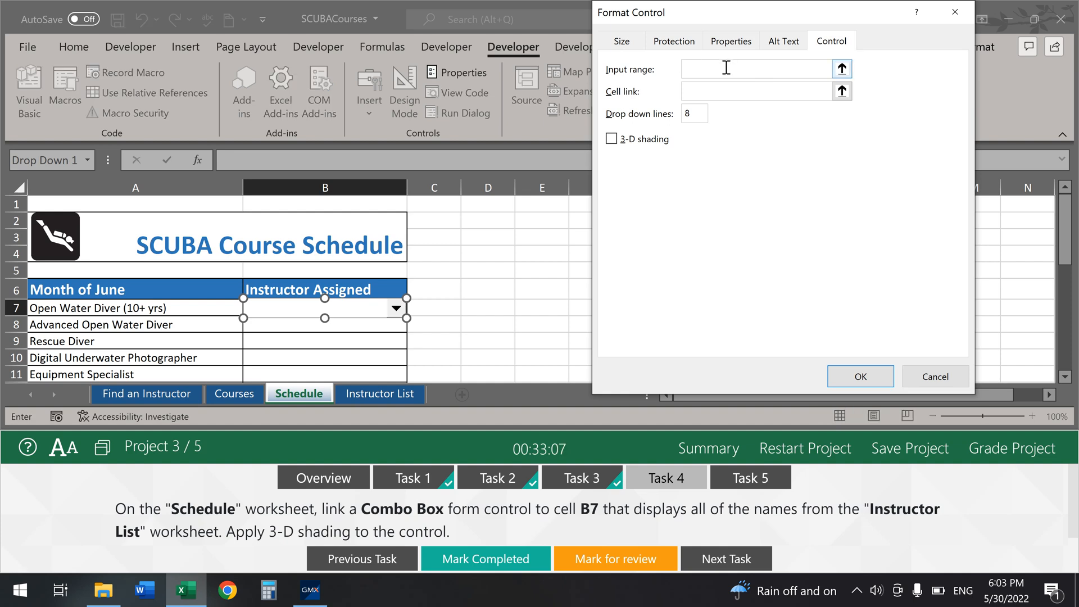
{"action": "left_click", "coordinate": [388, 394]}
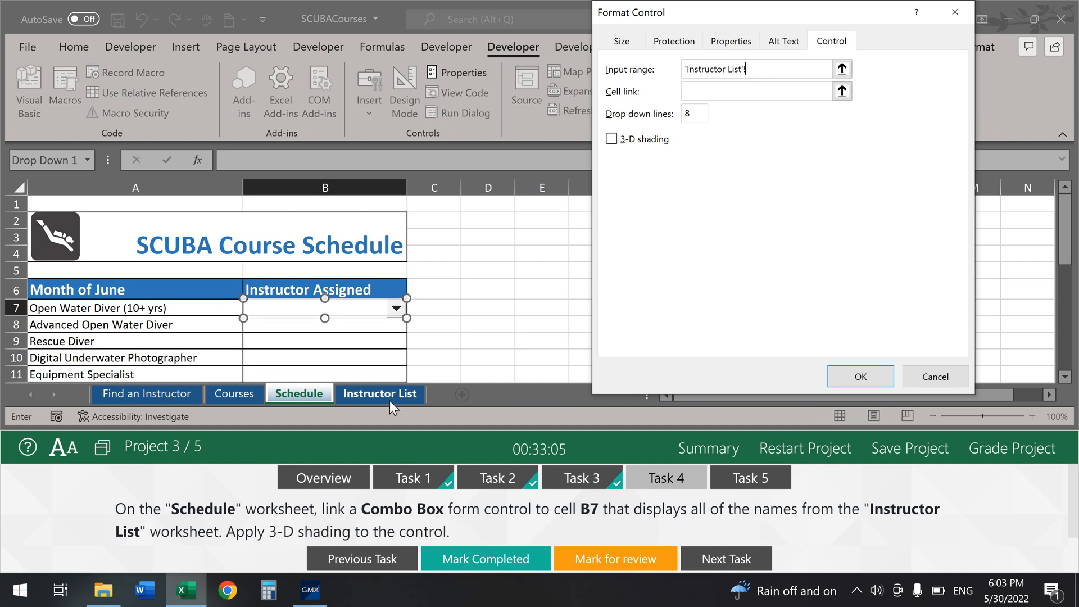
{"action": "mouse_move", "coordinate": [193, 311]}
{"action": "left_mouse_down"}
{"action": "mouse_move", "coordinate": [169, 410]}
{"action": "mouse_move", "coordinate": [190, 315]}
{"action": "left_mouse_up"}
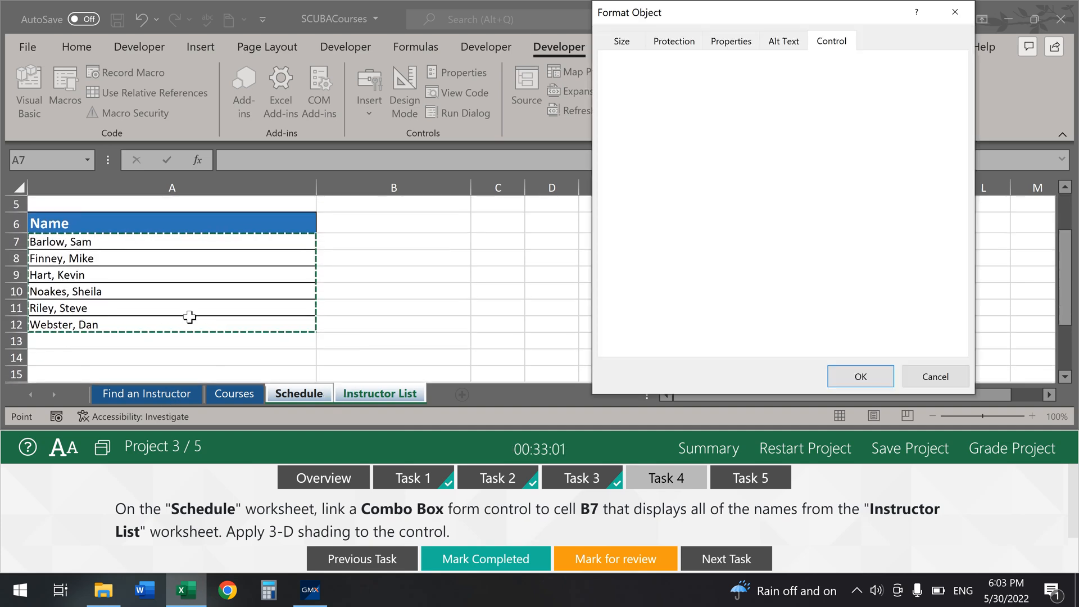
{"action": "left_click", "coordinate": [703, 92]}
{"action": "left_click", "coordinate": [299, 393]}
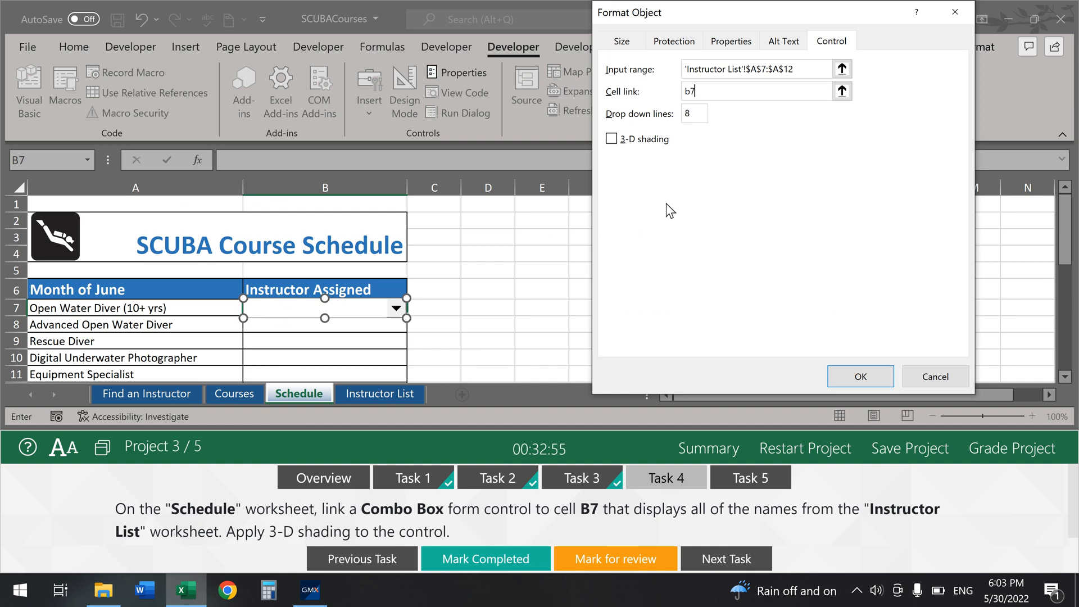
{"action": "type", "text": "b7"}
{"action": "left_click", "coordinate": [613, 139]}
{"action": "left_click", "coordinate": [858, 376]}
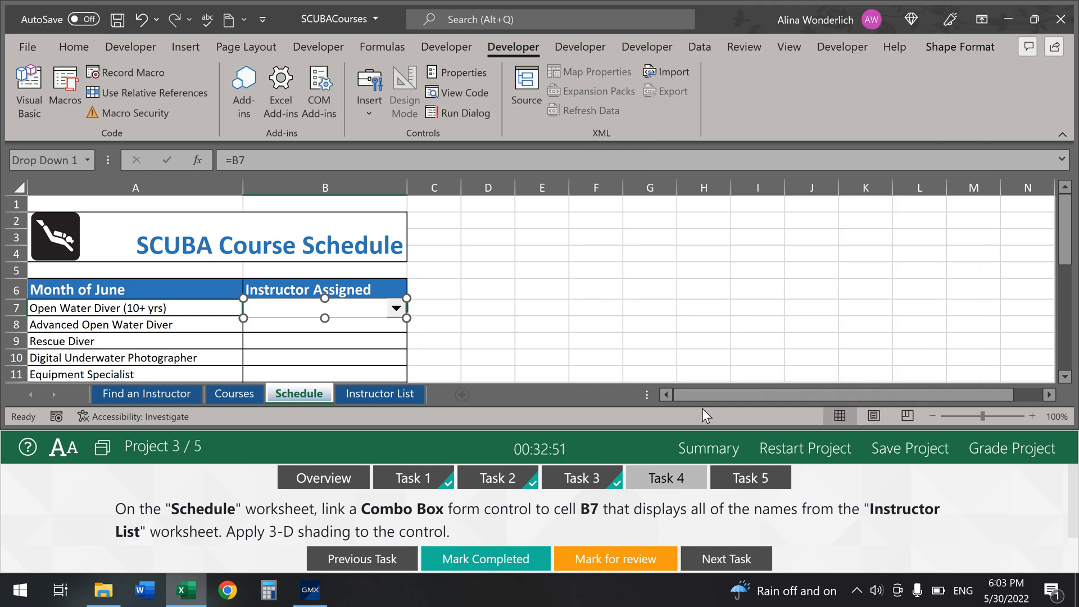
Step: Test that the combo box lists the instructor names and mark the task completed
{"action": "left_click", "coordinate": [511, 308]}
{"action": "left_click", "coordinate": [397, 311]}
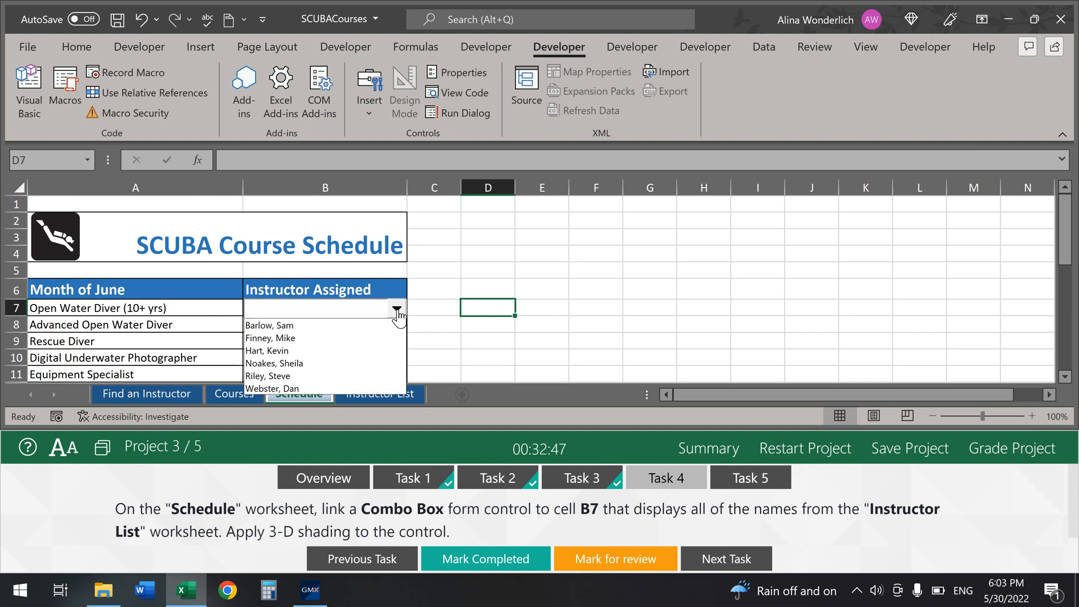
{"action": "left_click", "coordinate": [444, 307]}
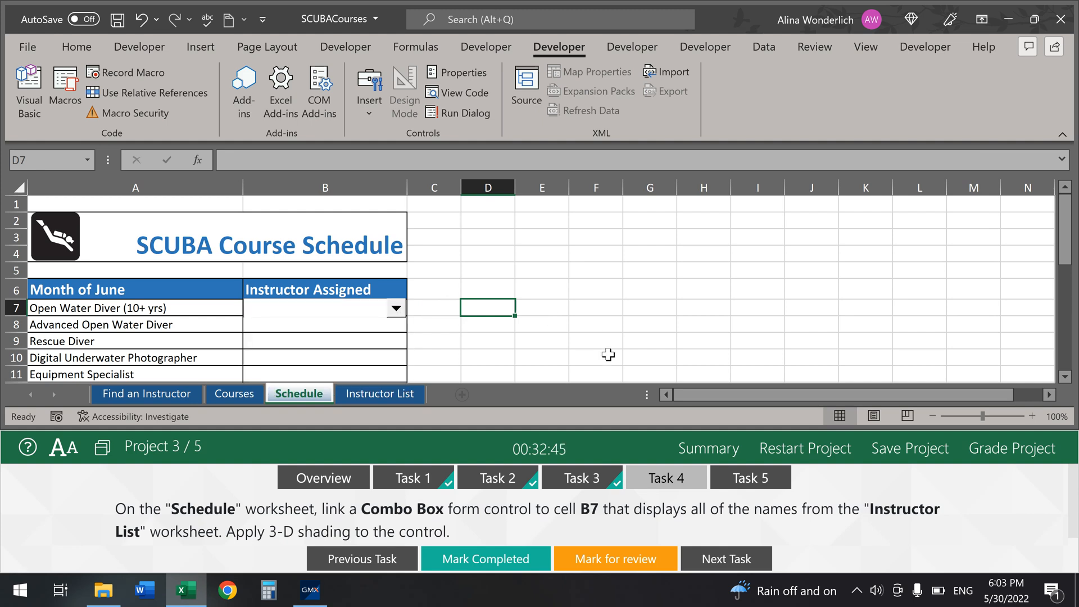
{"action": "left_click", "coordinate": [512, 570]}
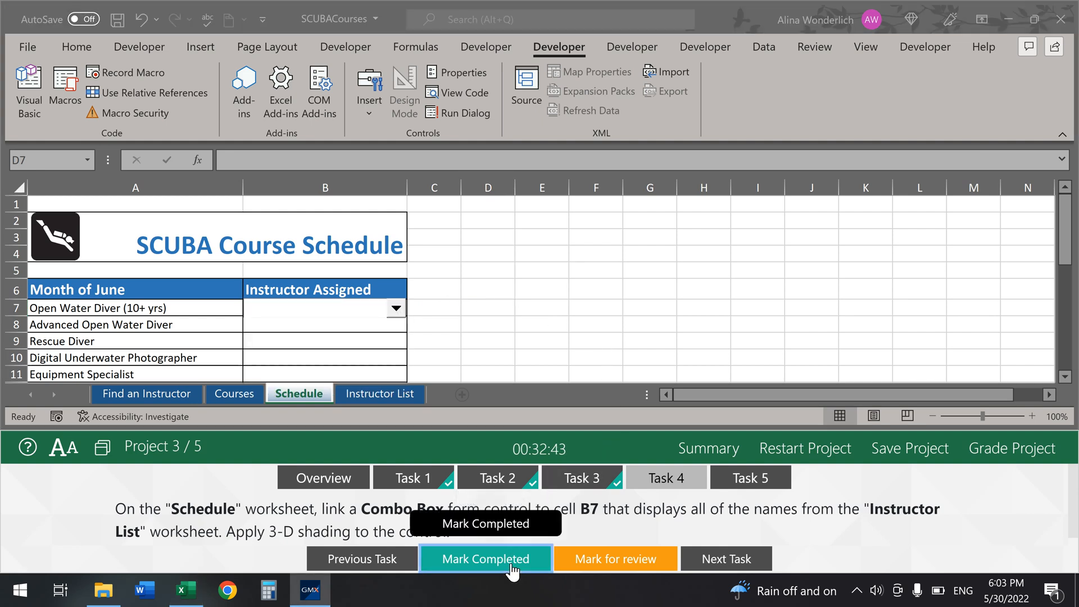
{"action": "left_click", "coordinate": [753, 486]}
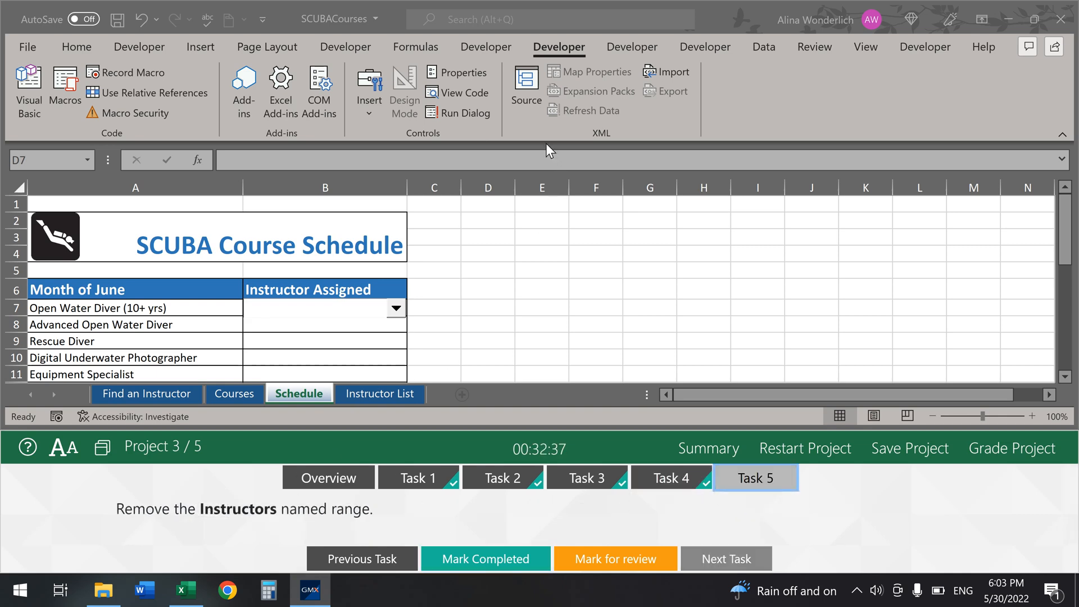
Step: Delete the Instructors name in Name Manager, mark Task 5 completed, and submit for grading
{"action": "left_click", "coordinate": [437, 48]}
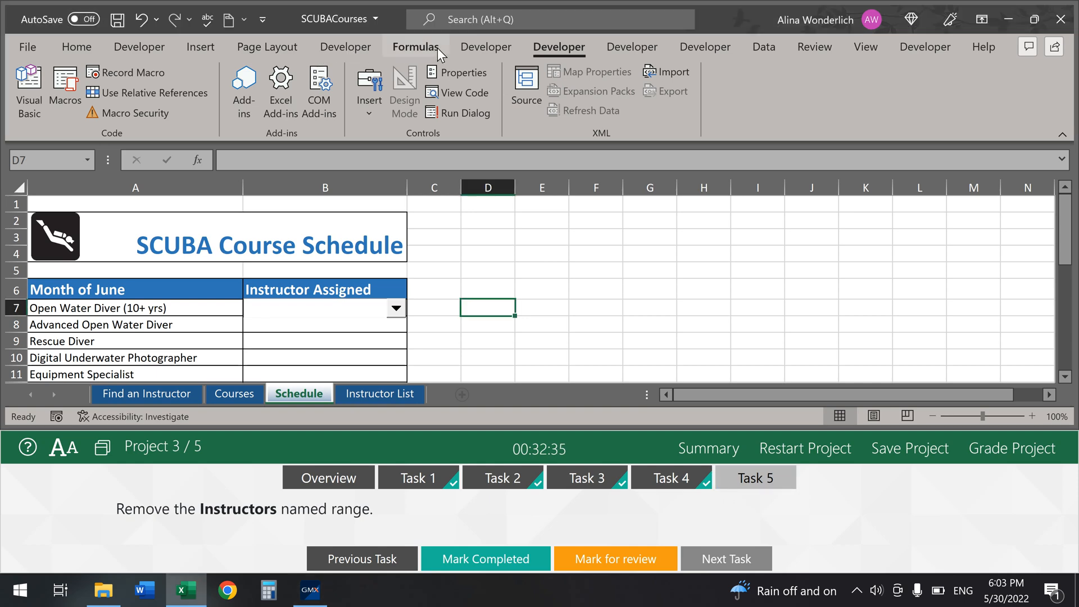
{"action": "left_click", "coordinate": [487, 95]}
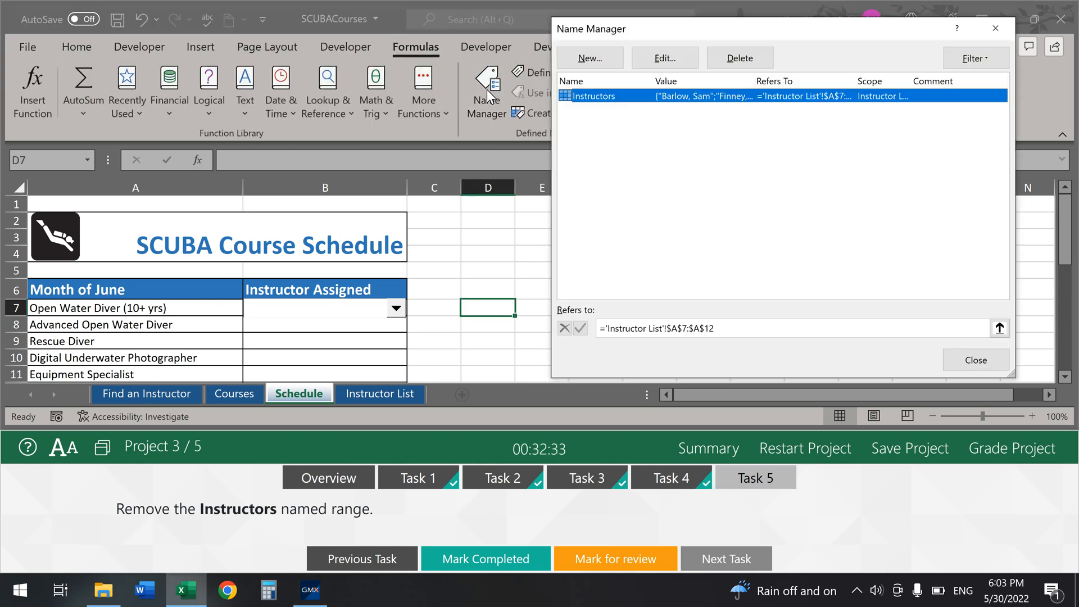
{"action": "left_click", "coordinate": [756, 63]}
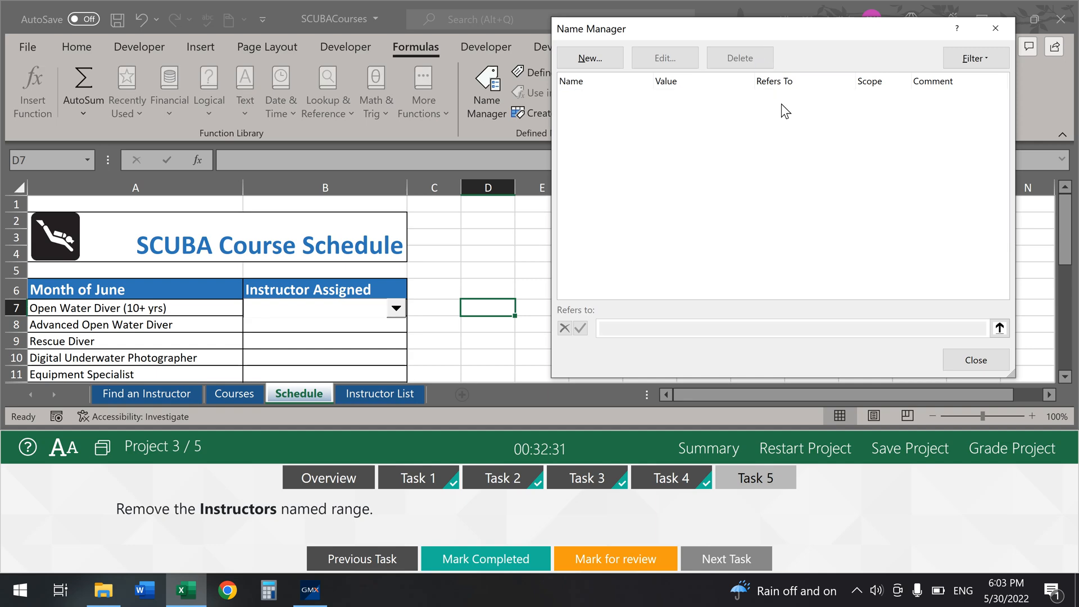
{"action": "left_click", "coordinate": [975, 360]}
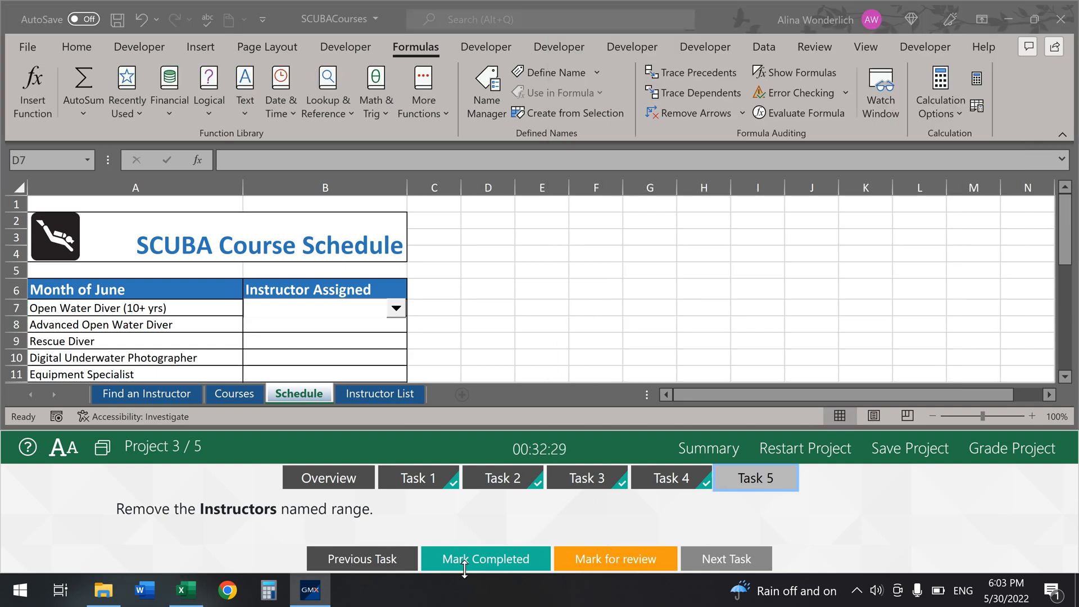
{"action": "left_click", "coordinate": [464, 568]}
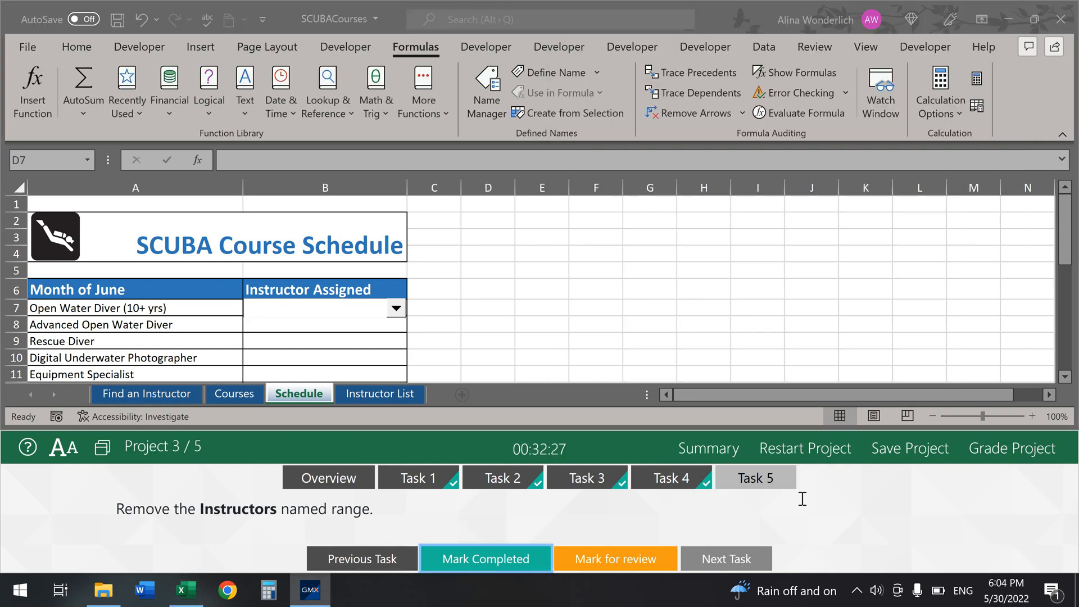
{"action": "left_click", "coordinate": [992, 453]}
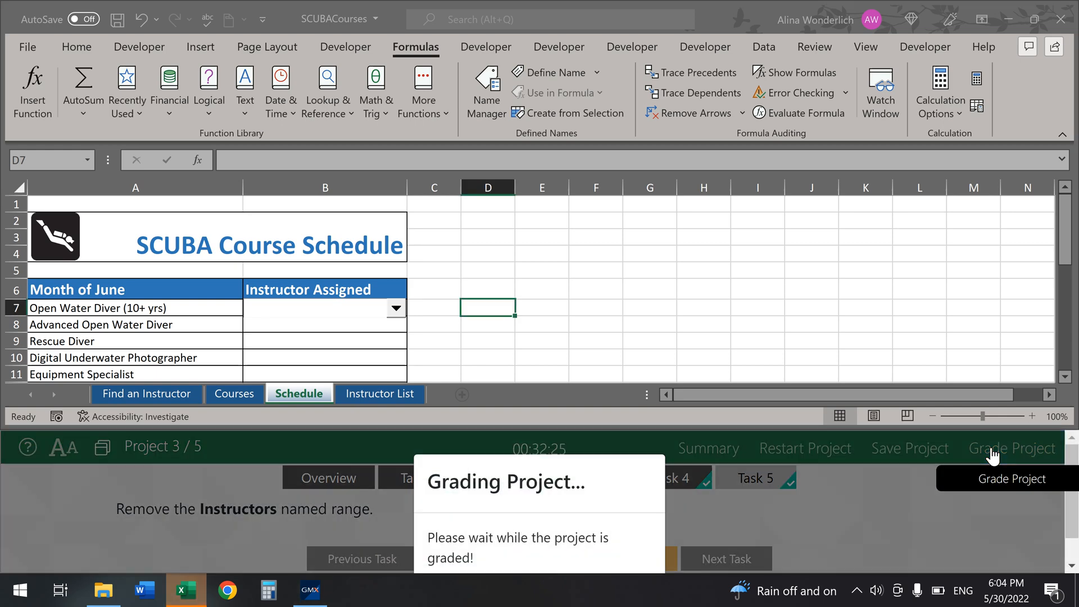
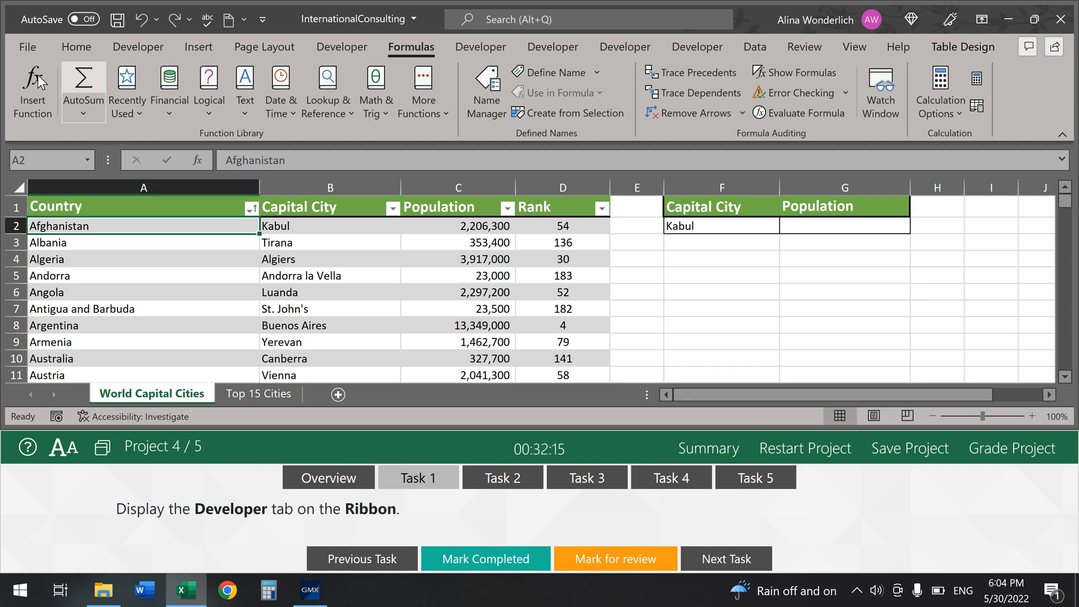
Step: Enable the Developer tab under Options > Customize Ribbon and mark Task 1 completed
{"action": "left_click", "coordinate": [30, 50]}
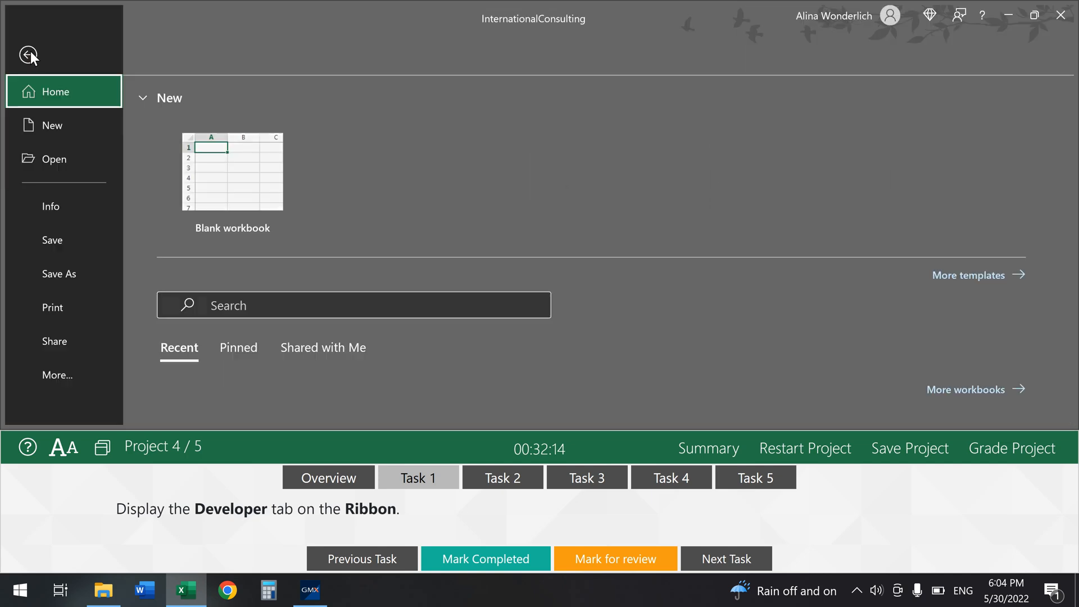
{"action": "left_click", "coordinate": [59, 373]}
{"action": "left_click", "coordinate": [153, 374]}
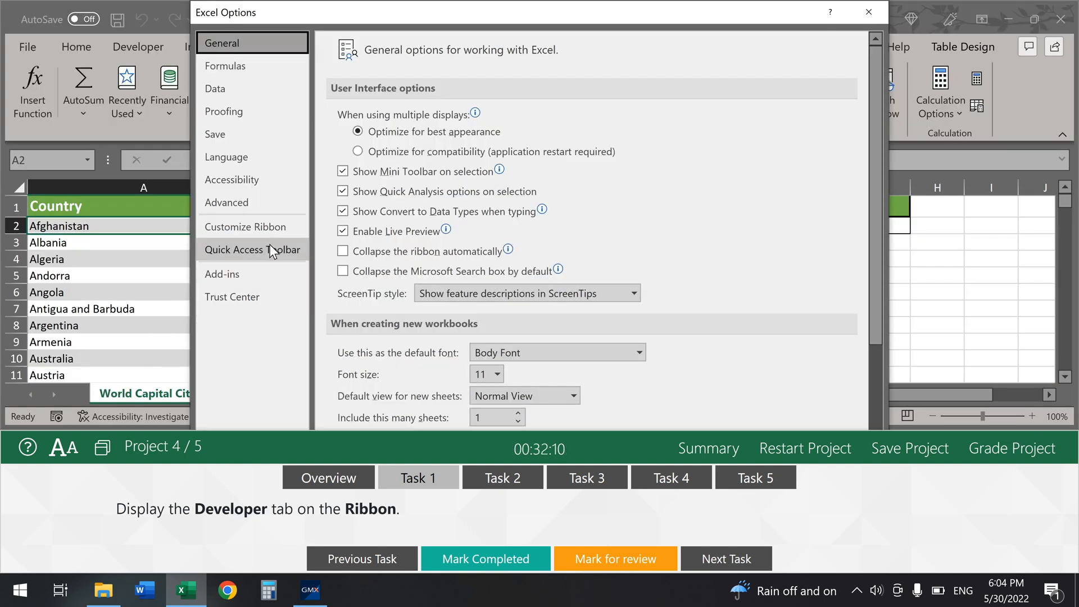
{"action": "left_click", "coordinate": [273, 231]}
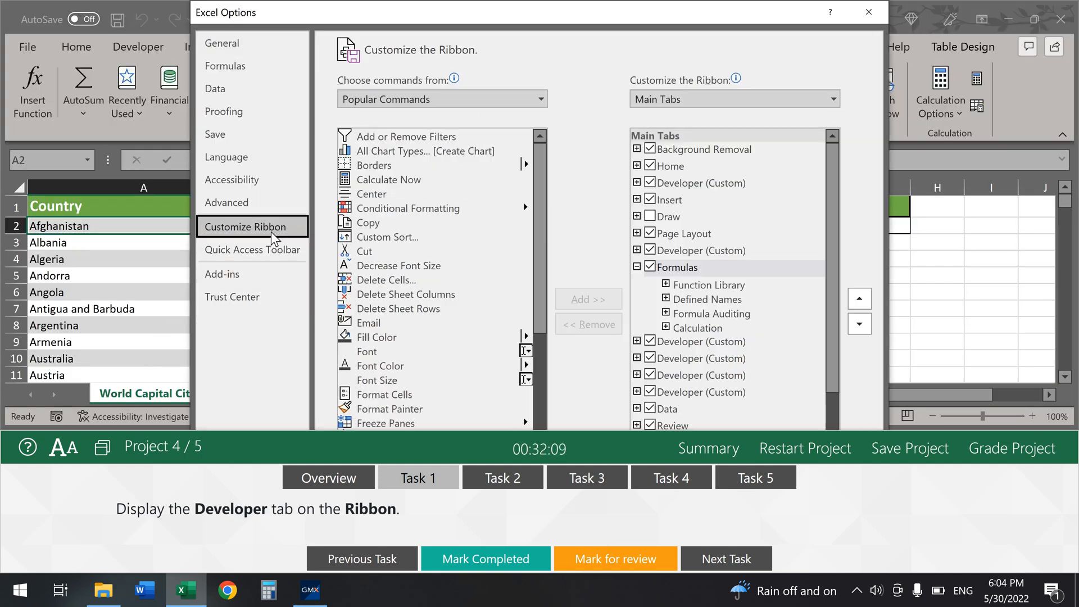
{"action": "scroll", "coordinate": [749, 337], "scroll_direction": "down", "scroll_amount": 1}
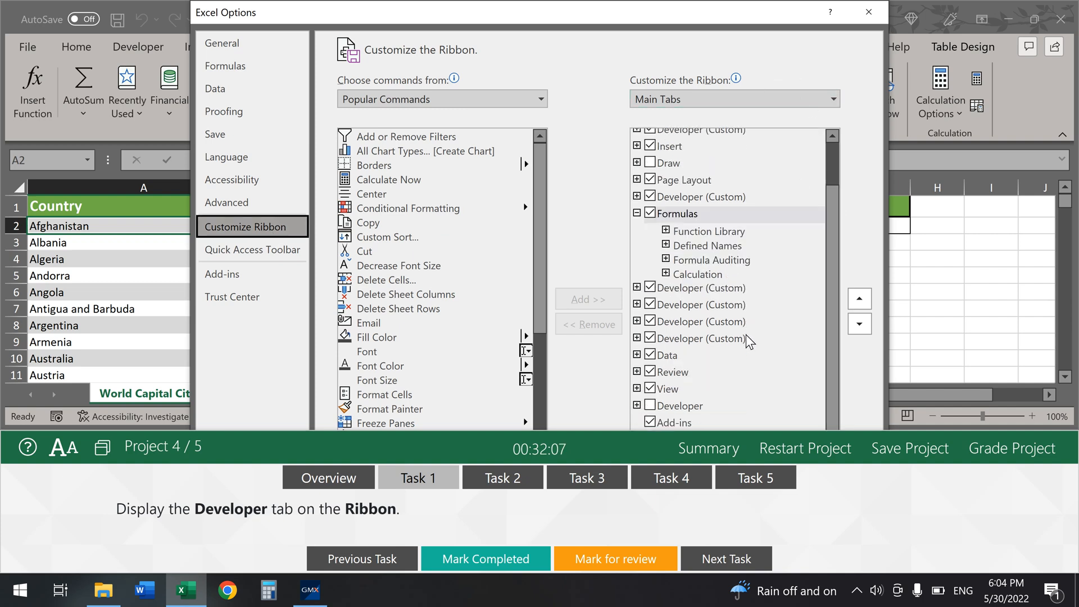
{"action": "left_click", "coordinate": [650, 407]}
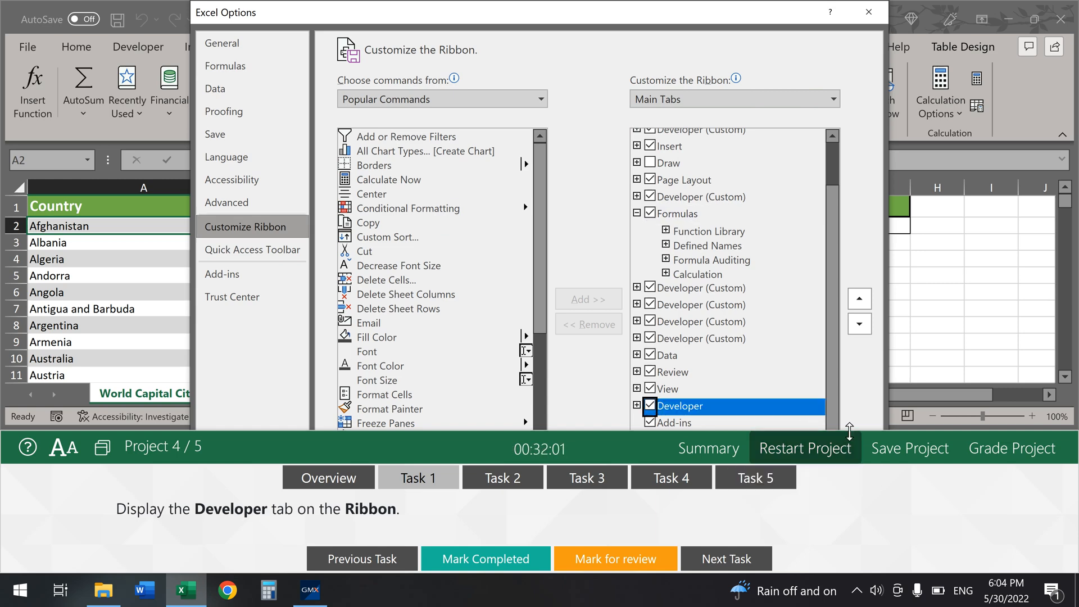
{"action": "left_click_drag", "start_coordinate": [849, 431], "coordinate": [836, 585]}
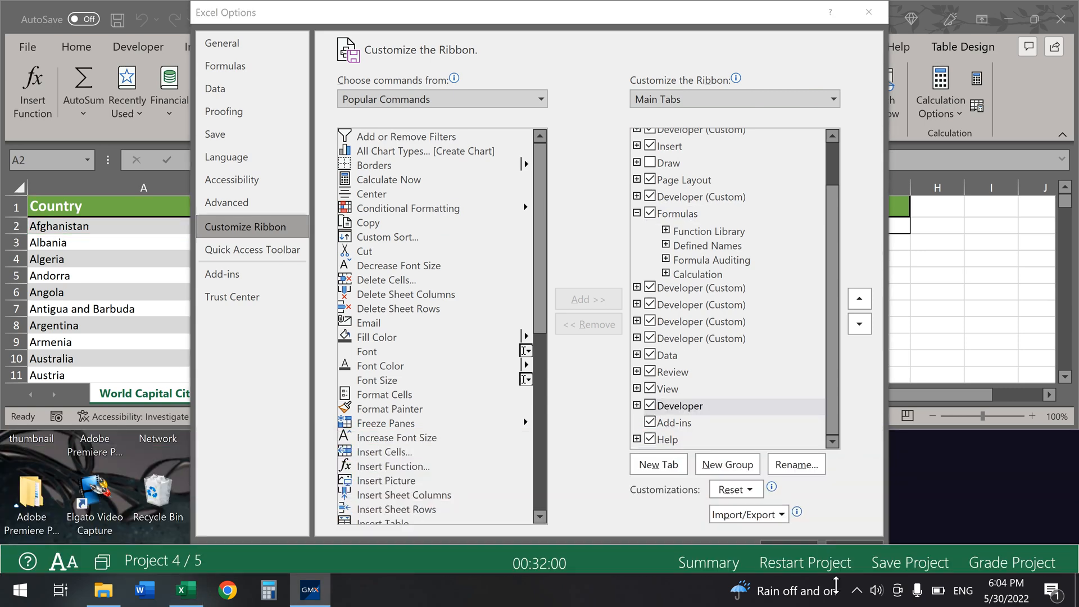
{"action": "left_click", "coordinate": [804, 541]}
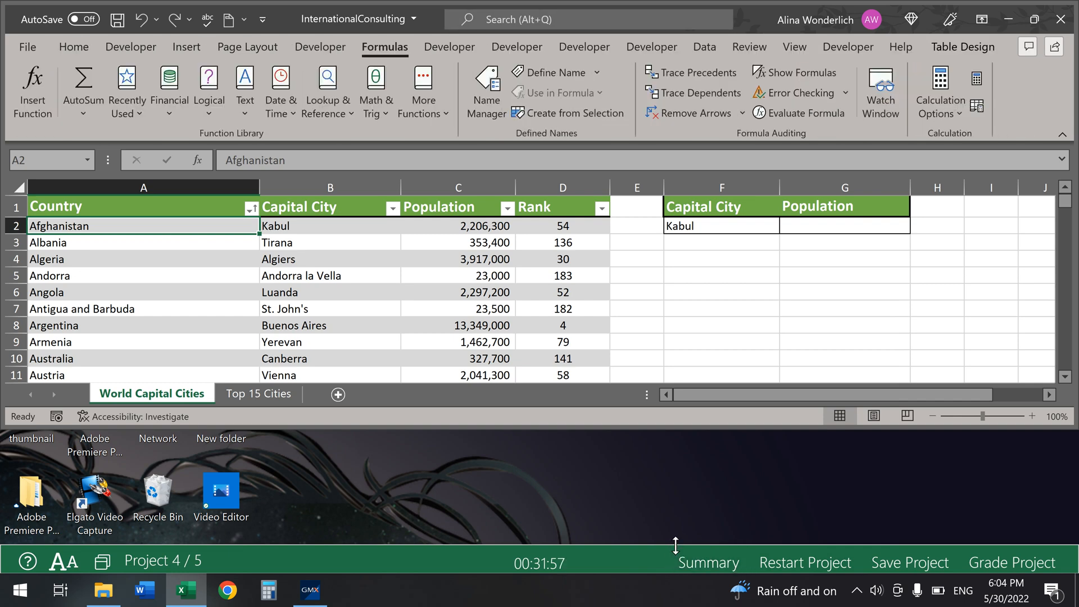
{"action": "left_click_drag", "start_coordinate": [676, 545], "coordinate": [701, 407]}
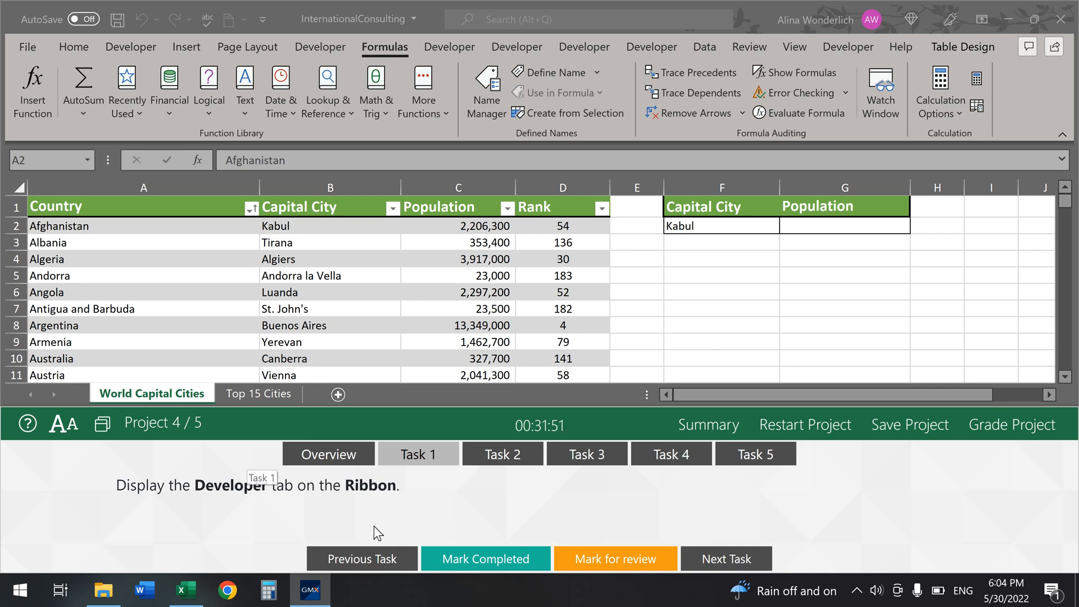
{"action": "left_click", "coordinate": [462, 560]}
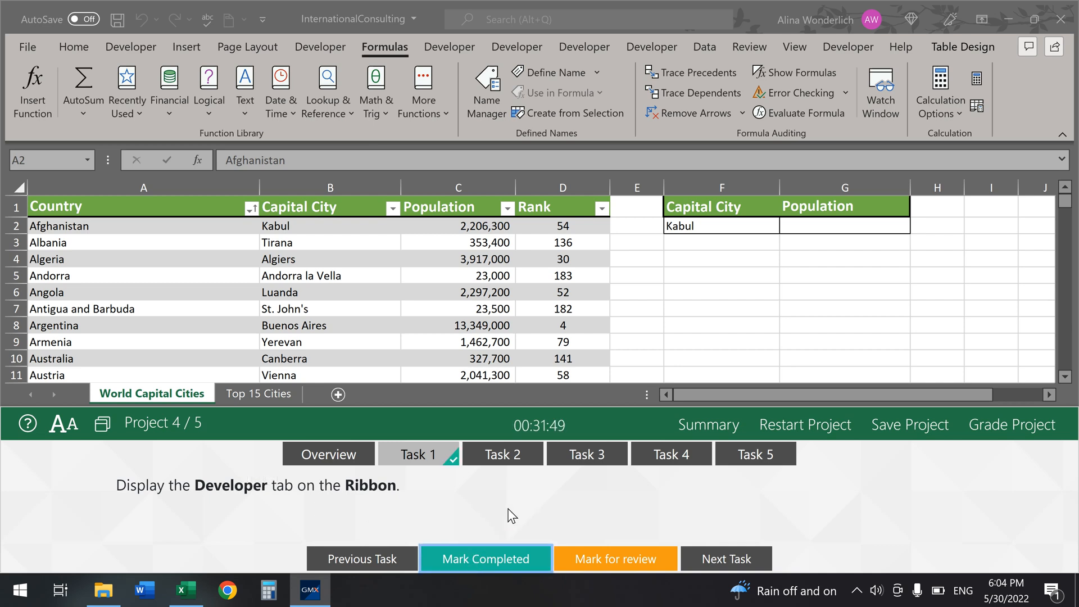
Step: Open Task 2, then set Formulas calculation to Manual with Recalculate workbook before saving unchecked
{"action": "left_click", "coordinate": [535, 465]}
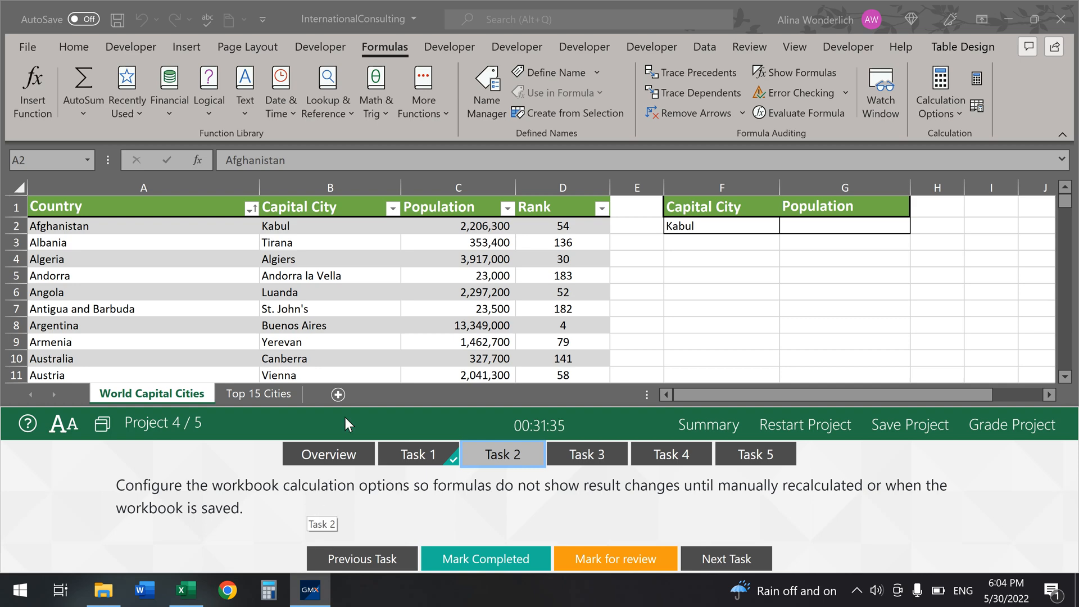
{"action": "left_click", "coordinate": [22, 45]}
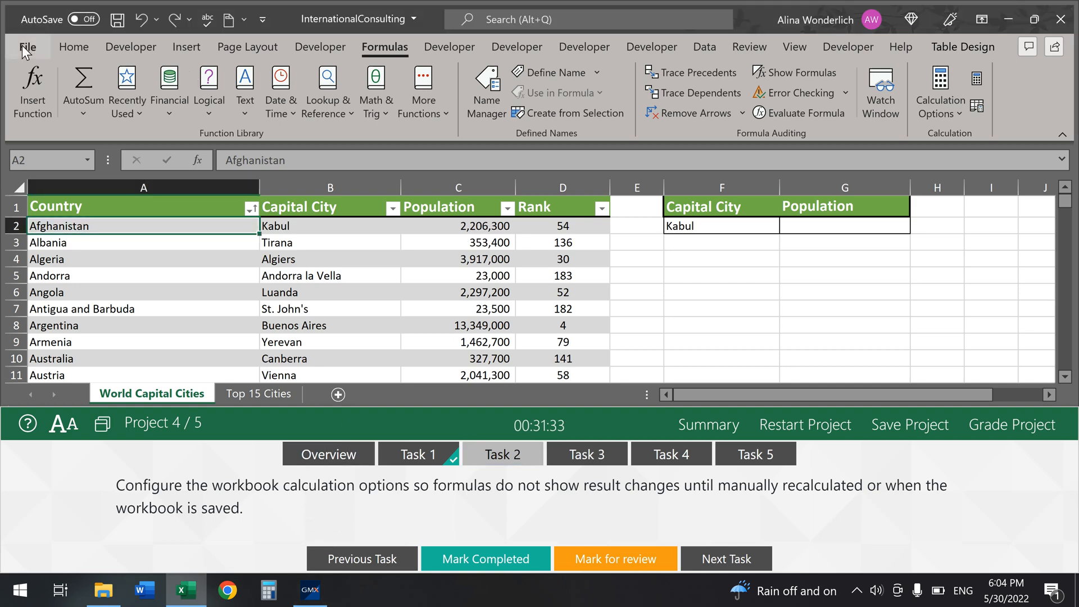
{"action": "left_click", "coordinate": [22, 45]}
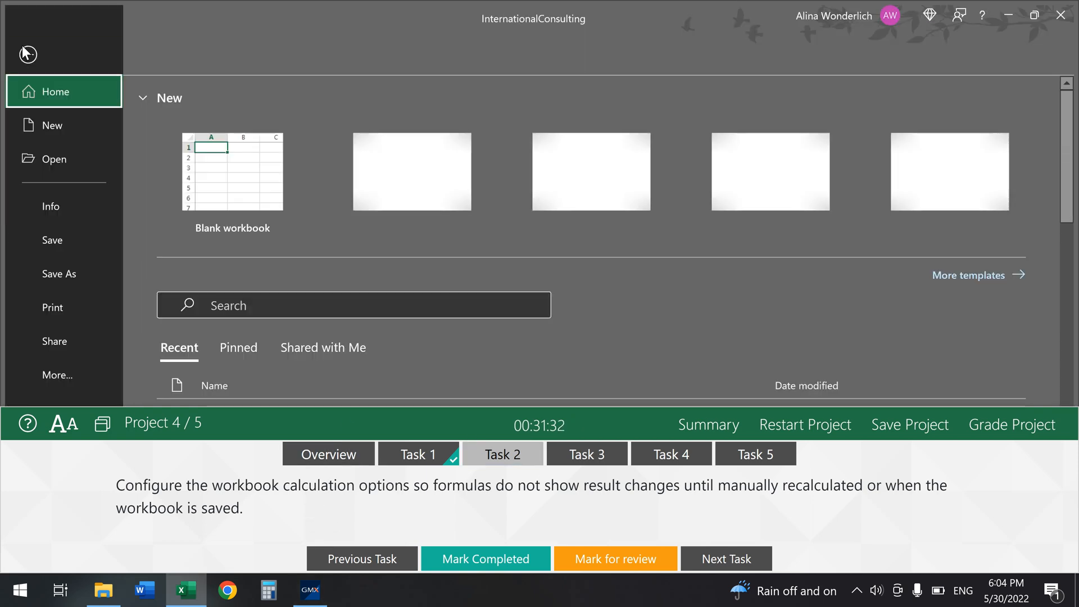
{"action": "left_click", "coordinate": [55, 372]}
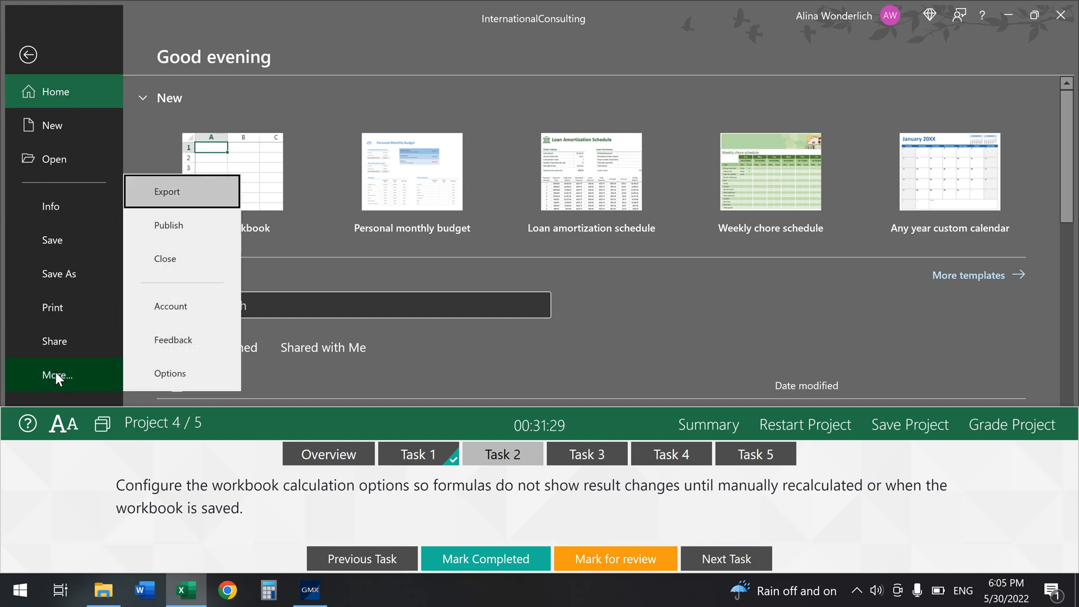
{"action": "left_click", "coordinate": [201, 370]}
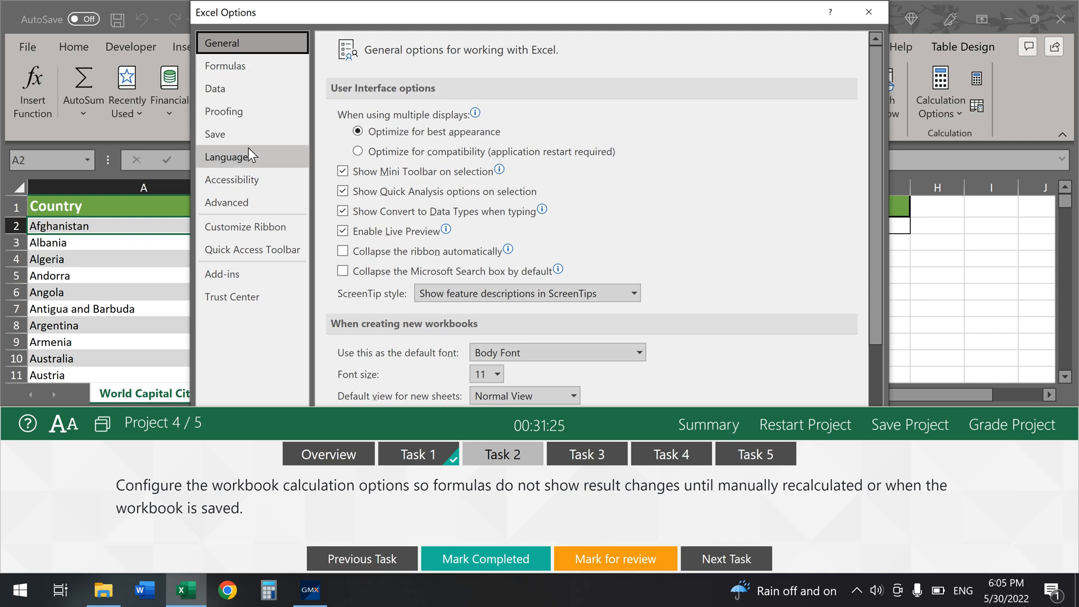
{"action": "left_click", "coordinate": [258, 74]}
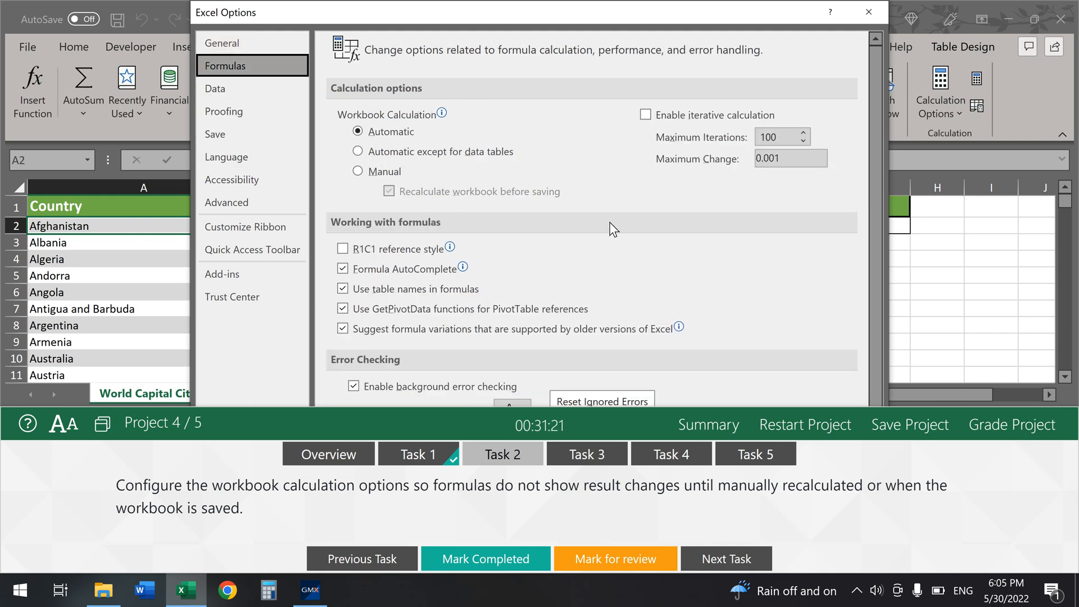
{"action": "left_click", "coordinate": [357, 171]}
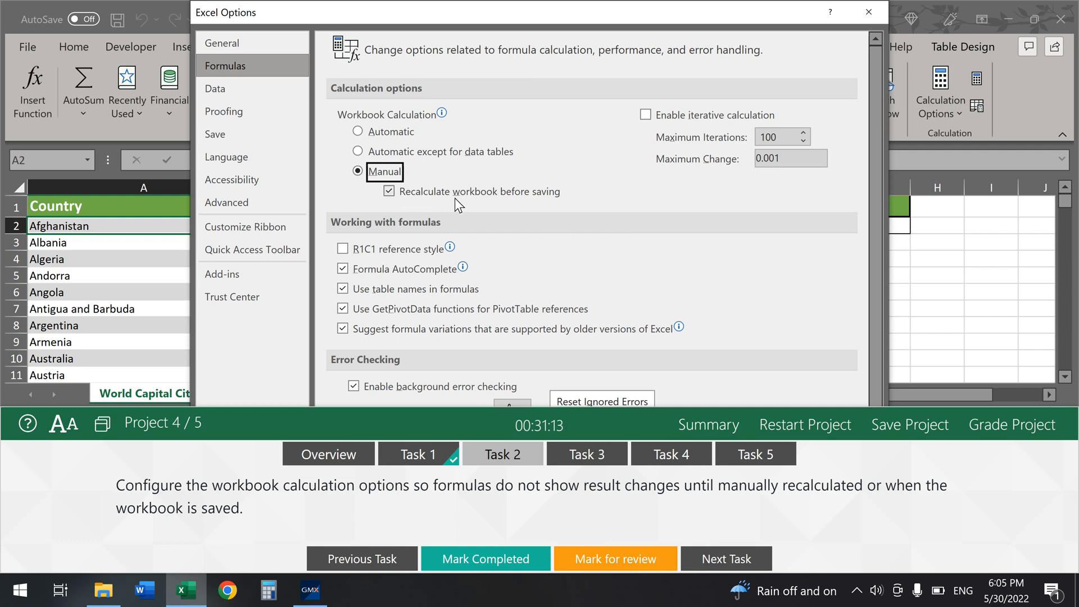
{"action": "left_click", "coordinate": [393, 193]}
{"action": "scroll", "coordinate": [753, 258], "scroll_direction": "down", "scroll_amount": 1}
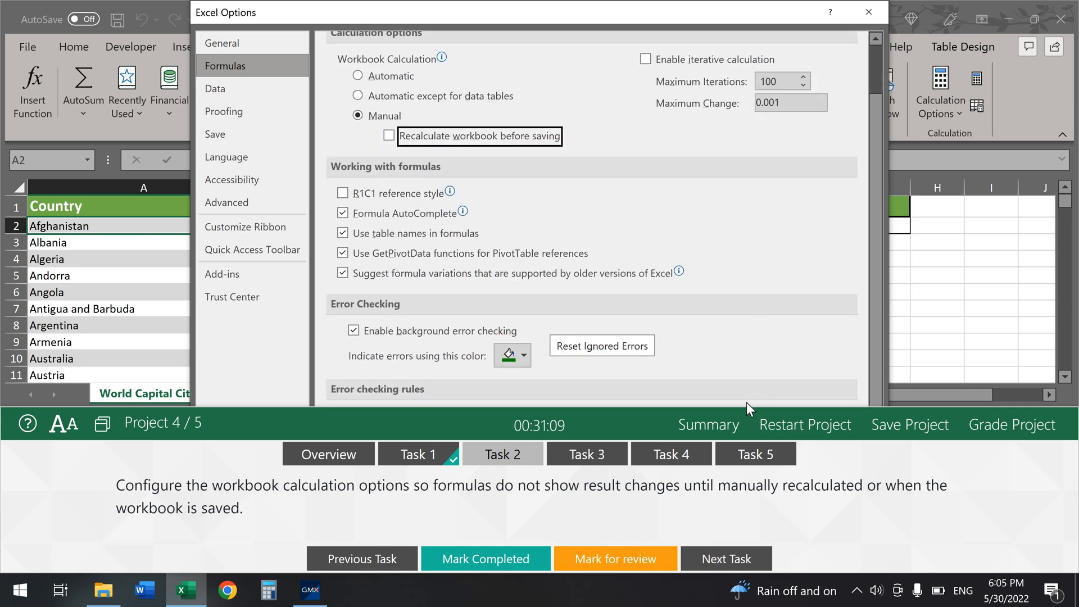
{"action": "left_click_drag", "start_coordinate": [751, 407], "coordinate": [737, 543]}
{"action": "left_click", "coordinate": [780, 542]}
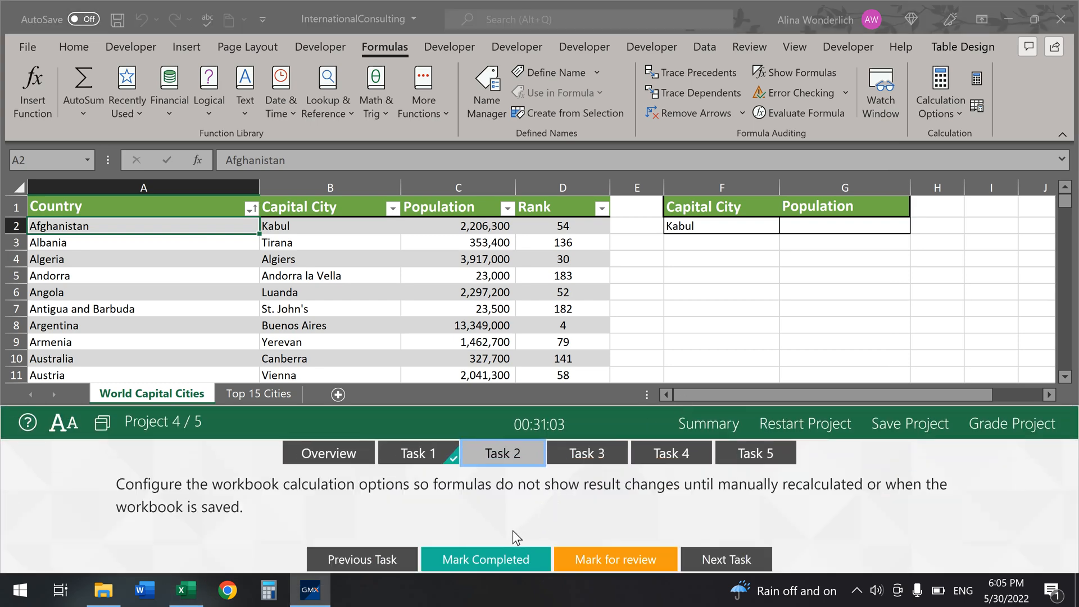
Step: Complete Task 2, open Task 3, and start =MATCH in G2 with its Function Arguments dialog
{"action": "left_click", "coordinate": [496, 559]}
{"action": "left_click", "coordinate": [588, 456]}
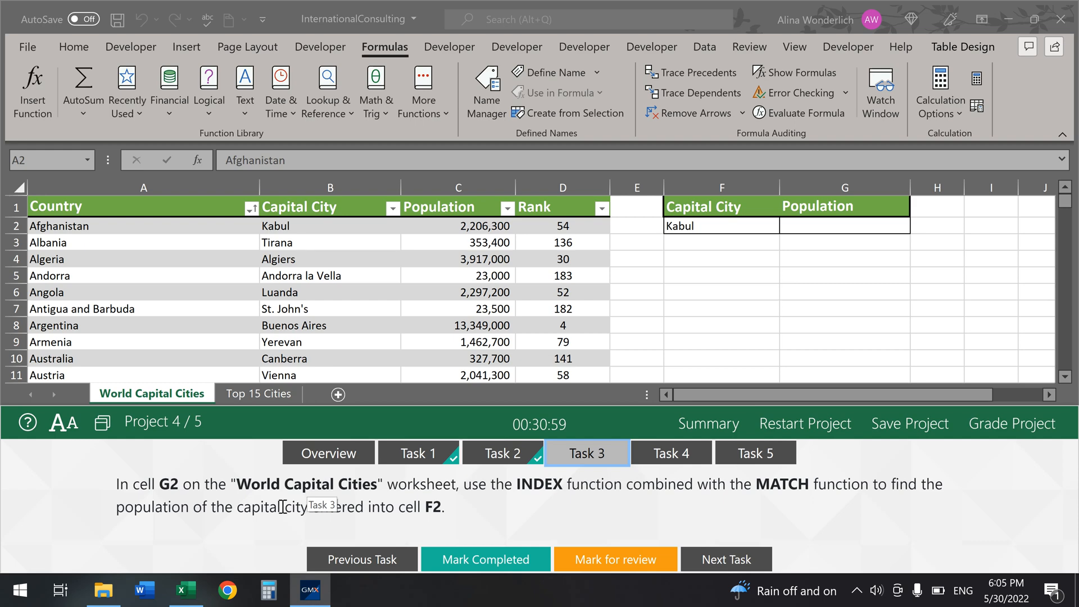
{"action": "left_click", "coordinate": [874, 224]}
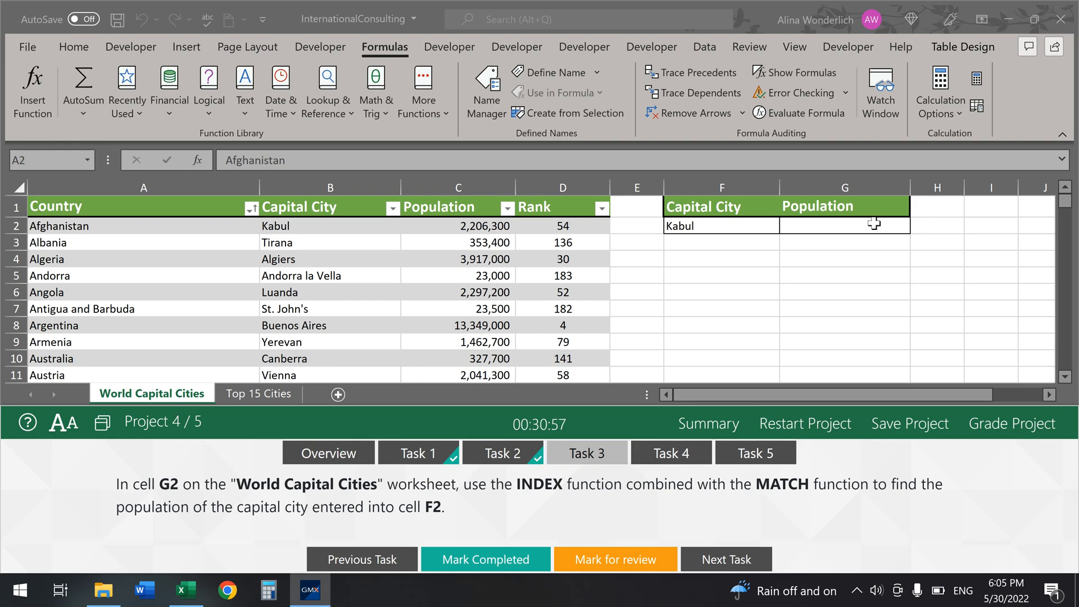
{"action": "left_click", "coordinate": [874, 223]}
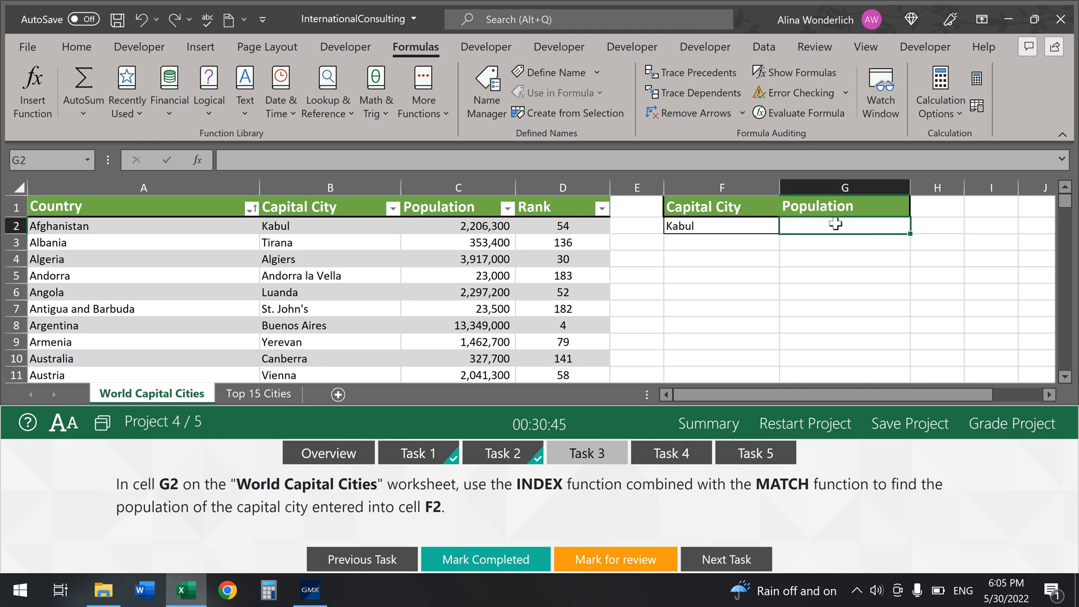
{"action": "type", "text": "="}
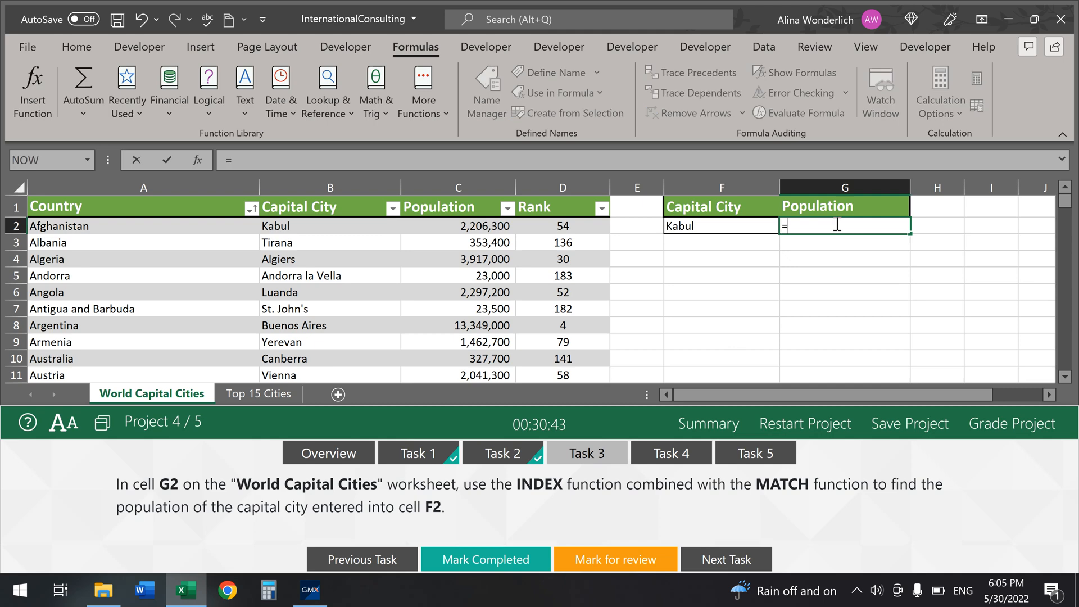
{"action": "type", "text": "match"}
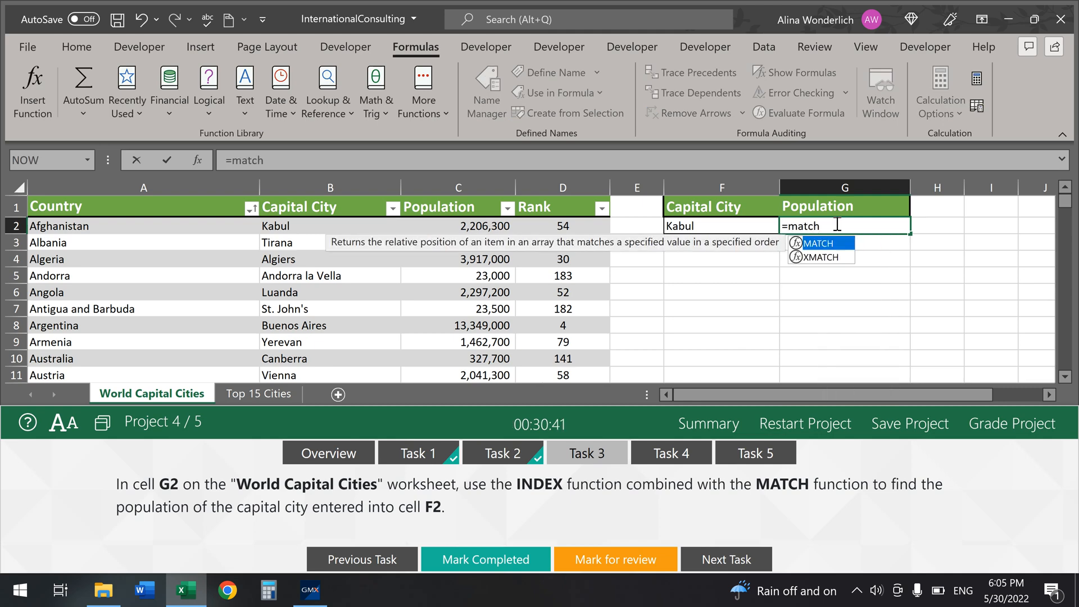
{"action": "key", "text": "Tab"}
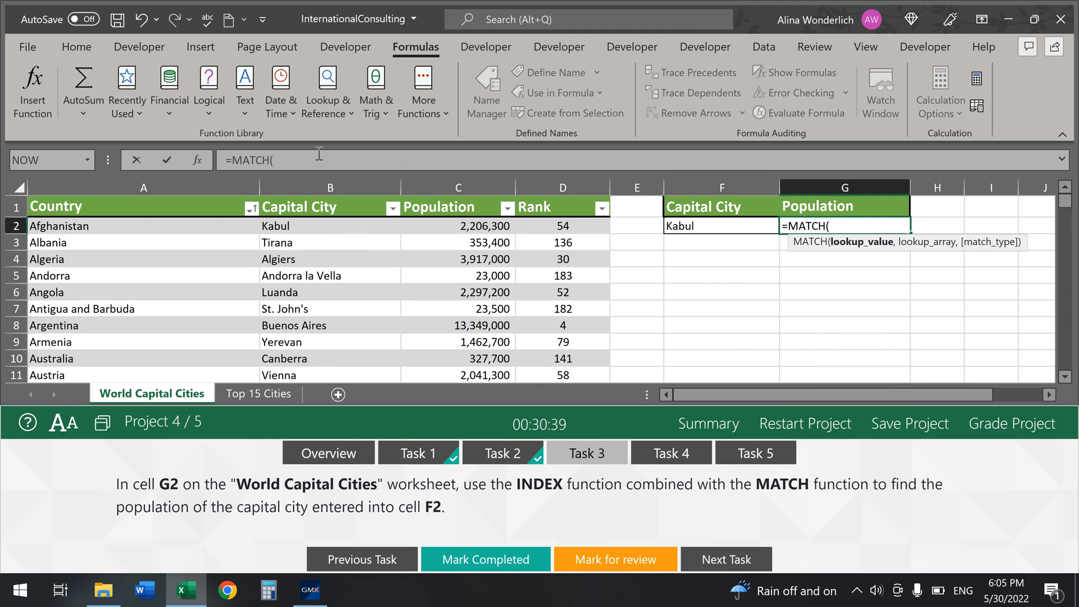
{"action": "left_click", "coordinate": [196, 160]}
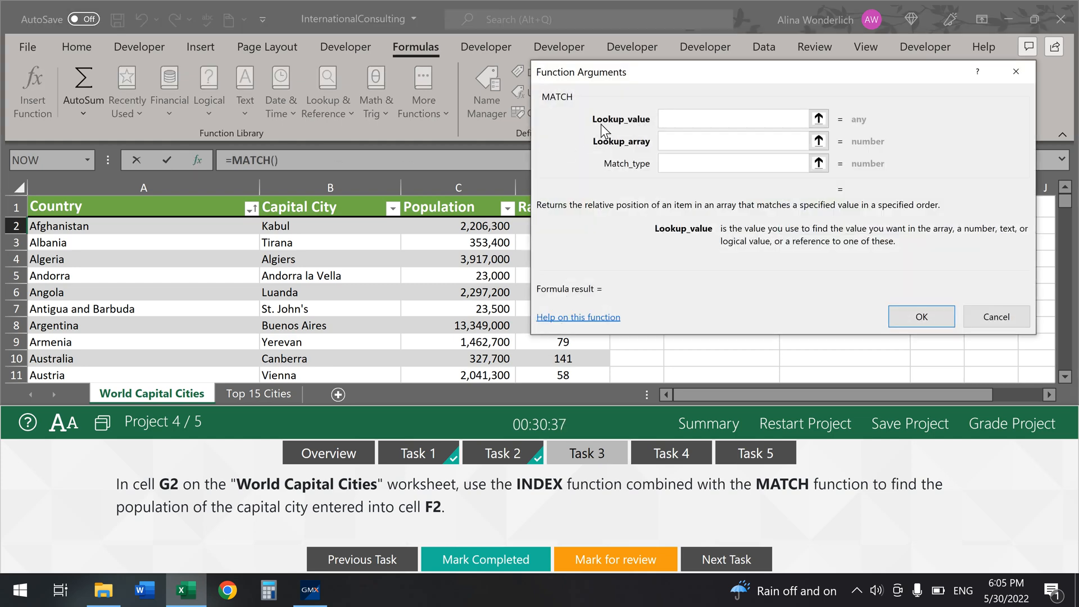
Step: Set the MATCH lookup value to cell F2
{"action": "left_click_drag", "start_coordinate": [700, 86], "coordinate": [747, 289]}
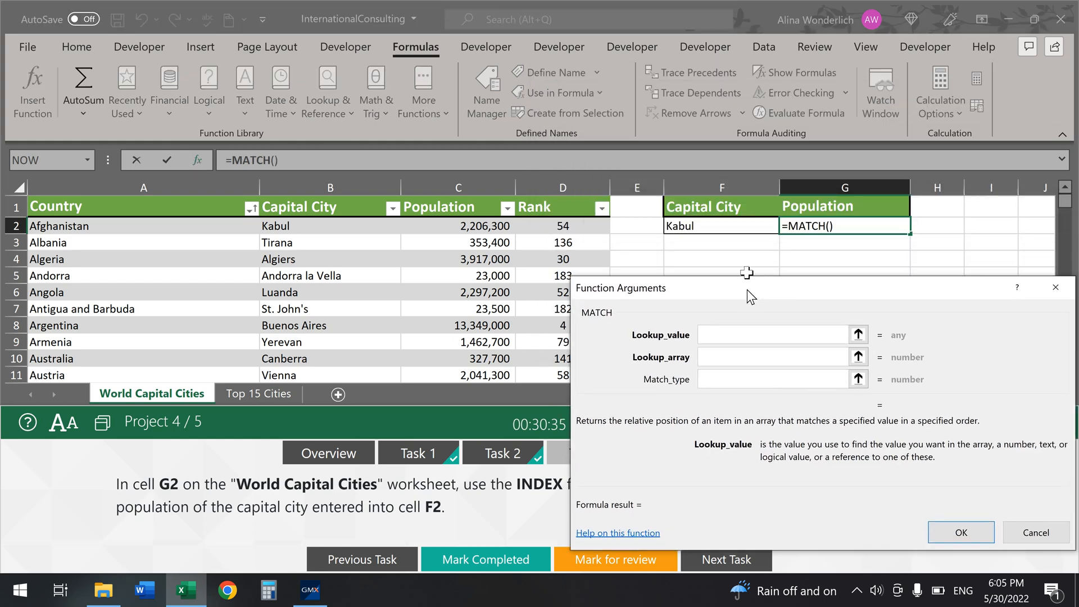
{"action": "left_click", "coordinate": [729, 225]}
{"action": "left_click", "coordinate": [737, 358]}
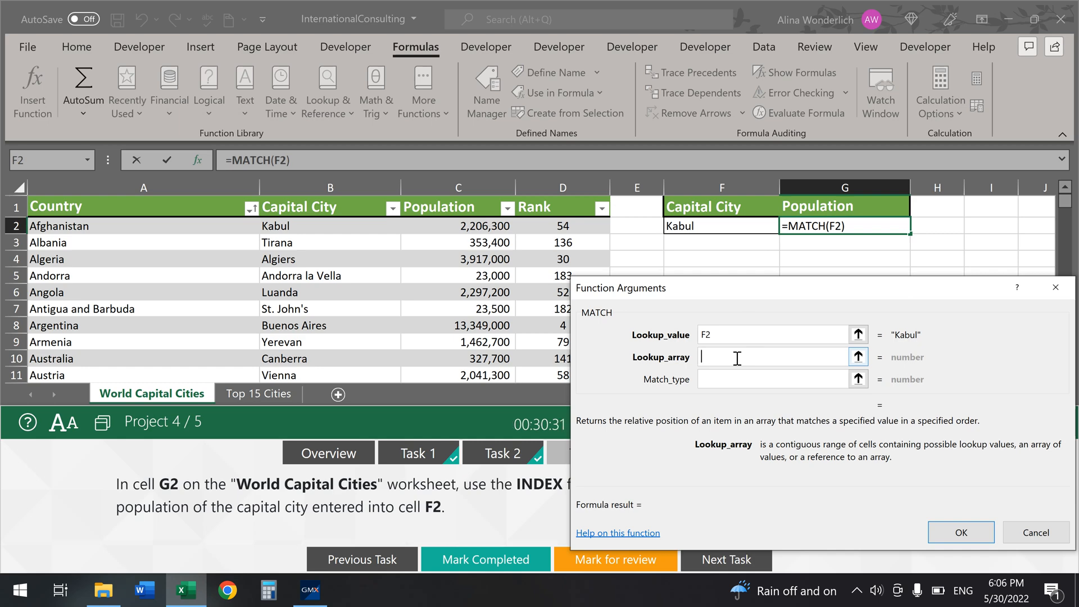
{"action": "left_click_drag", "start_coordinate": [750, 291], "coordinate": [752, 272]}
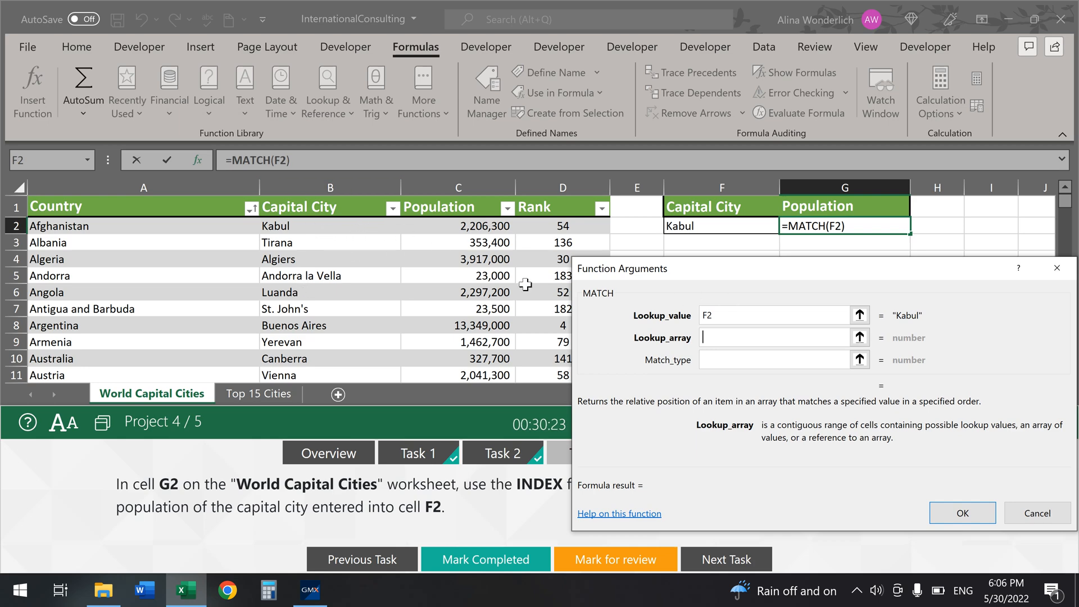
Step: Set Lookup_array to B2:B197 and Match_type to 0, committing =MATCH(F2,B2:B197,0)
{"action": "type", "text": "b2"}
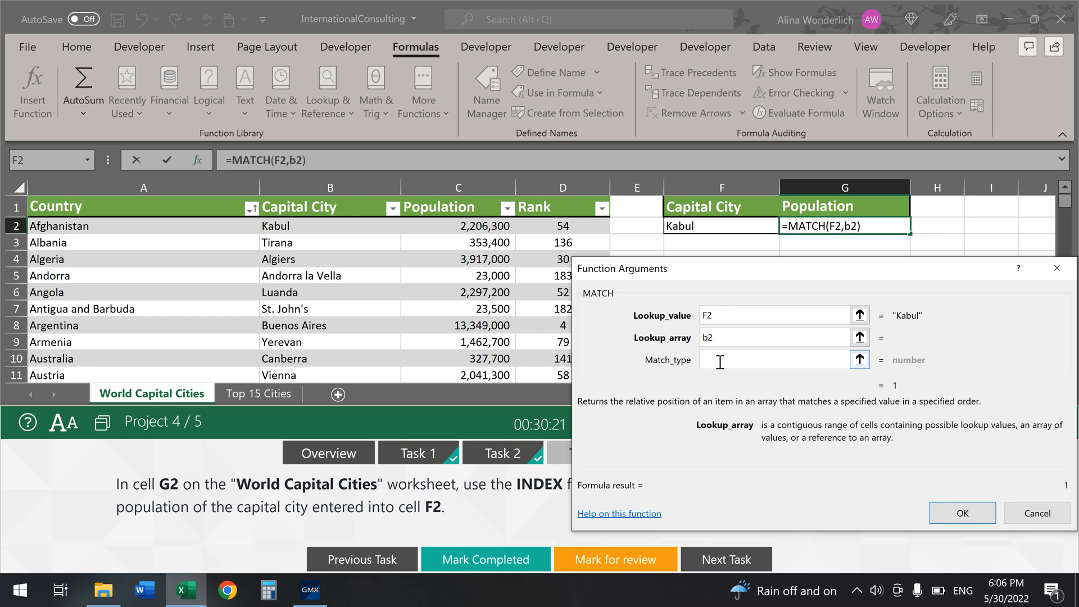
{"action": "type", "text": ":"}
{"action": "scroll", "coordinate": [335, 270], "scroll_direction": "down", "scroll_amount": 9}
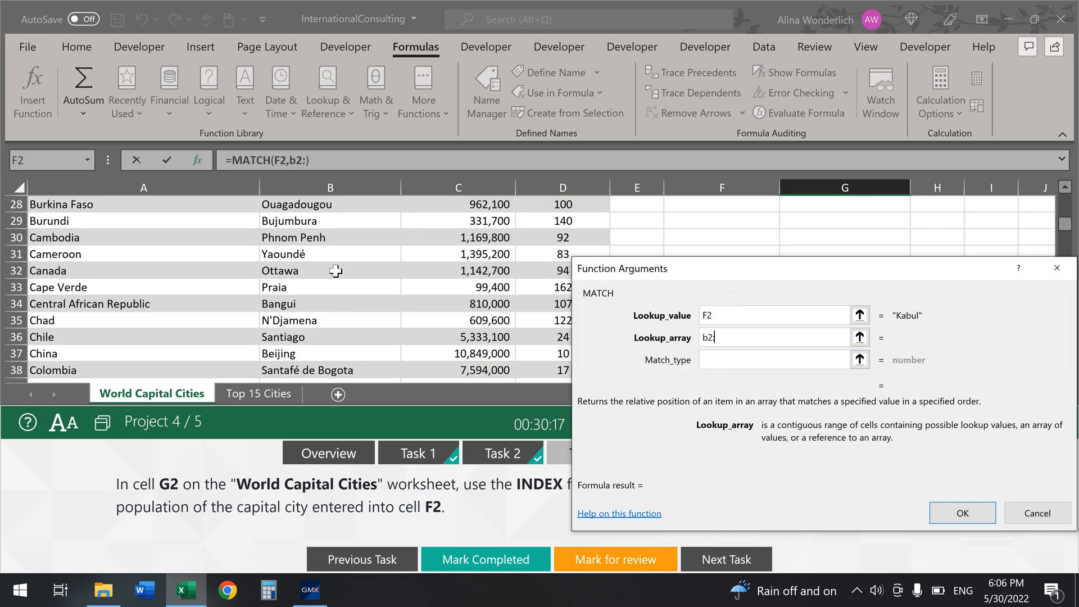
{"action": "scroll", "coordinate": [329, 264], "scroll_direction": "down", "scroll_amount": 20}
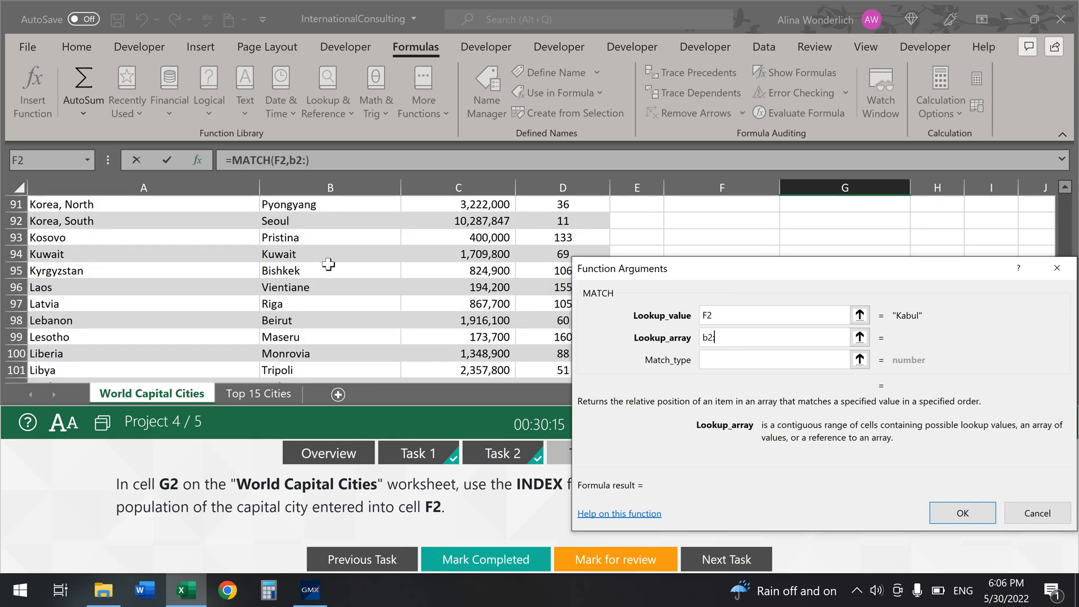
{"action": "scroll", "coordinate": [328, 264], "scroll_direction": "down", "scroll_amount": 14}
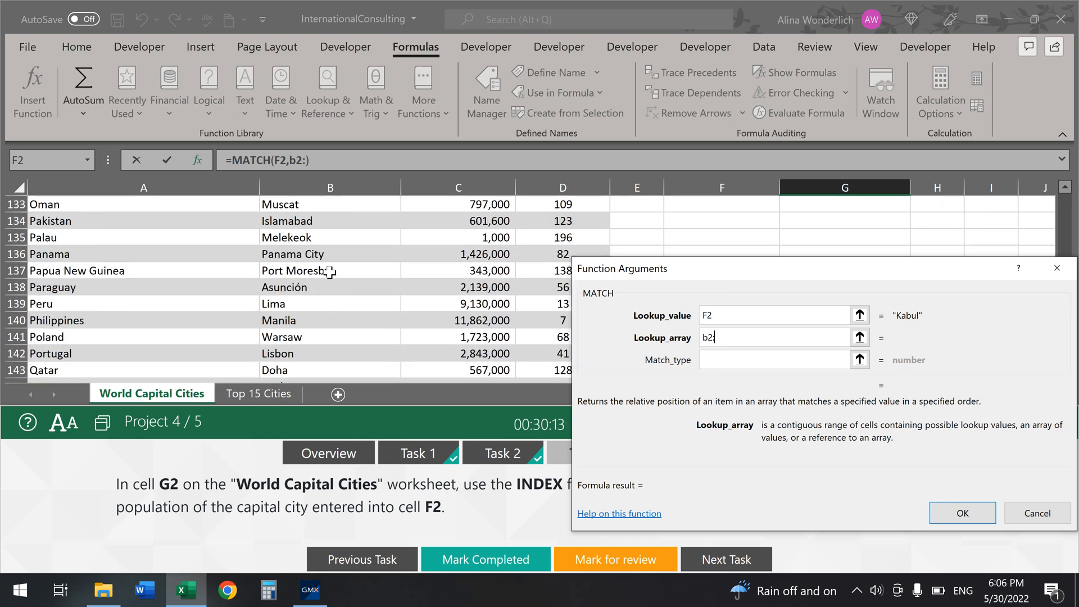
{"action": "scroll", "coordinate": [329, 272], "scroll_direction": "down", "scroll_amount": 17}
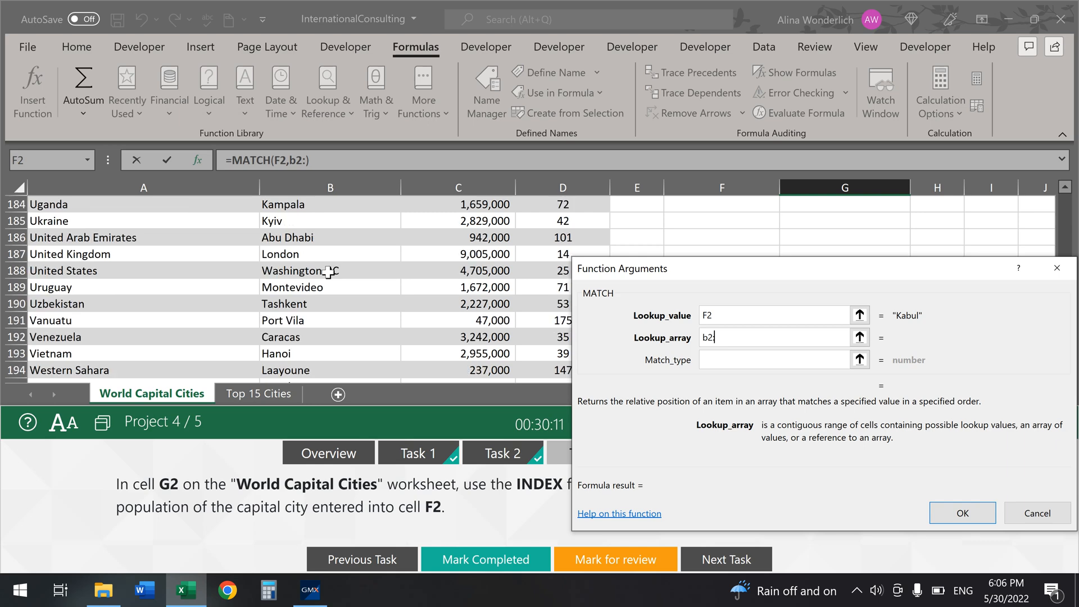
{"action": "scroll", "coordinate": [329, 271], "scroll_direction": "down", "scroll_amount": 7}
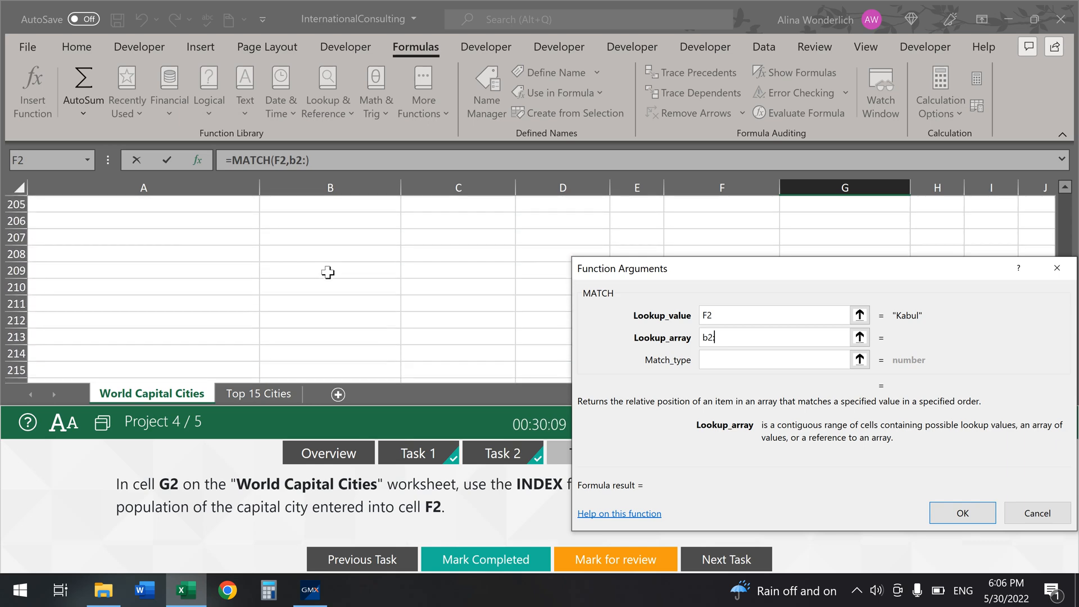
{"action": "scroll", "coordinate": [327, 272], "scroll_direction": "up", "scroll_amount": 4}
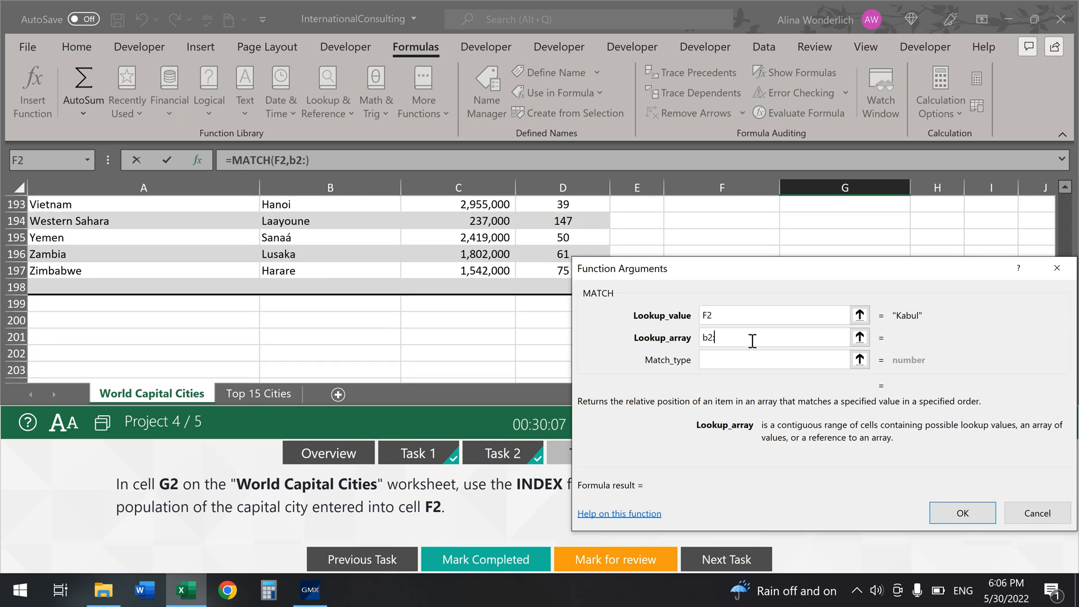
{"action": "type", "text": "b197"}
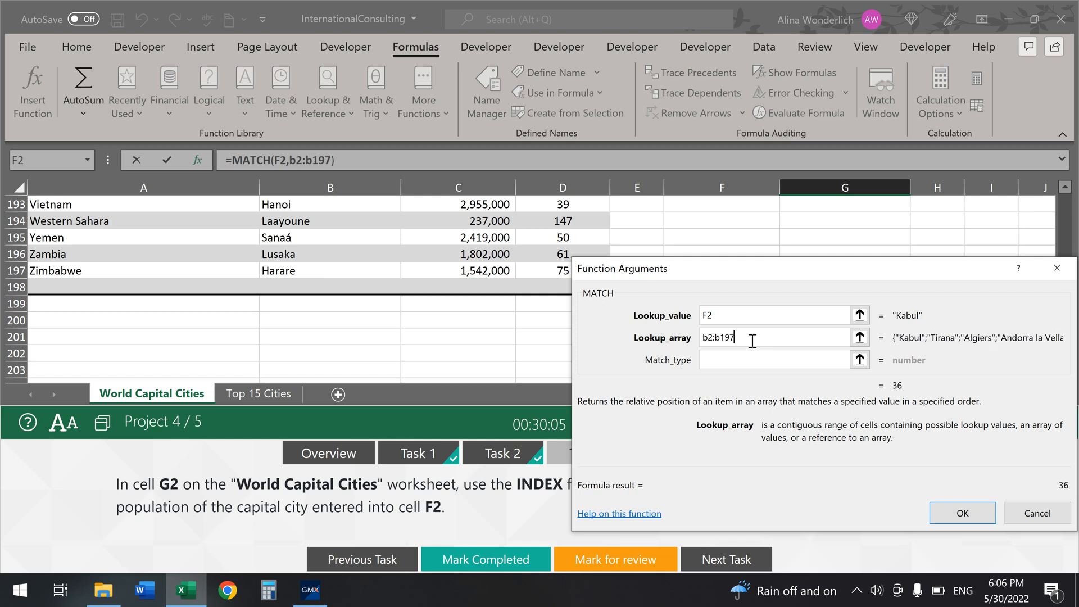
{"action": "left_click", "coordinate": [740, 356]}
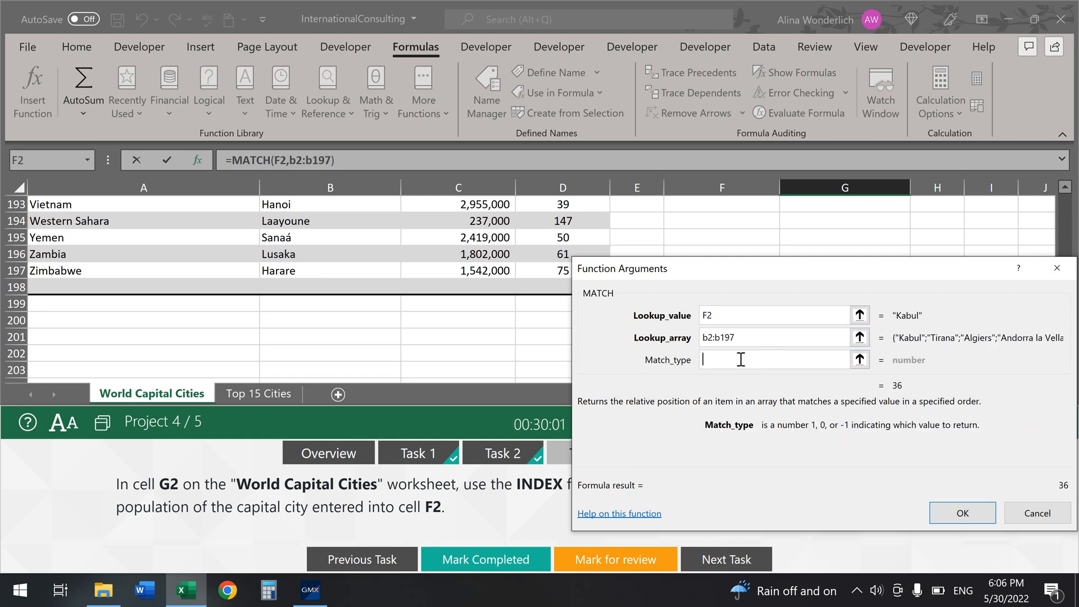
{"action": "type", "text": "0"}
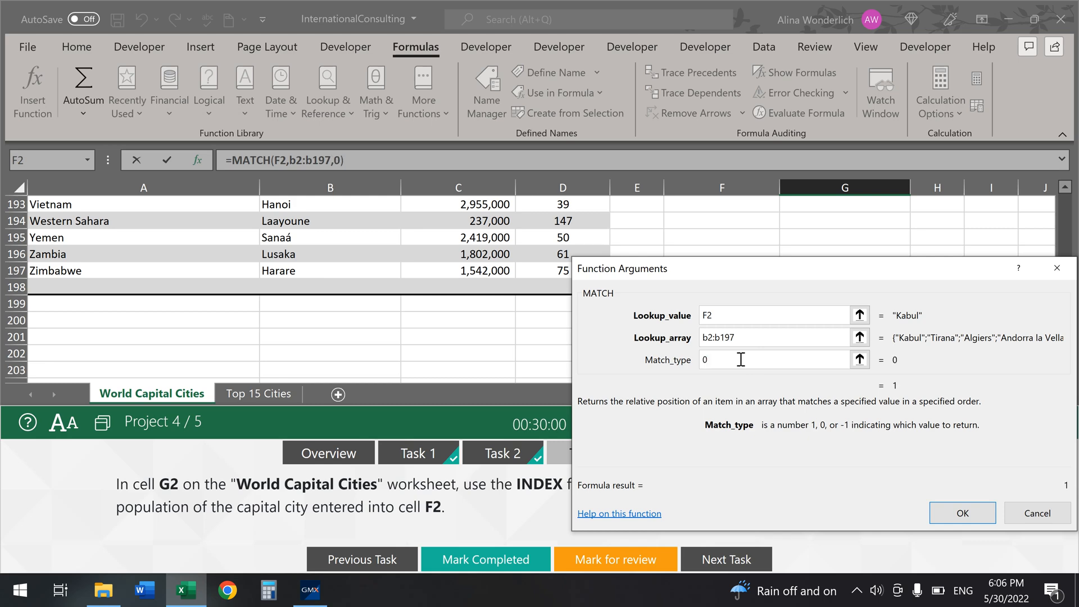
{"action": "left_click", "coordinate": [935, 515]}
{"action": "scroll", "coordinate": [918, 304], "scroll_direction": "up", "scroll_amount": 1}
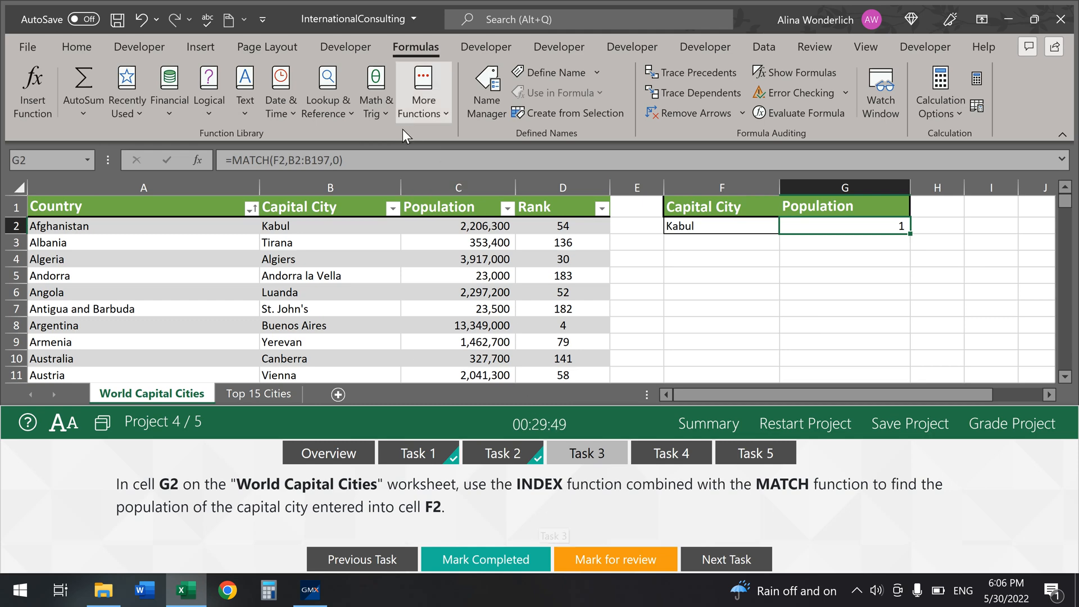
{"action": "left_click_drag", "start_coordinate": [378, 161], "coordinate": [204, 155]}
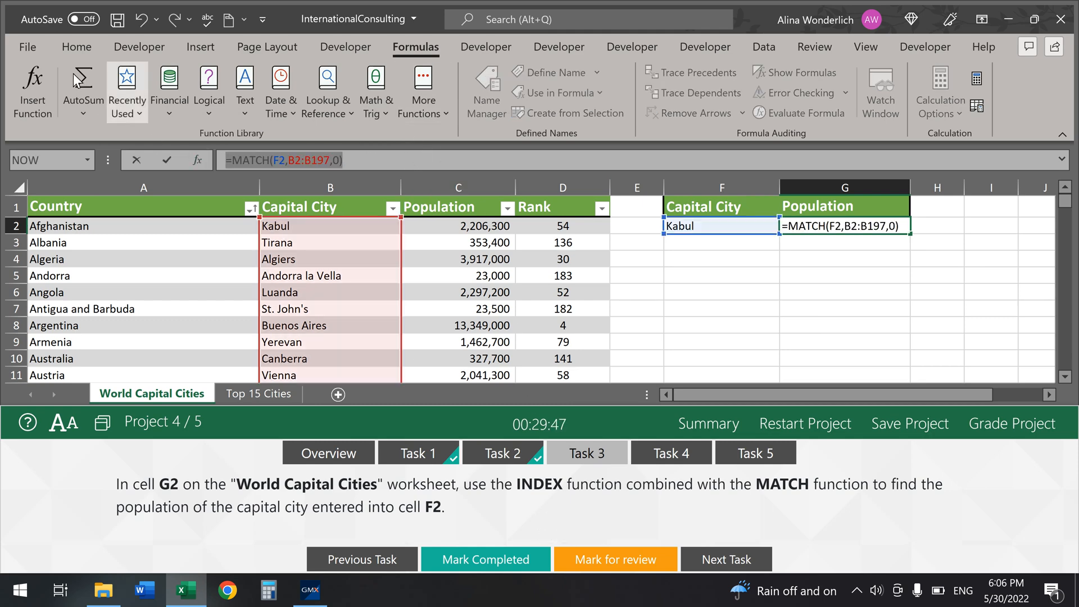
{"action": "left_click", "coordinate": [75, 50]}
{"action": "left_click", "coordinate": [56, 73]}
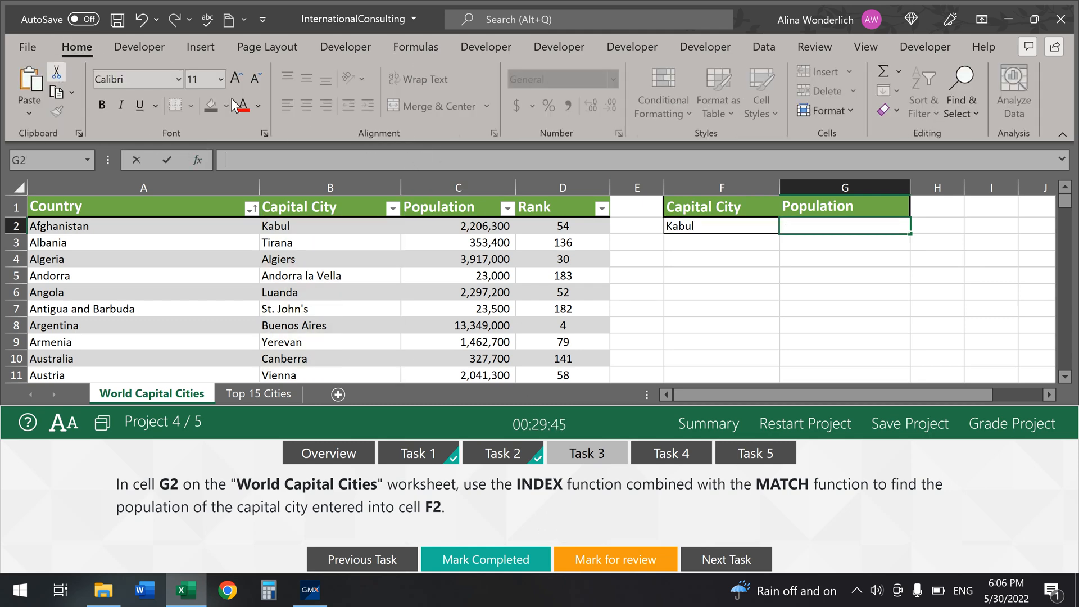
{"action": "type", "text": "=index"}
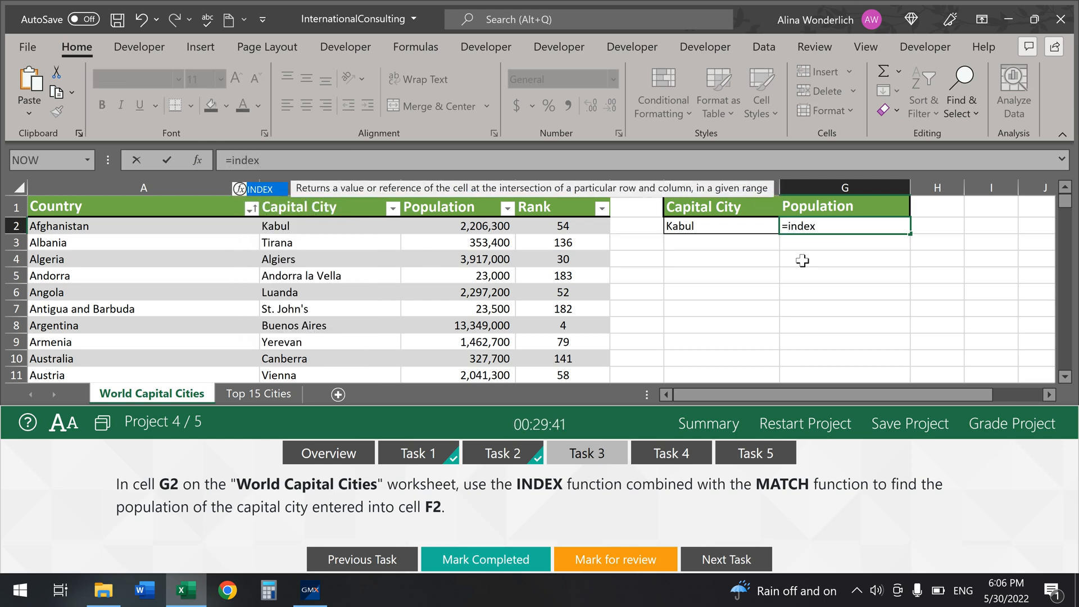
{"action": "key", "text": "Tab"}
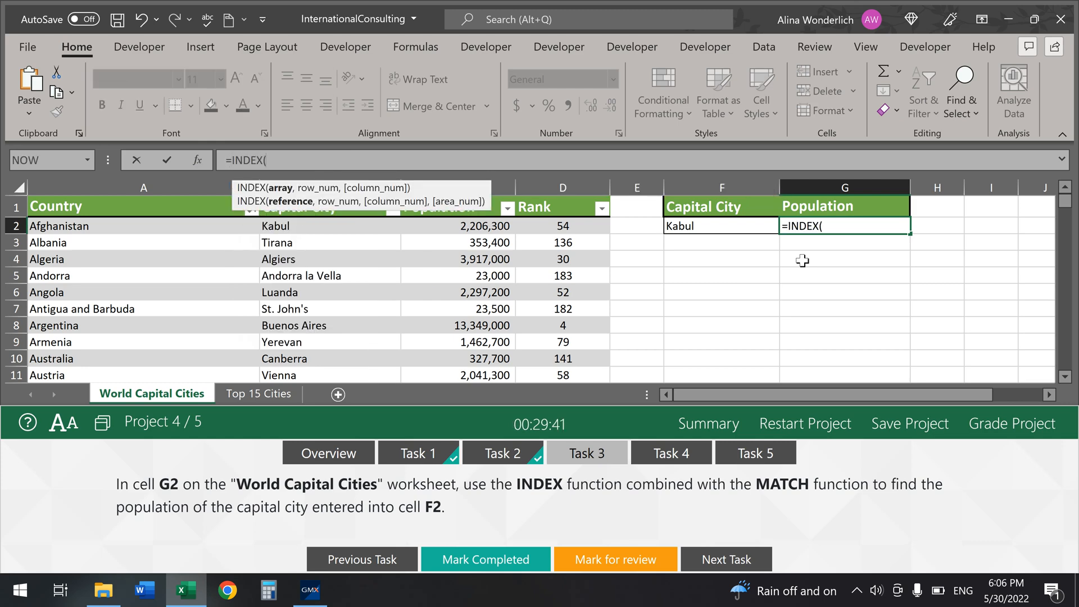
{"action": "left_click", "coordinate": [197, 160]}
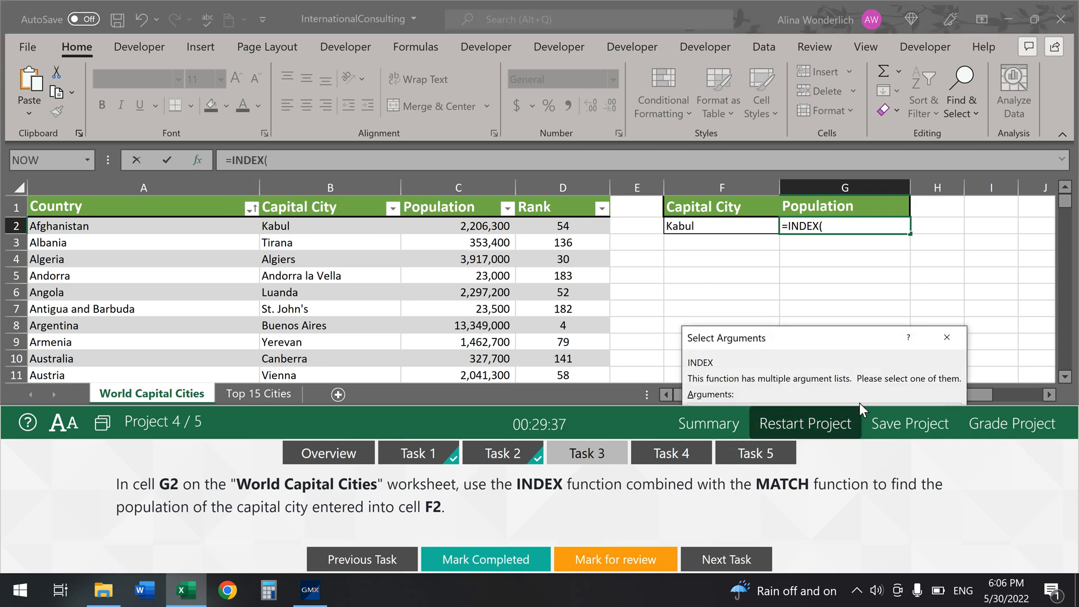
{"action": "left_click_drag", "start_coordinate": [856, 406], "coordinate": [851, 442]}
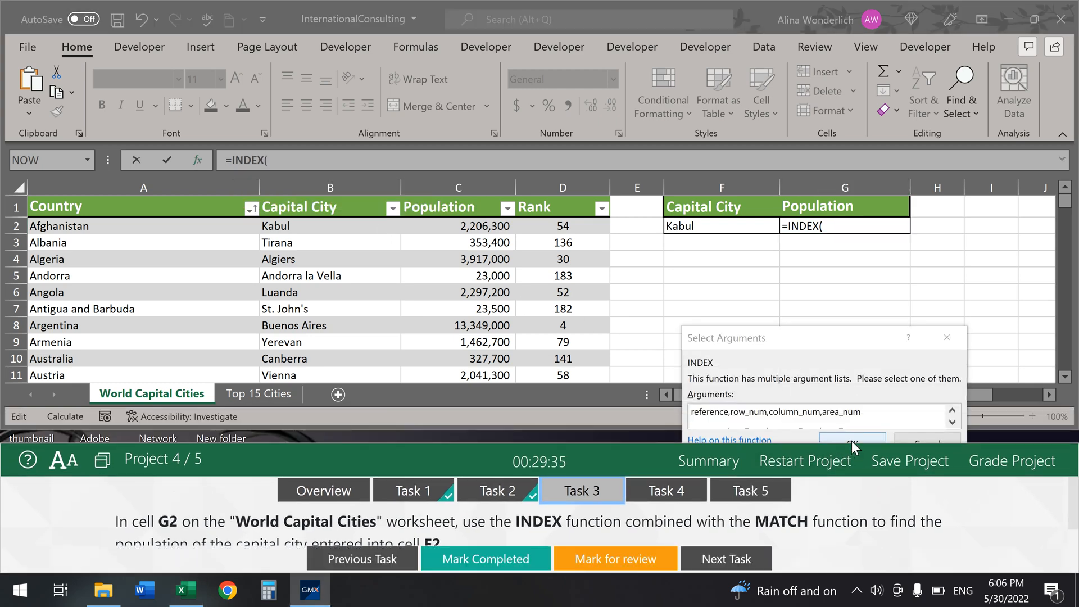
{"action": "left_click", "coordinate": [853, 439]}
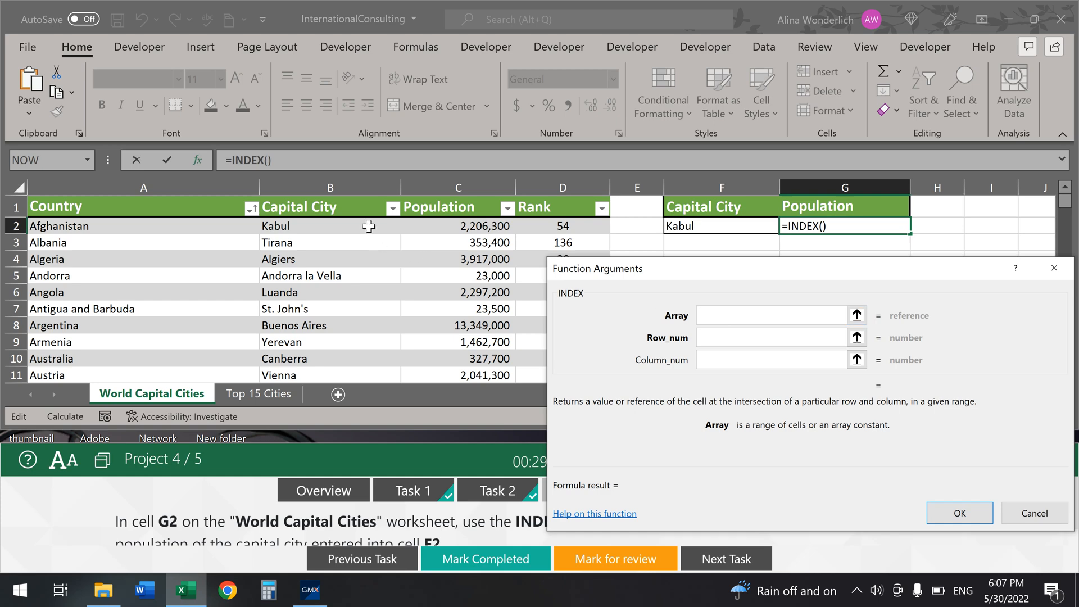
{"action": "left_click_drag", "start_coordinate": [369, 226], "coordinate": [483, 225]}
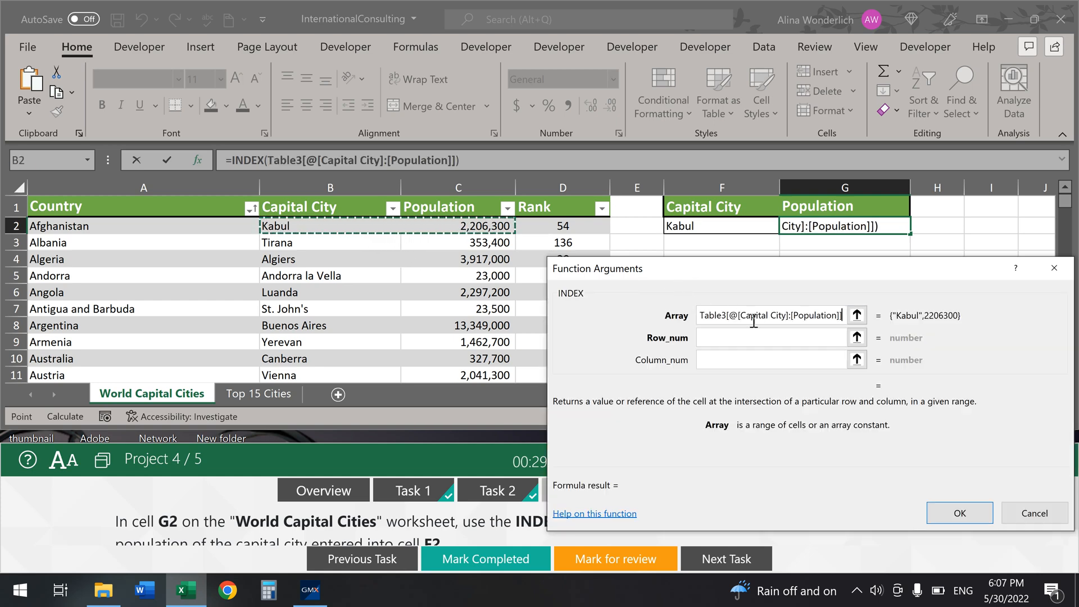
{"action": "left_click", "coordinate": [739, 343]}
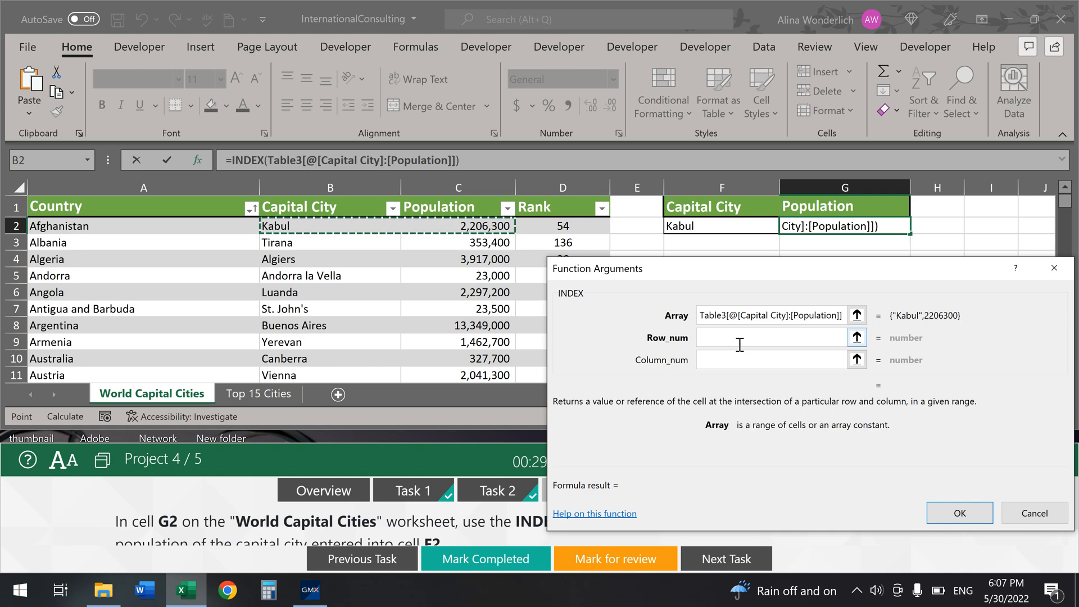
{"action": "key", "text": "Escape"}
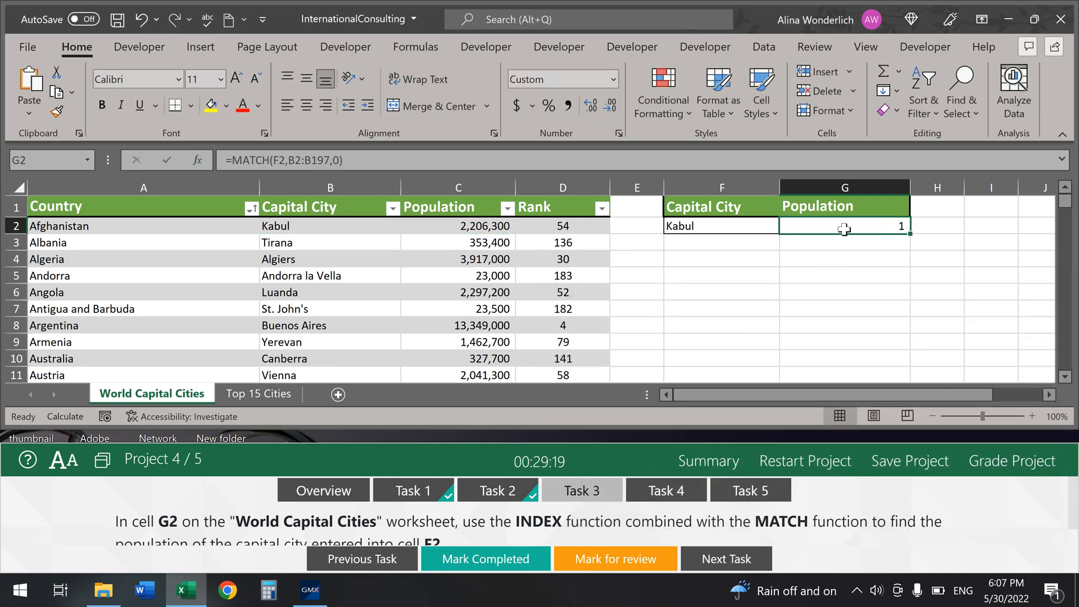
Step: Cut the MATCH formula from G2 and start =INDEX in its array form
{"action": "left_click_drag", "start_coordinate": [394, 163], "coordinate": [206, 163]}
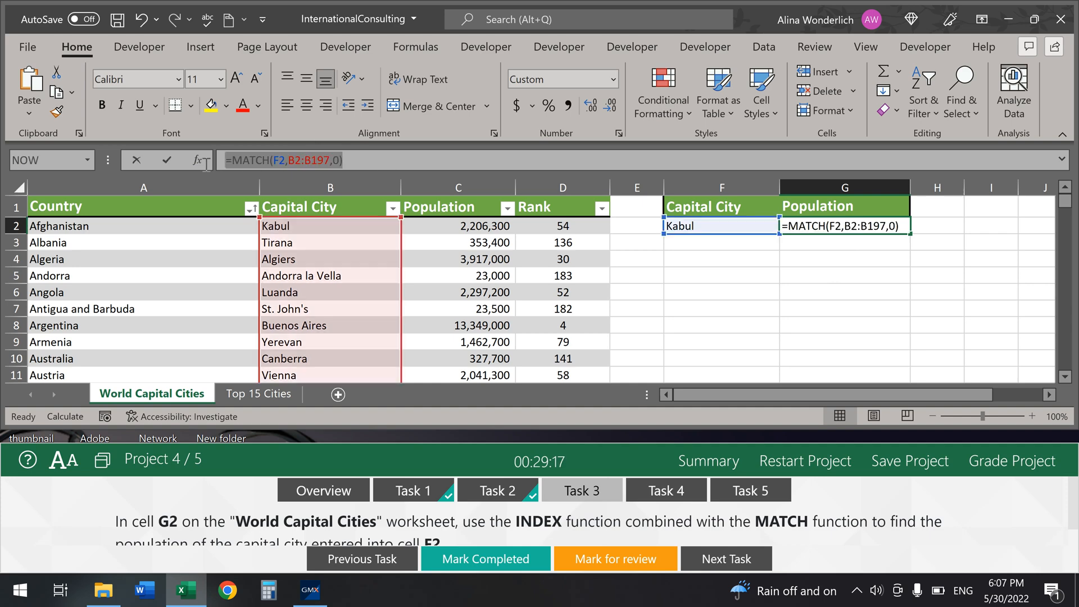
{"action": "left_click", "coordinate": [56, 73]}
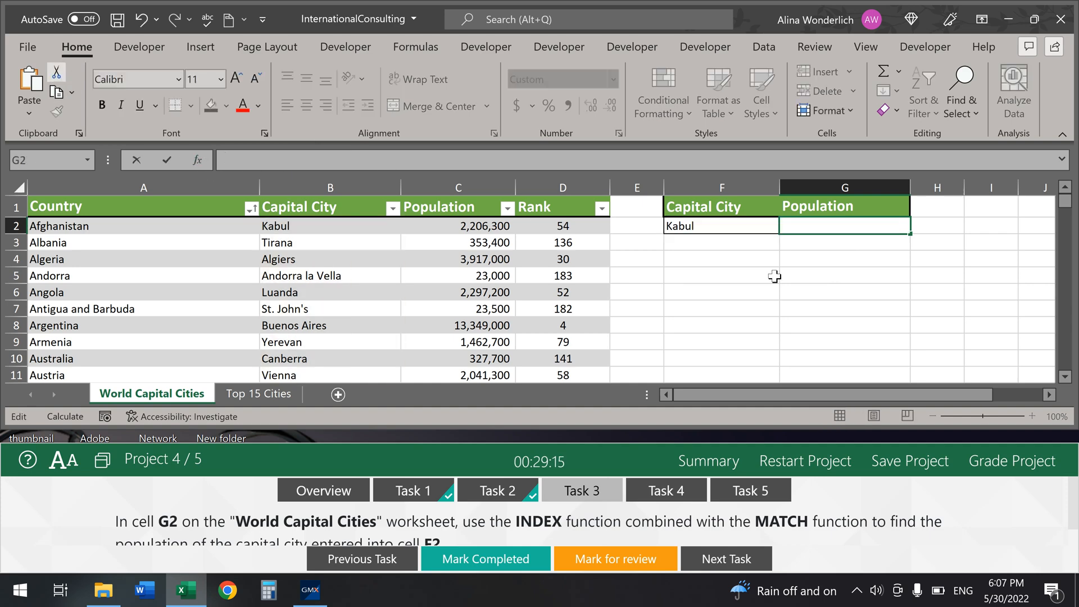
{"action": "type", "text": "=index"}
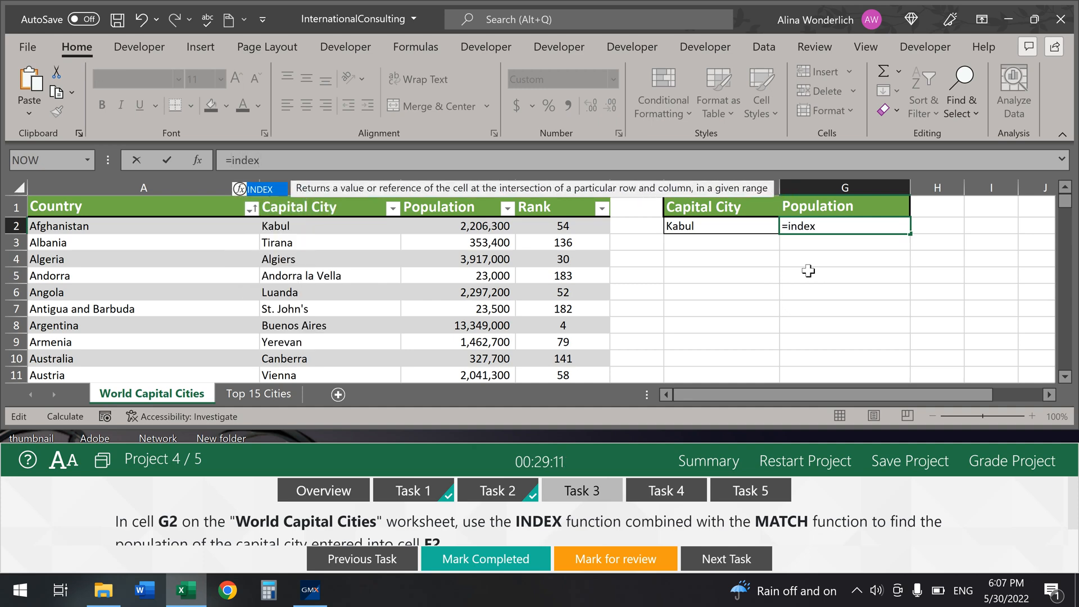
{"action": "key", "text": "Tab"}
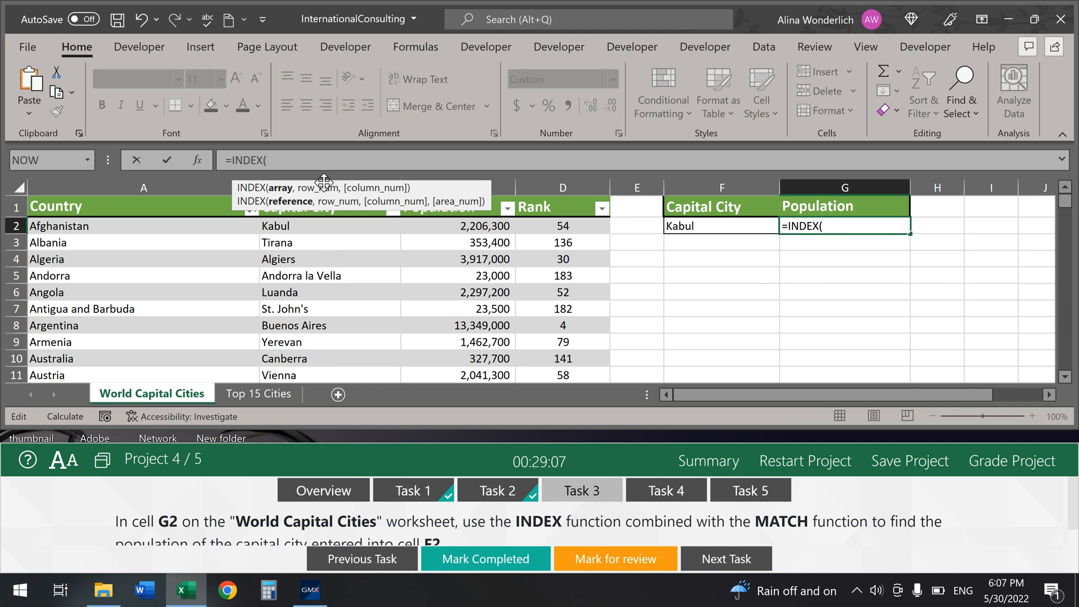
{"action": "left_click", "coordinate": [198, 161]}
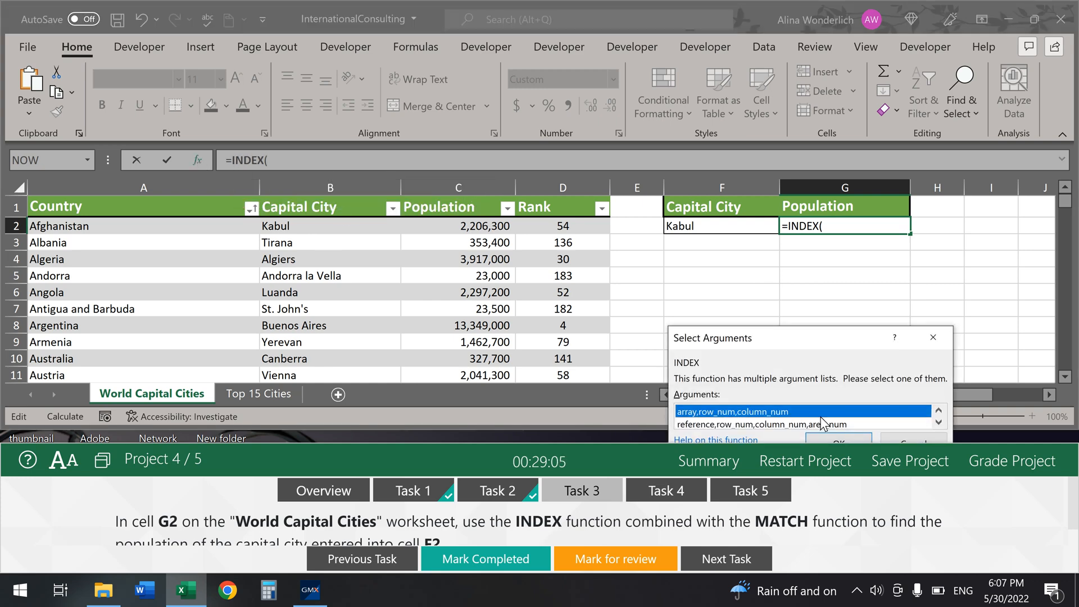
{"action": "left_click", "coordinate": [840, 438]}
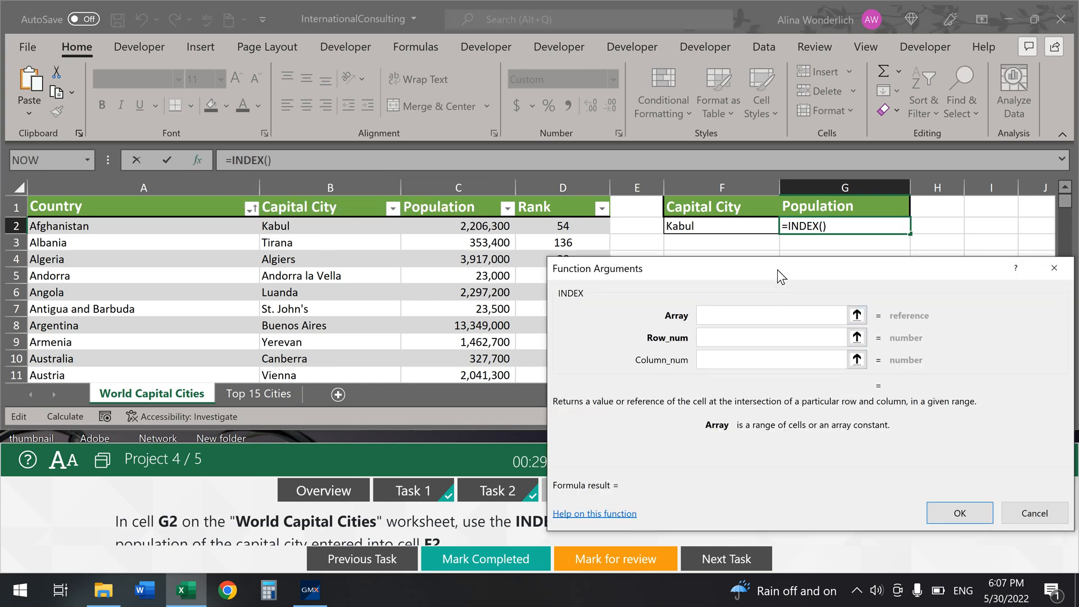
Step: Give INDEX array B2:C197, the pasted MATCH as row number, and column 2
{"action": "left_click_drag", "start_coordinate": [777, 269], "coordinate": [795, 213]}
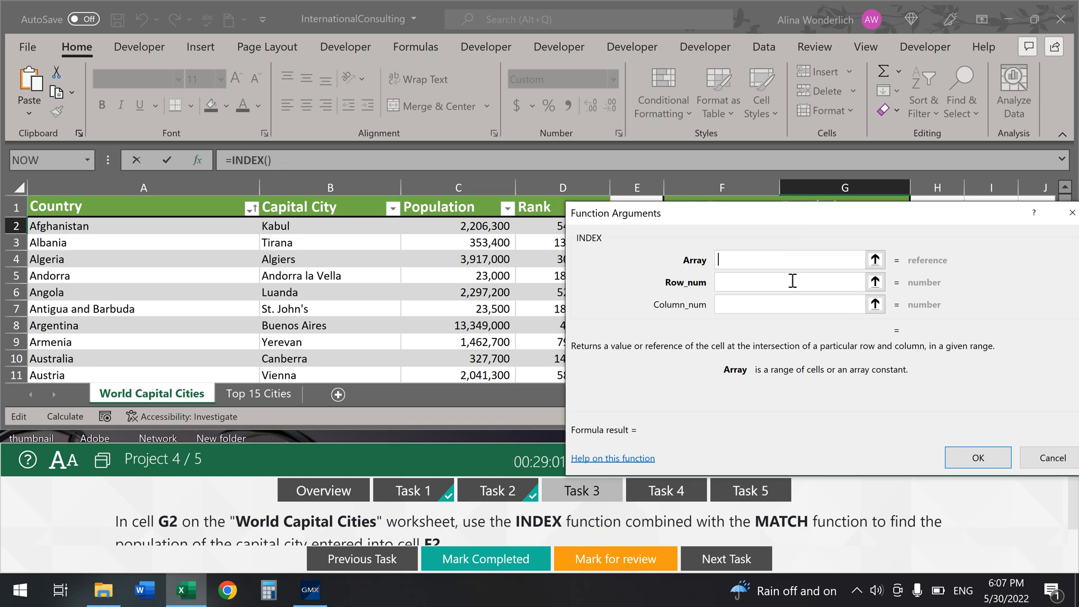
{"action": "type", "text": "b2"}
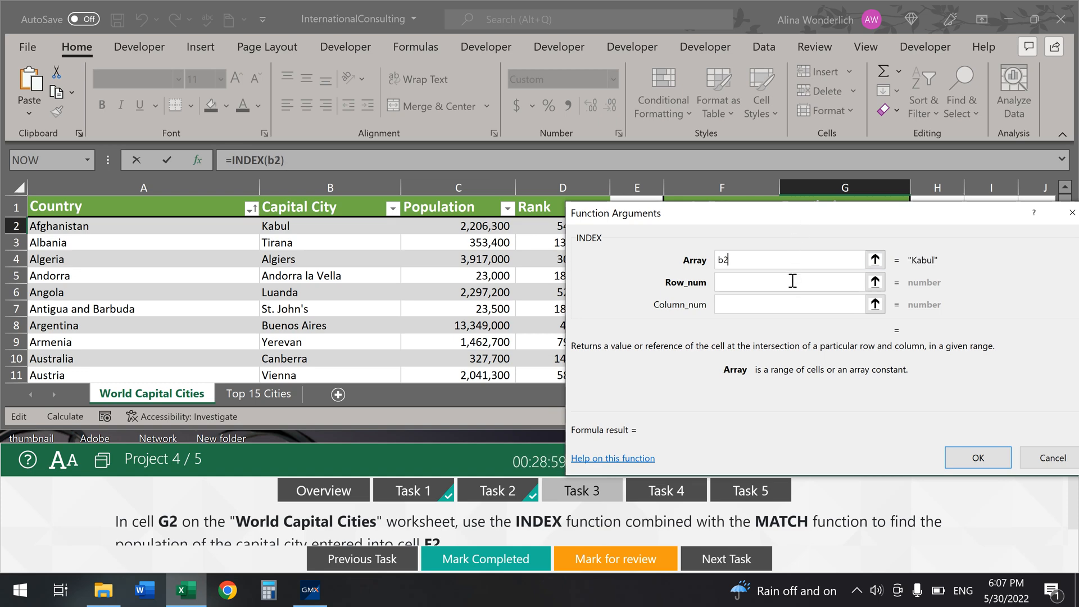
{"action": "type", "text": ":c197"}
{"action": "left_click", "coordinate": [792, 281]}
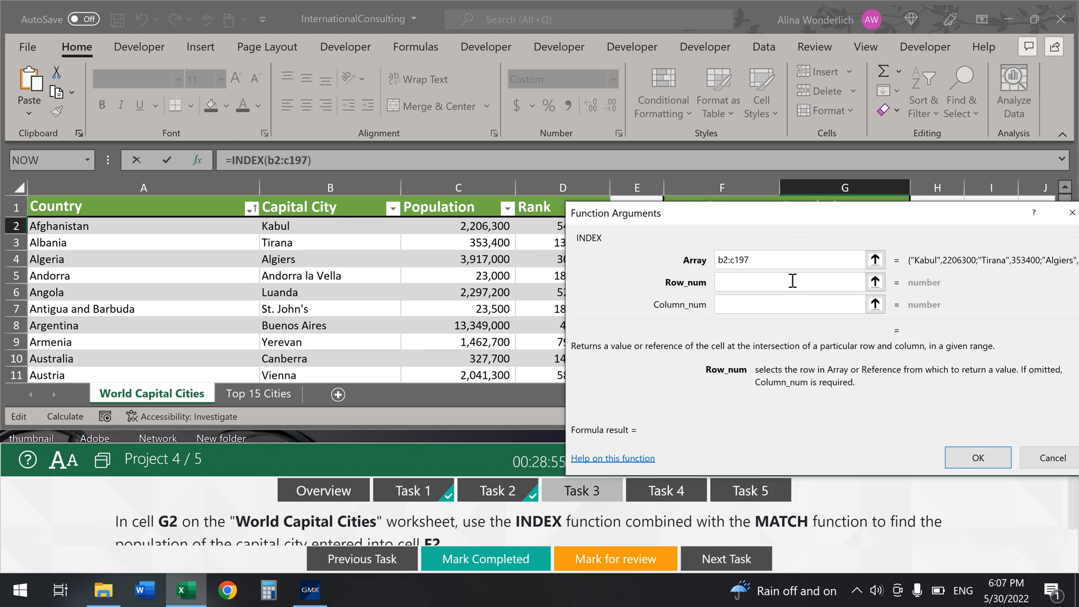
{"action": "right_click", "coordinate": [757, 281]}
{"action": "left_click", "coordinate": [726, 331]}
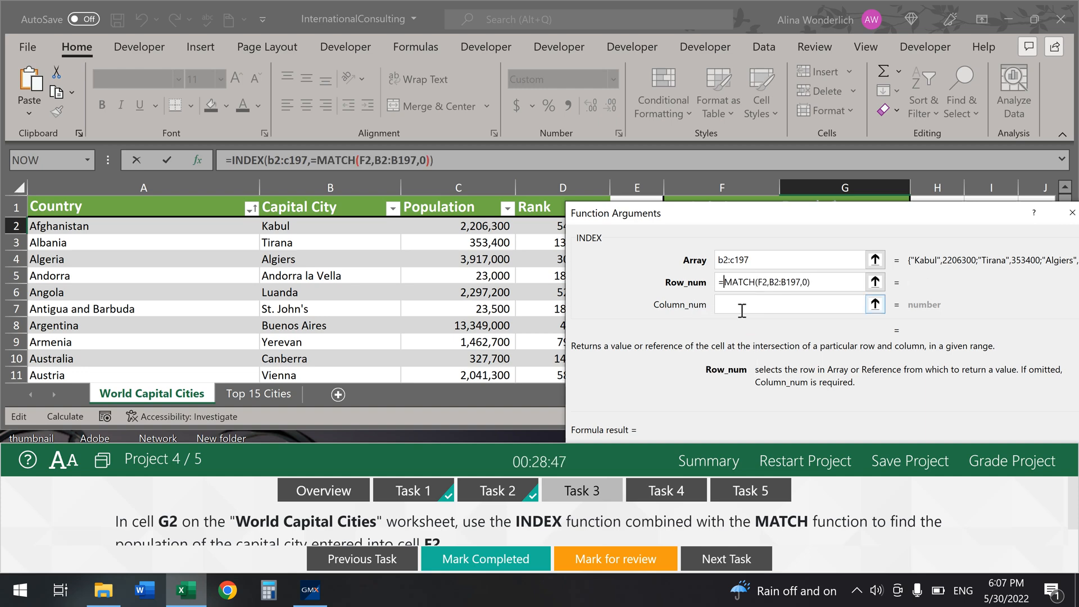
{"action": "key", "text": "BackSpace"}
{"action": "left_click", "coordinate": [744, 305]}
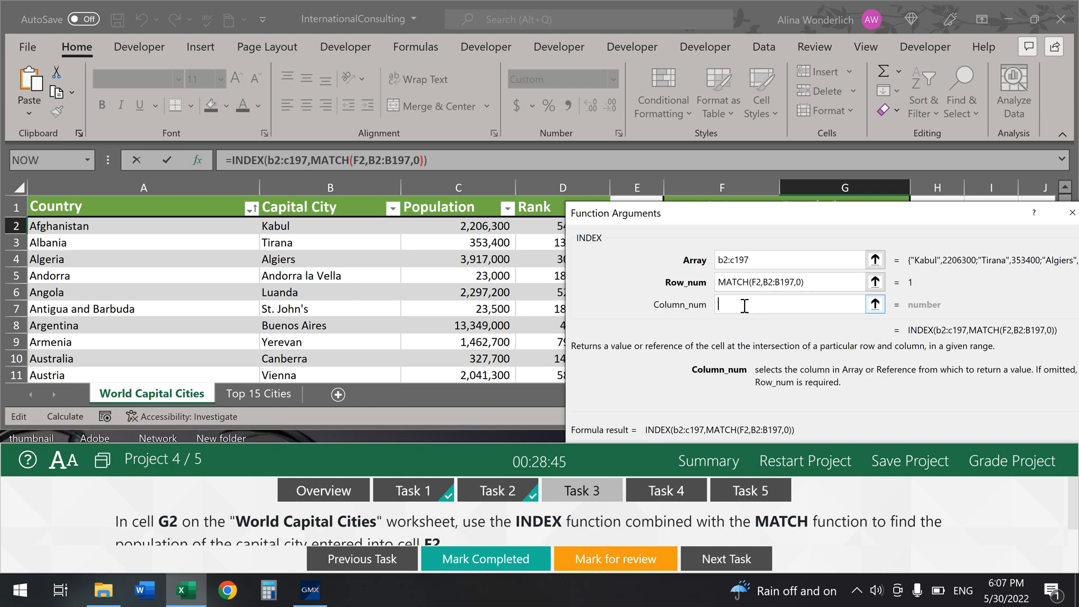
{"action": "type", "text": "2"}
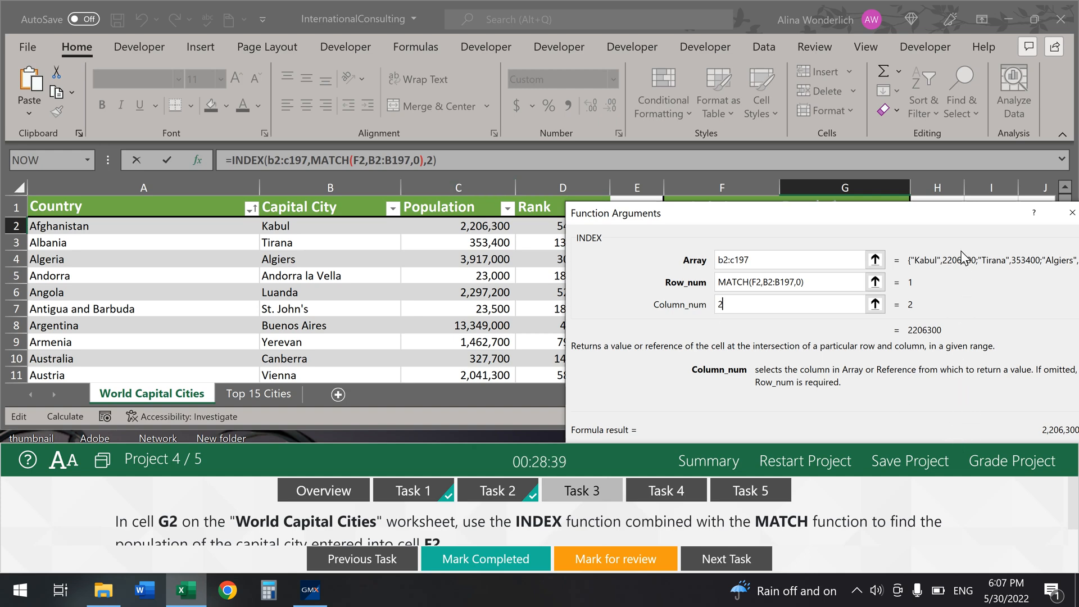
{"action": "left_click_drag", "start_coordinate": [949, 217], "coordinate": [858, 140]}
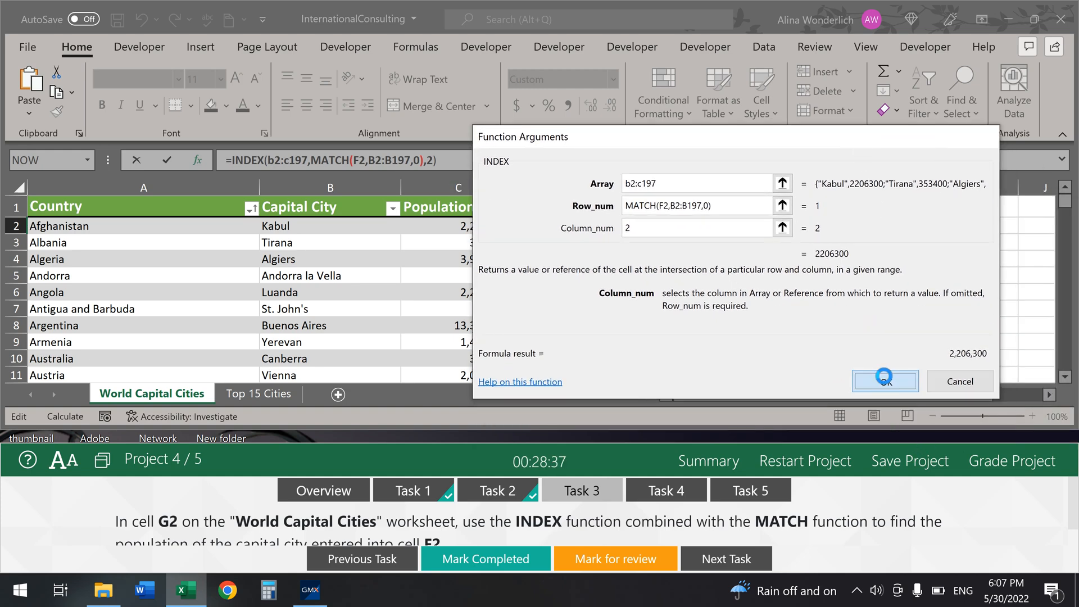
{"action": "left_click", "coordinate": [884, 376]}
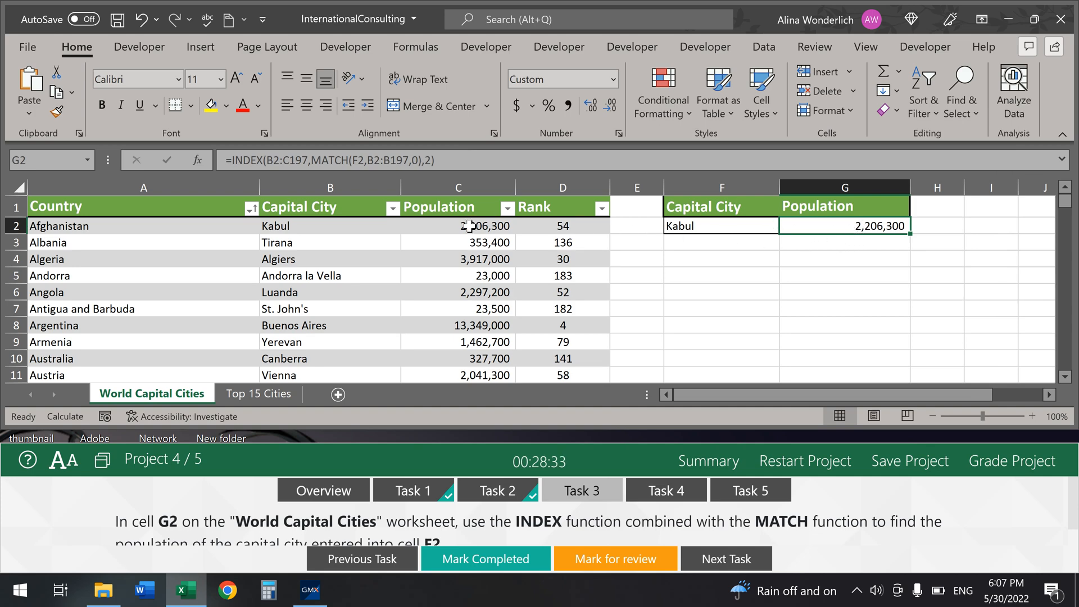
Step: Mark Task 3 completed, switch to the Top 15 Cities sheet, and select a PivotTable cell
{"action": "left_click", "coordinate": [495, 567]}
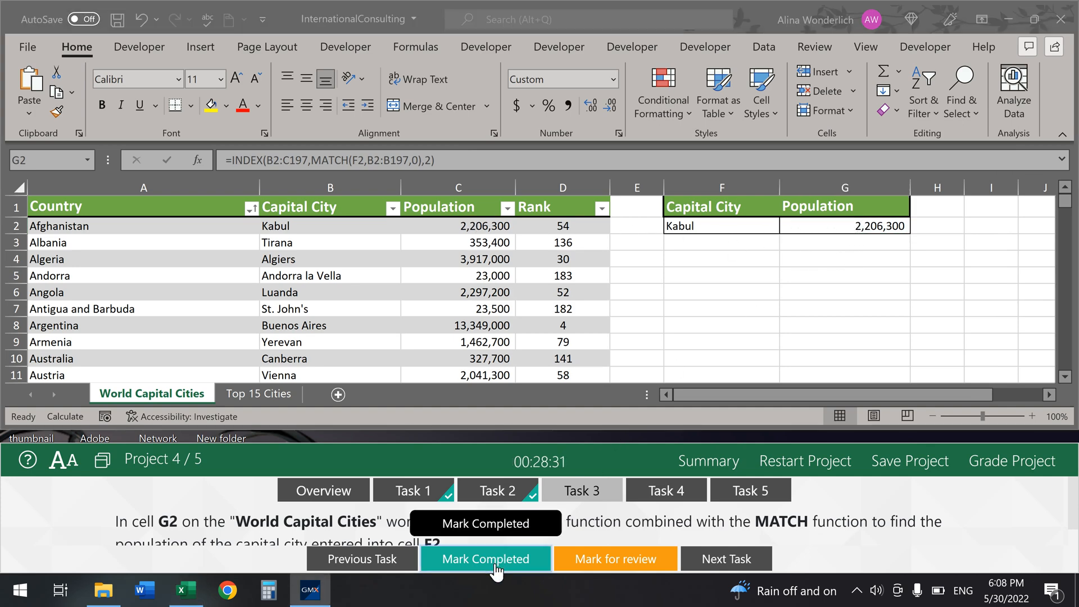
{"action": "left_click", "coordinate": [496, 566]}
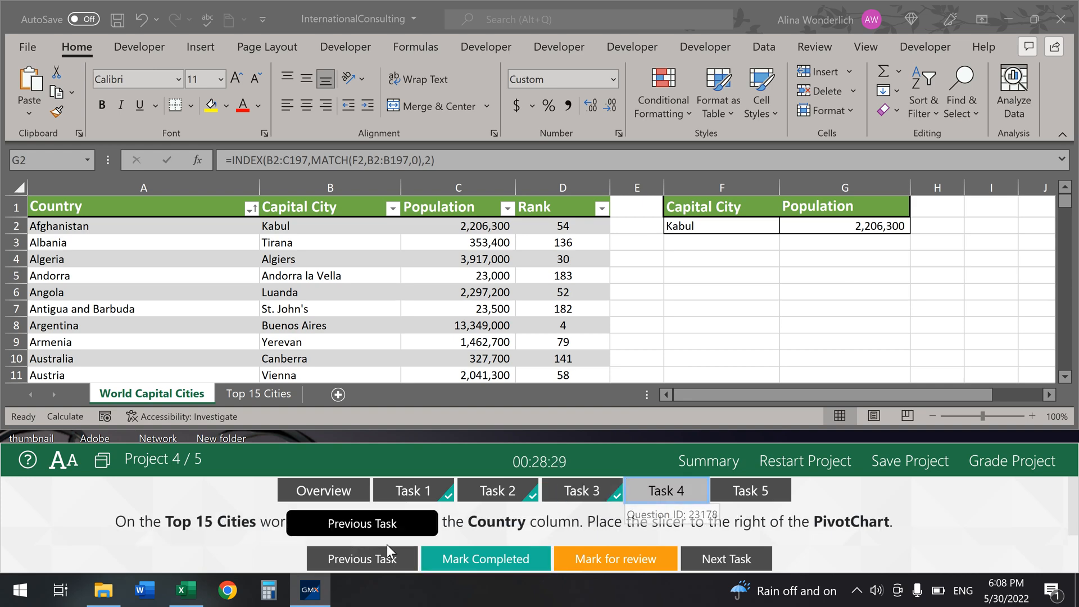
{"action": "left_click", "coordinate": [258, 393]}
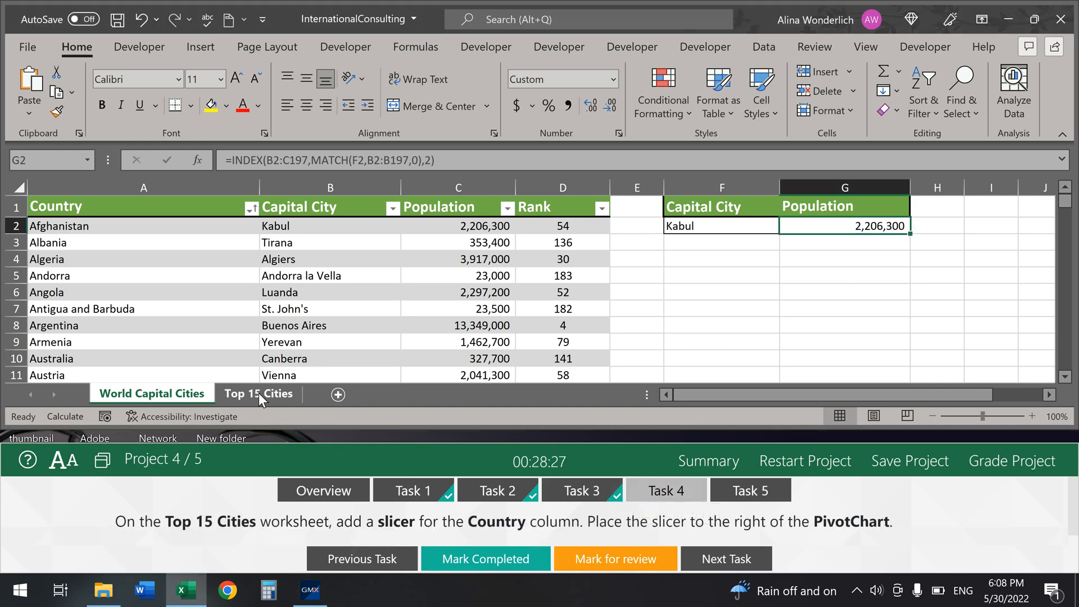
{"action": "left_click", "coordinate": [258, 393]}
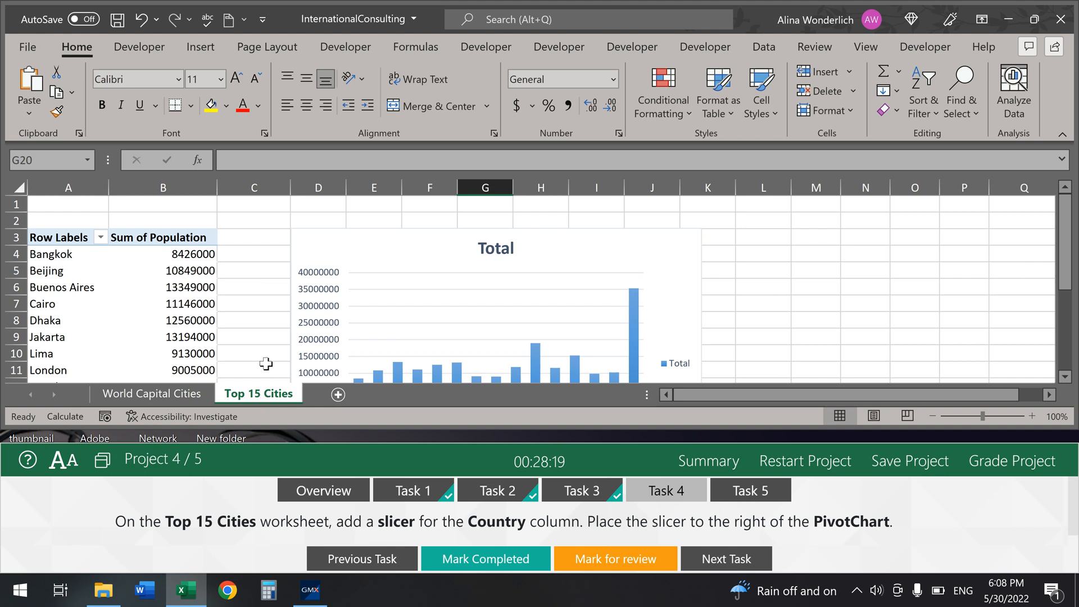
{"action": "left_click", "coordinate": [157, 269]}
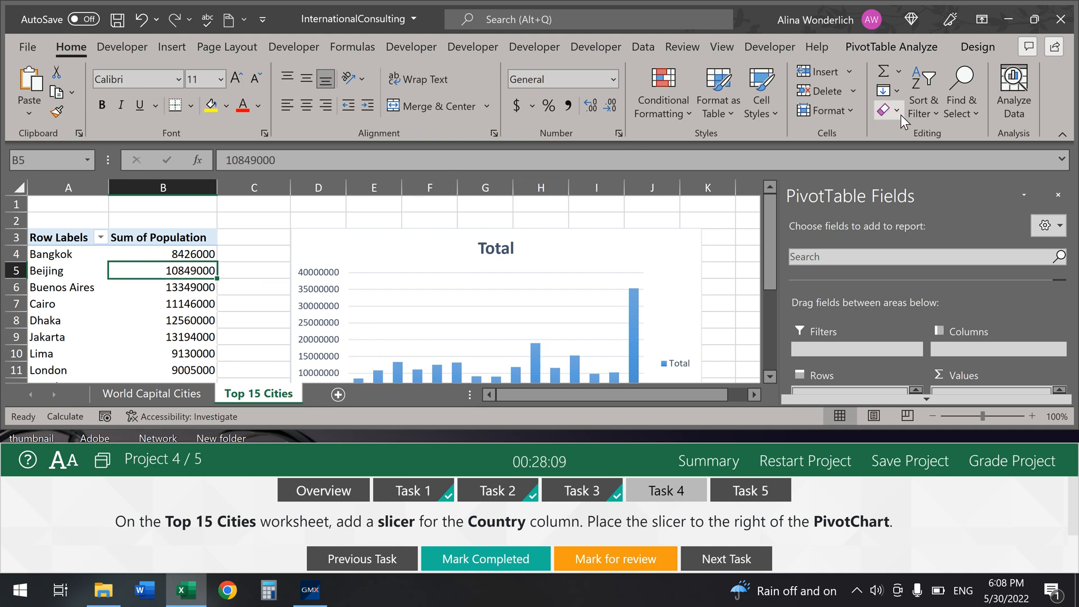
Step: Insert a Country slicer, place it right of the PivotChart, and mark Task 4 completed
{"action": "left_click", "coordinate": [915, 48]}
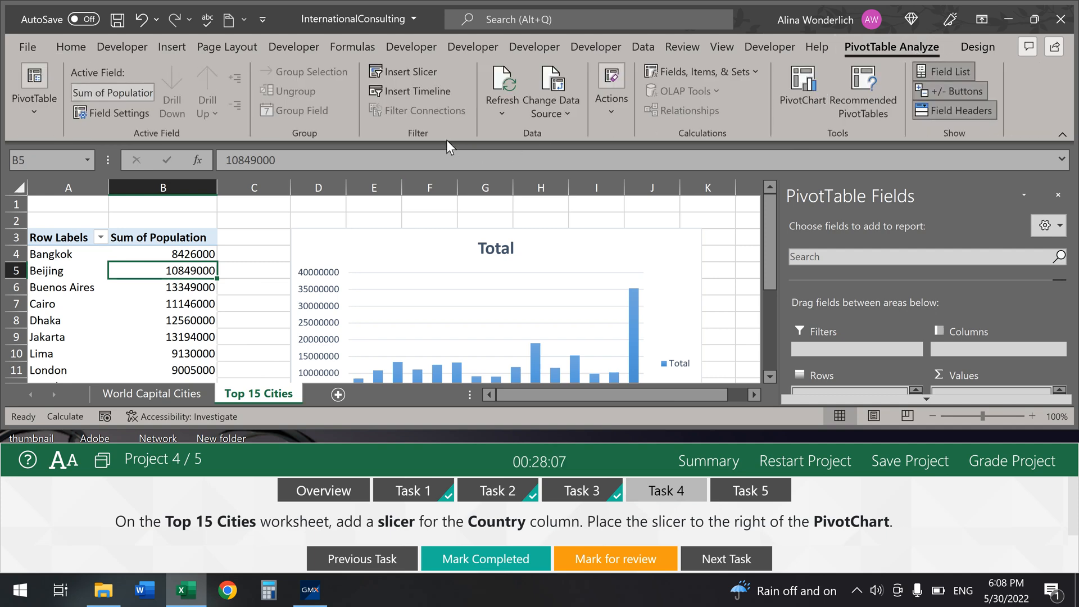
{"action": "left_click", "coordinate": [421, 73]}
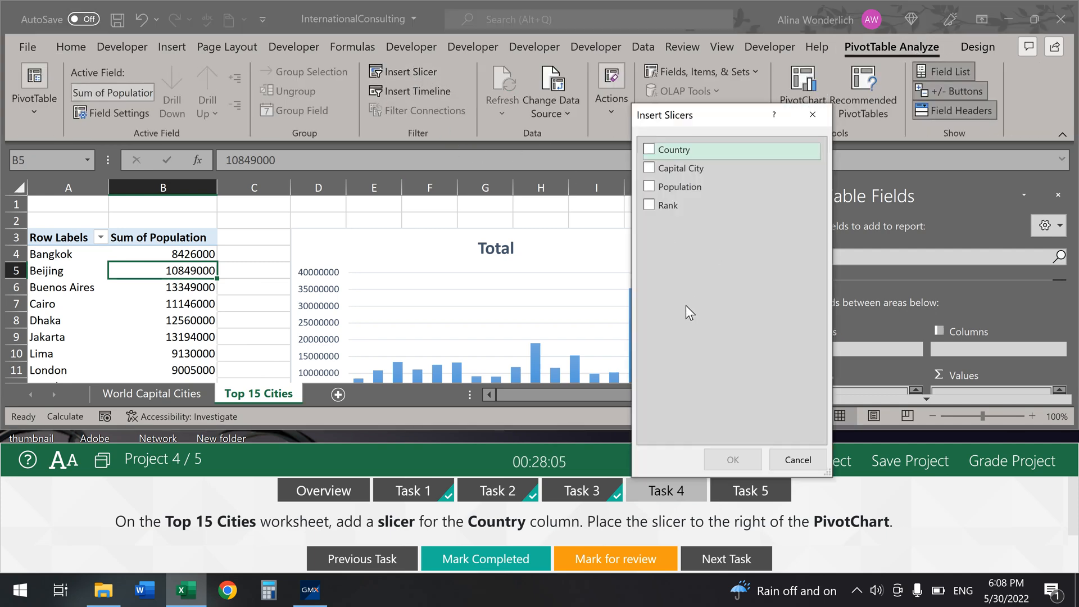
{"action": "left_click", "coordinate": [690, 149]}
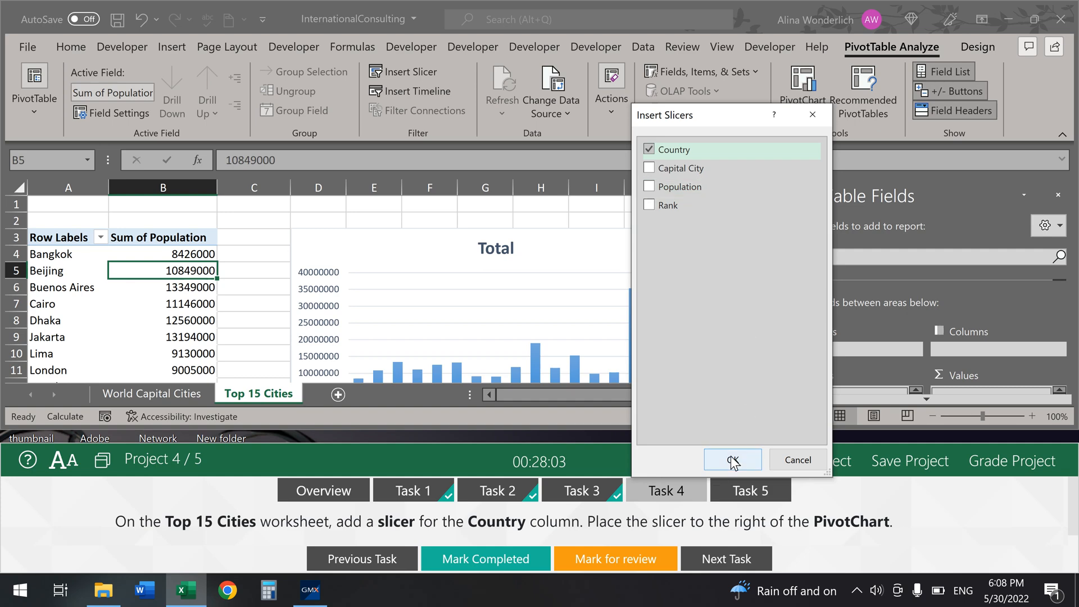
{"action": "left_click", "coordinate": [733, 460]}
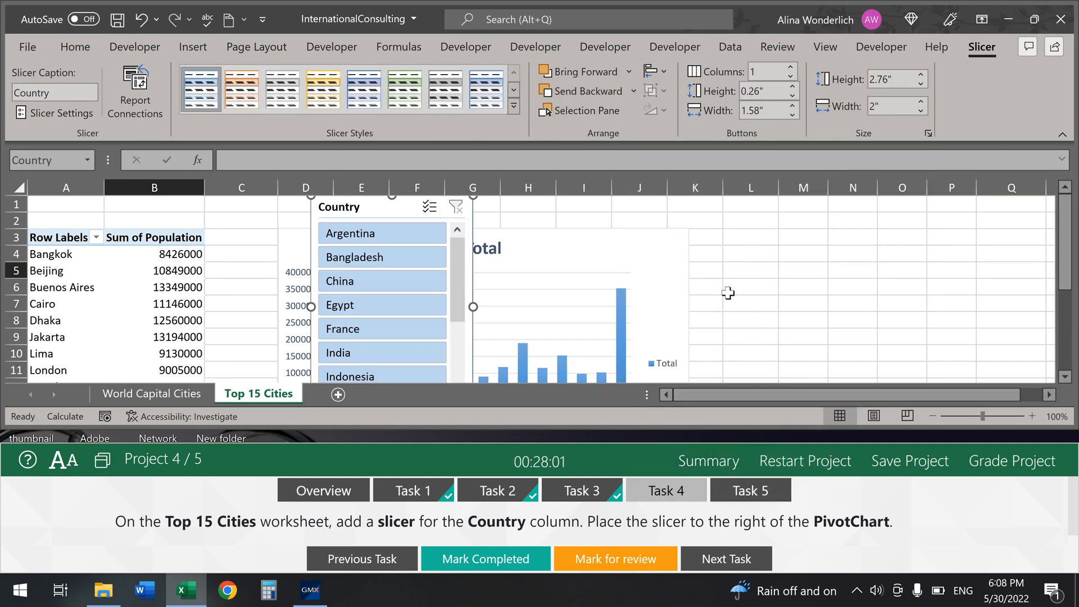
{"action": "left_click_drag", "start_coordinate": [364, 207], "coordinate": [768, 239]}
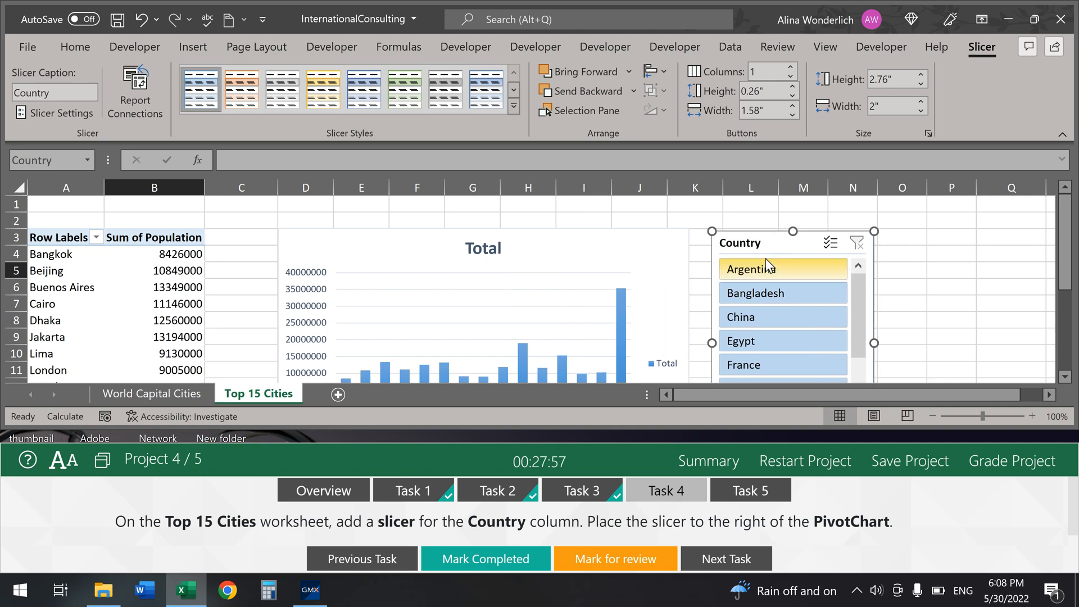
{"action": "left_click", "coordinate": [511, 564]}
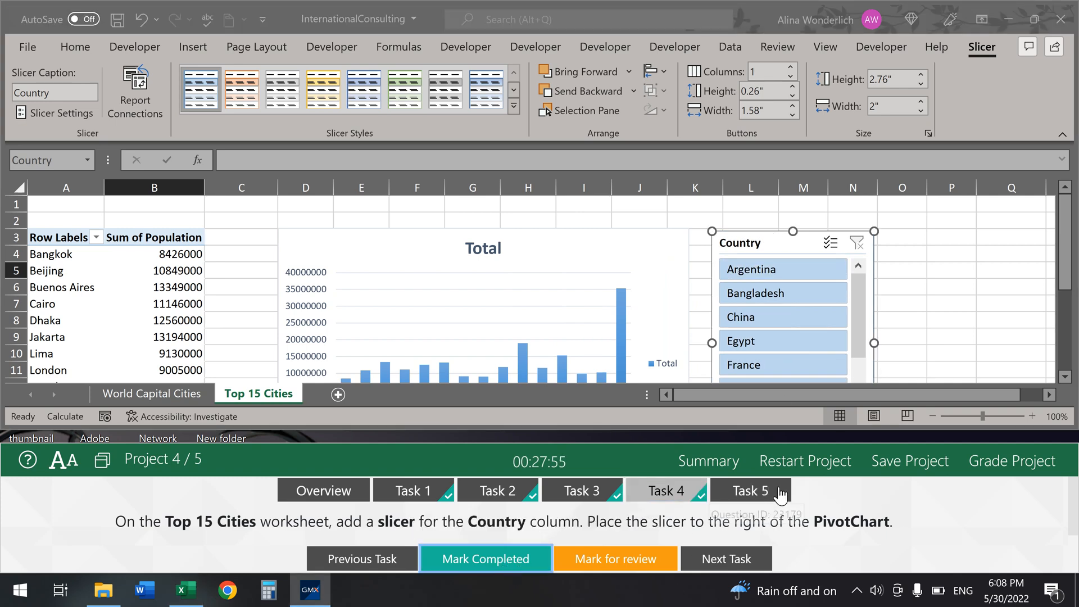
{"action": "left_click", "coordinate": [752, 492]}
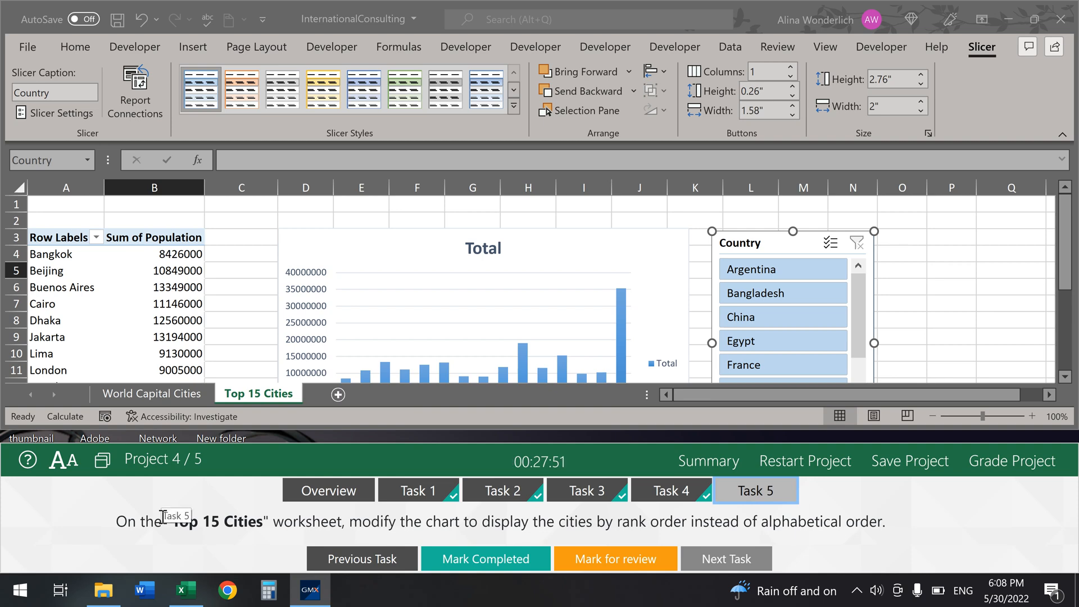
Step: Add the Rank field to the PivotChart's Axis (Categories) above Capital City
{"action": "left_click", "coordinate": [541, 257]}
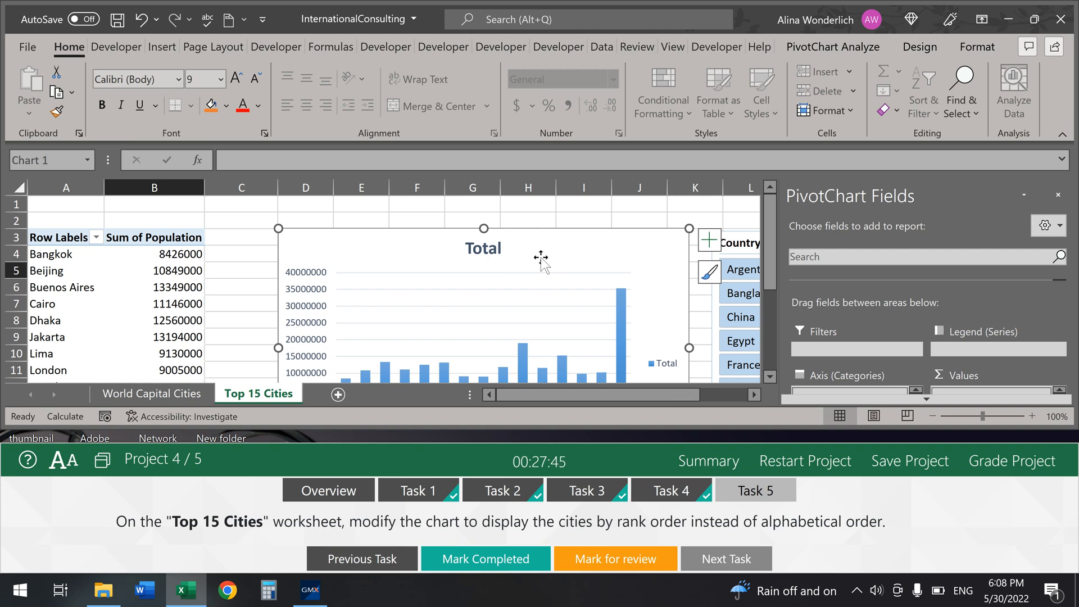
{"action": "scroll", "coordinate": [541, 257], "scroll_direction": "down", "scroll_amount": 3}
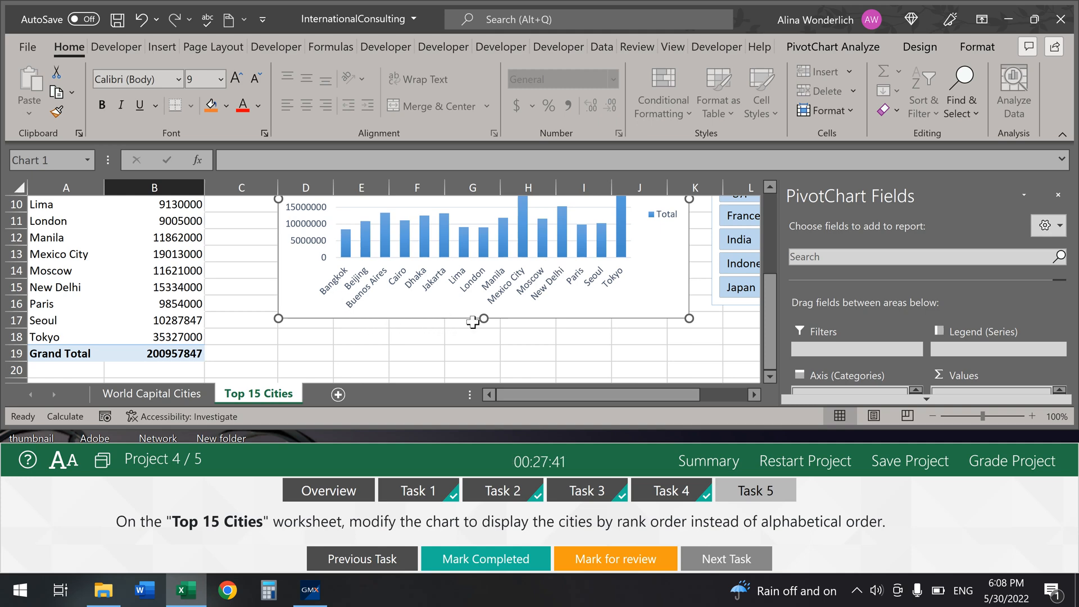
{"action": "scroll", "coordinate": [485, 336], "scroll_direction": "up", "scroll_amount": 2}
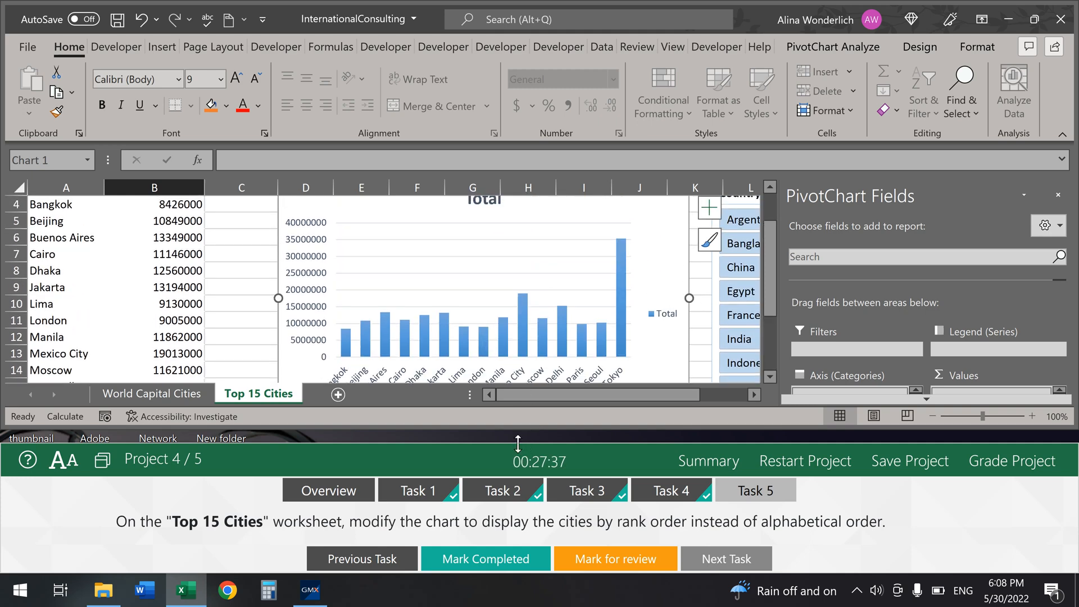
{"action": "left_click_drag", "start_coordinate": [519, 443], "coordinate": [498, 566]}
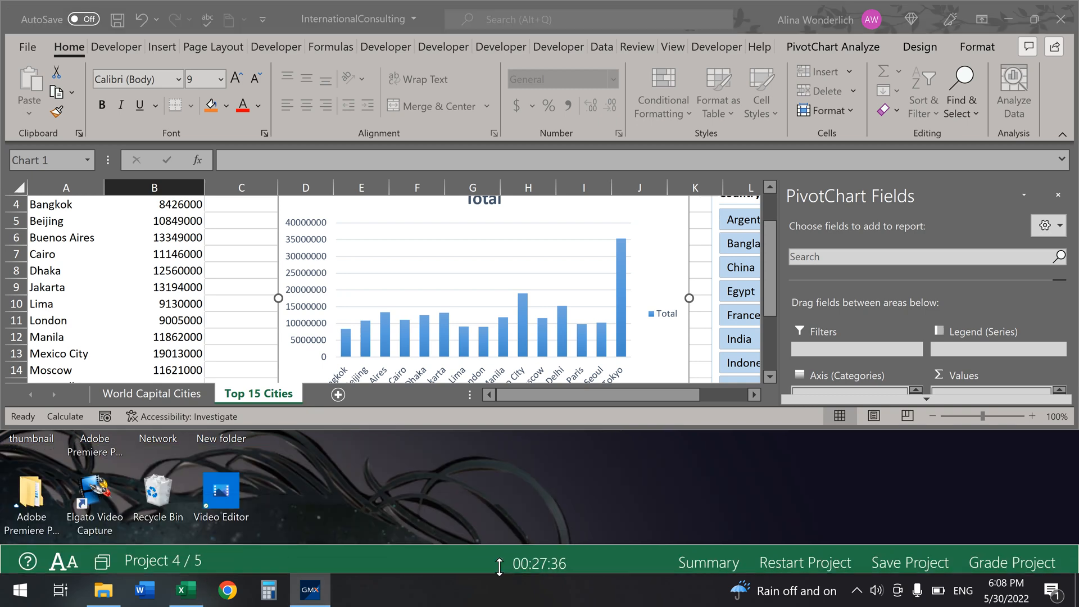
{"action": "left_click", "coordinate": [1035, 19]}
{"action": "left_click", "coordinate": [747, 16]}
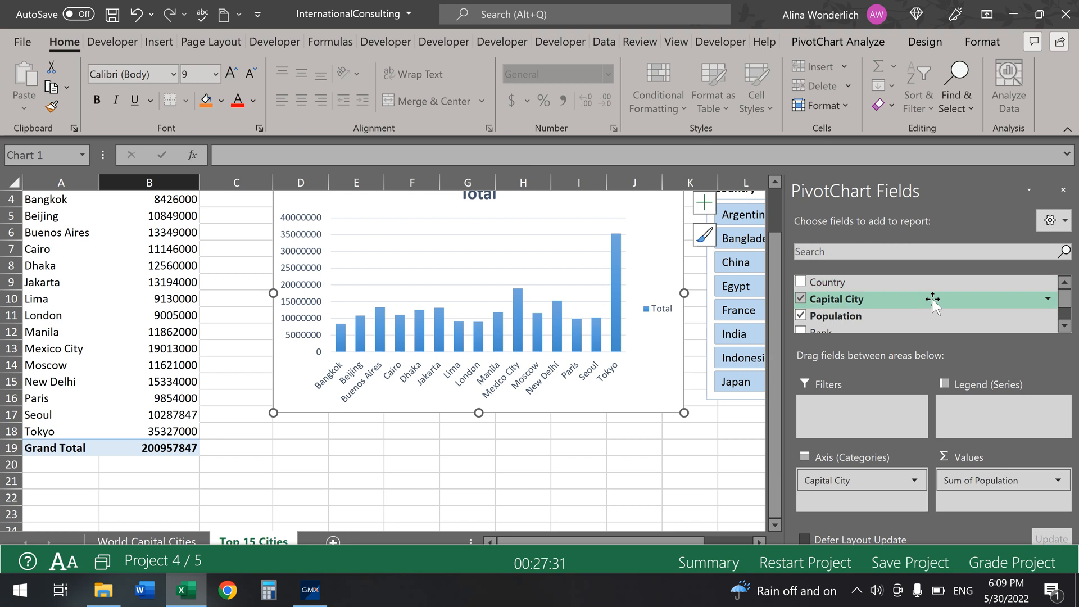
{"action": "scroll", "coordinate": [932, 299], "scroll_direction": "down", "scroll_amount": 2}
{"action": "left_click", "coordinate": [804, 304]}
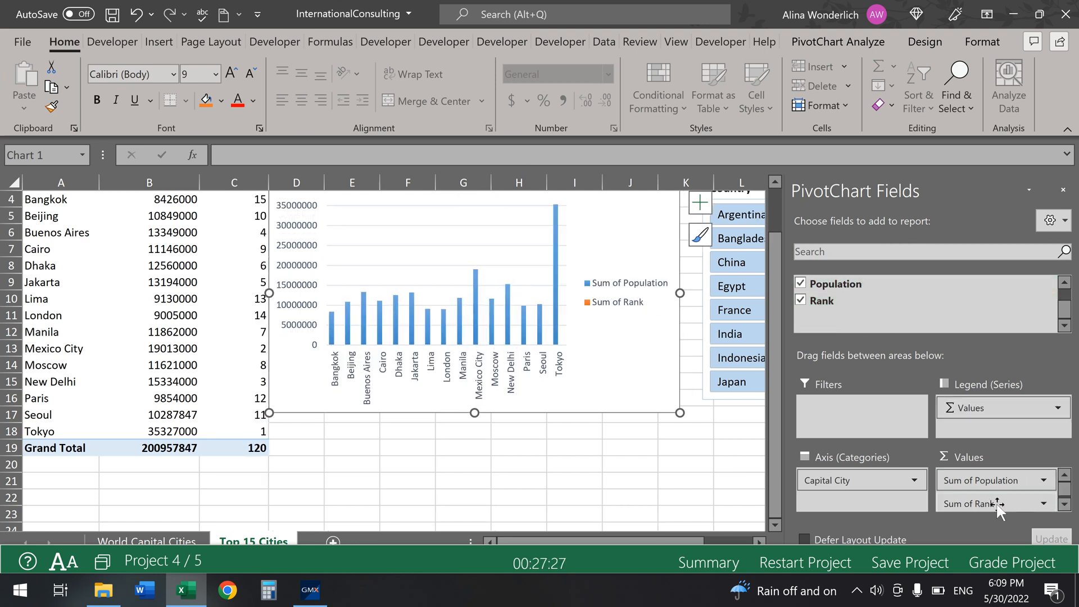
{"action": "left_click_drag", "start_coordinate": [997, 505], "coordinate": [831, 471]}
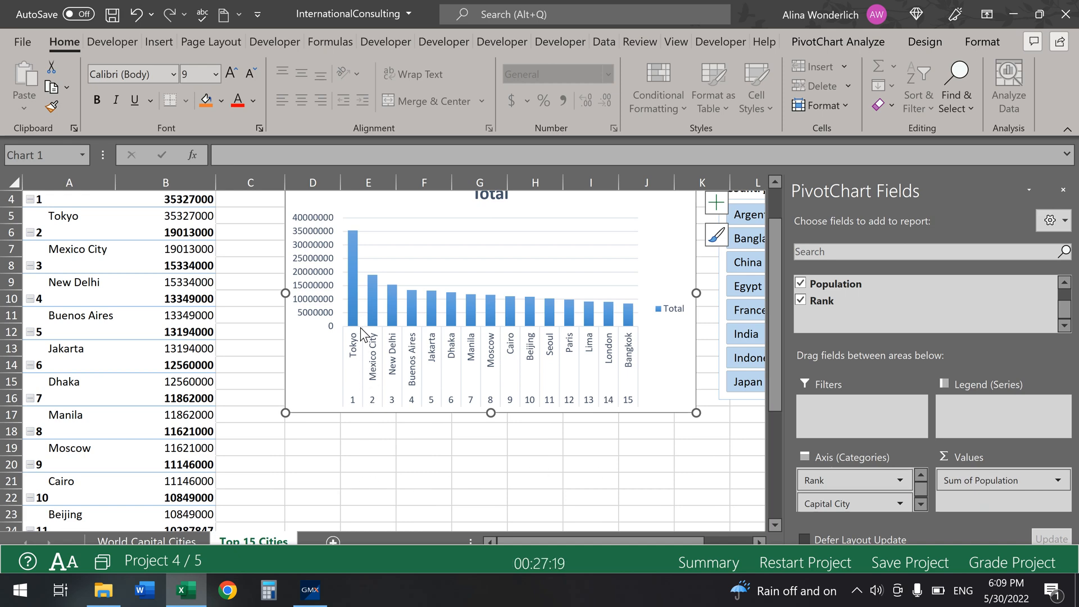
Step: Mark Task 5 completed and submit the project for grading
{"action": "scroll", "coordinate": [713, 414], "scroll_direction": "up", "scroll_amount": 1}
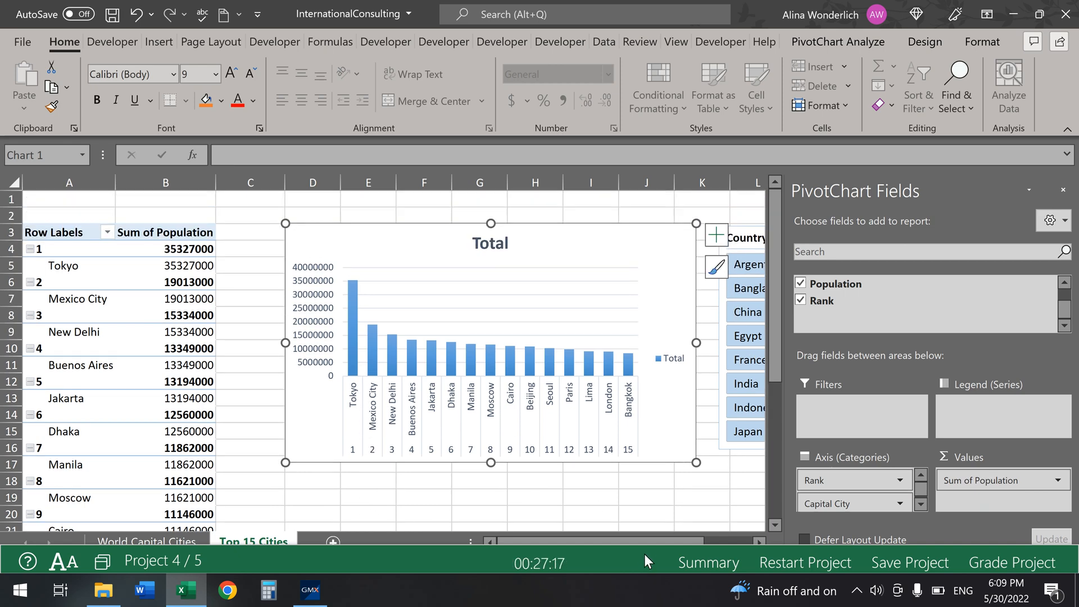
{"action": "left_click_drag", "start_coordinate": [651, 544], "coordinate": [681, 383]}
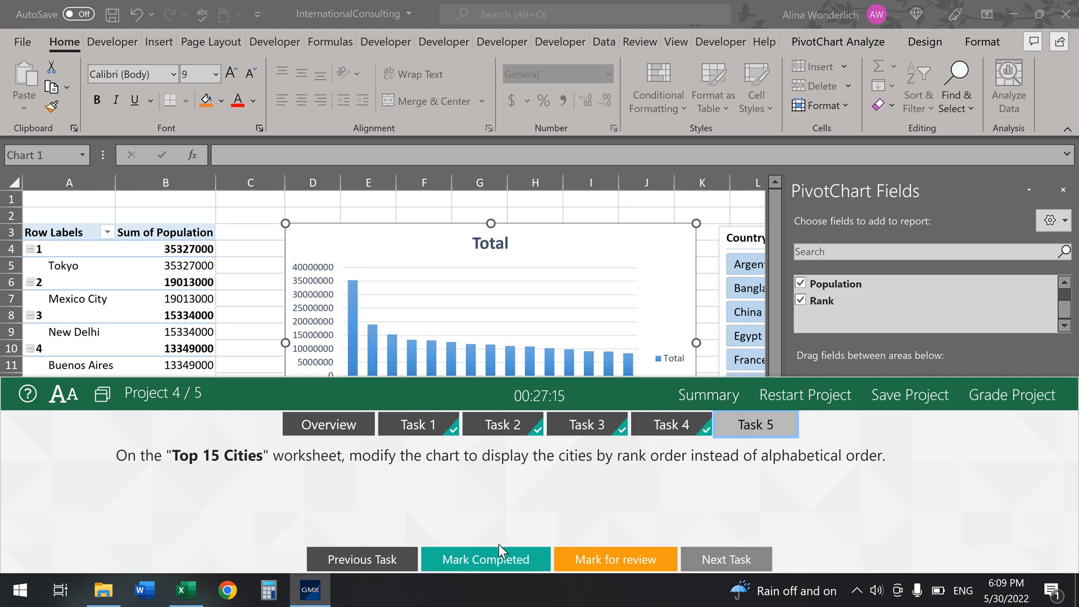
{"action": "left_click", "coordinate": [498, 546]}
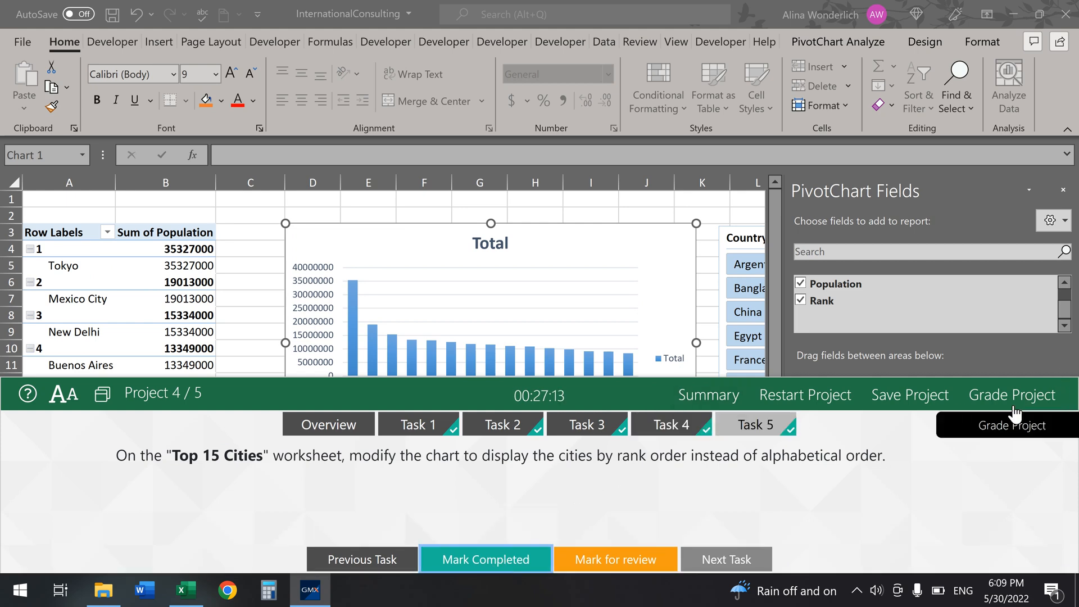
{"action": "left_click", "coordinate": [1013, 406]}
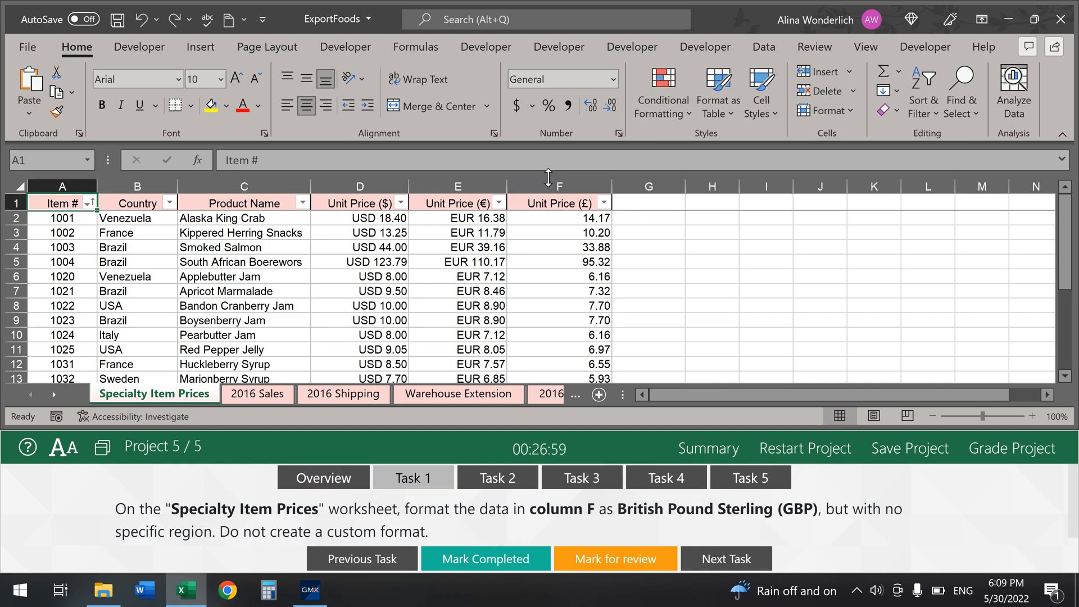
Step: Format column F as Currency with the GBP symbol via Format Cells
{"action": "left_click", "coordinate": [550, 181]}
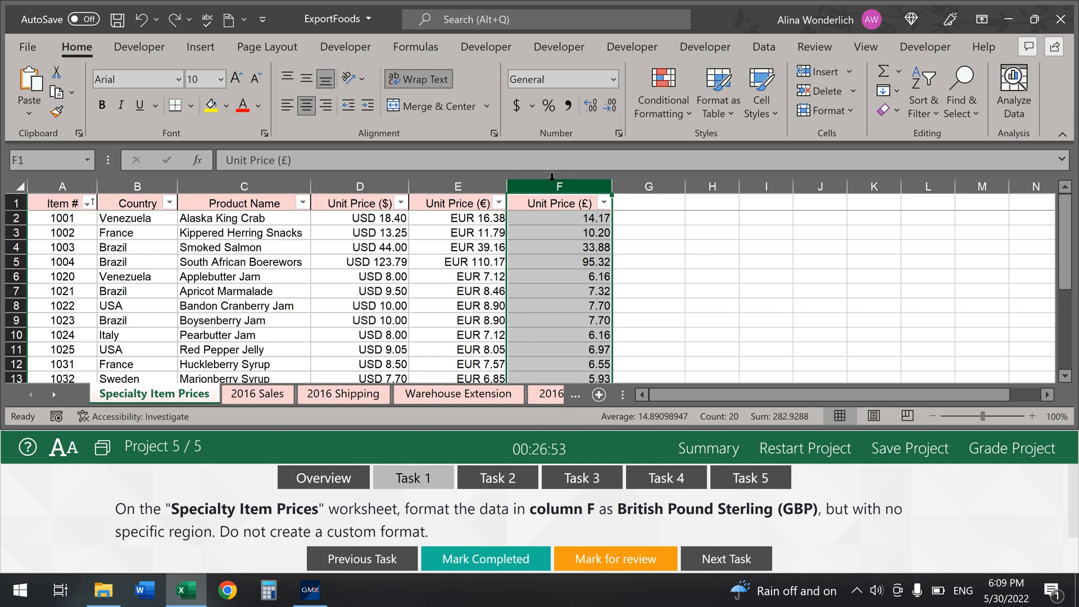
{"action": "left_click", "coordinate": [620, 133]}
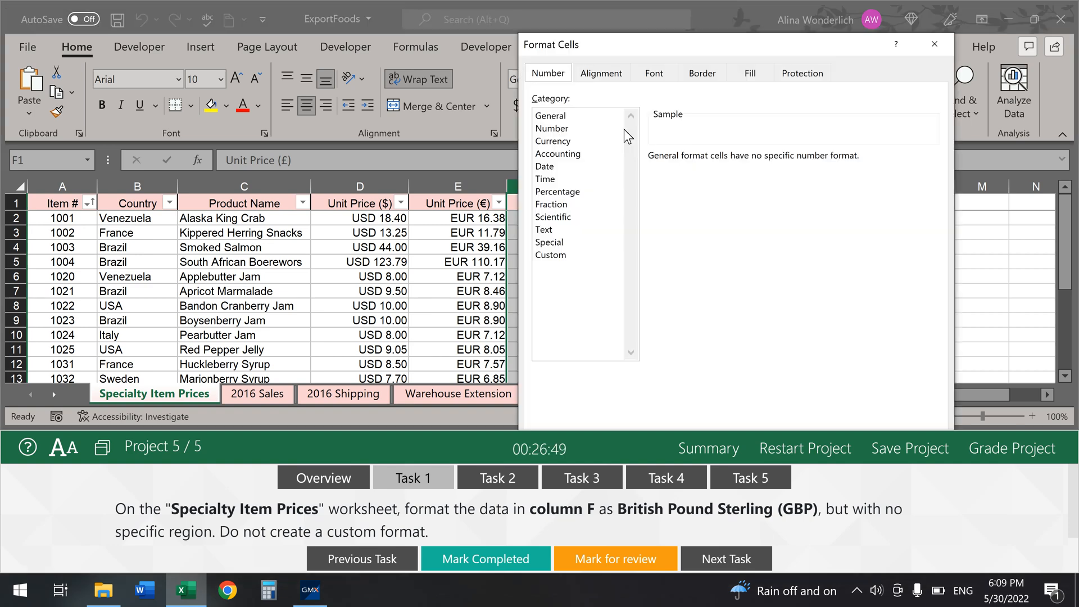
{"action": "left_click", "coordinate": [581, 130]}
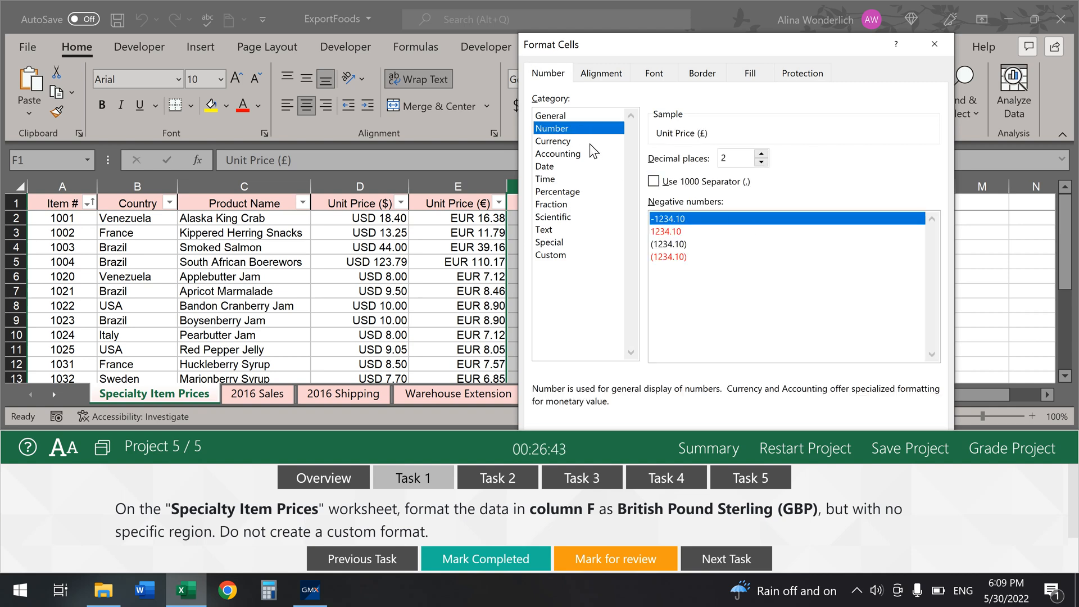
{"action": "left_click", "coordinate": [590, 141]}
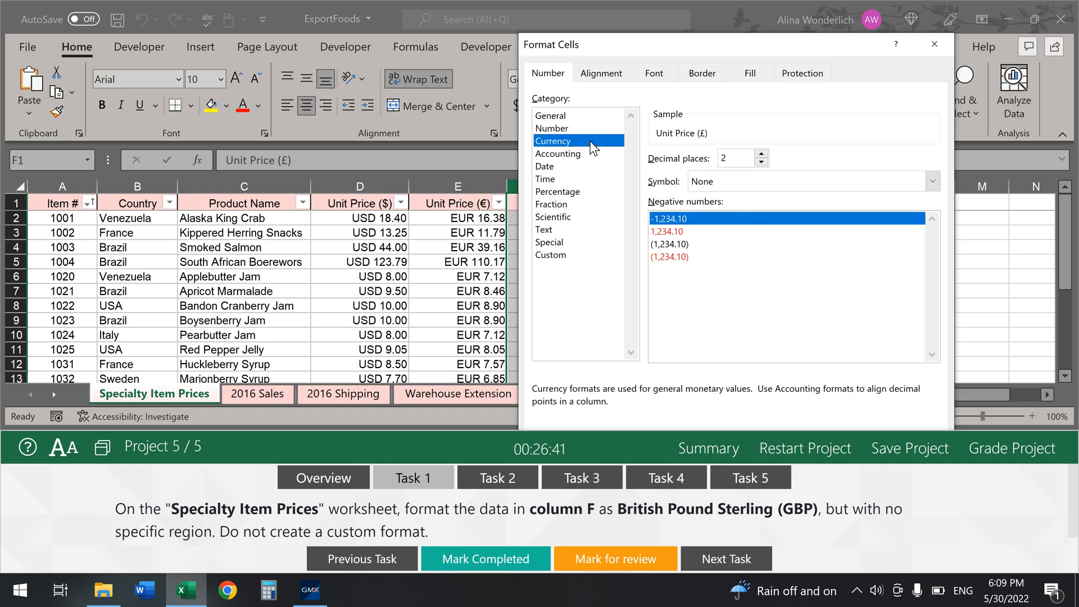
{"action": "left_click", "coordinate": [775, 181]}
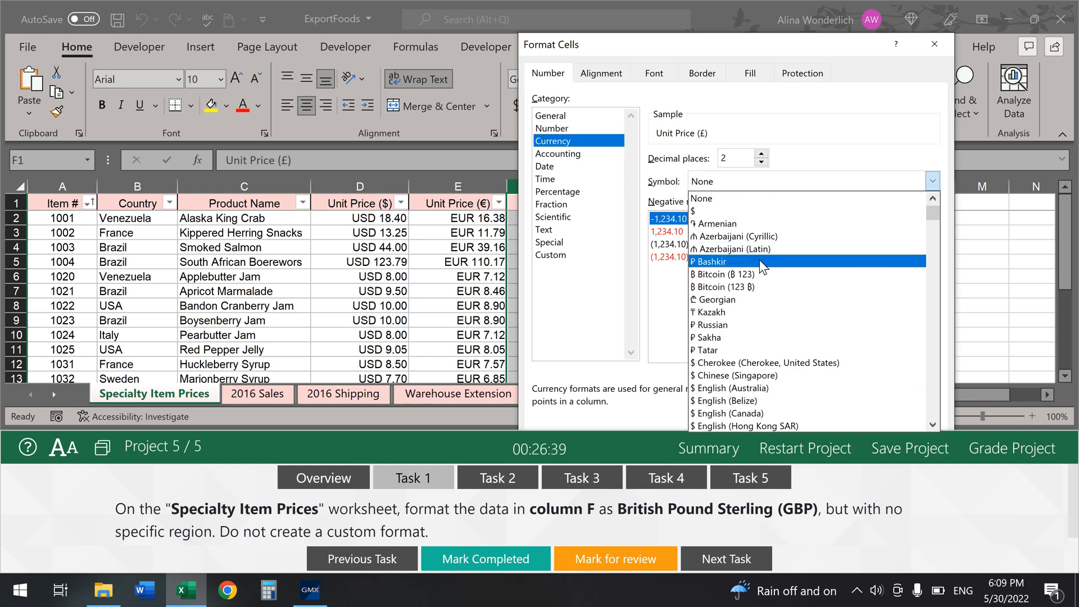
{"action": "key", "text": "g"}
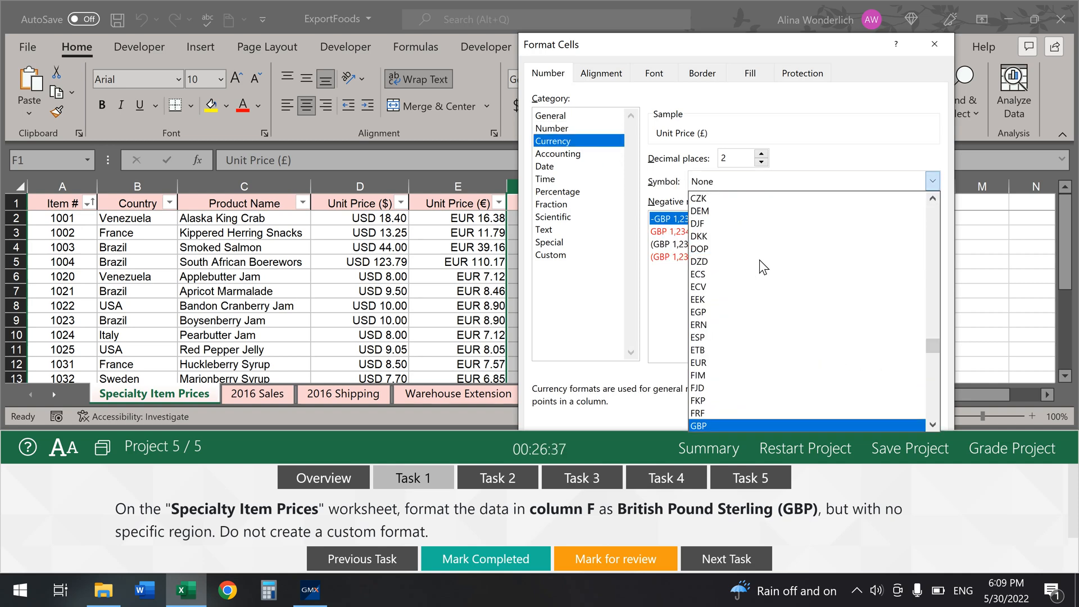
{"action": "left_click", "coordinate": [766, 427]}
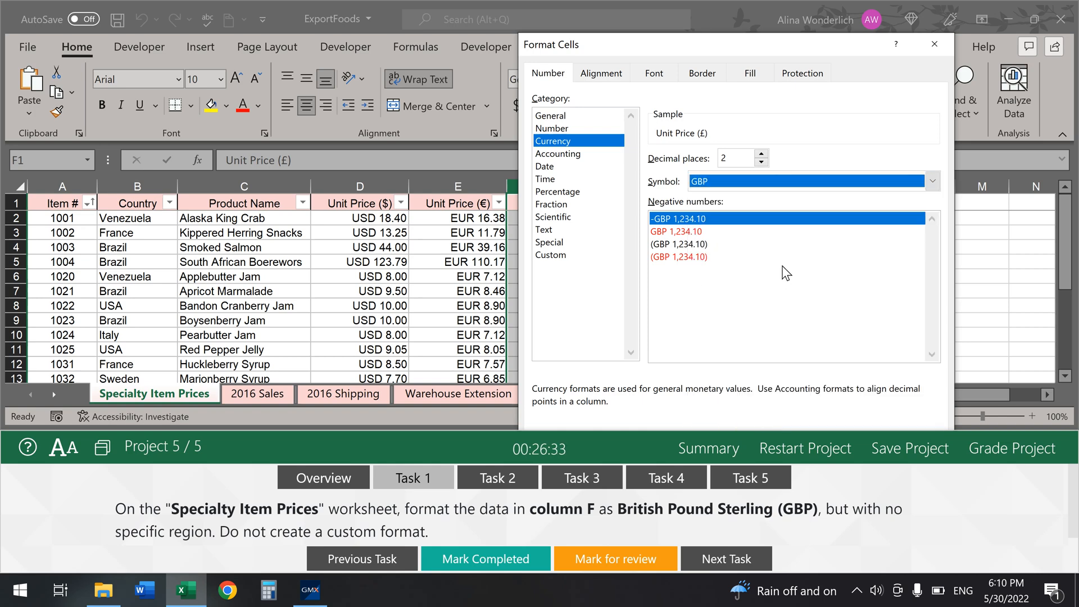
{"action": "left_click_drag", "start_coordinate": [790, 431], "coordinate": [742, 306]}
{"action": "left_click", "coordinate": [847, 473]}
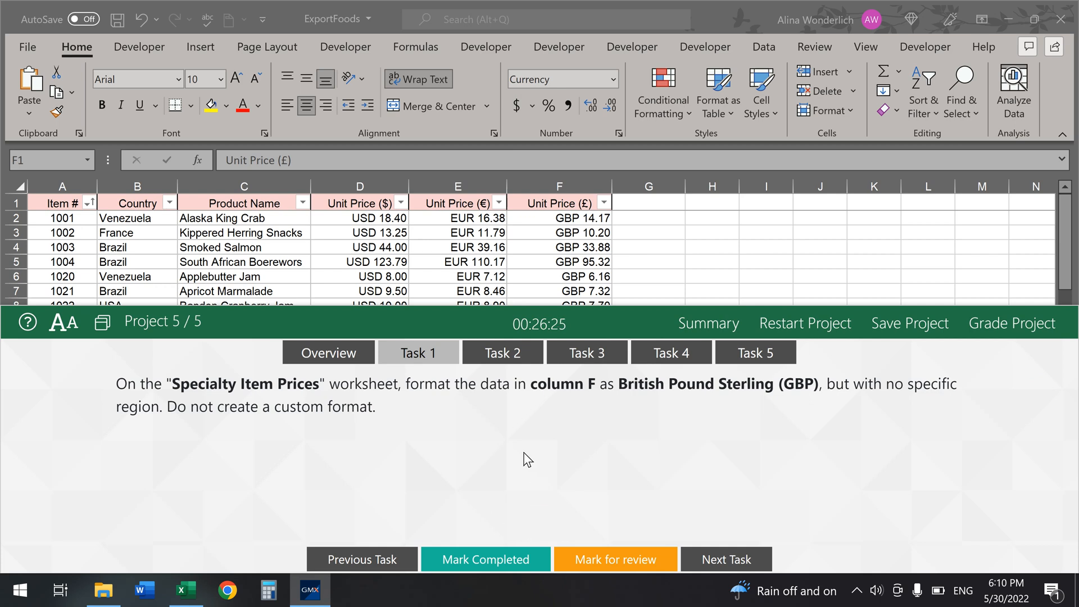
Step: Mark Task 1 completed, open Task 2, and switch to the 2016 Shipping sheet
{"action": "left_click", "coordinate": [495, 559]}
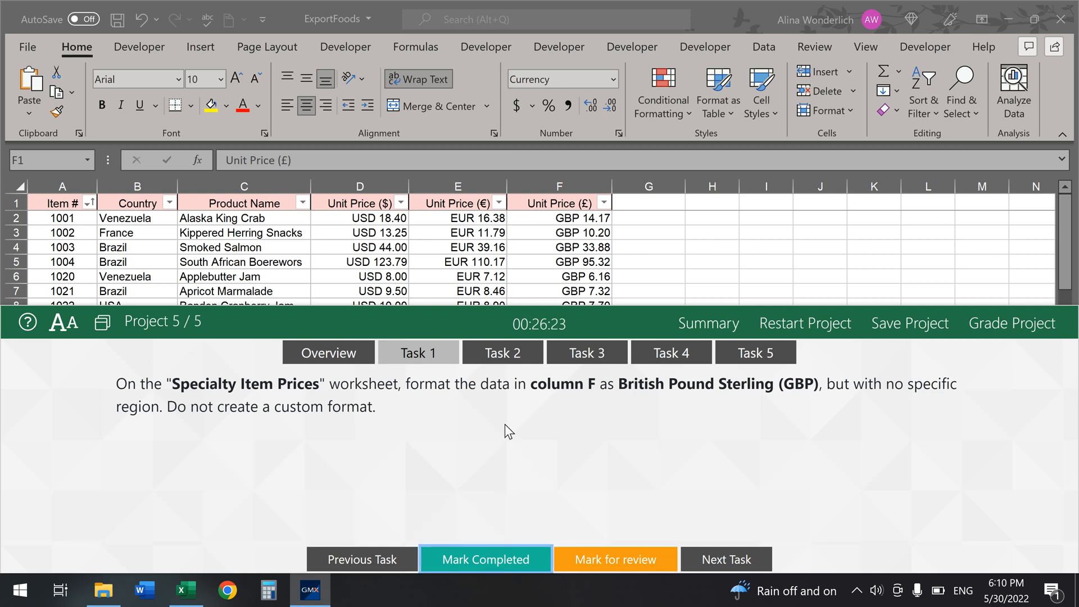
{"action": "left_click", "coordinate": [512, 354]}
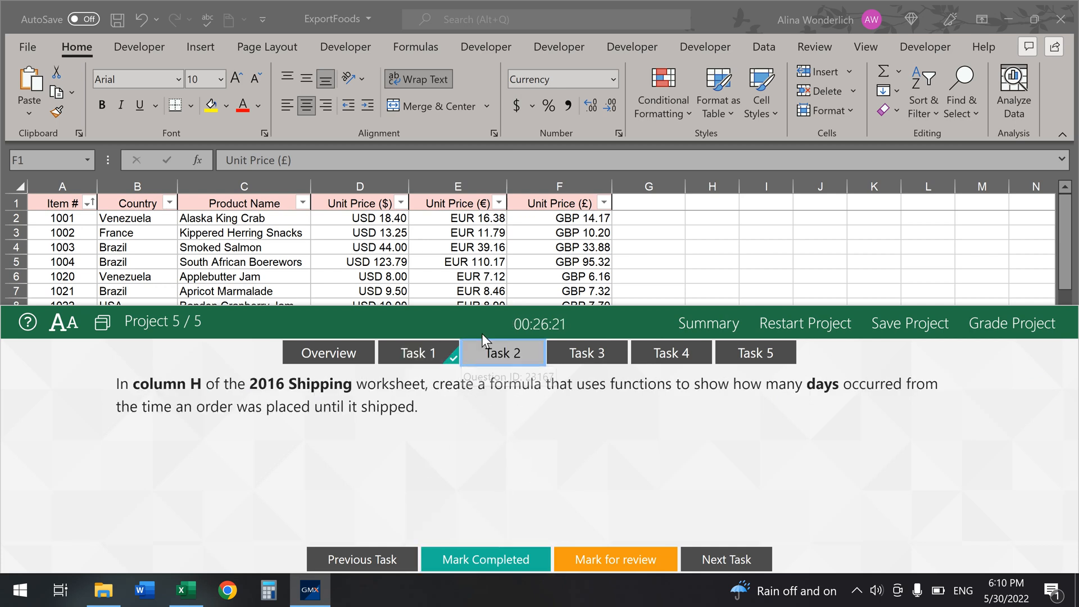
{"action": "left_click_drag", "start_coordinate": [483, 307], "coordinate": [454, 414]}
{"action": "left_click", "coordinate": [336, 394]}
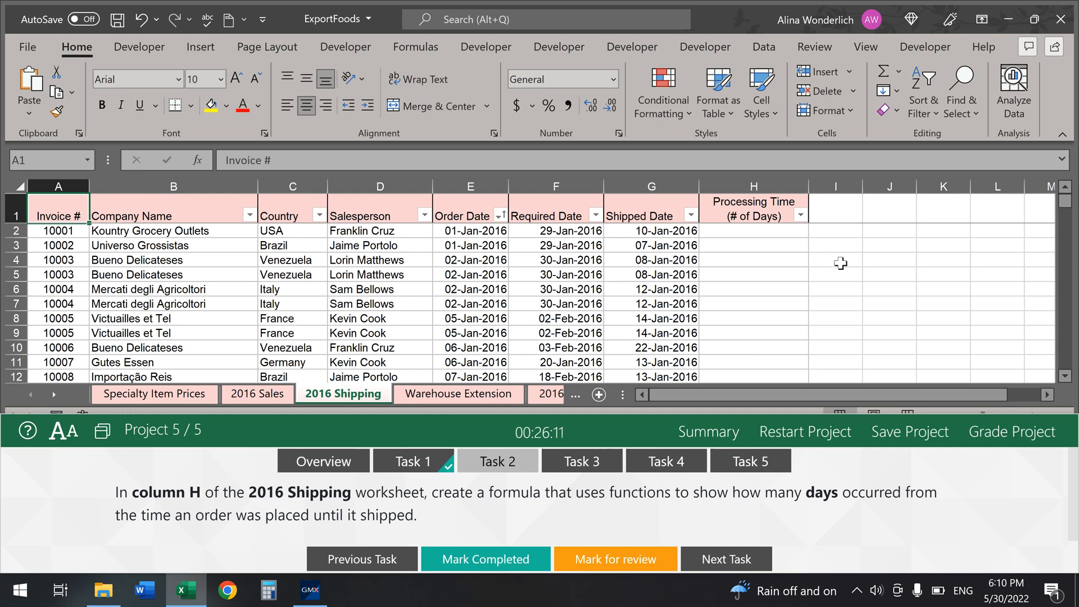
Step: Enter =DAYS(G2,E2) in H2, fill it down column H, and mark Task 2 completed
{"action": "left_click", "coordinate": [763, 233]}
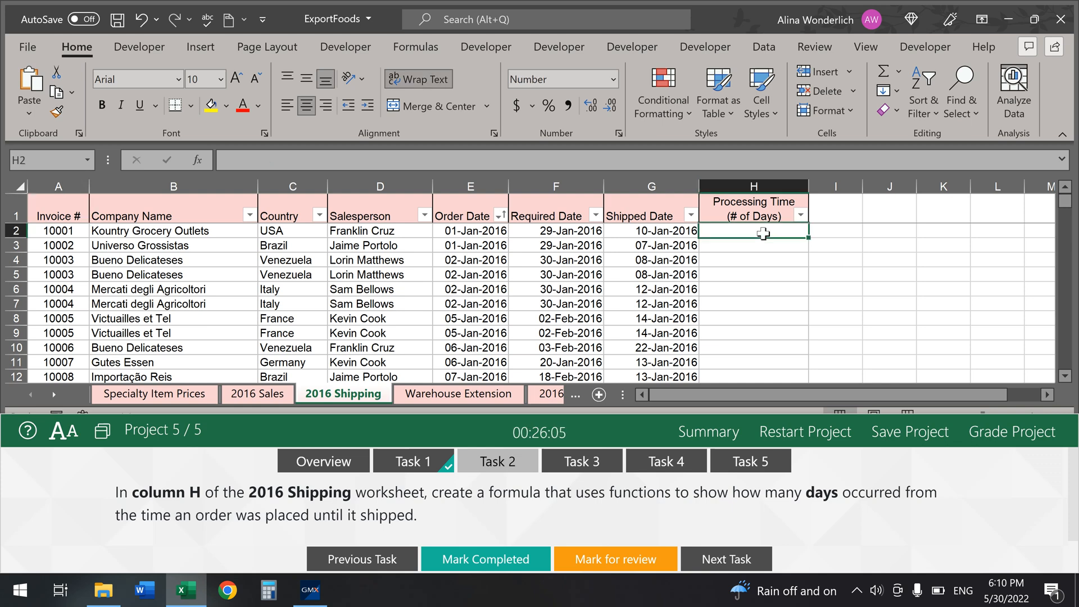
{"action": "type", "text": "="}
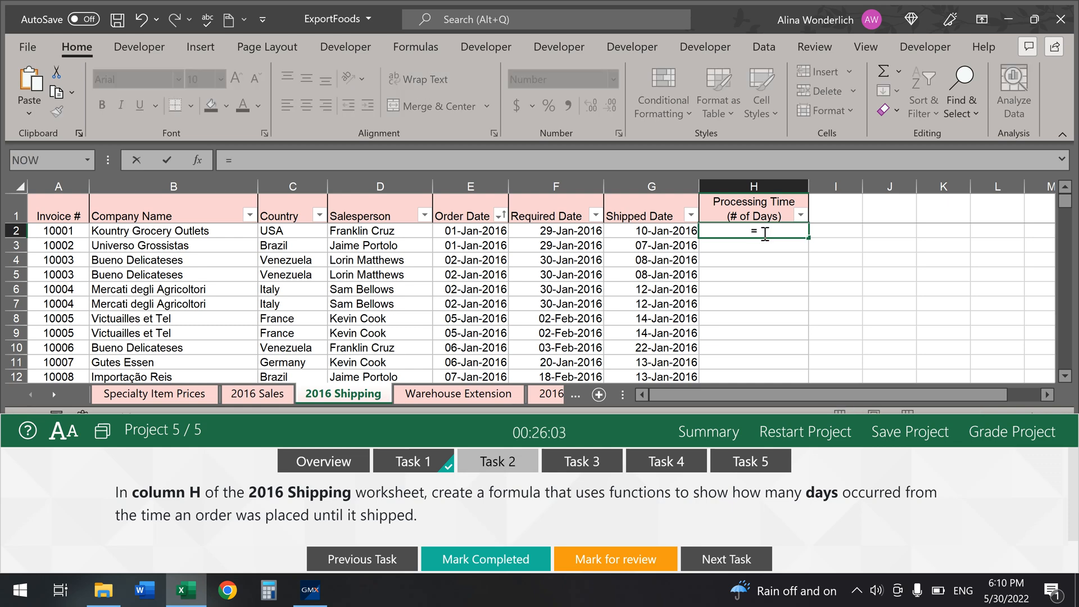
{"action": "type", "text": "days"}
{"action": "key", "text": "Tab"}
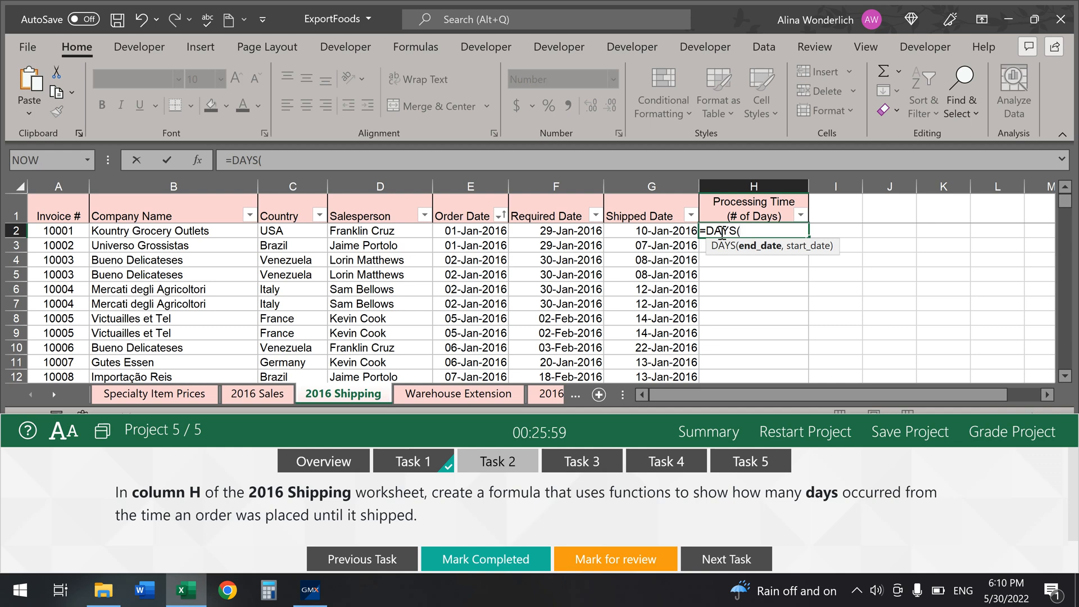
{"action": "left_click", "coordinate": [648, 236]}
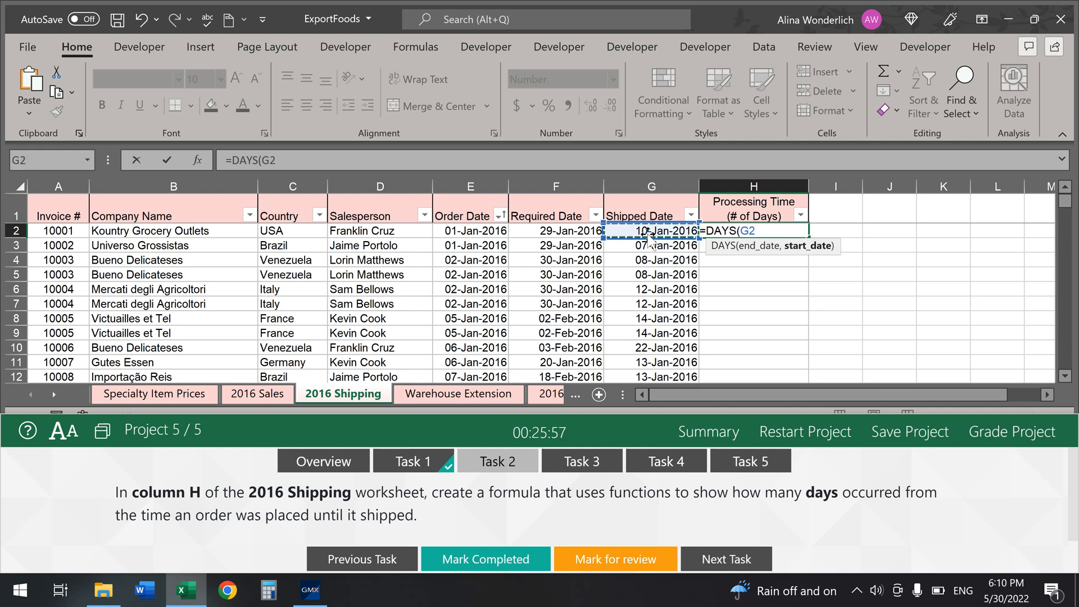
{"action": "type", "text": ","}
{"action": "left_click", "coordinate": [485, 231]}
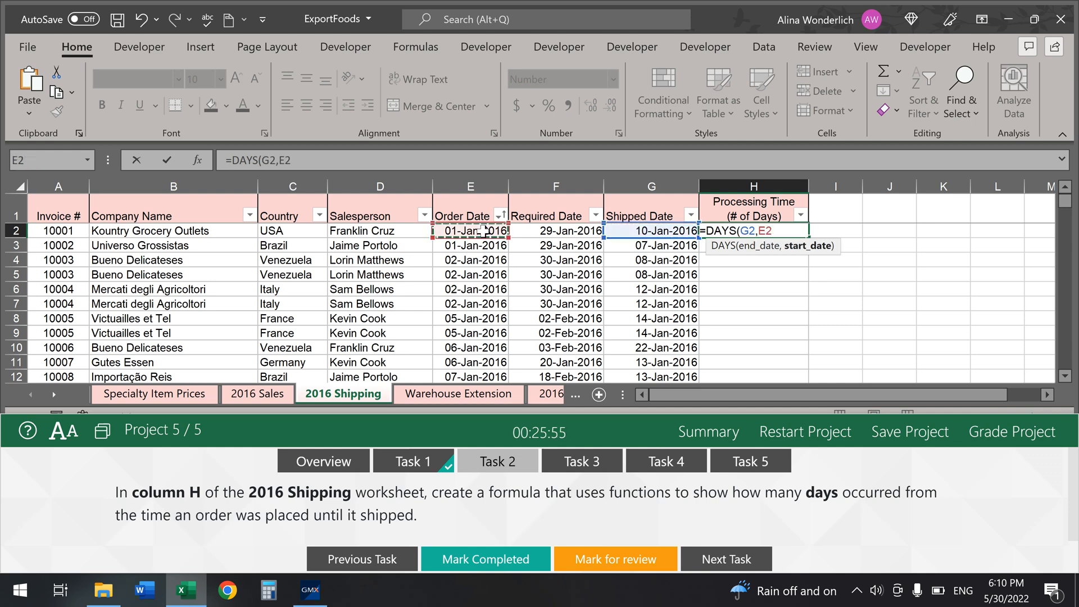
{"action": "type", "text": ")"}
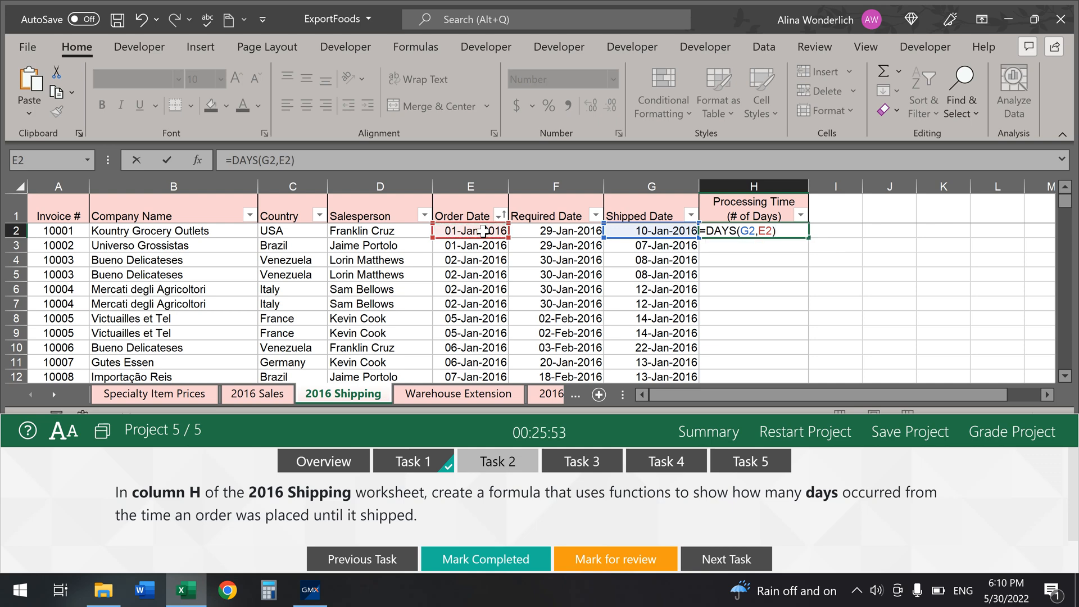
{"action": "key", "text": "Return"}
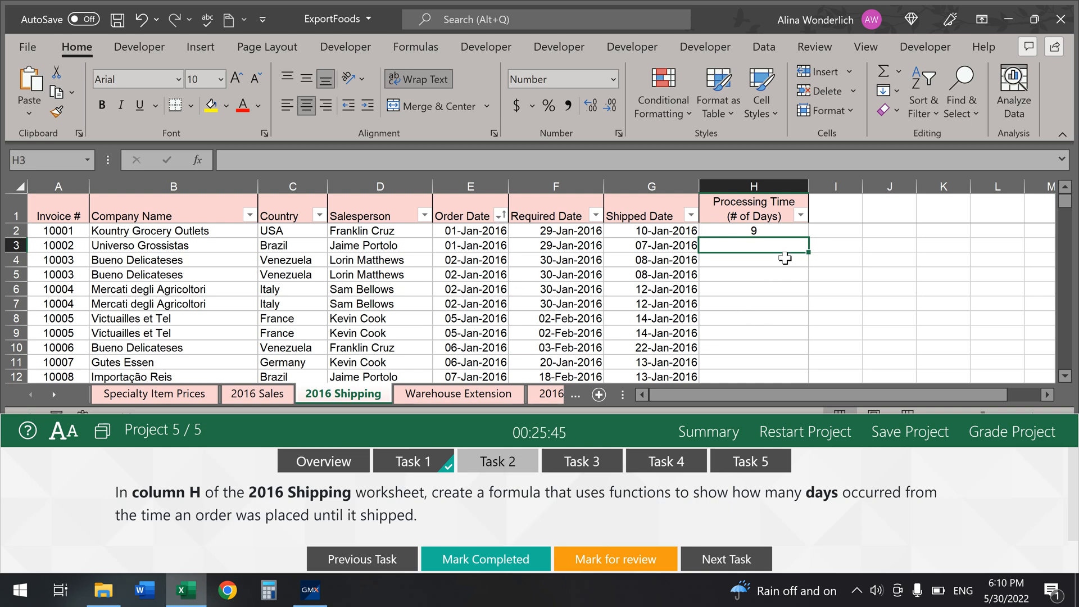
{"action": "left_click", "coordinate": [774, 231]}
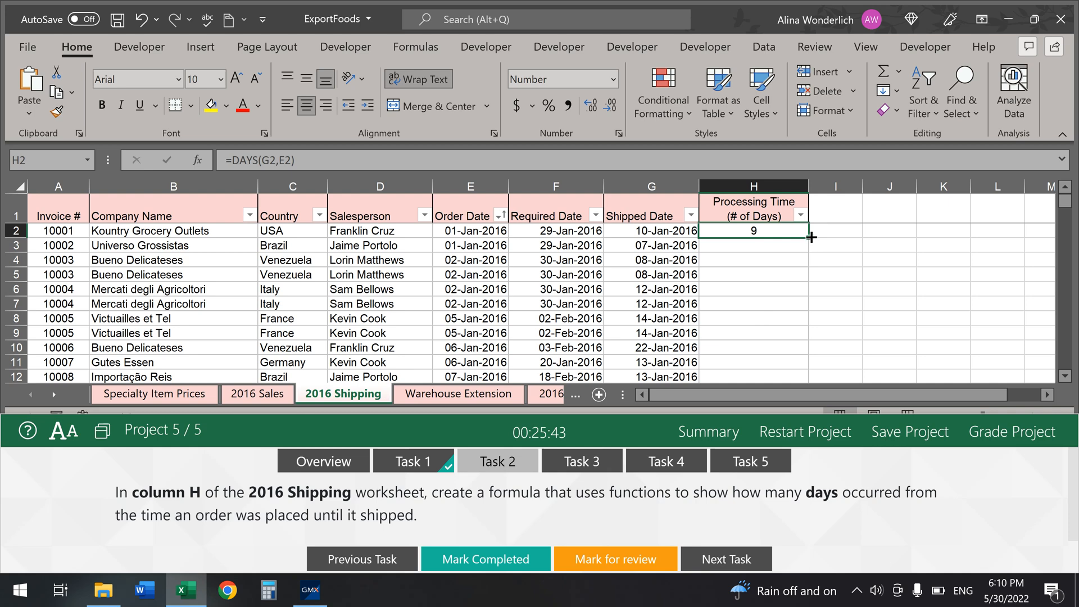
{"action": "double_click", "coordinate": [809, 237]}
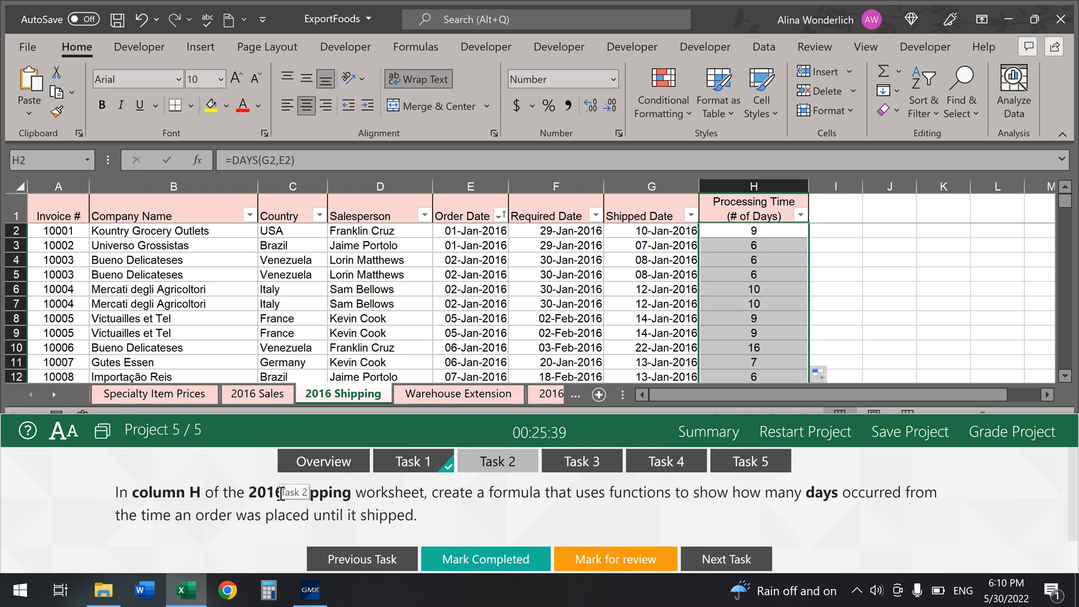
{"action": "left_click", "coordinate": [481, 558]}
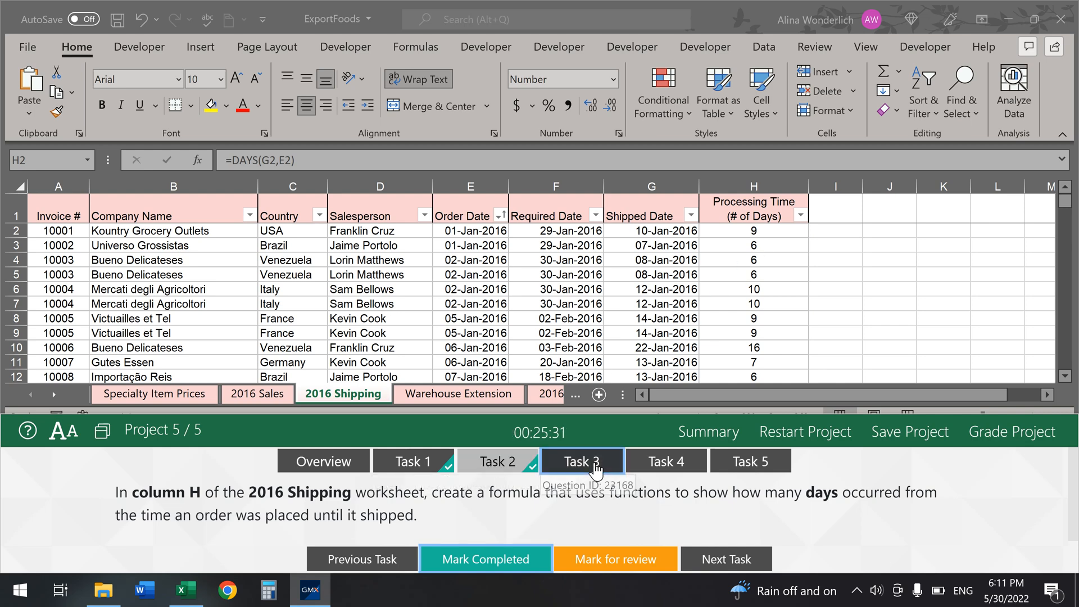
Step: On the Warehouse Extension sheet, start a PMT formula in B7 and open its Function Arguments
{"action": "left_click", "coordinate": [596, 467]}
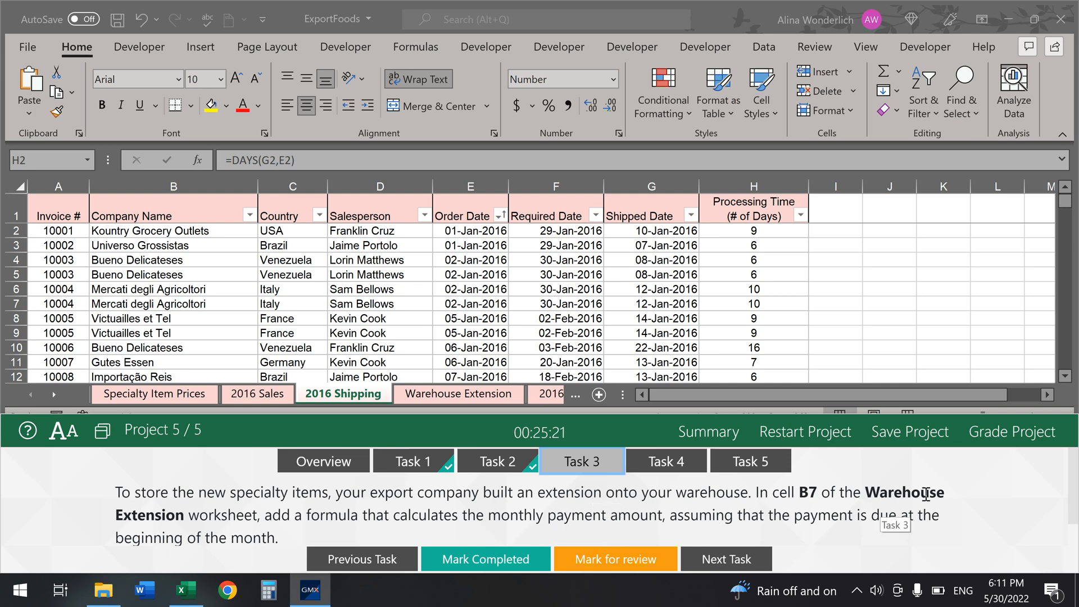
{"action": "left_click", "coordinate": [430, 394]}
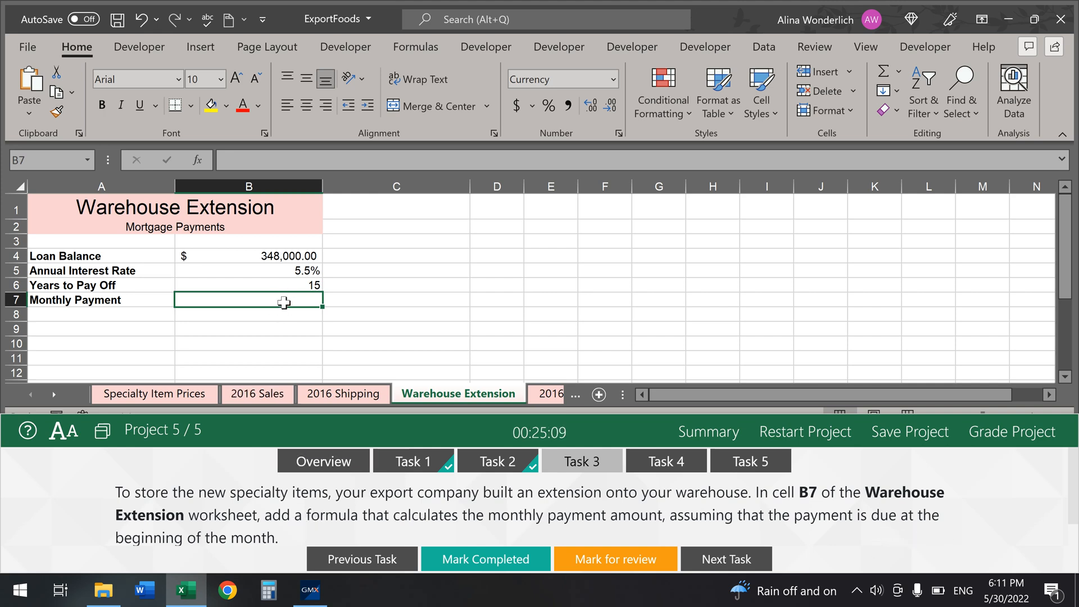
{"action": "type", "text": "="}
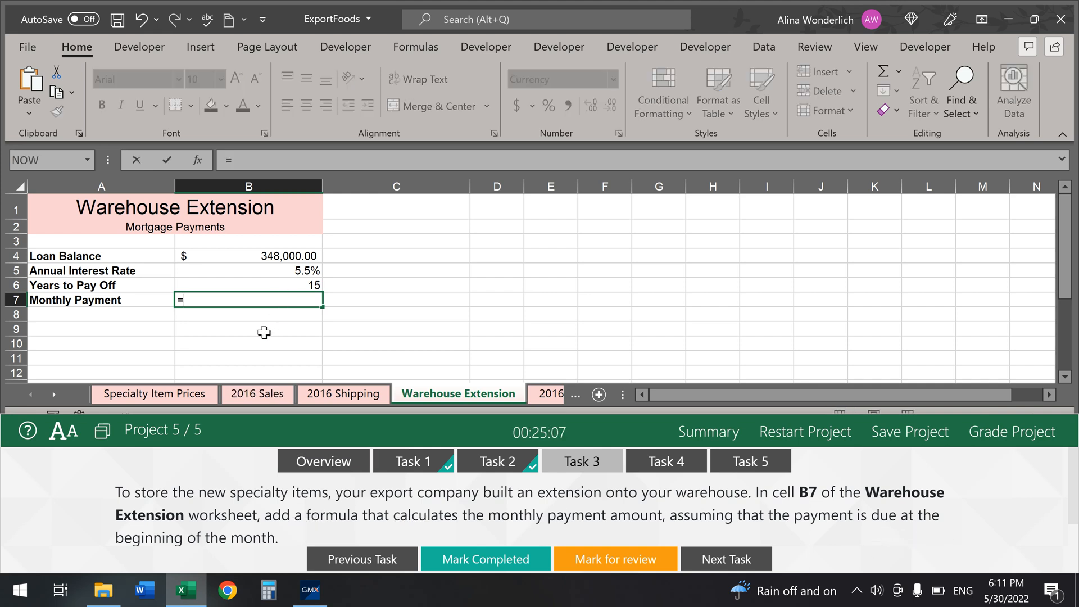
{"action": "type", "text": "pmt"}
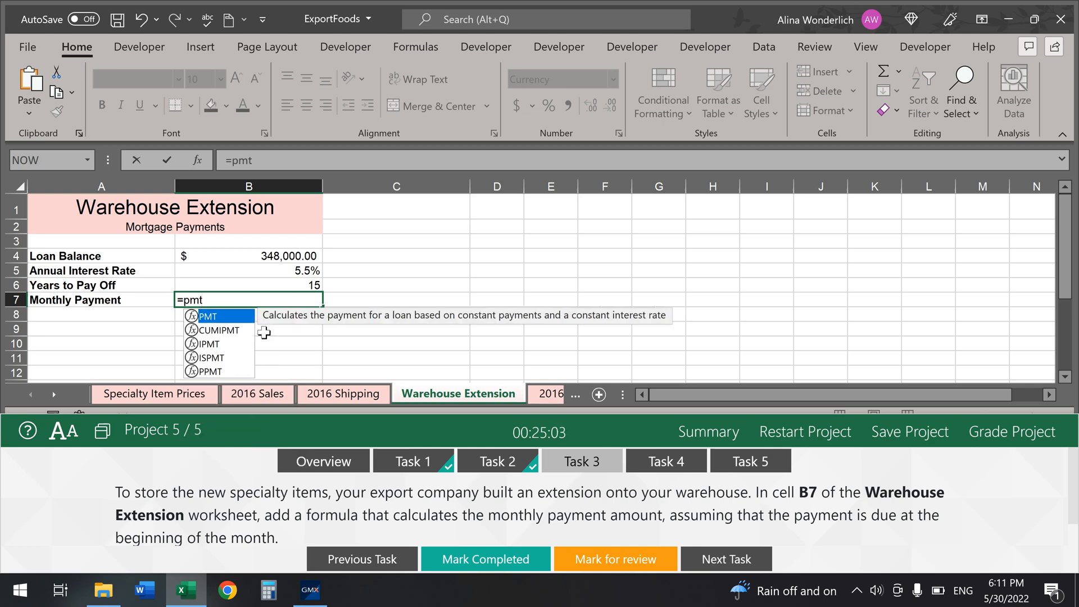
{"action": "key", "text": "Tab"}
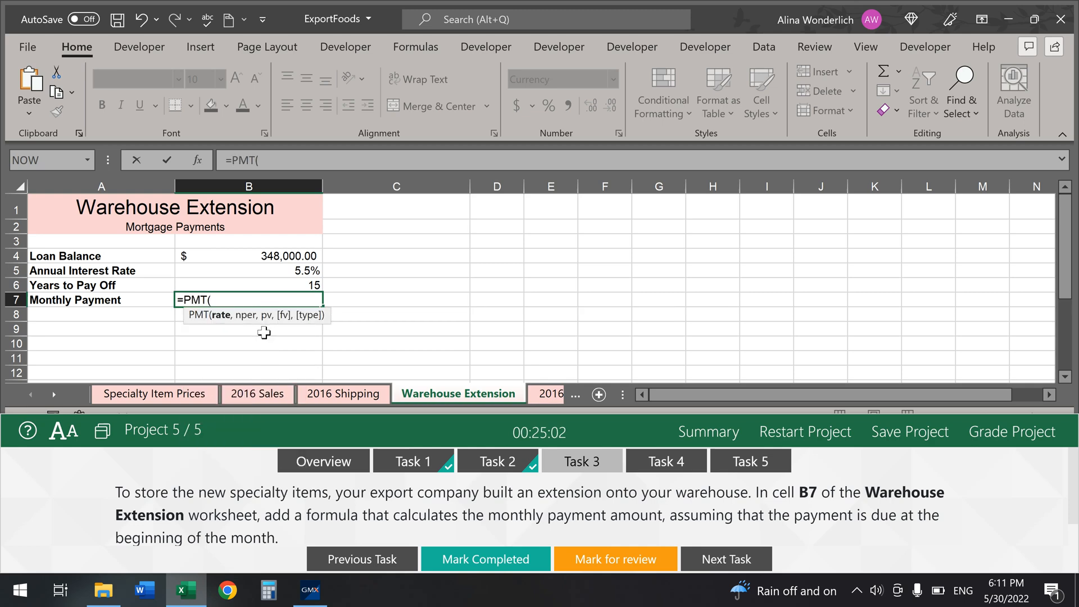
{"action": "left_click", "coordinate": [201, 162]}
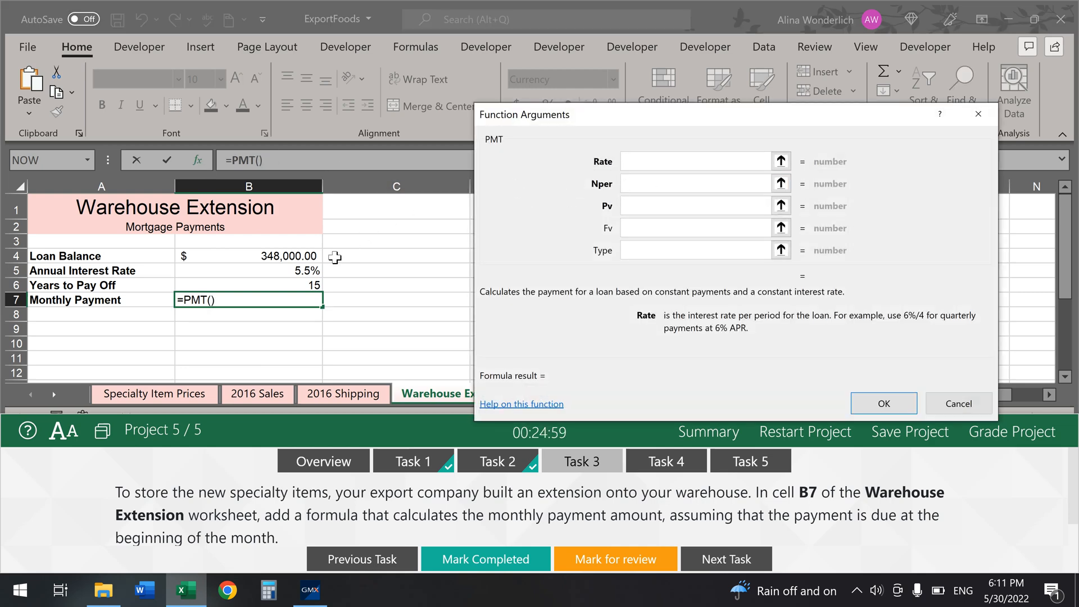
Step: Set PMT's rate to B5/12, number of payments to B6*12, and present value to B4
{"action": "left_click", "coordinate": [297, 272]}
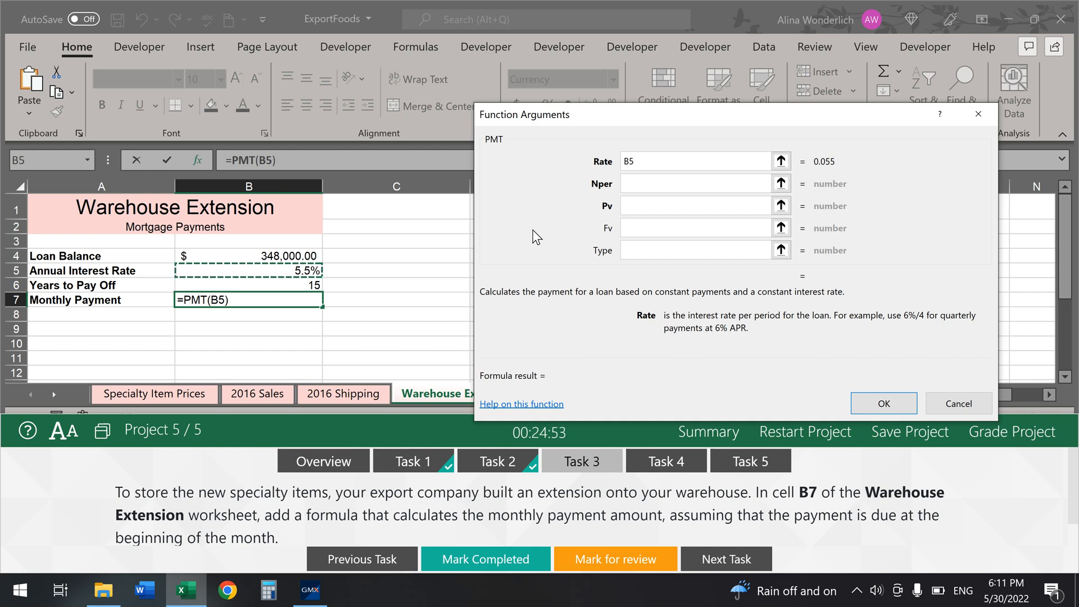
{"action": "type", "text": "/12"}
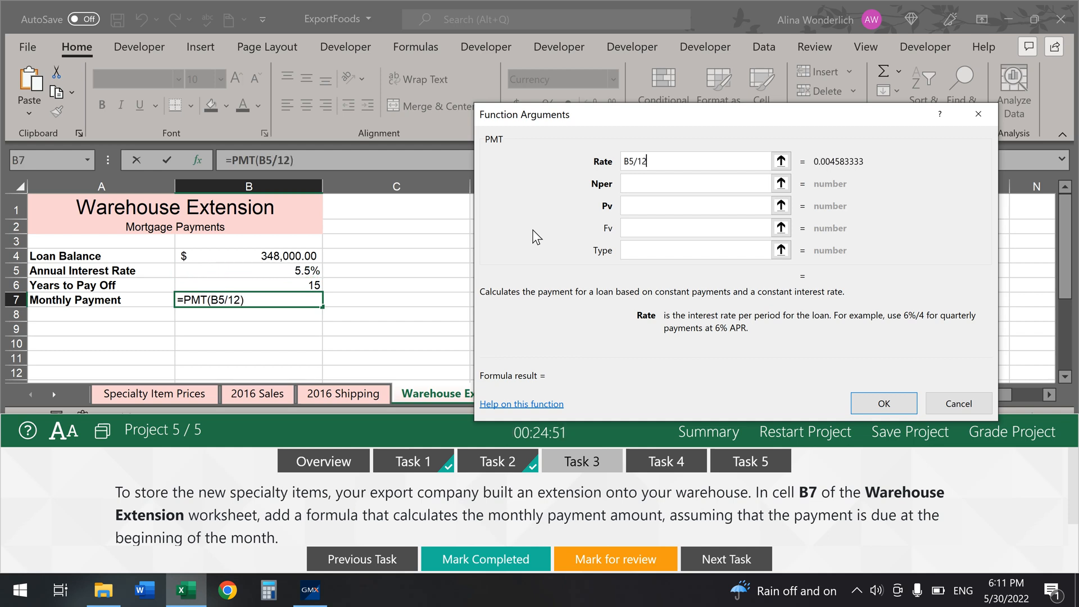
{"action": "left_click", "coordinate": [693, 182]}
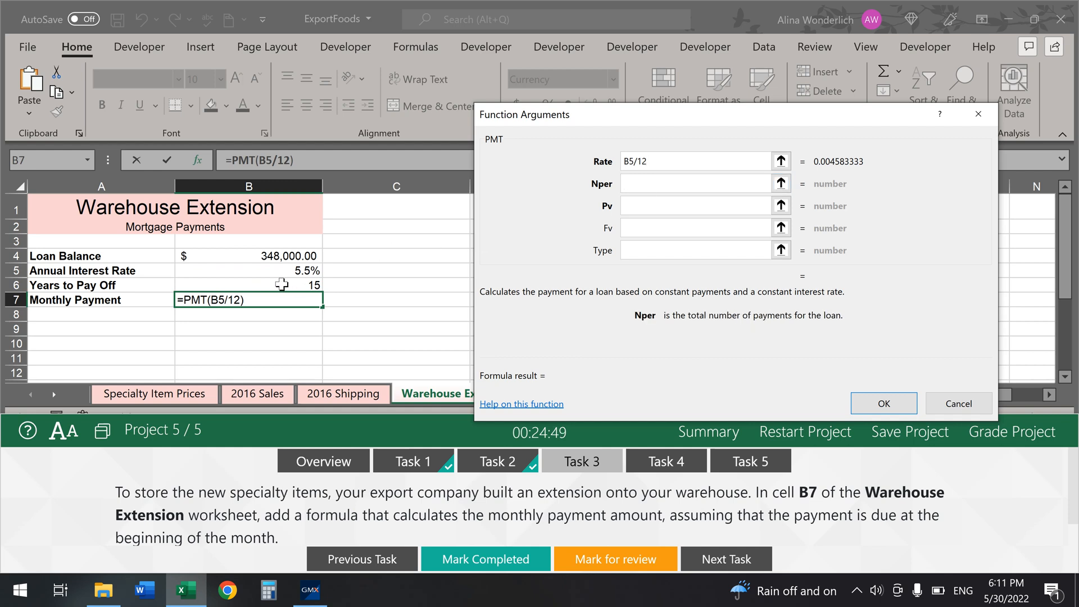
{"action": "left_click", "coordinate": [282, 285]}
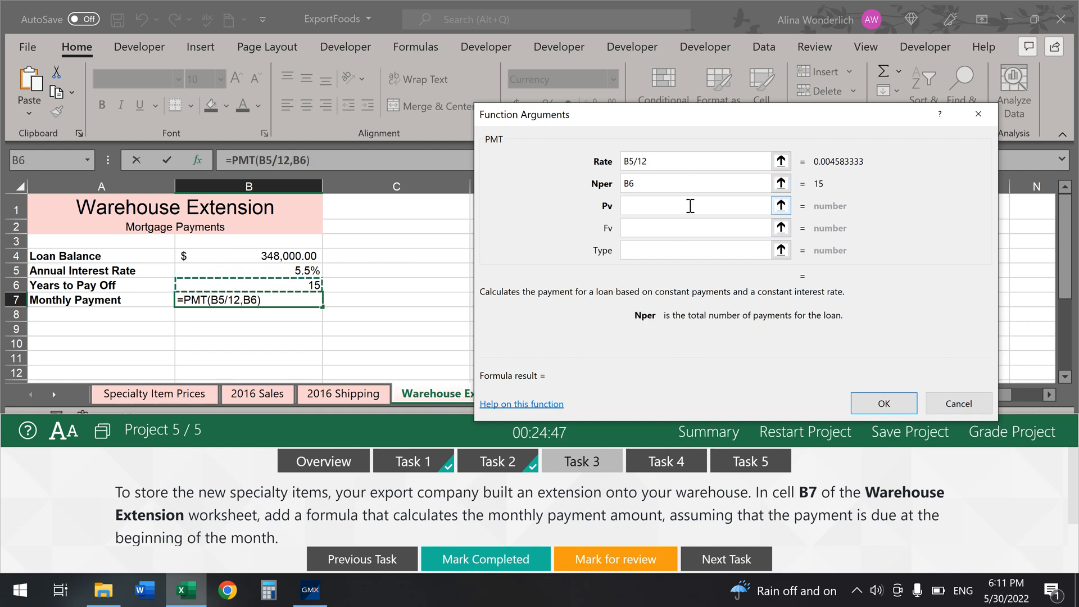
{"action": "type", "text": "*12"}
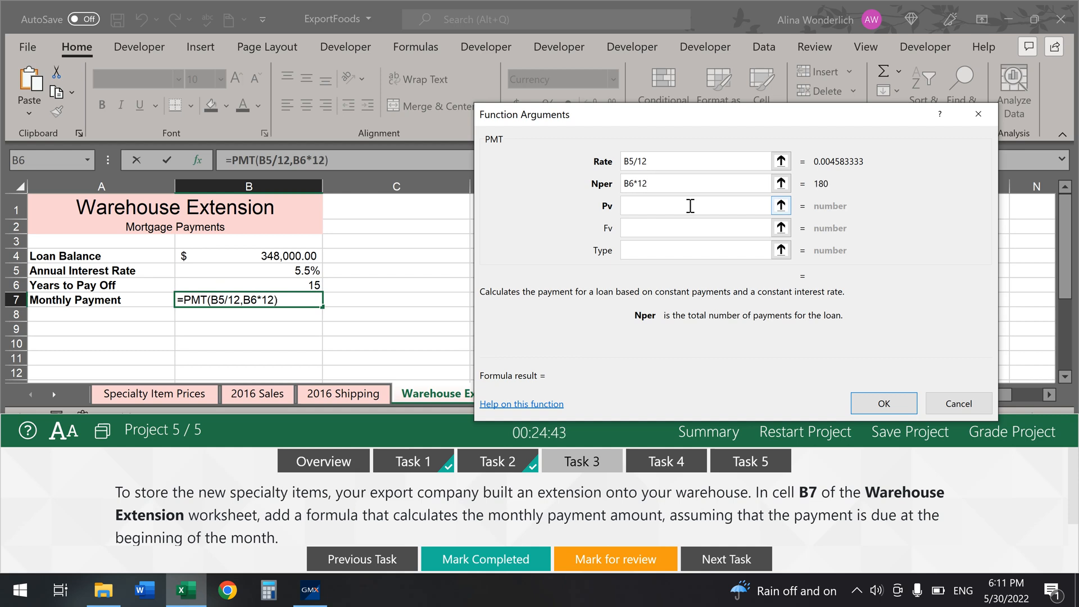
{"action": "left_click", "coordinate": [690, 206]}
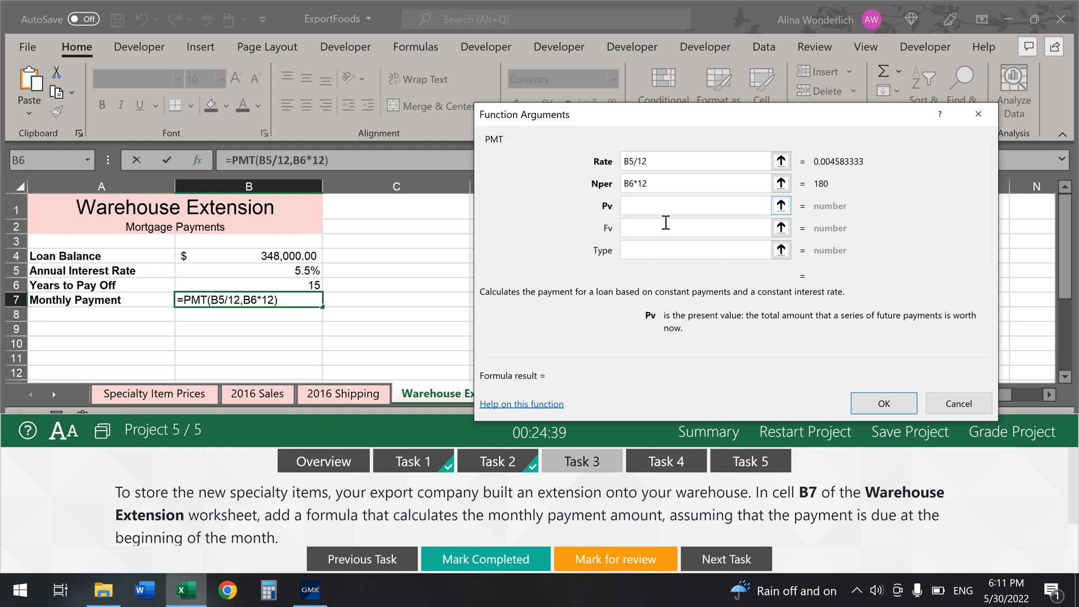
{"action": "left_click", "coordinate": [265, 257]}
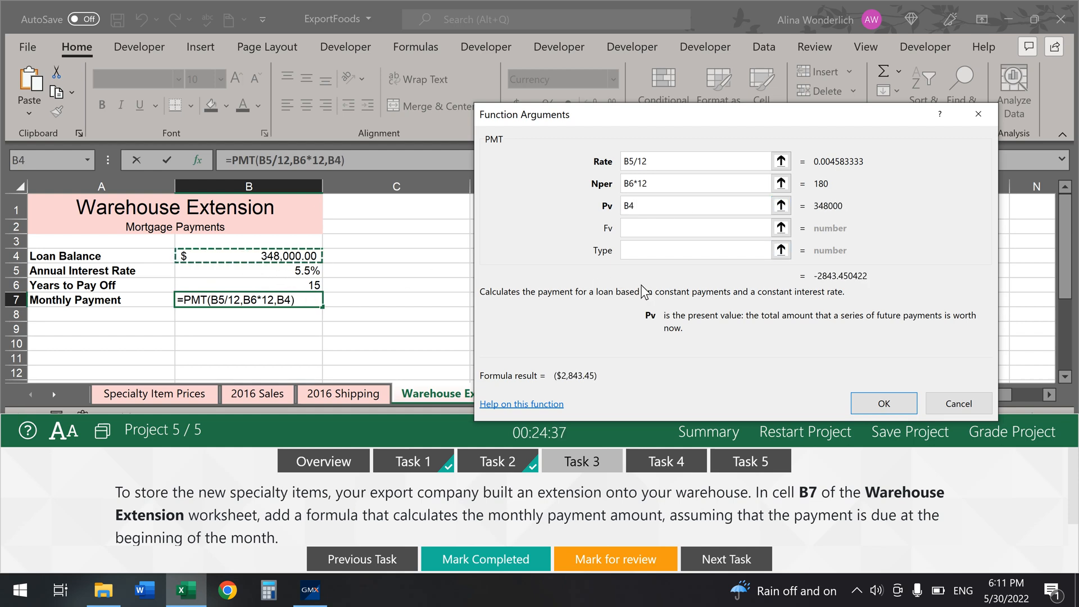
Step: Enter Fv 0 and Type 1, then confirm =PMT(B5/12,B6*12,B4,0,1) showing ($2,830.48)
{"action": "left_click", "coordinate": [643, 229]}
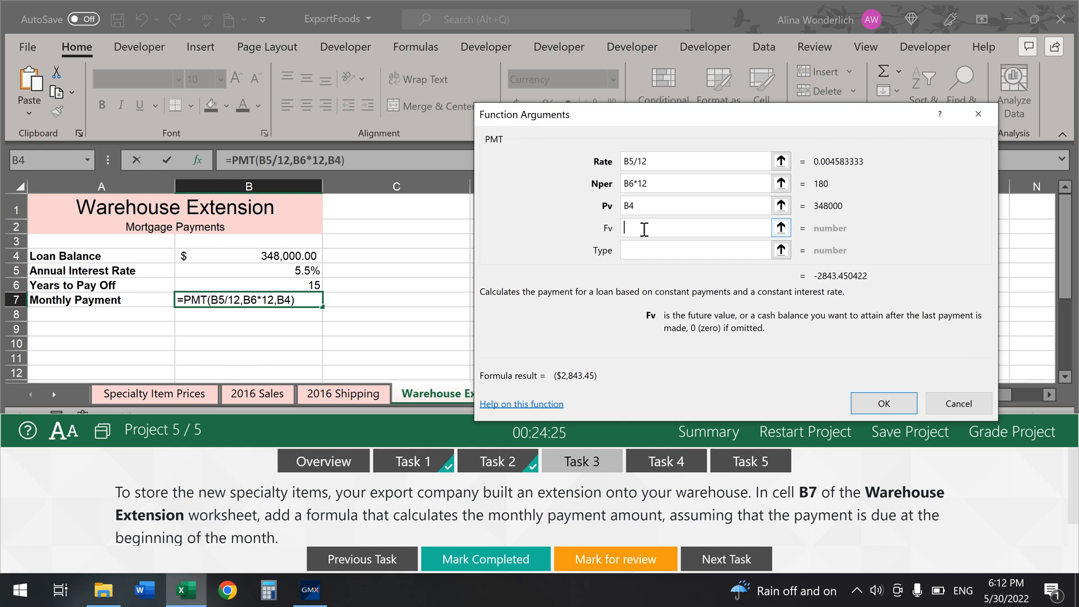
{"action": "type", "text": "0"}
{"action": "left_click", "coordinate": [621, 249]}
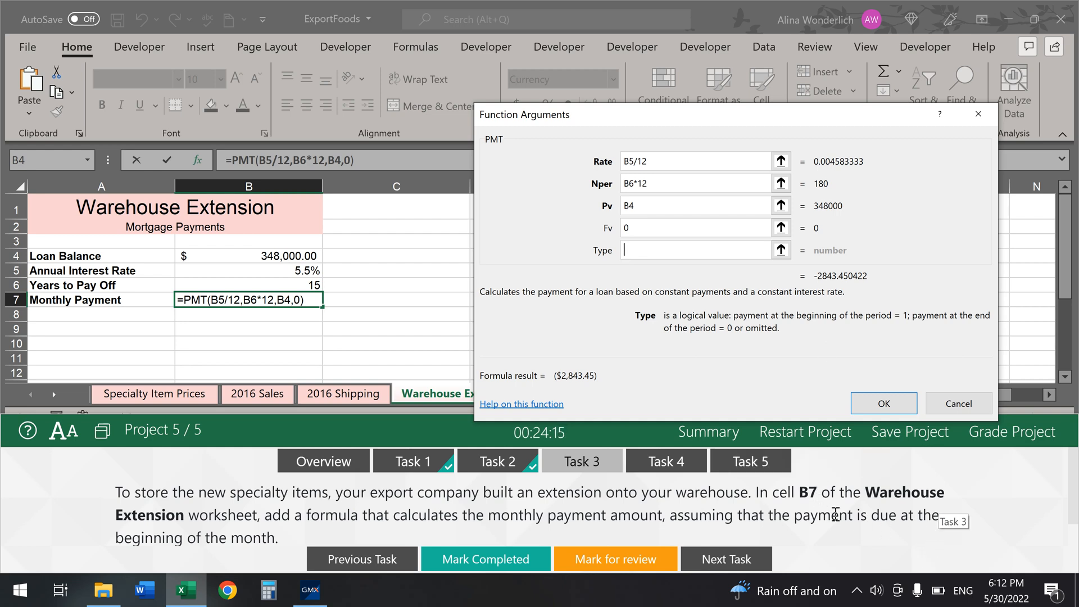
{"action": "type", "text": "1"}
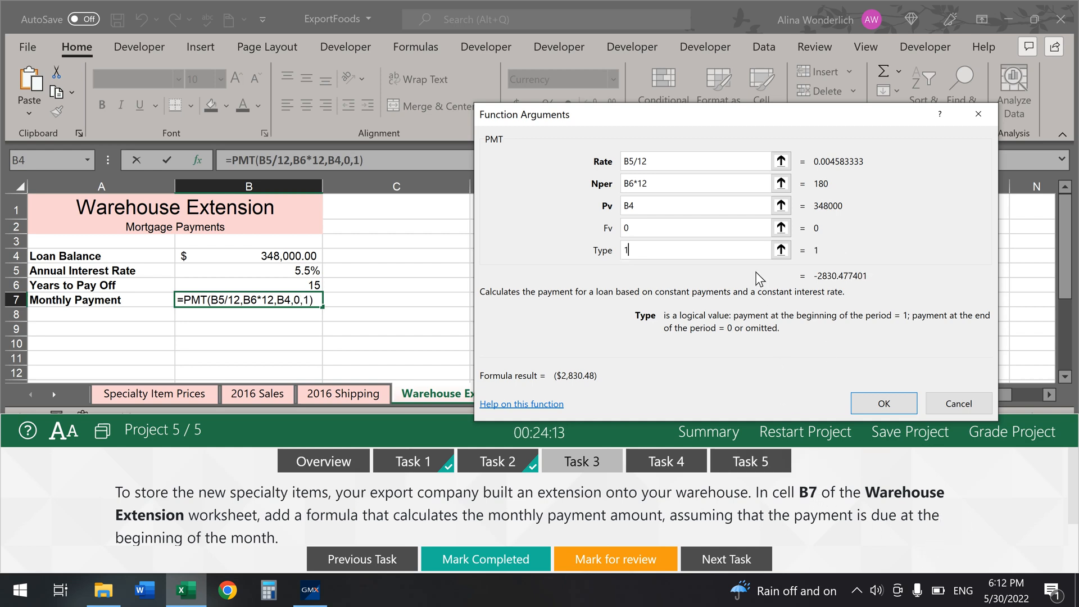
{"action": "left_click", "coordinate": [883, 403]}
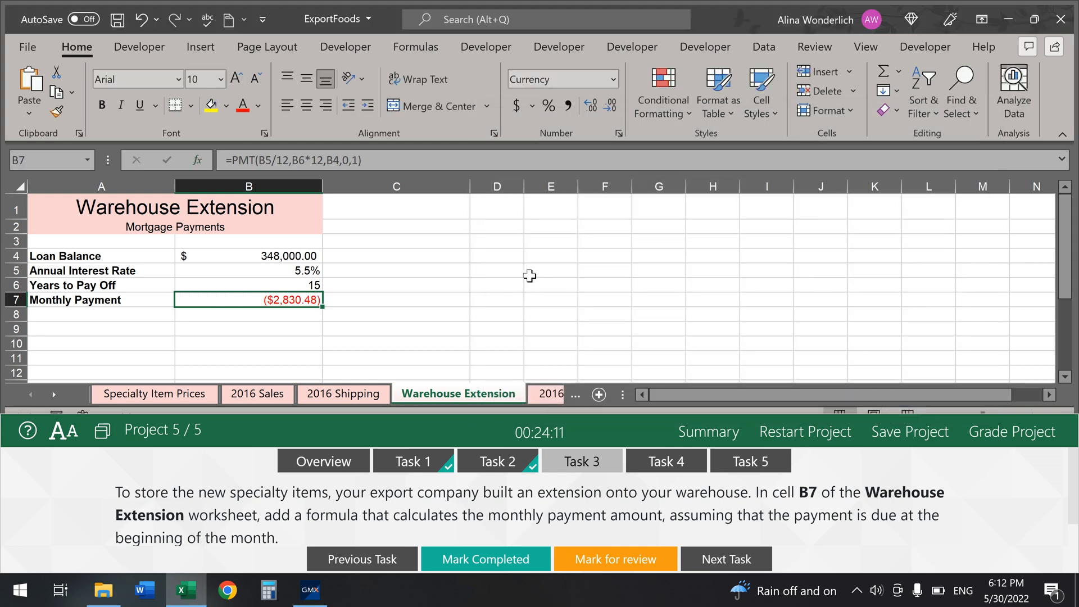
Step: Mark Task 3 complete, go to the 2016 Summary Chart sheet, and select the pivot table
{"action": "left_click", "coordinate": [521, 561]}
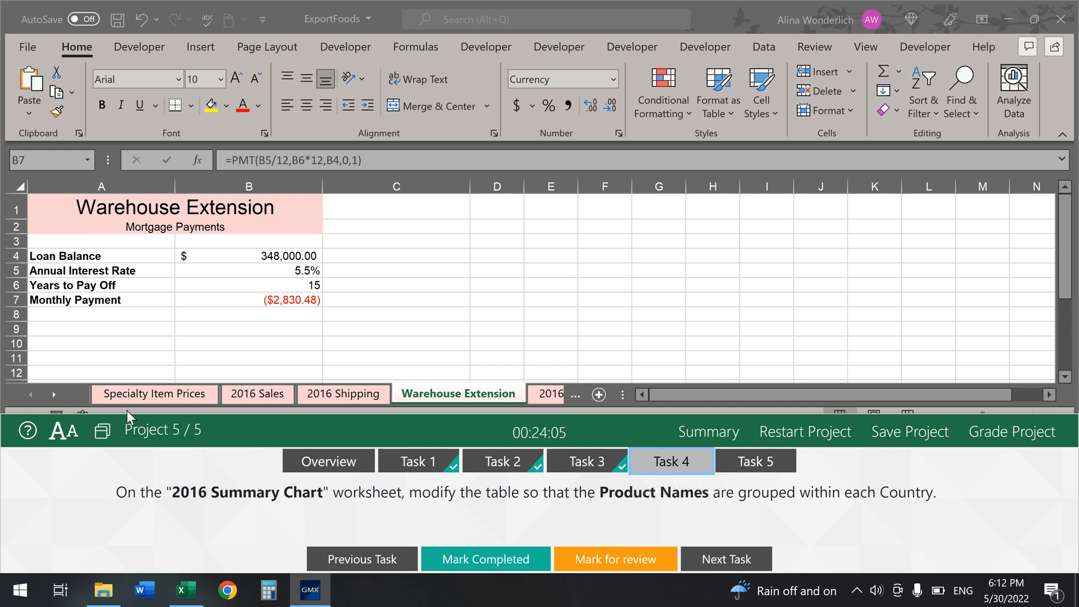
{"action": "left_click", "coordinate": [34, 392]}
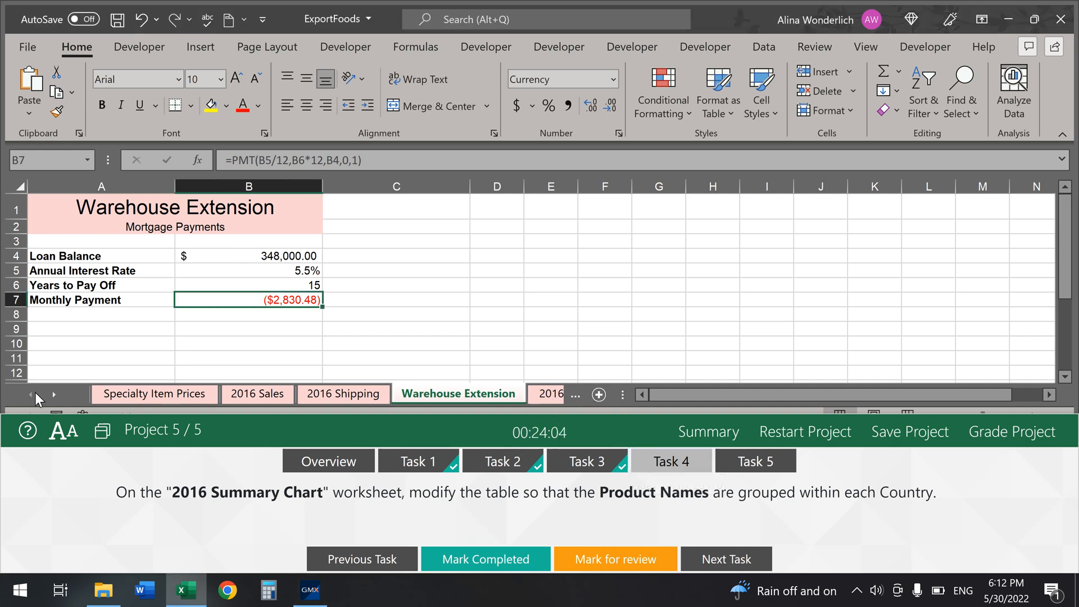
{"action": "left_click", "coordinate": [552, 393]}
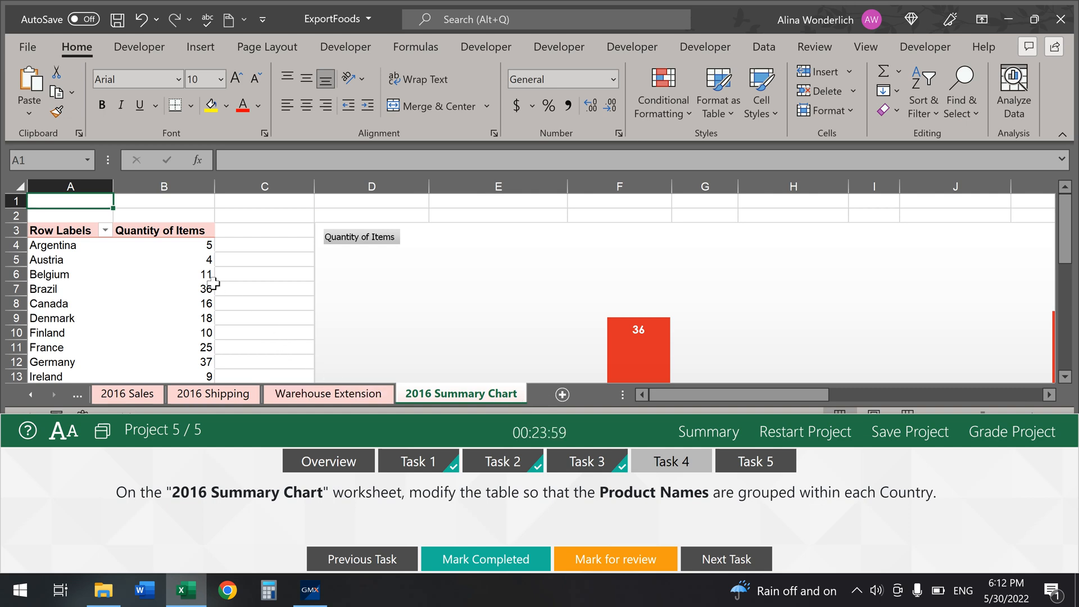
{"action": "mouse_move", "coordinate": [213, 284]}
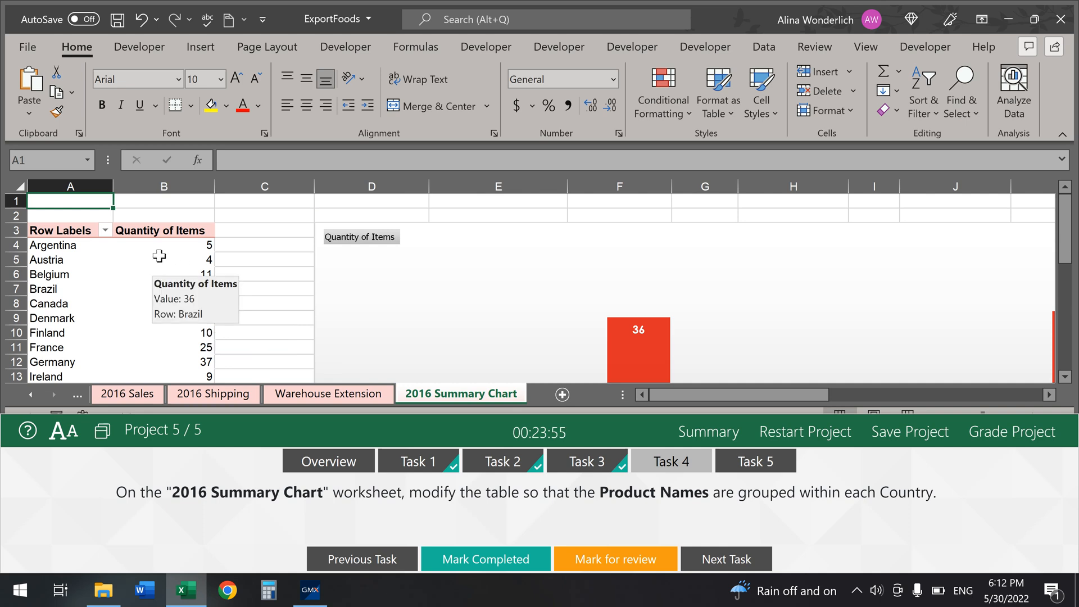
{"action": "left_click", "coordinate": [158, 255]}
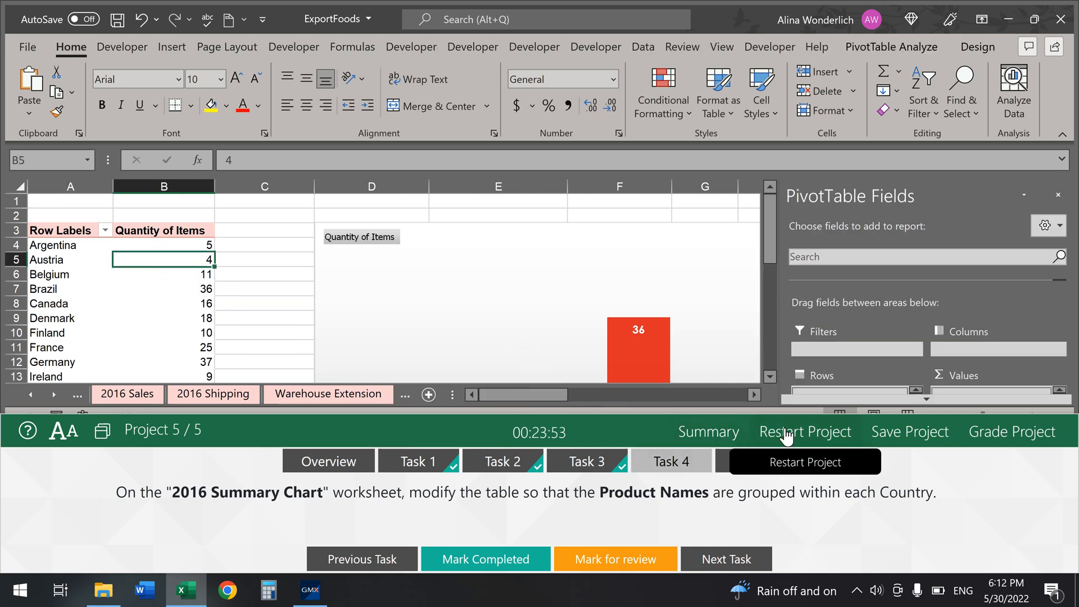
Step: Maximize the workbook and drag Product Name into Rows below Country
{"action": "left_click_drag", "start_coordinate": [665, 417], "coordinate": [631, 562]}
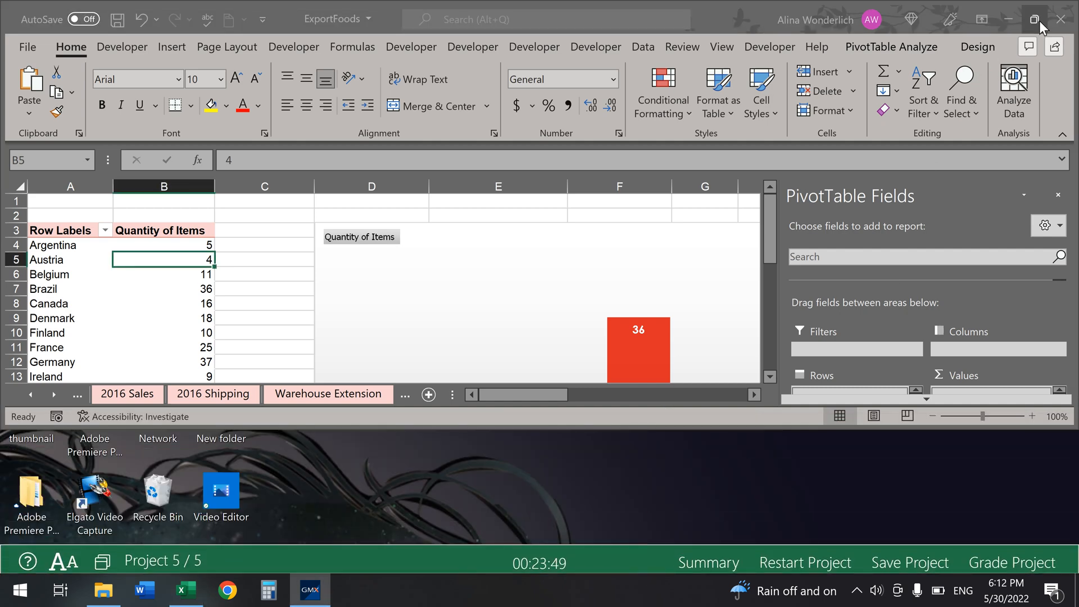
{"action": "left_click", "coordinate": [1039, 22]}
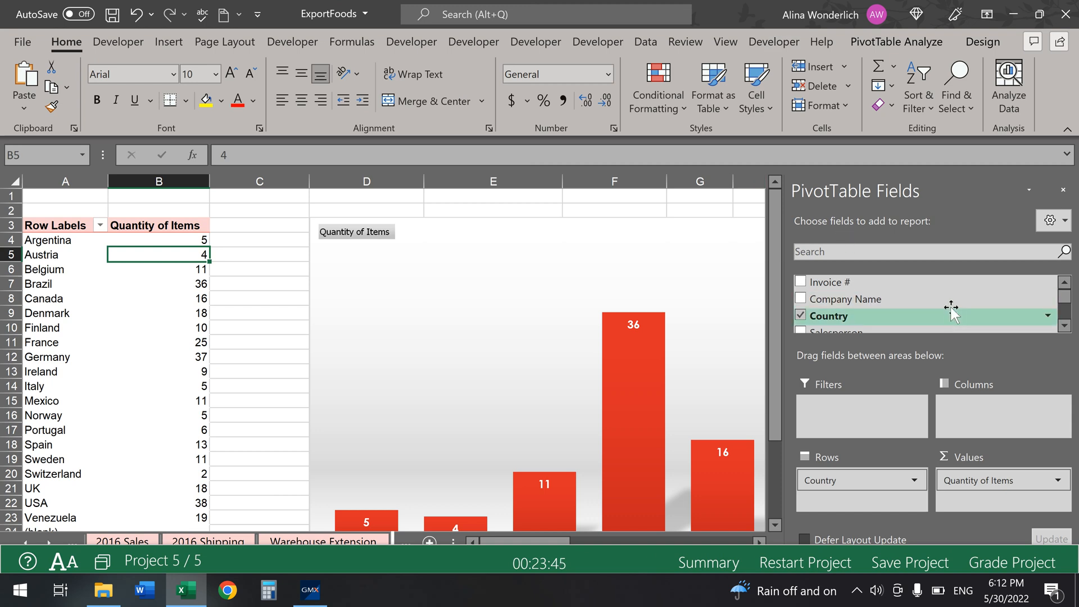
{"action": "scroll", "coordinate": [950, 305], "scroll_direction": "down", "scroll_amount": 1}
{"action": "scroll", "coordinate": [950, 305], "scroll_direction": "down", "scroll_amount": 3}
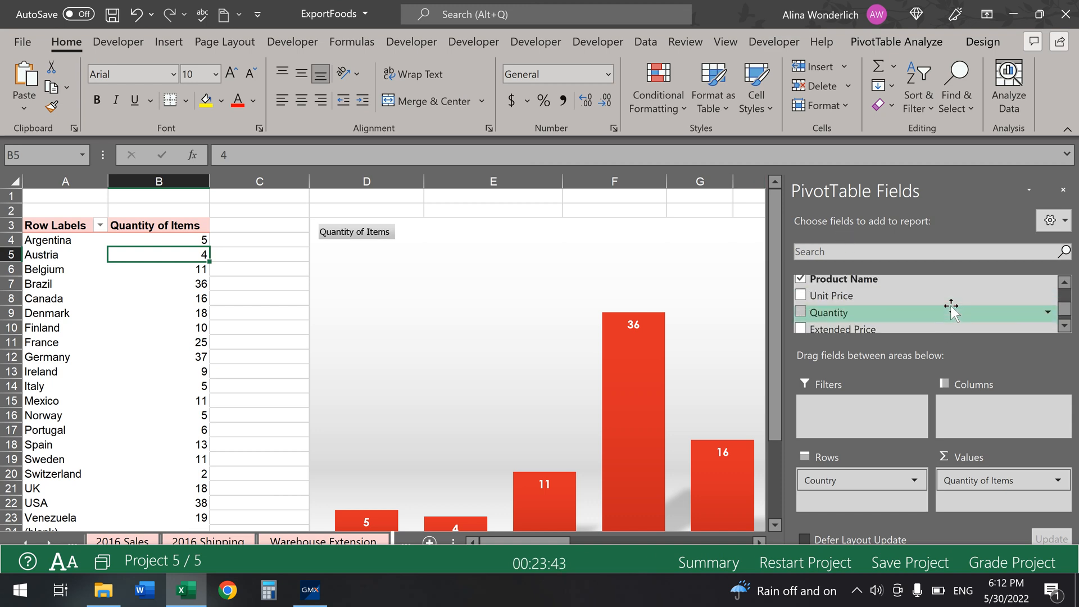
{"action": "left_click_drag", "start_coordinate": [887, 283], "coordinate": [855, 492]}
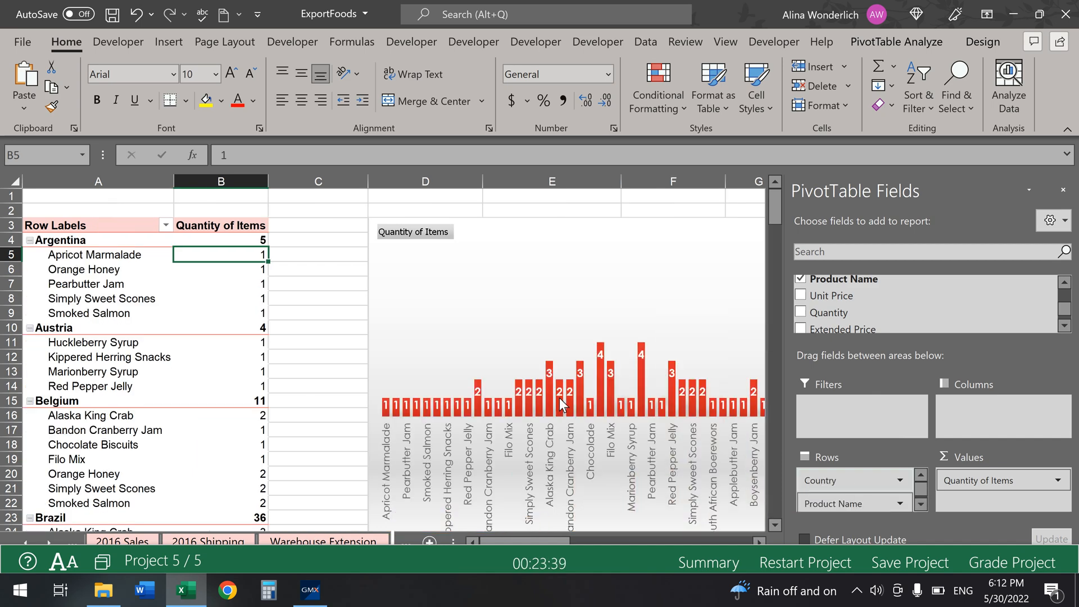
{"action": "scroll", "coordinate": [861, 318], "scroll_direction": "down", "scroll_amount": 1}
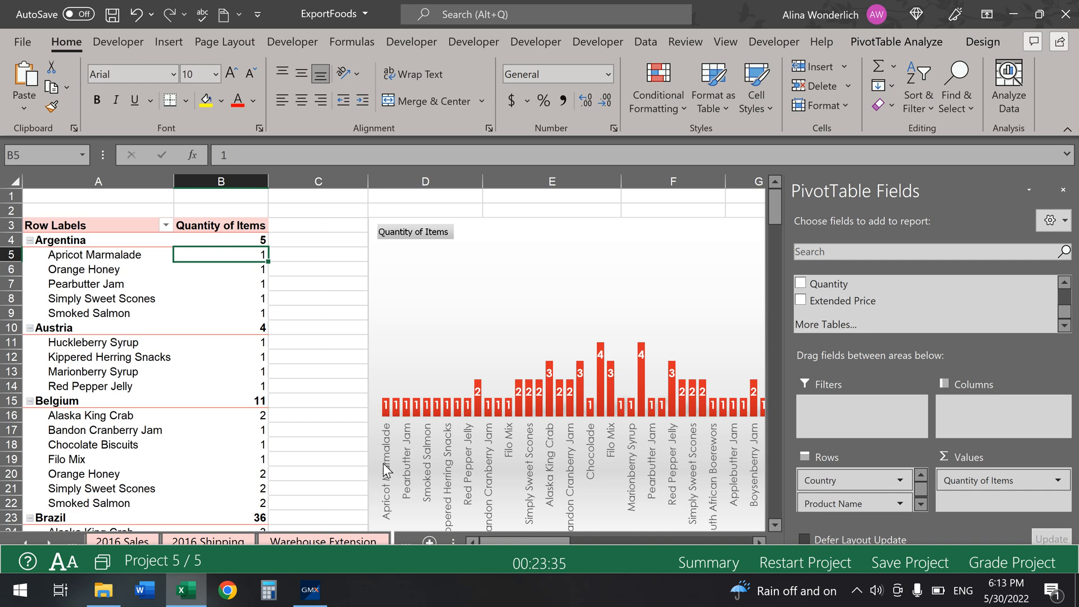
Step: Mark Task 4 complete and show the next task's instructions
{"action": "left_click", "coordinate": [456, 548]}
{"action": "left_click", "coordinate": [472, 559]}
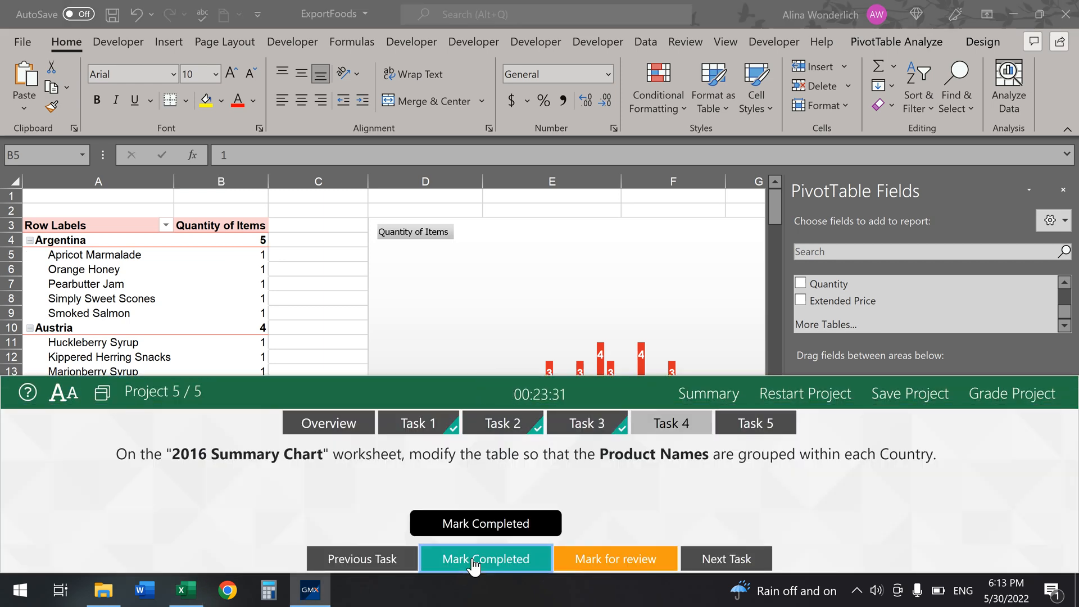
{"action": "left_click", "coordinate": [756, 427]}
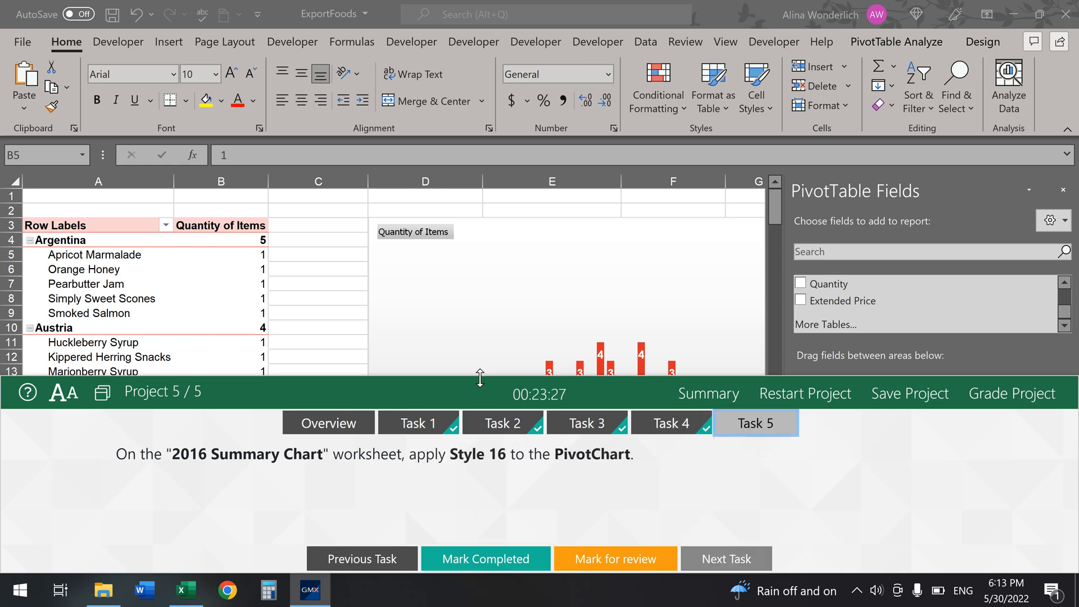
Step: Apply Chart Style 16 to the PivotChart, mark the task completed, and grade the project
{"action": "left_click_drag", "start_coordinate": [480, 376], "coordinate": [479, 458]}
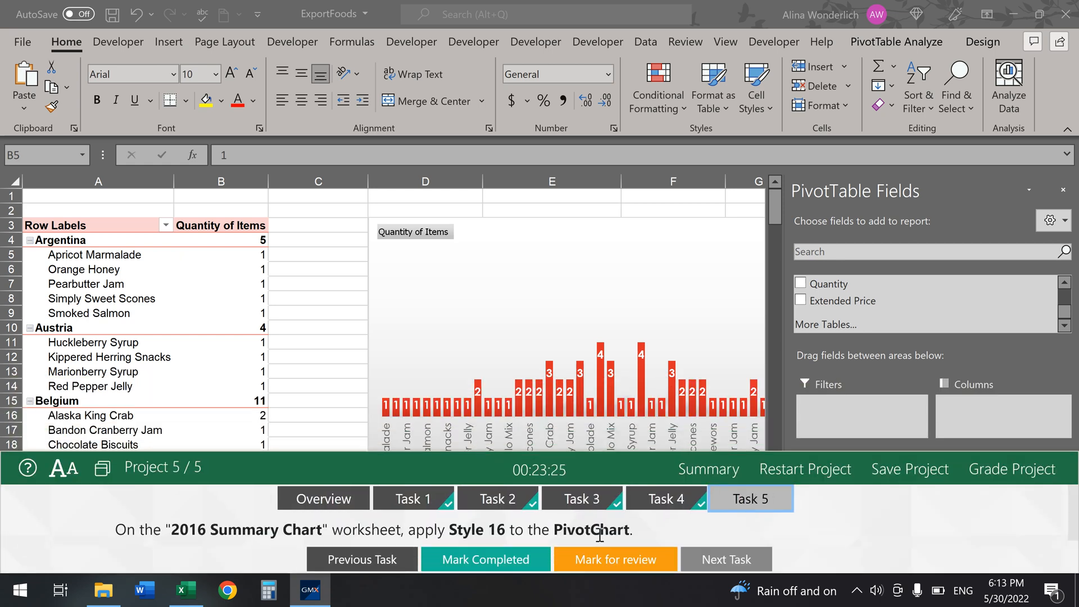
{"action": "left_click", "coordinate": [584, 242]}
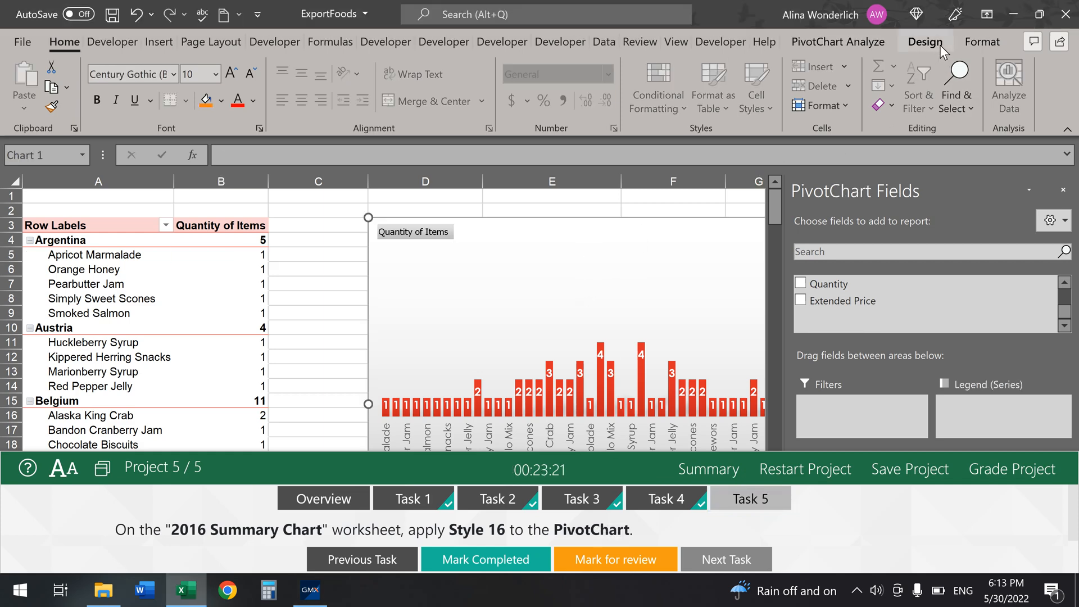
{"action": "left_click", "coordinate": [940, 45]}
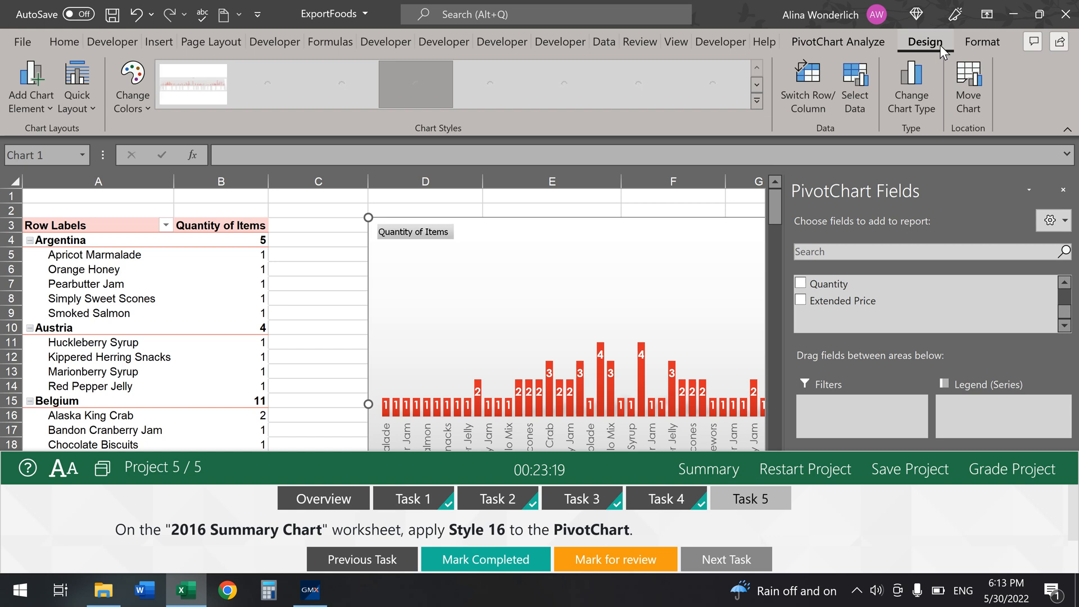
{"action": "left_click", "coordinate": [755, 102]}
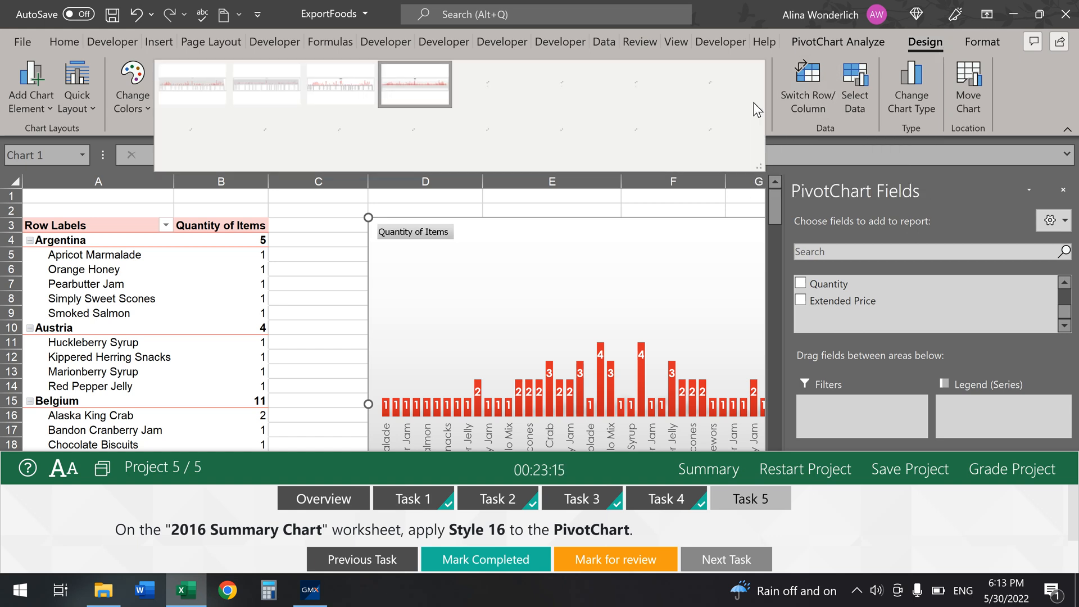
{"action": "left_click", "coordinate": [716, 144]}
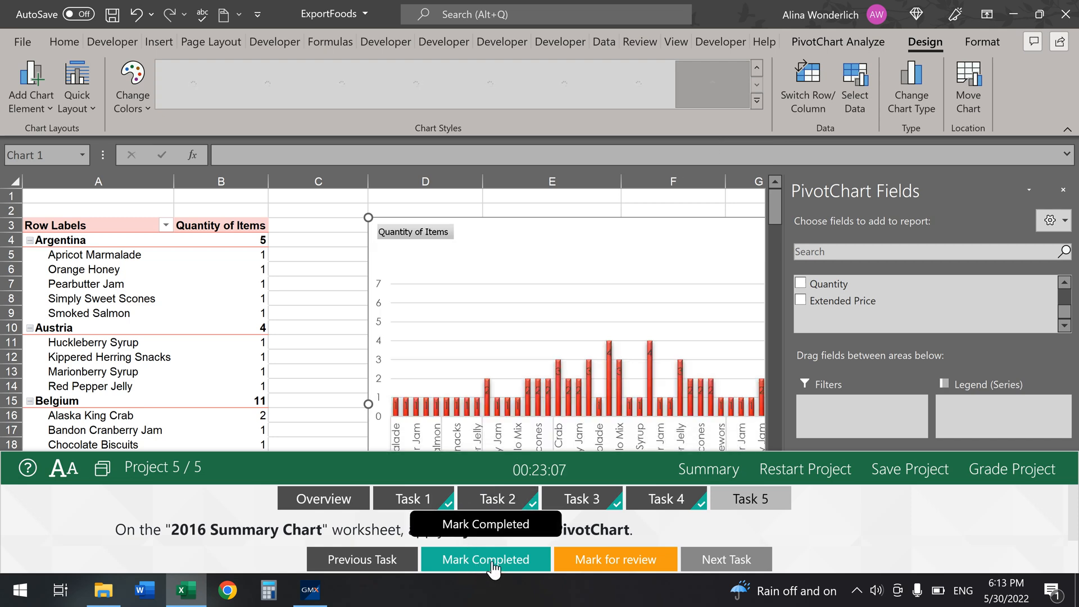
{"action": "left_click", "coordinate": [480, 564]}
{"action": "left_click", "coordinate": [1003, 482]}
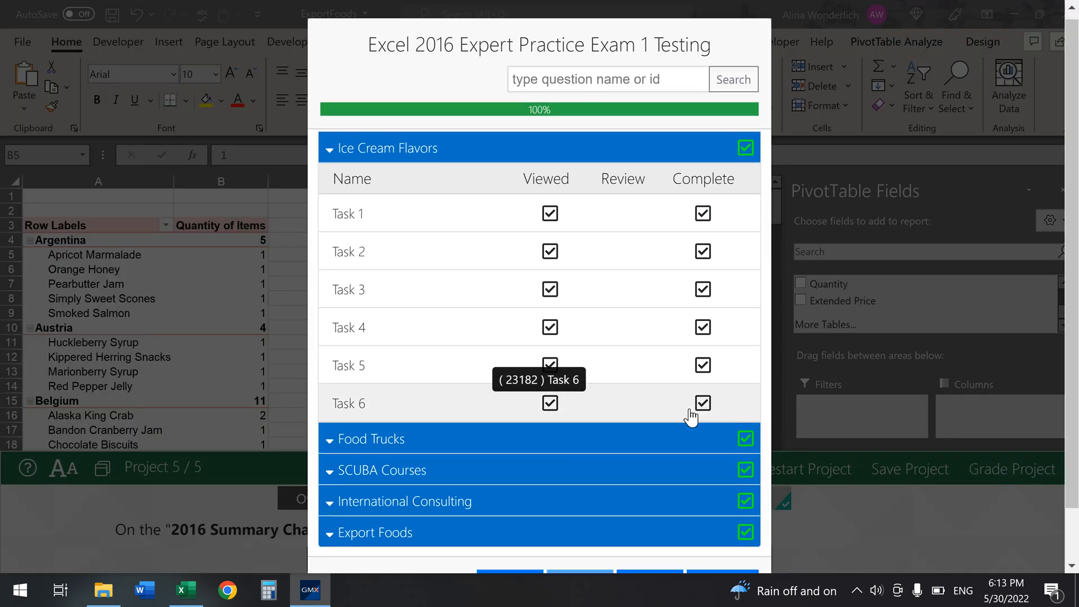
Step: Finish the practice test and confirm to show the 26/26 Passed results page
{"action": "scroll", "coordinate": [691, 417], "scroll_direction": "down", "scroll_amount": 2}
{"action": "left_click", "coordinate": [719, 524]}
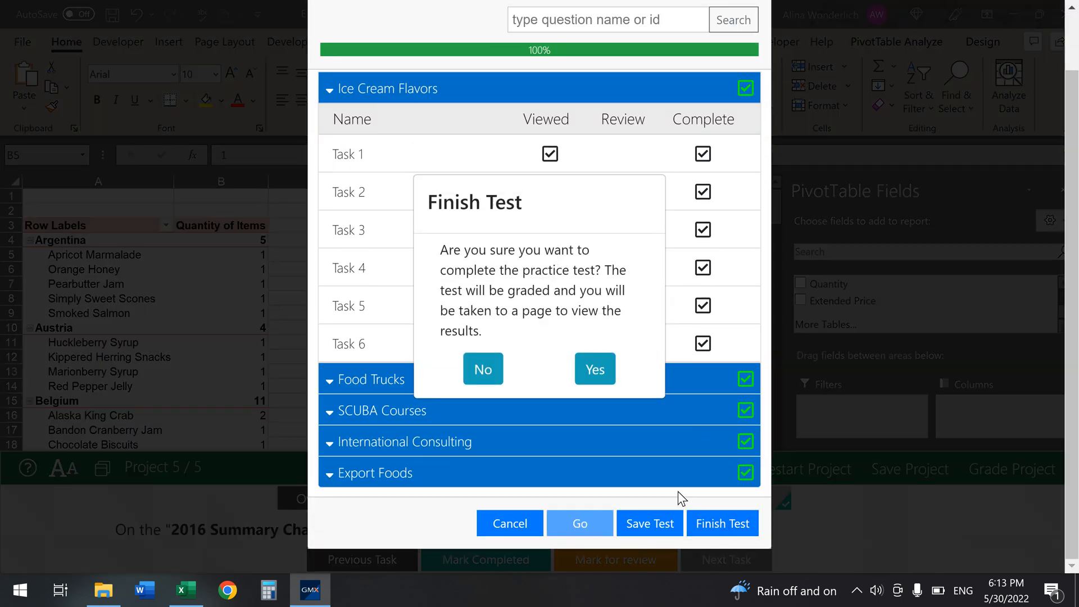
{"action": "left_click", "coordinate": [595, 372]}
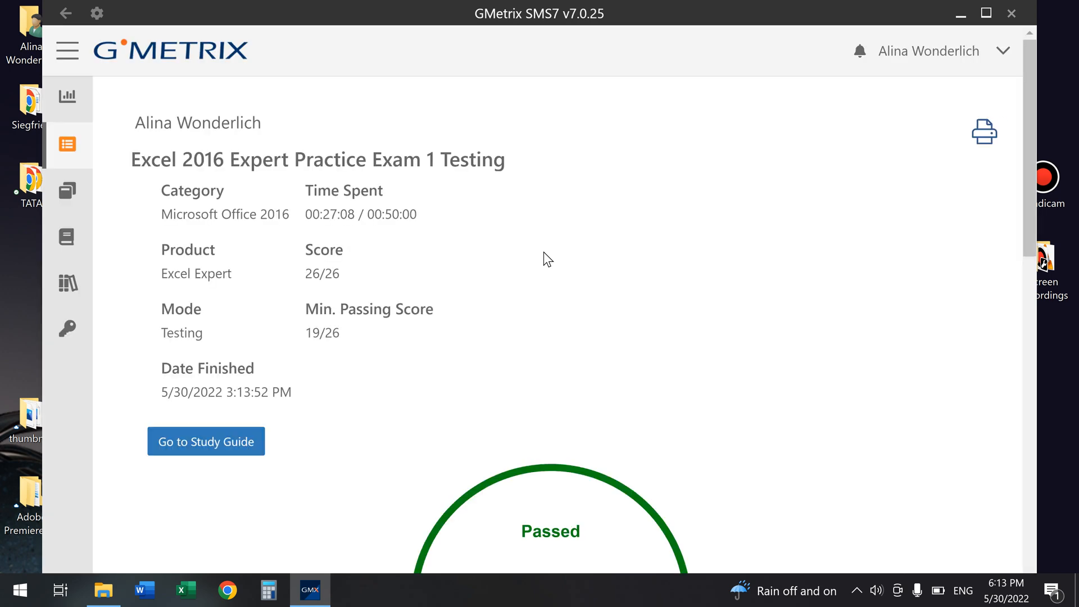
Step: Review the 1000 score and 26/26 breakdown, then close the GMetrix window
{"action": "scroll", "coordinate": [547, 259], "scroll_direction": "down", "scroll_amount": 5}
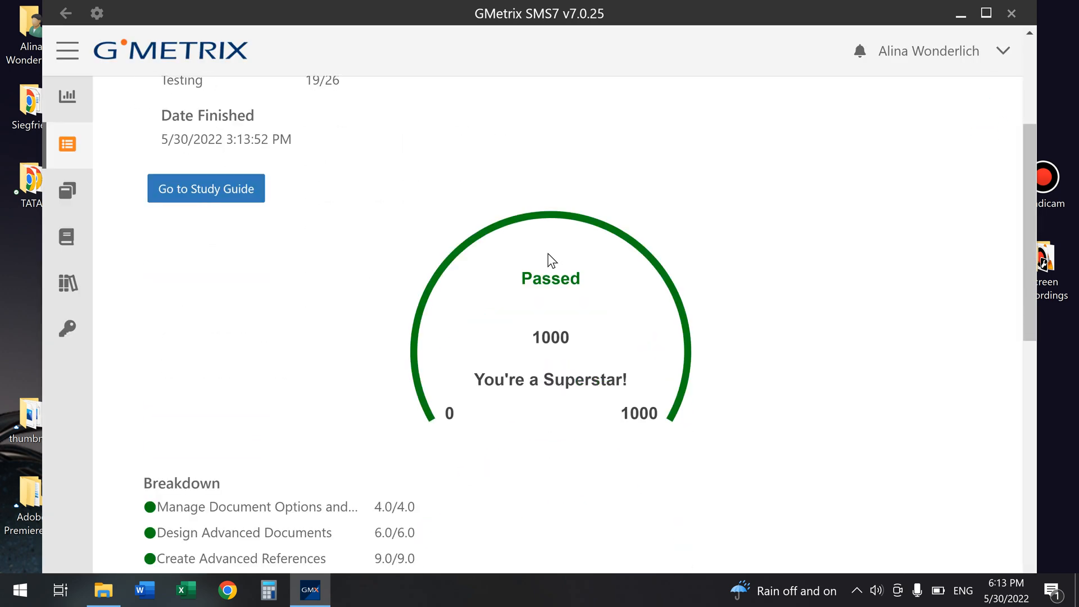
{"action": "scroll", "coordinate": [758, 312], "scroll_direction": "down", "scroll_amount": 1}
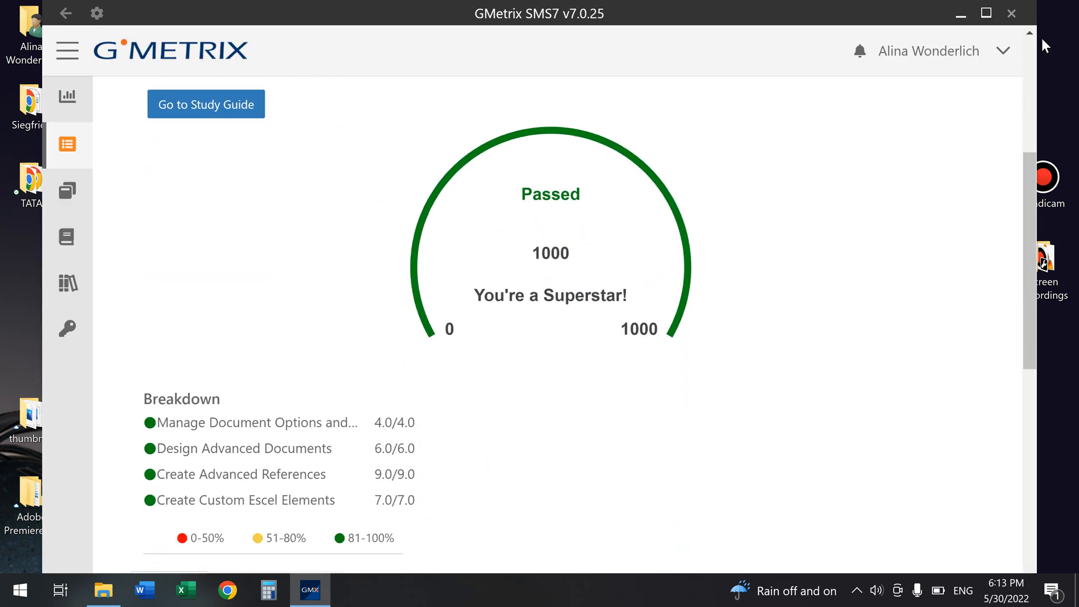
{"action": "left_click", "coordinate": [1011, 13]}
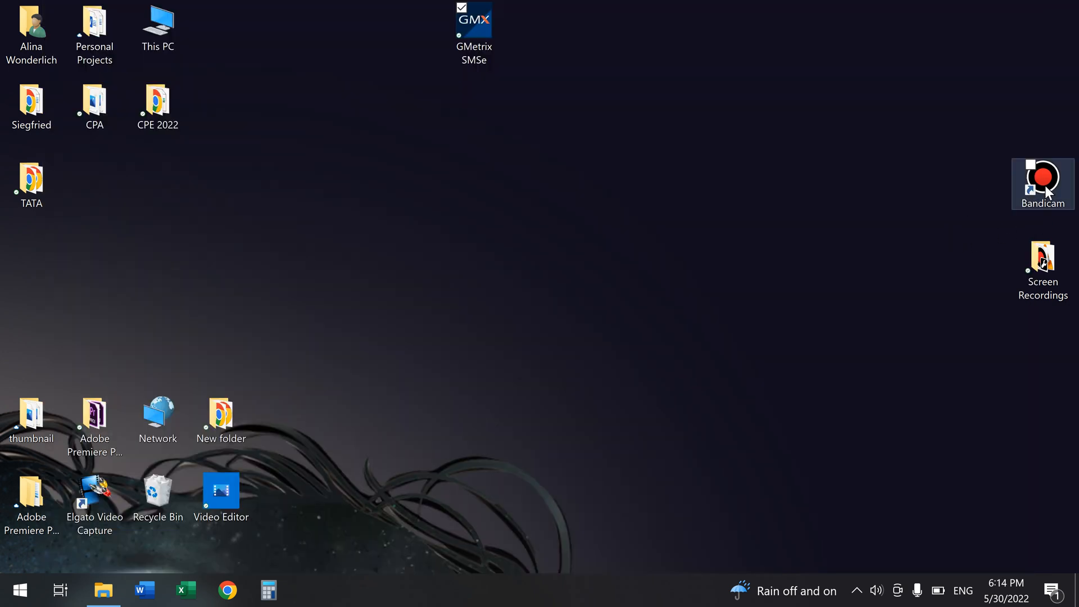